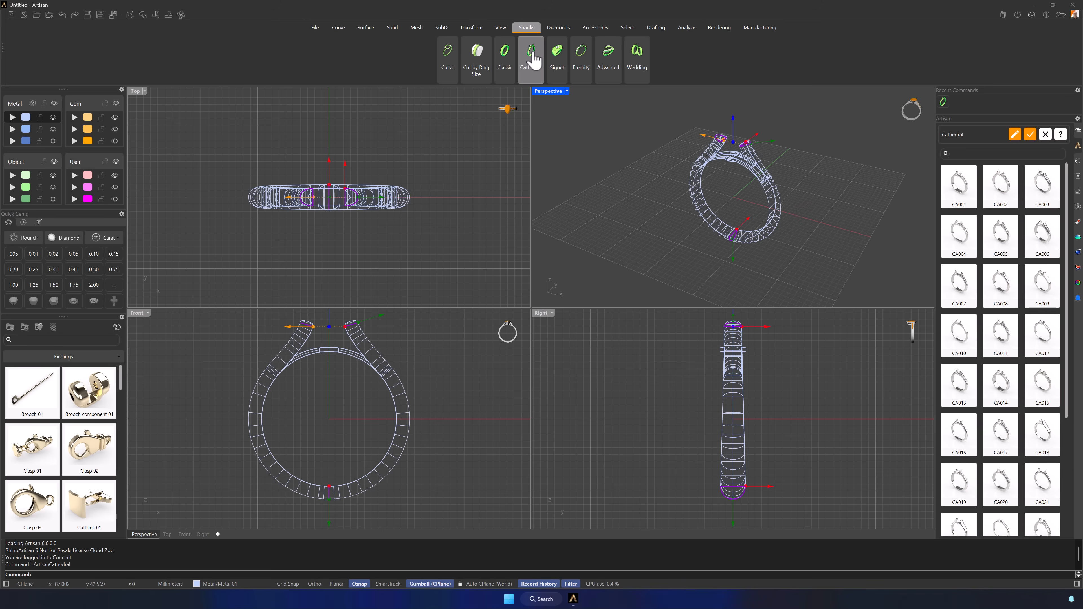
- Switch all viewports to the Shaded display mode
mouse_move(759, 288)
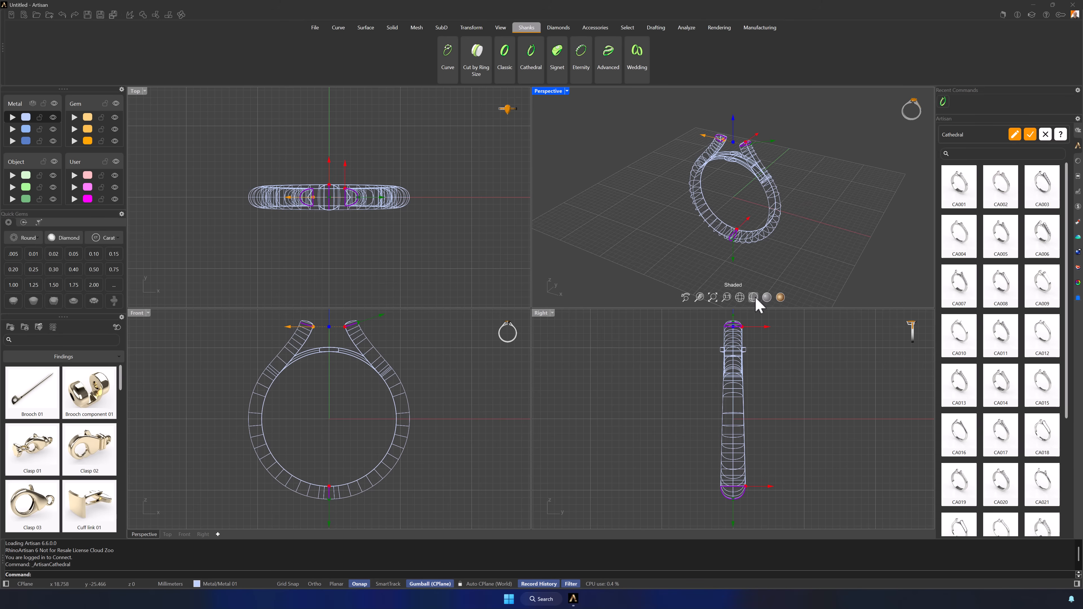
left_click(753, 298)
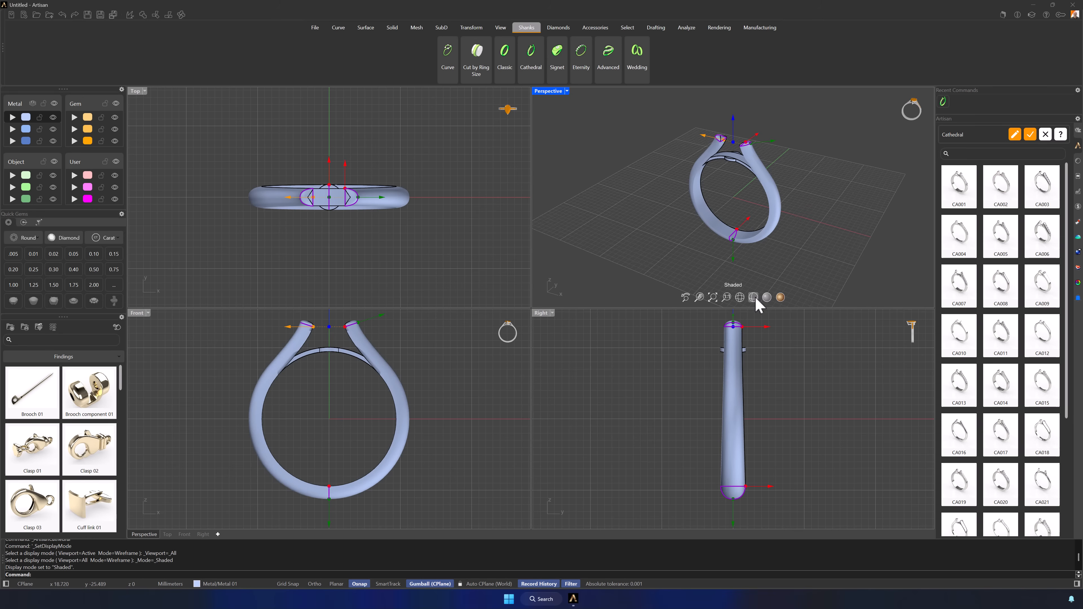
scroll(766, 226, "up", 3)
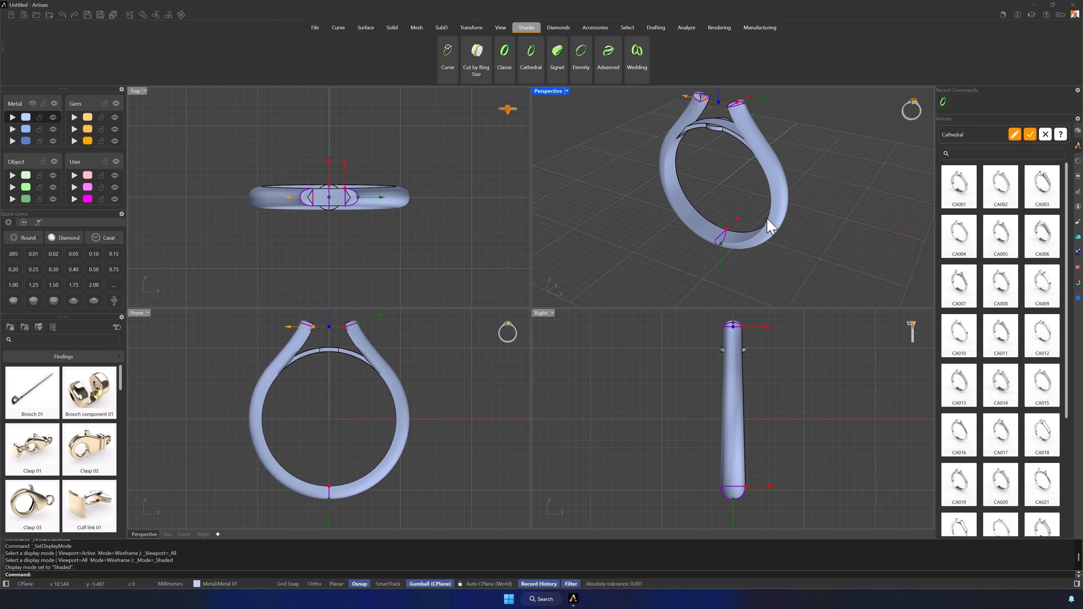
right_click_drag(777, 228, 795, 255, "shift")
- Open the cathedral shank's parameters for editing and set the finger size to Spain 14
left_click(1015, 135)
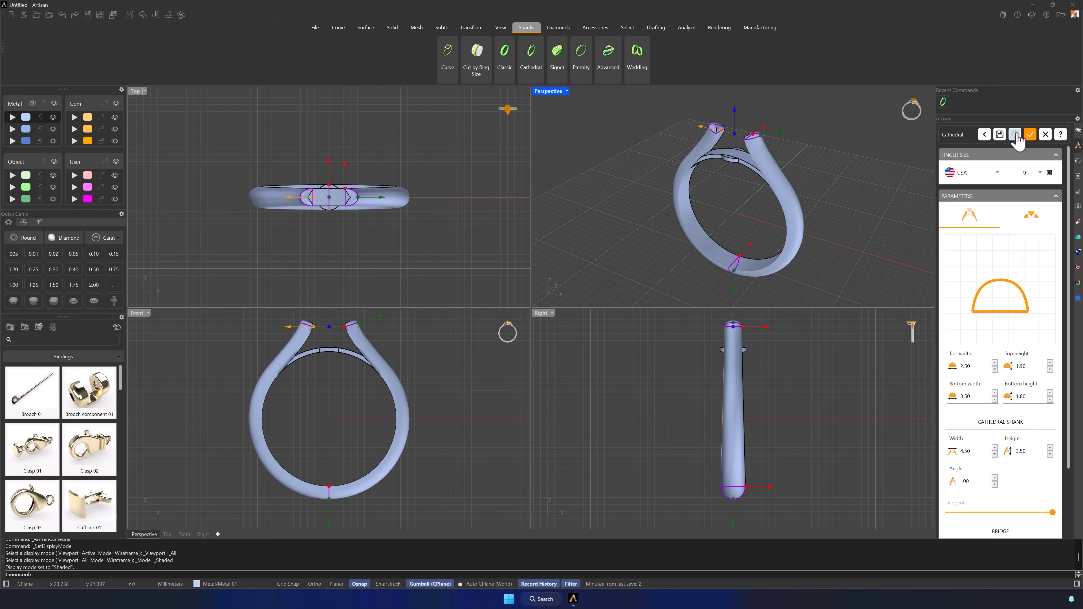
left_click(976, 172)
left_click(966, 225)
left_click(1040, 173)
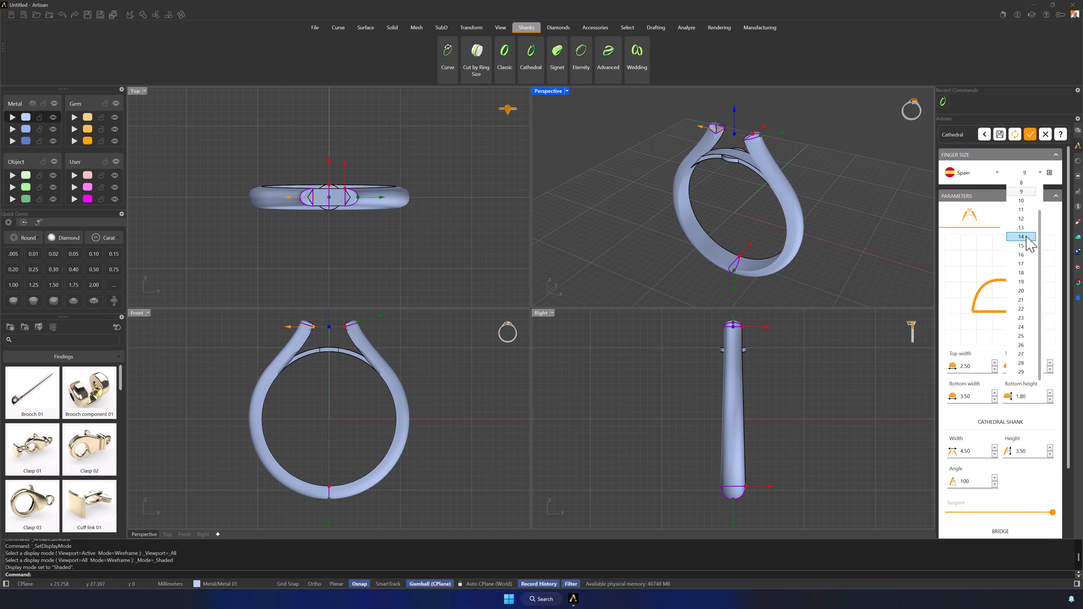
left_click(1029, 245)
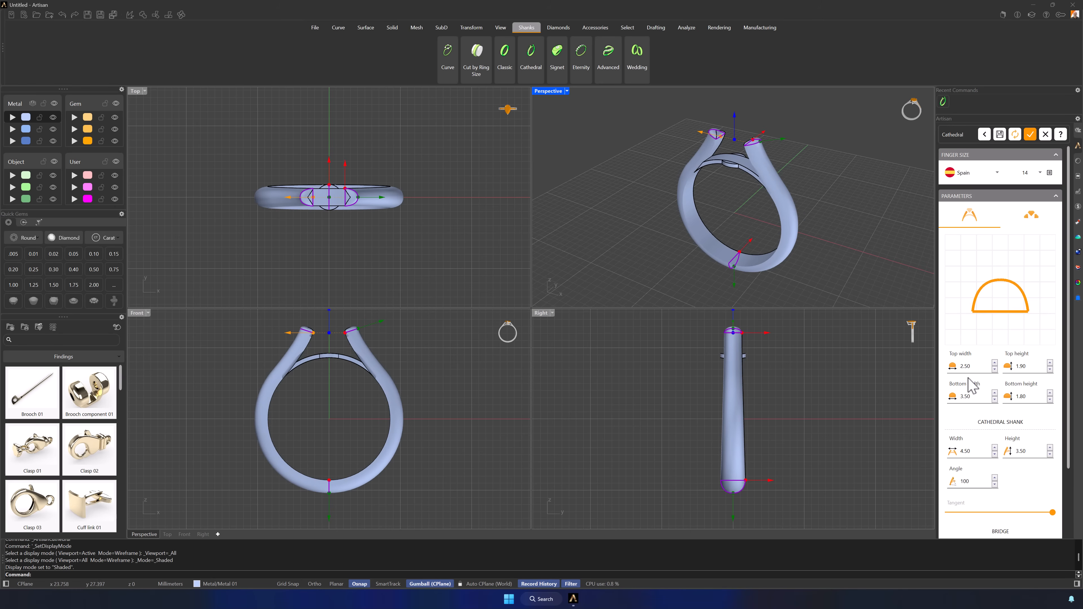
- Set the shank profile's top width to 1.50, top height to 1.30 and bottom width to 3.00
double_click(974, 366)
type("1.5")
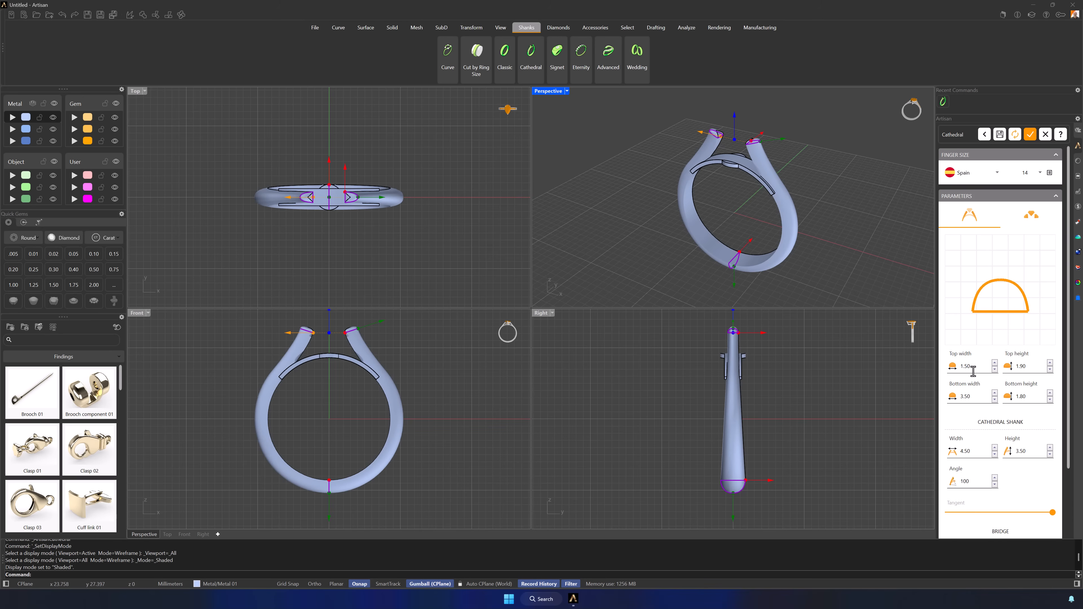
double_click(1032, 366)
type("1.5")
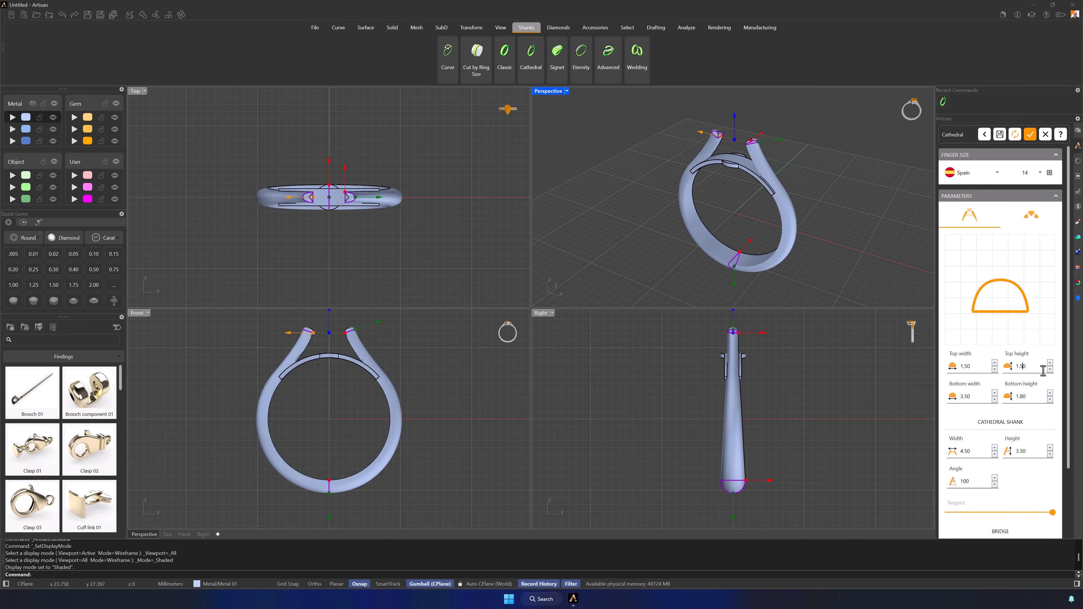
type(".3")
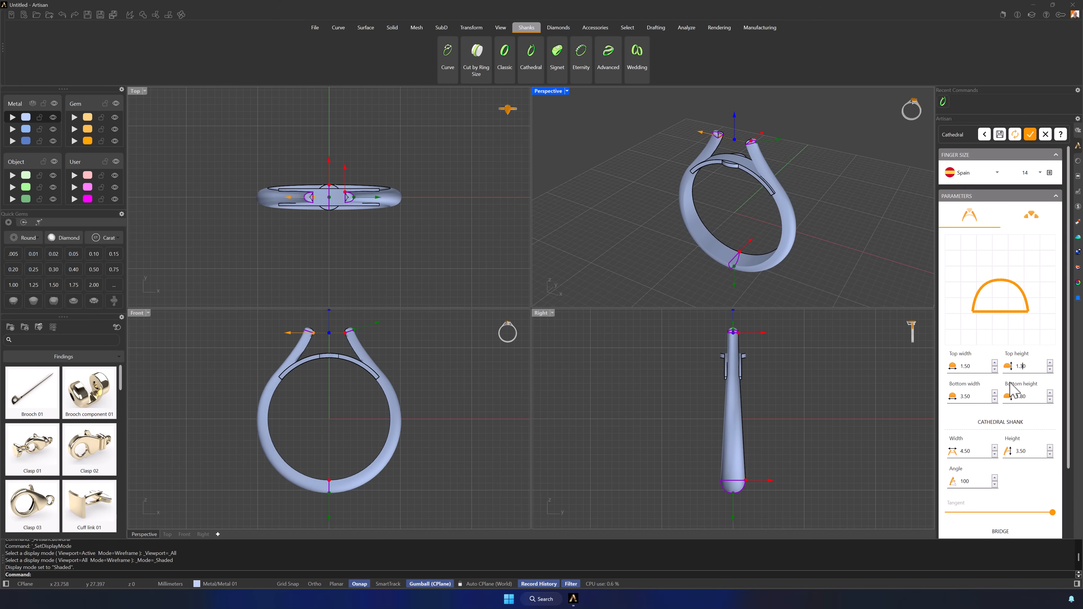
type("3")
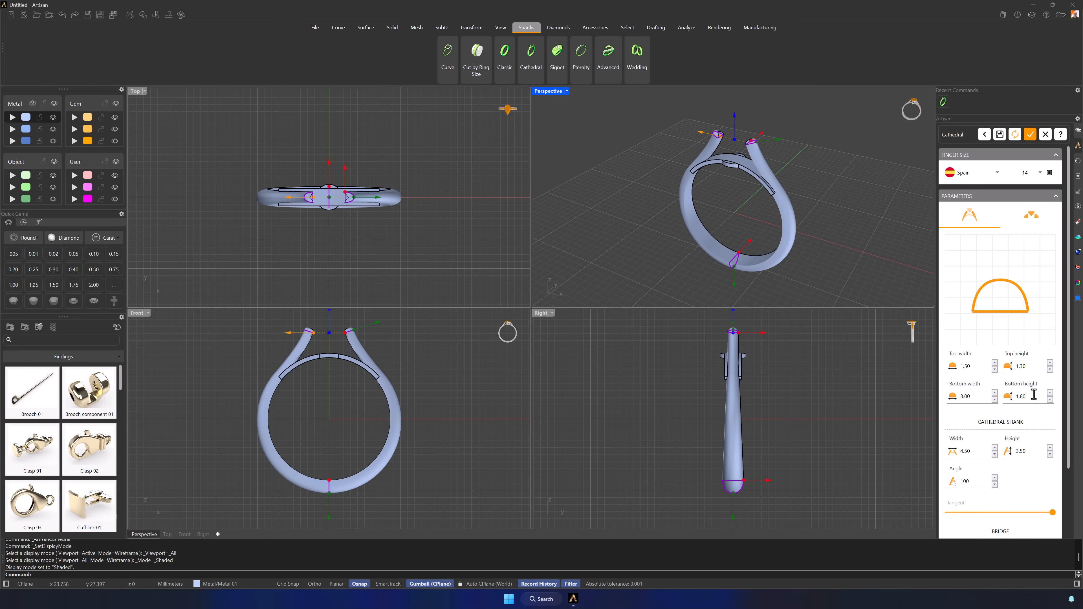
- Set the cathedral shank's width to 11.31, height to 0.31 and angle to 121
scroll(358, 224, "up", 4)
scroll(394, 418, "up", 3)
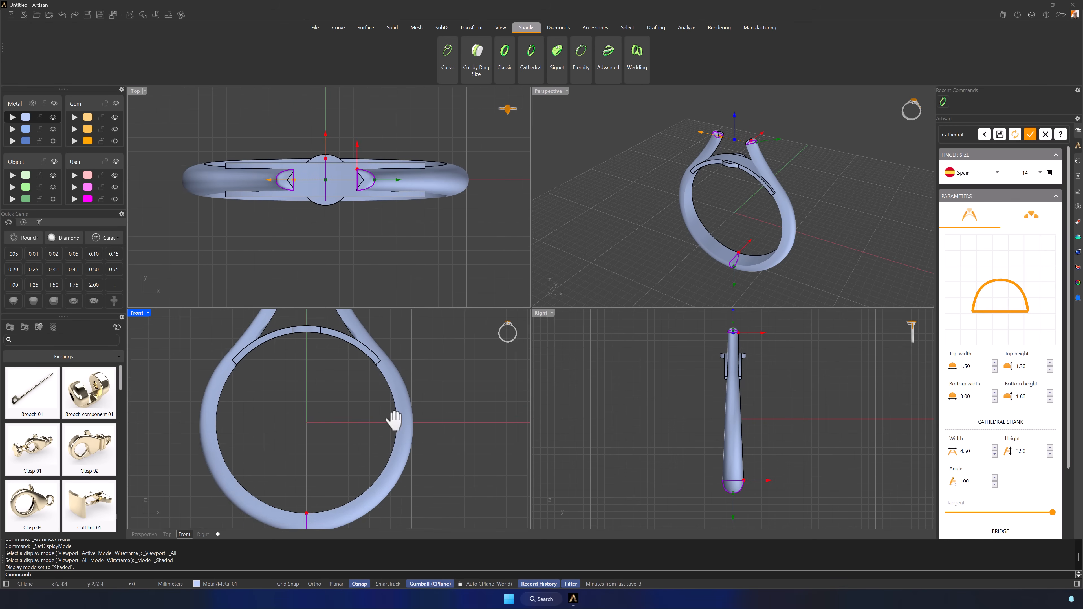
scroll(713, 401, "up", 3)
scroll(742, 254, "up", 3)
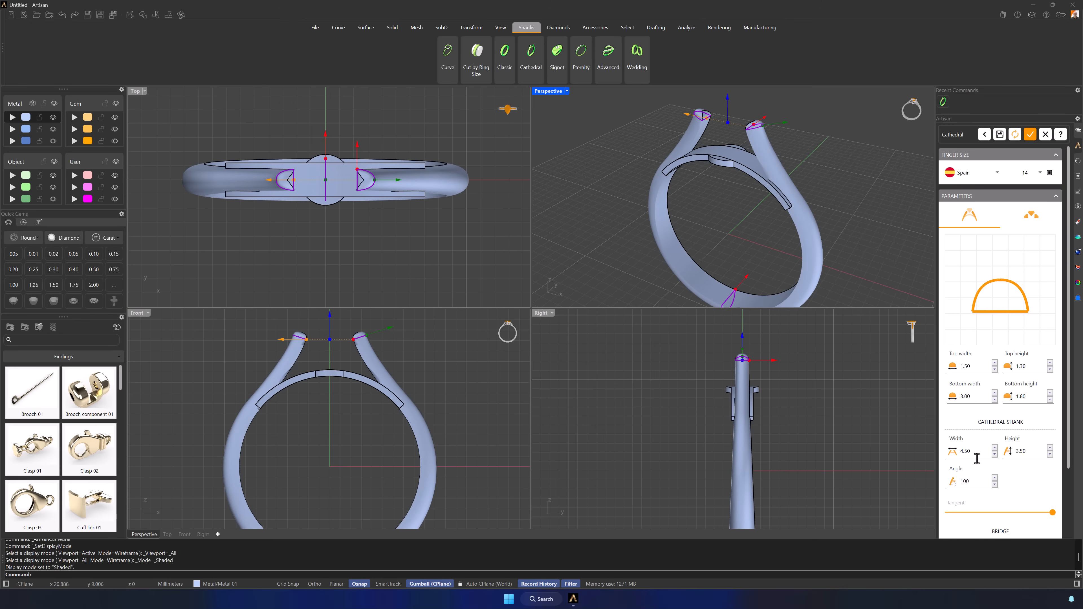
double_click(980, 450)
type("11.31")
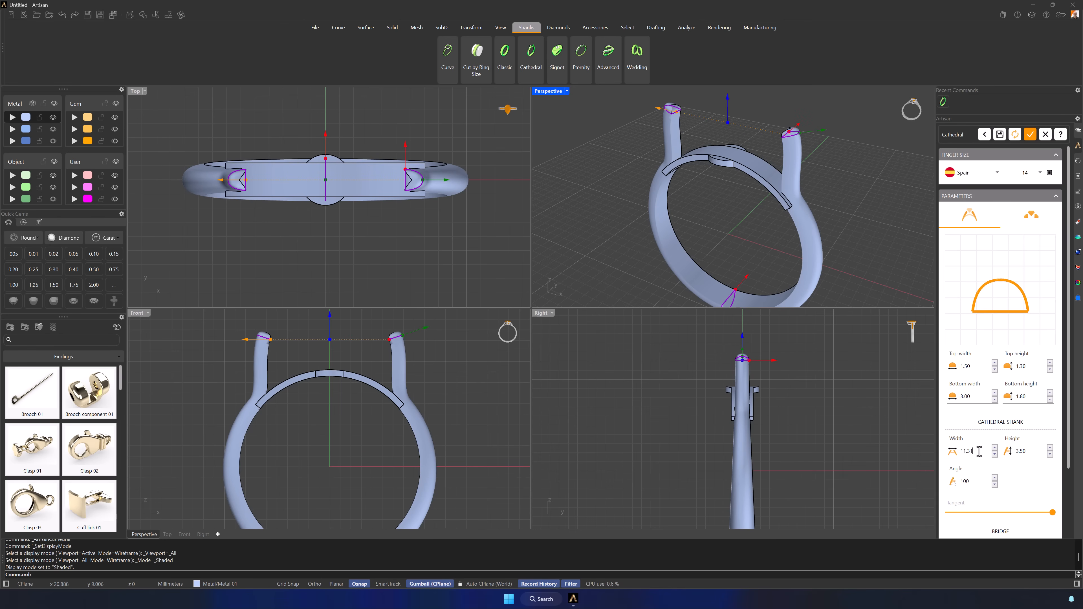
double_click(1021, 451)
type("0.31")
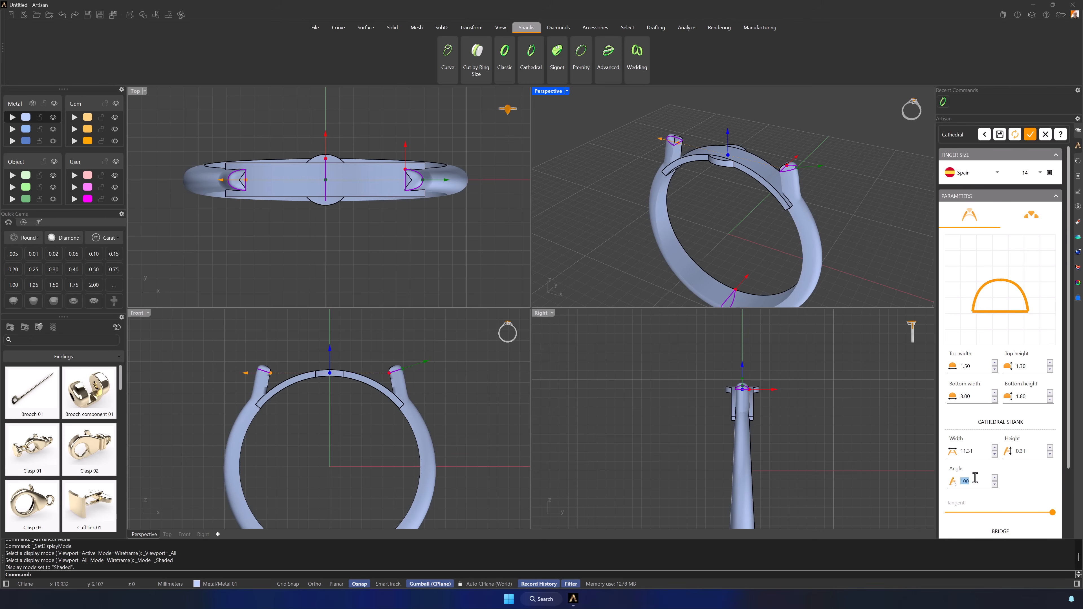
type("121")
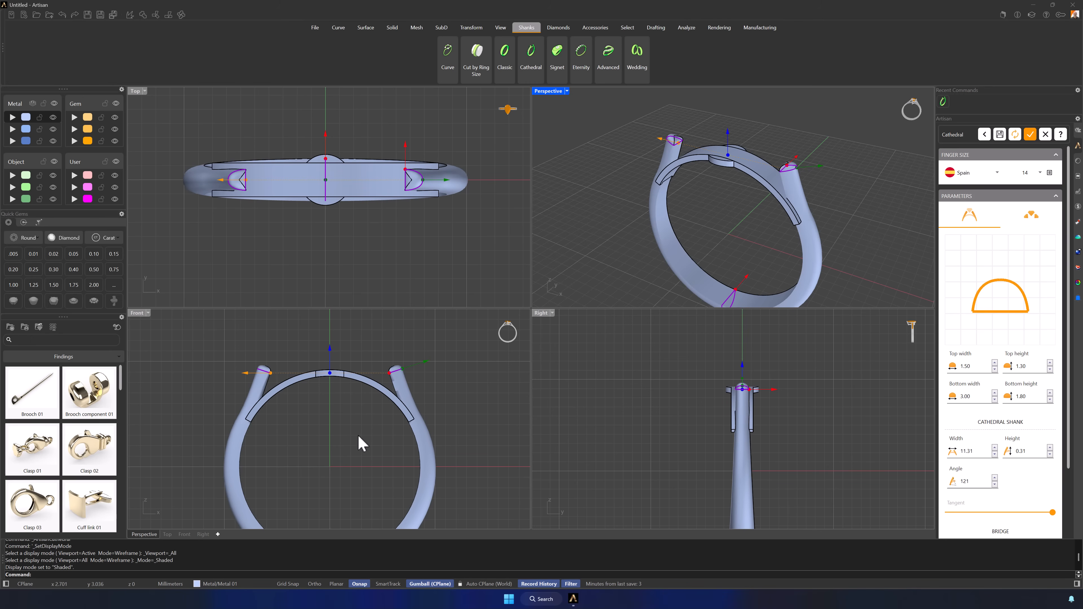
- Set the bridge thickness to 1.00 and accept the cathedral ring
scroll(362, 444, "down", 5)
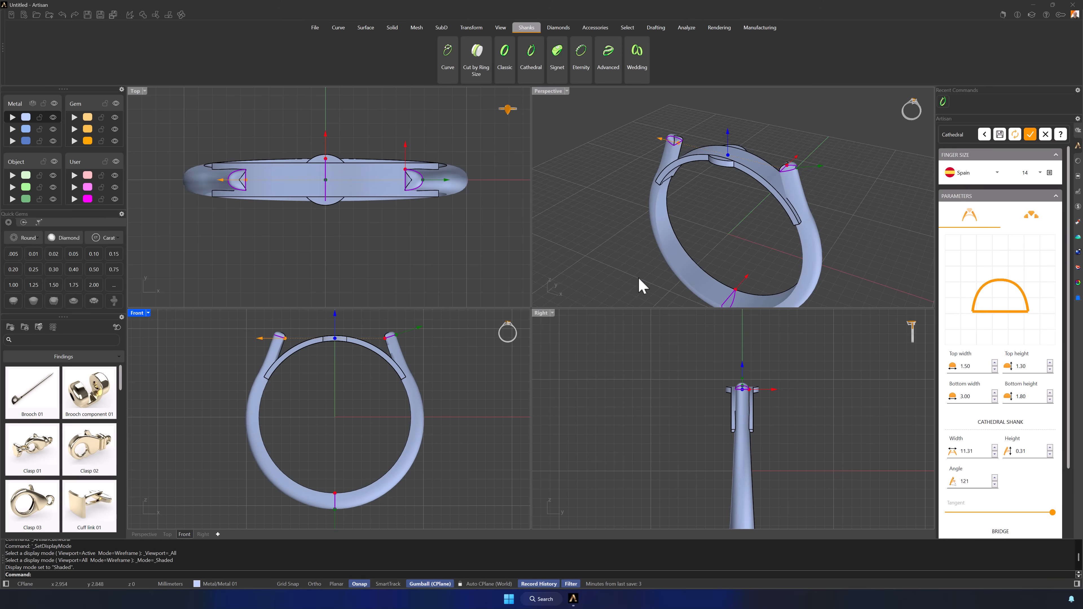
scroll(717, 248, "down", 2)
right_click_drag(721, 249, 750, 232)
scroll(1004, 406, "down", 1)
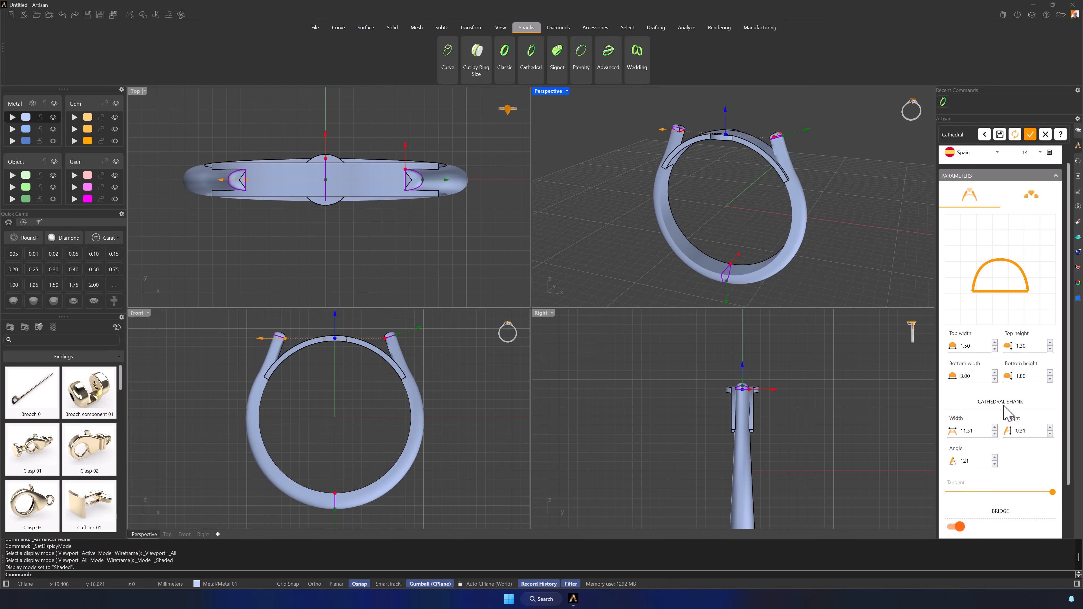
scroll(1006, 417, "down", 2)
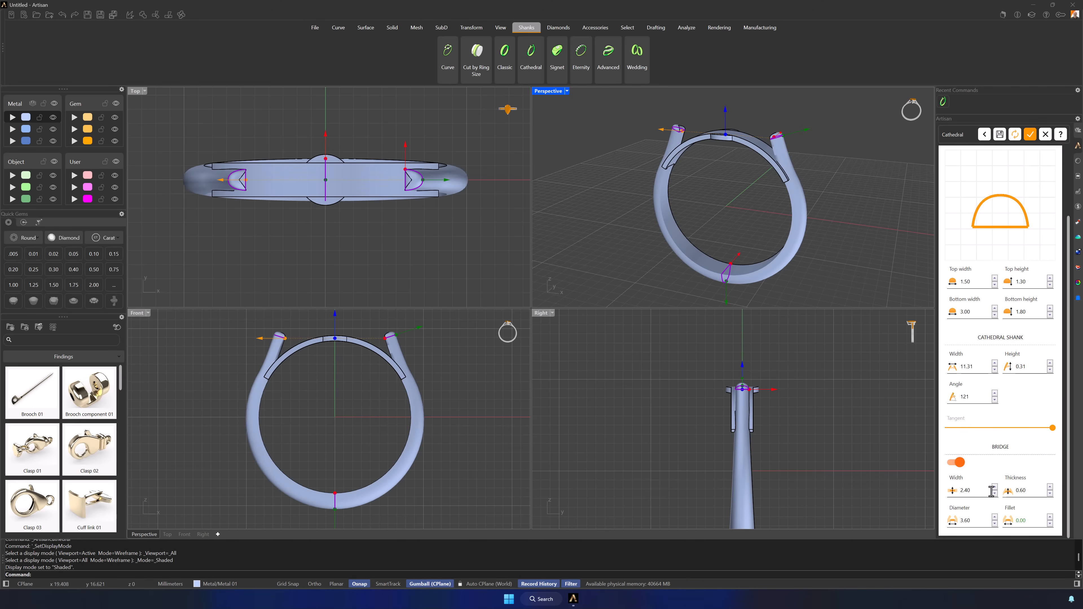
right_click_drag(756, 297, 746, 171)
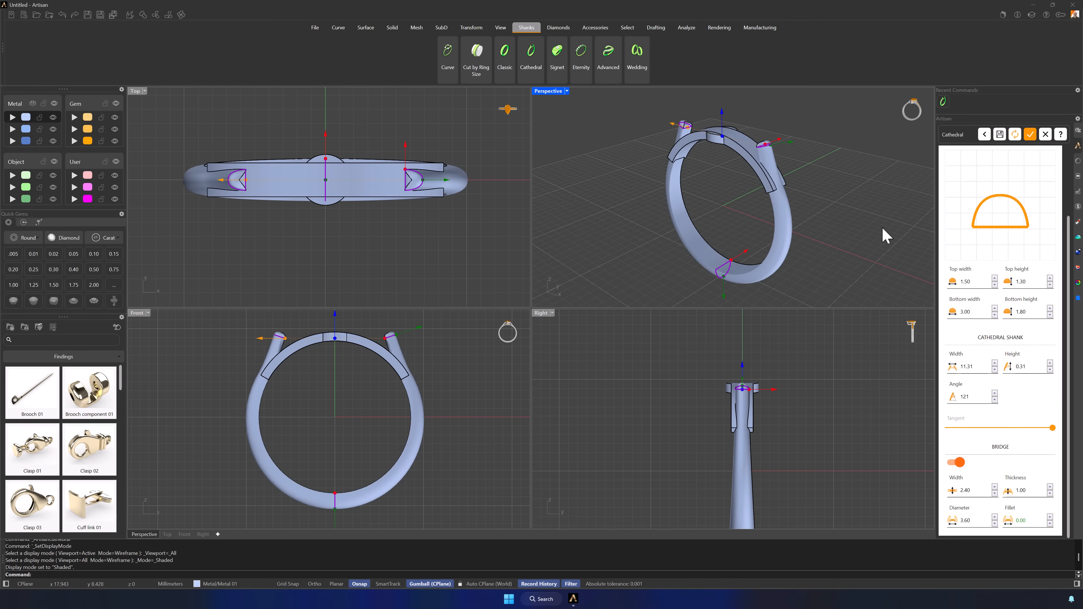
right_click_drag(808, 220, 818, 218)
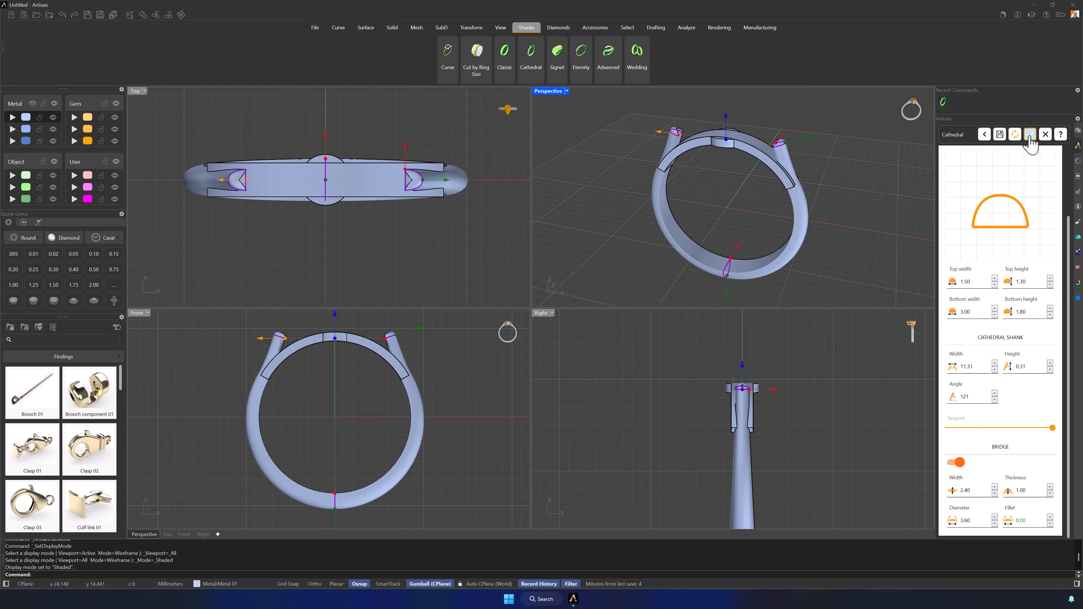
left_click(1030, 136)
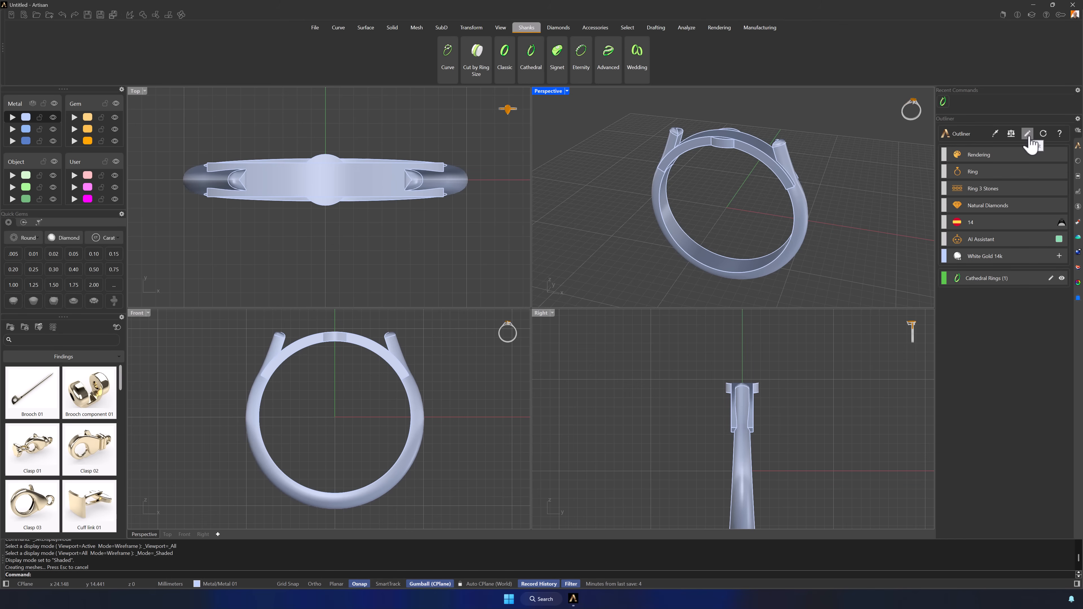
- Create a 1.00 ct princess-cut diamond in Gem Studio, placed at the origin inside the ring
left_click(552, 28)
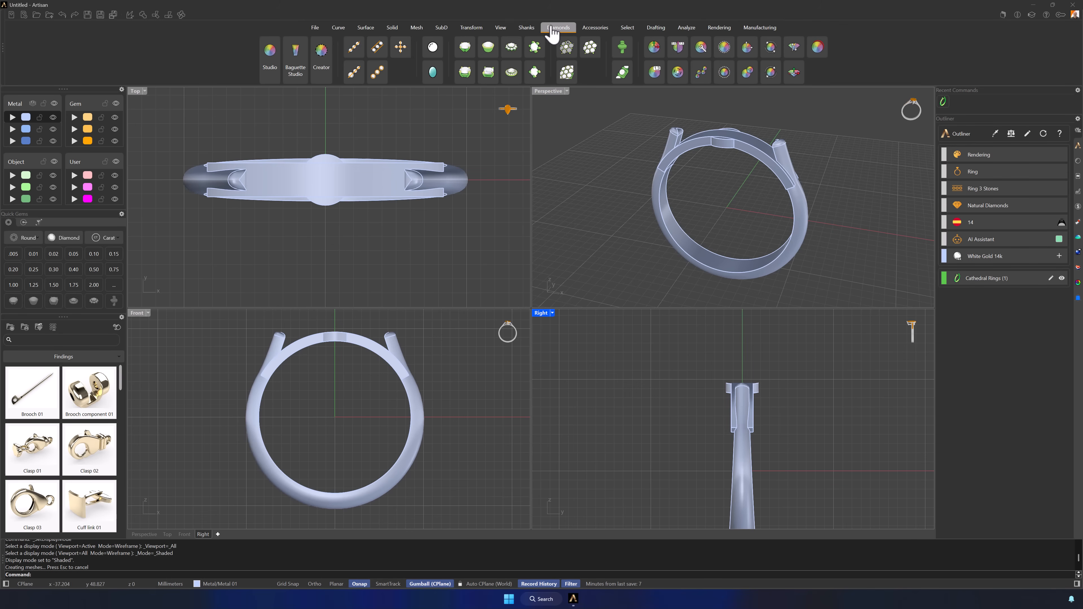
left_click(273, 66)
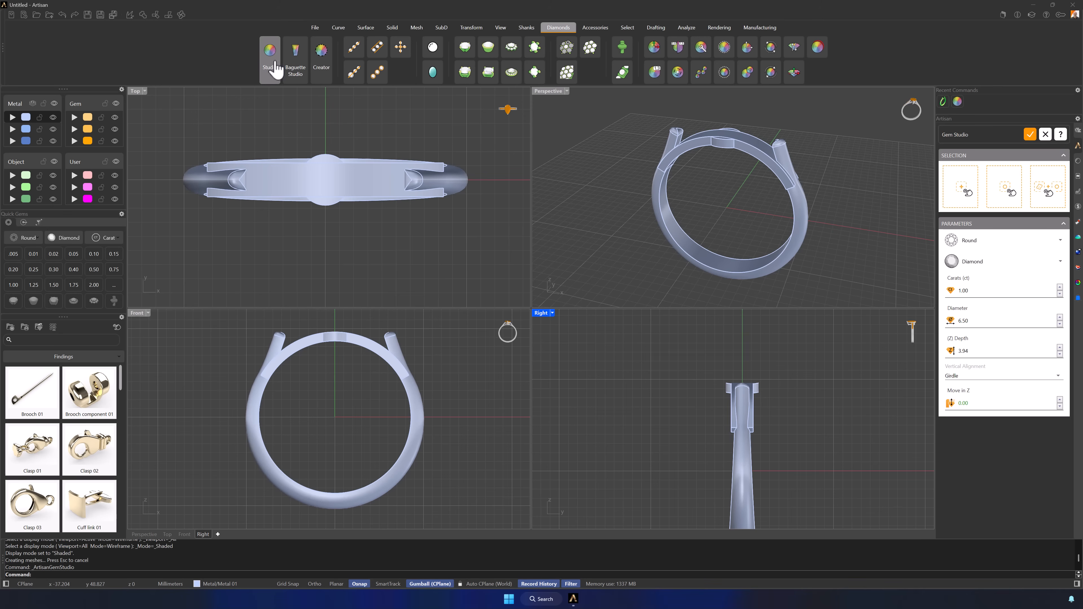
left_click(982, 240)
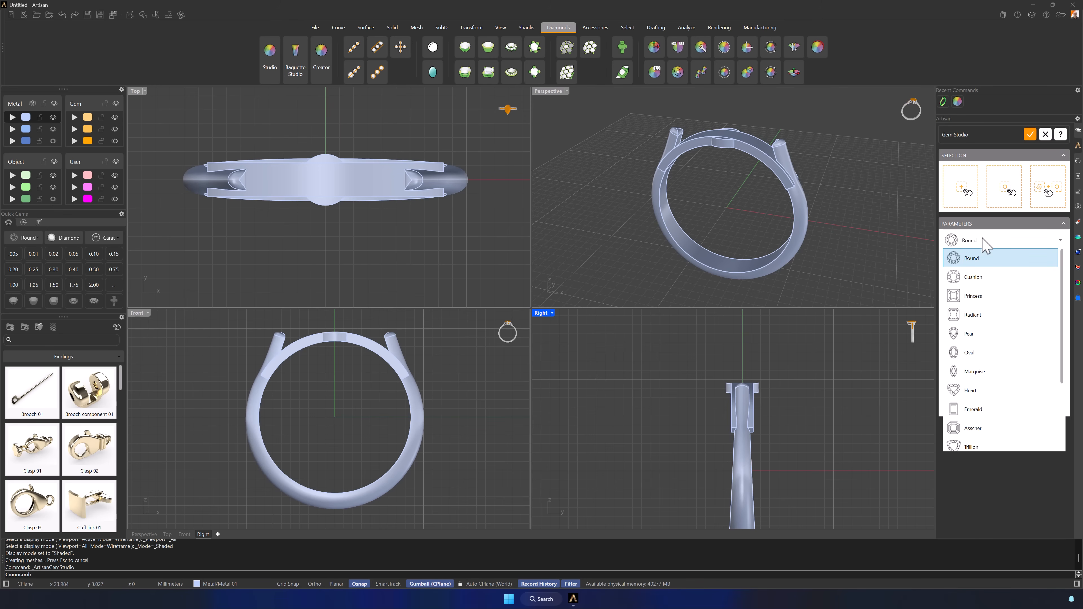
left_click(1022, 296)
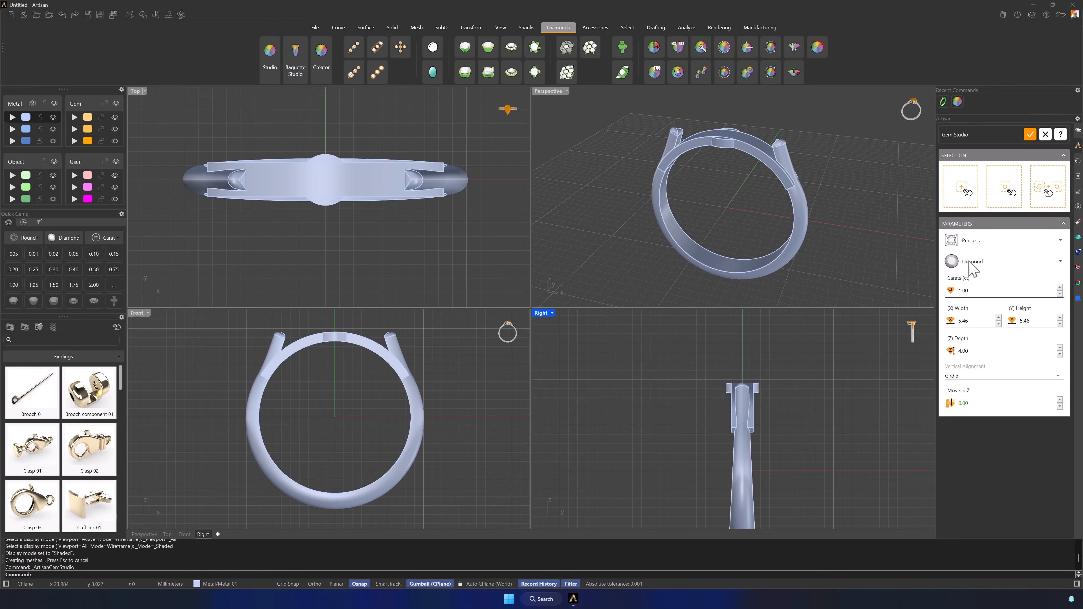
left_click(965, 197)
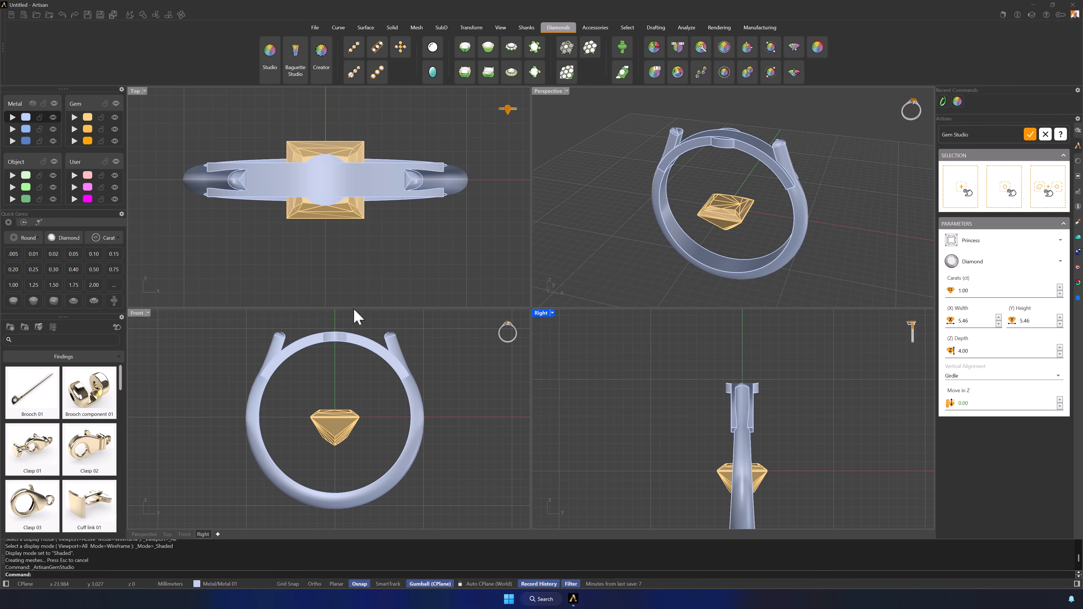
double_click(136, 313)
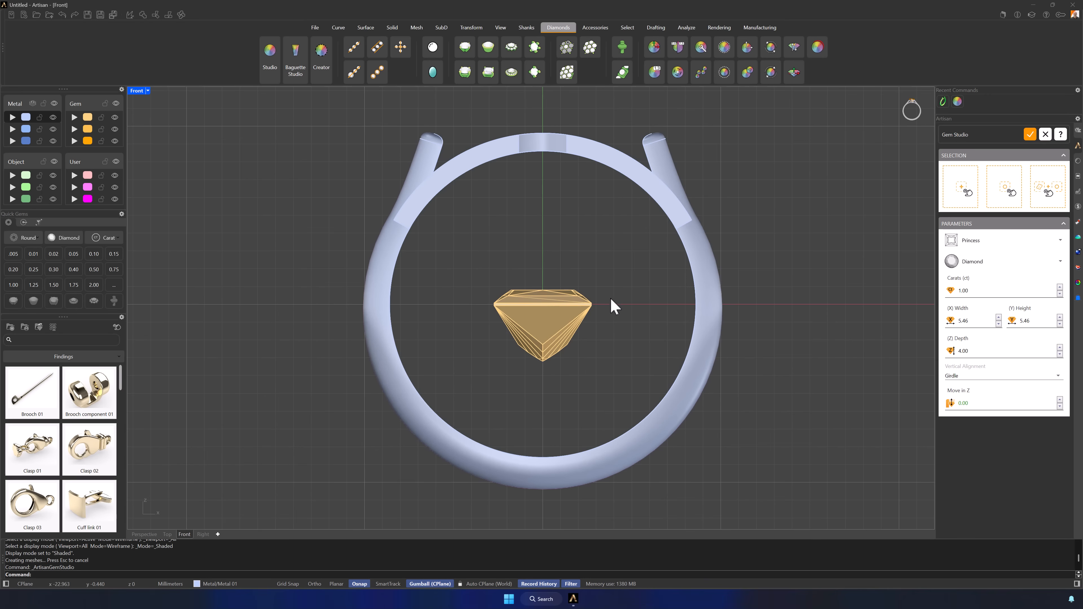
right_click_drag(611, 304, 613, 326)
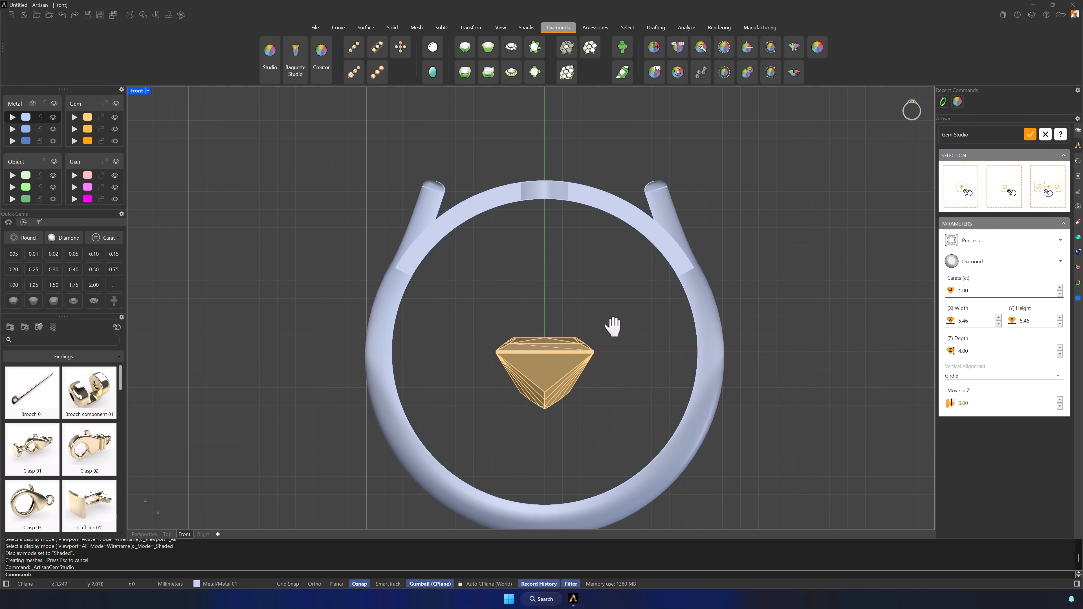
left_click(1029, 134)
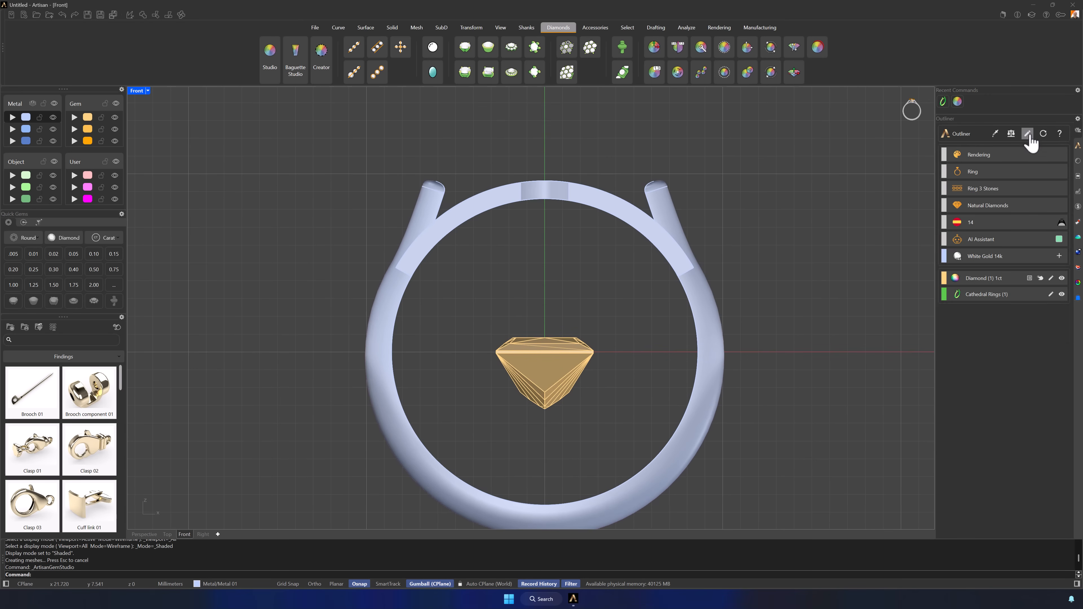
- Draw a straight line across the top of the bridge's round centre, from its back edge to its front edge
left_click(335, 29)
left_click(172, 47)
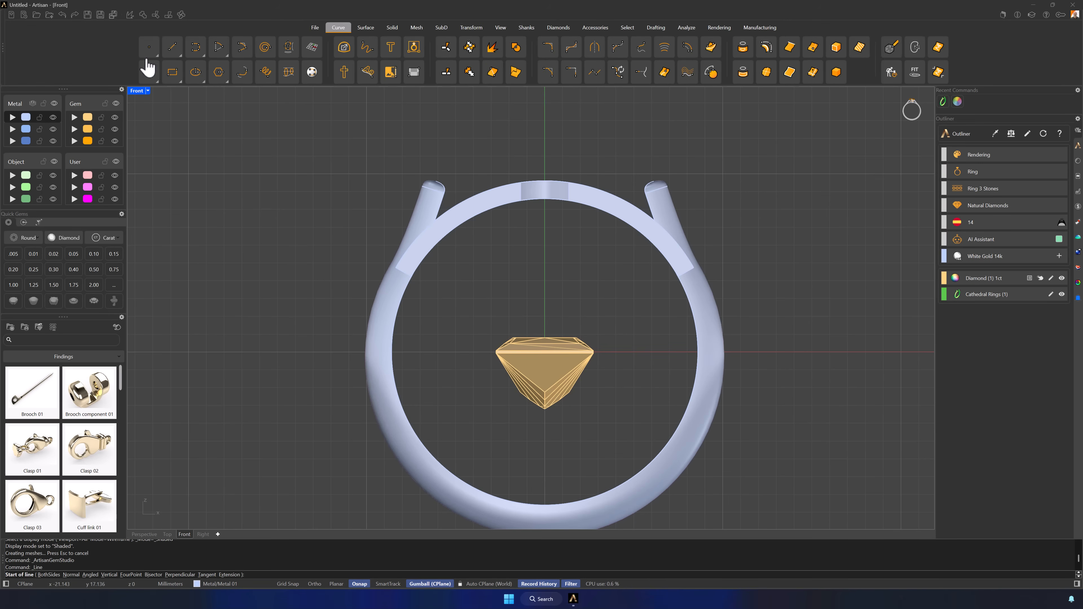
double_click(137, 90)
scroll(720, 143, "up", 5)
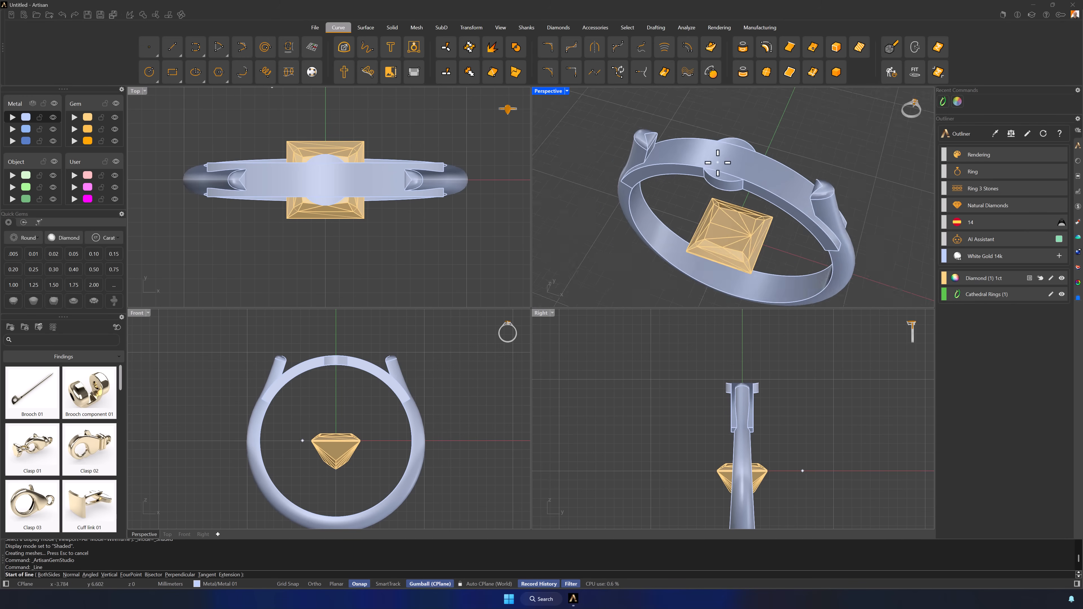
left_click(746, 132)
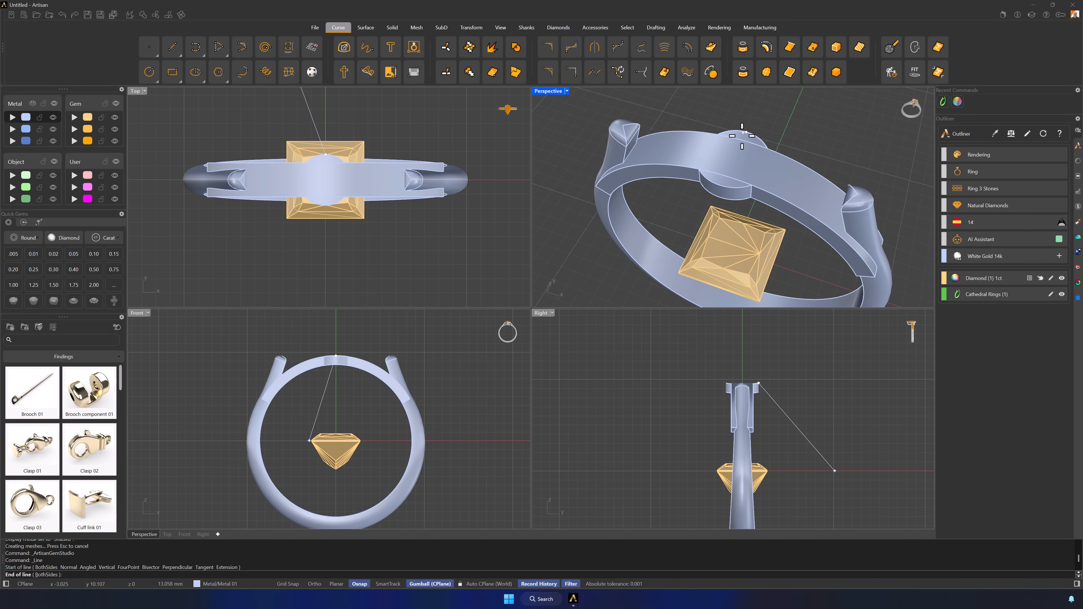
left_click(721, 184)
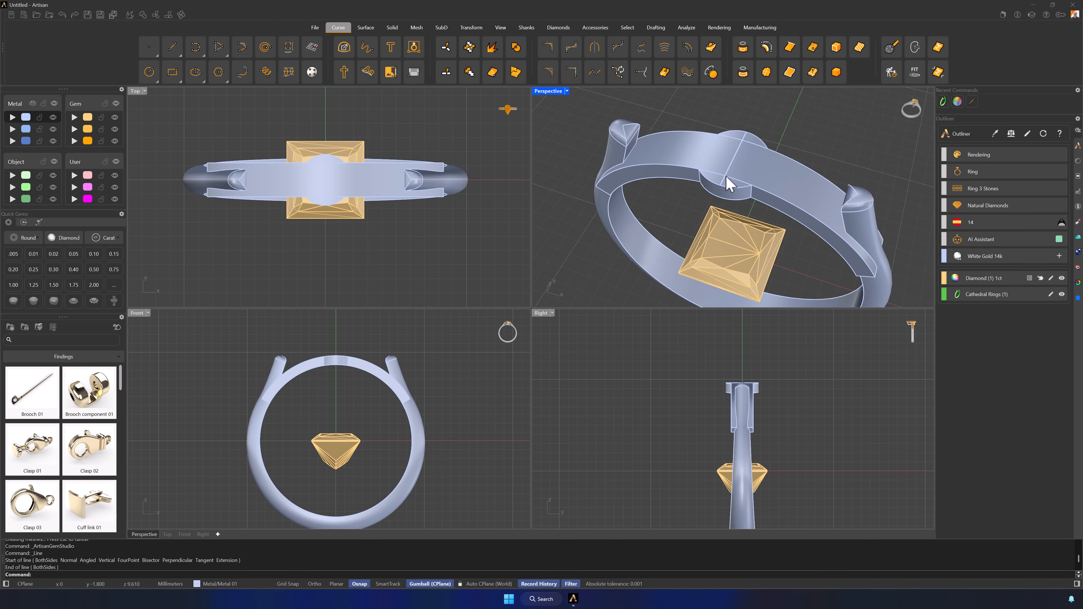
- Draw a 0.5 mm vertical line upward from the midpoint of the line across the bridge's round centre
key("Return")
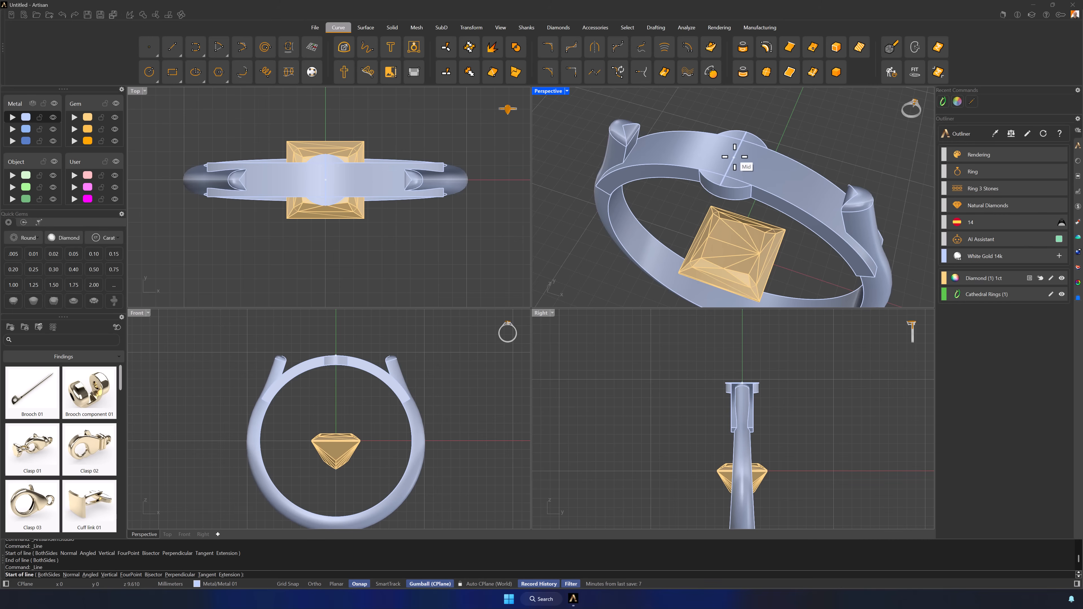
left_click(733, 157)
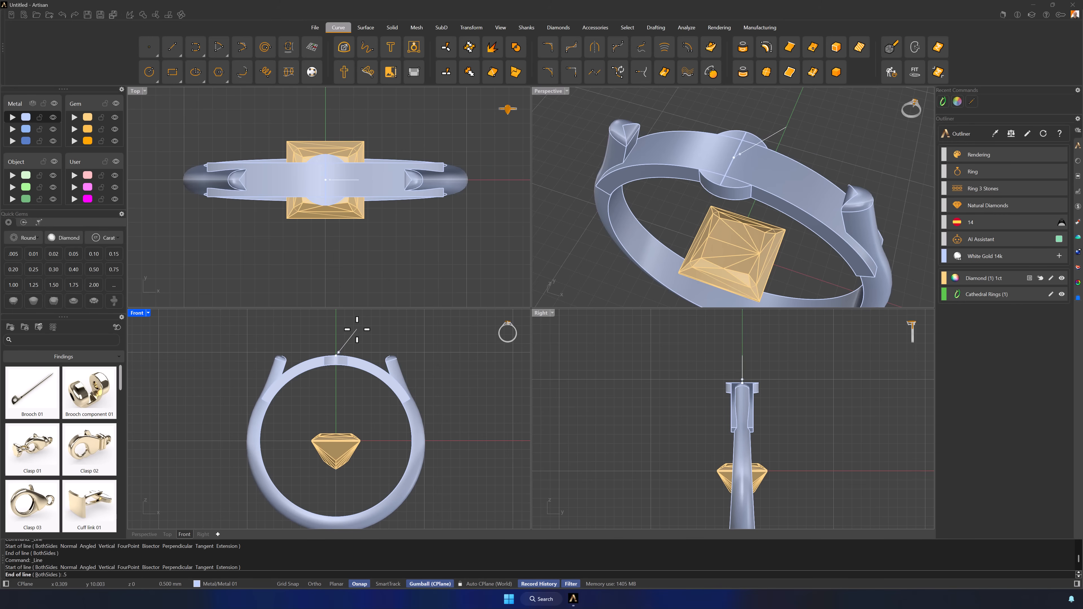
type(".5")
key("Return")
- Move the princess-cut diamond by its culet onto the upper end of the short vertical line above the bridge
right_click_drag(712, 235, 757, 172)
scroll(747, 176, "down", 3)
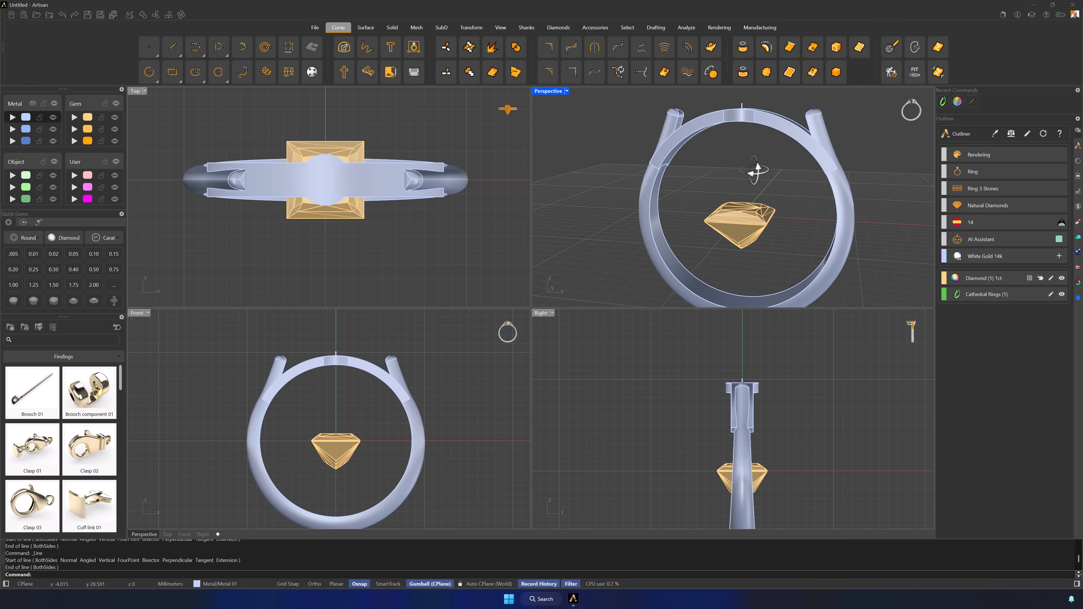
left_click(741, 223)
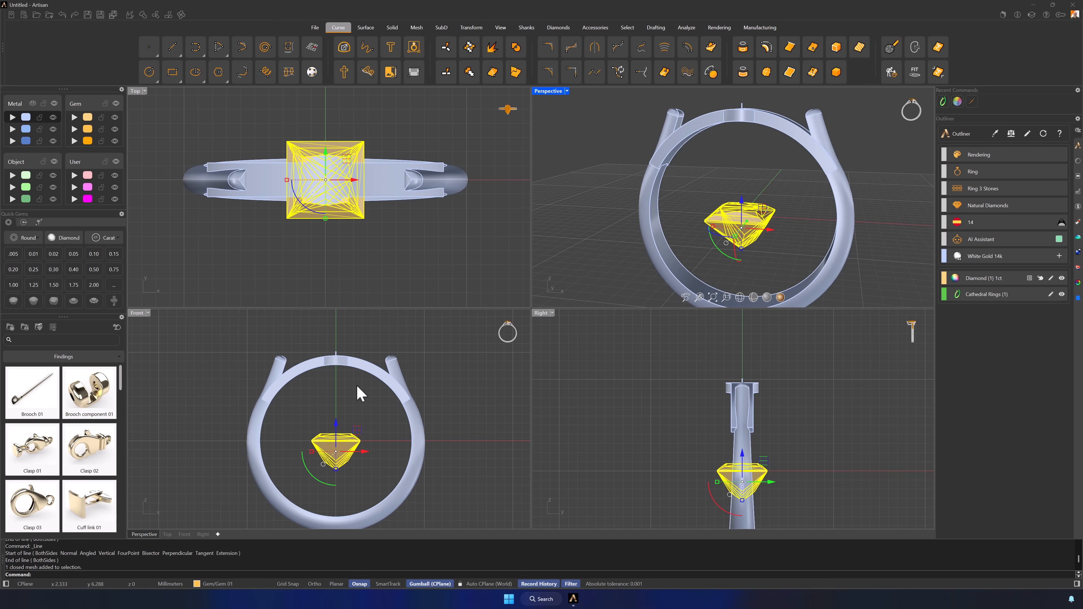
key("Return")
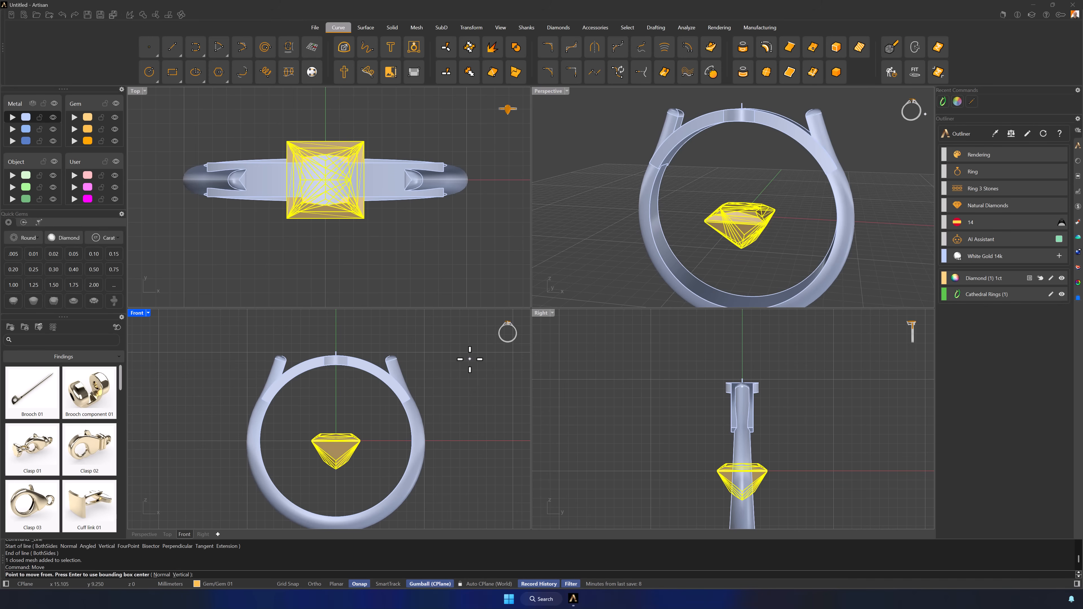
mouse_move(327, 481)
right_mouse_down()
mouse_move(340, 438)
mouse_move(328, 468)
right_mouse_up()
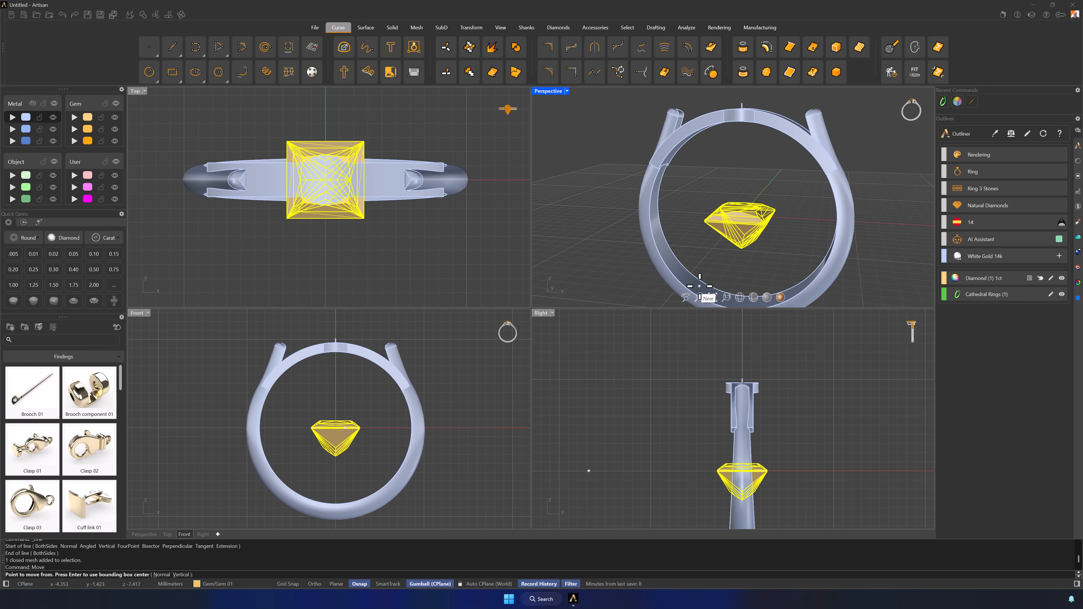
right_click_drag(732, 246, 684, 274)
scroll(739, 209, "up", 5)
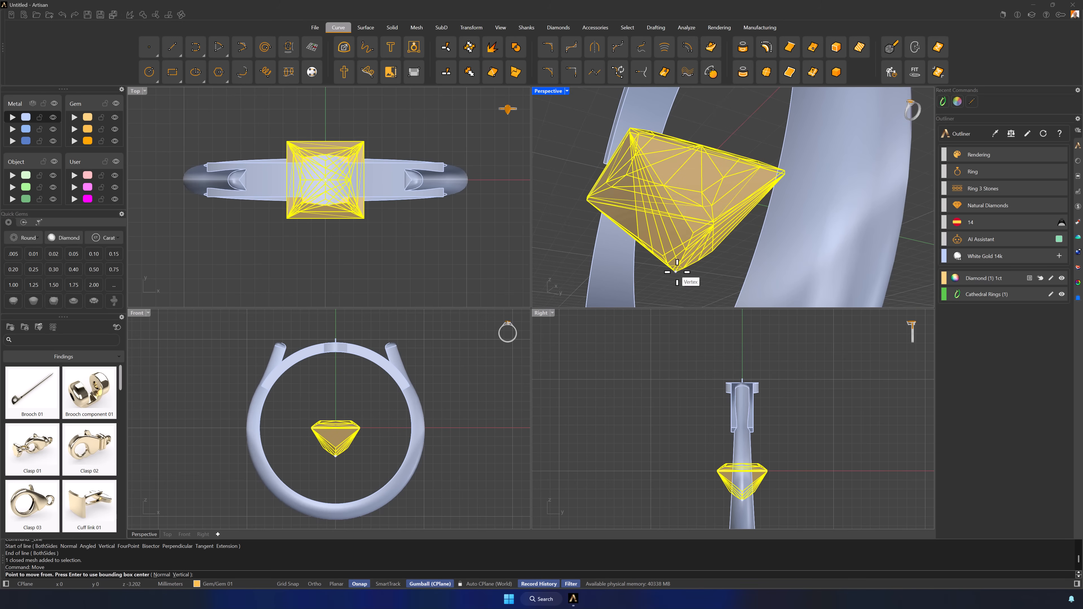
left_click(677, 271)
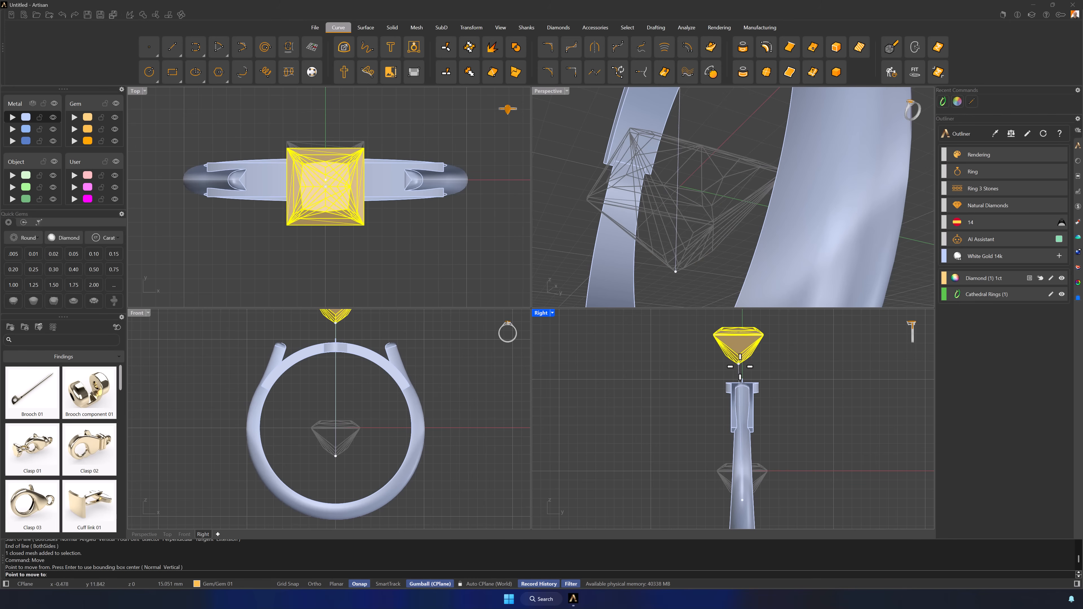
scroll(744, 375, "up", 6)
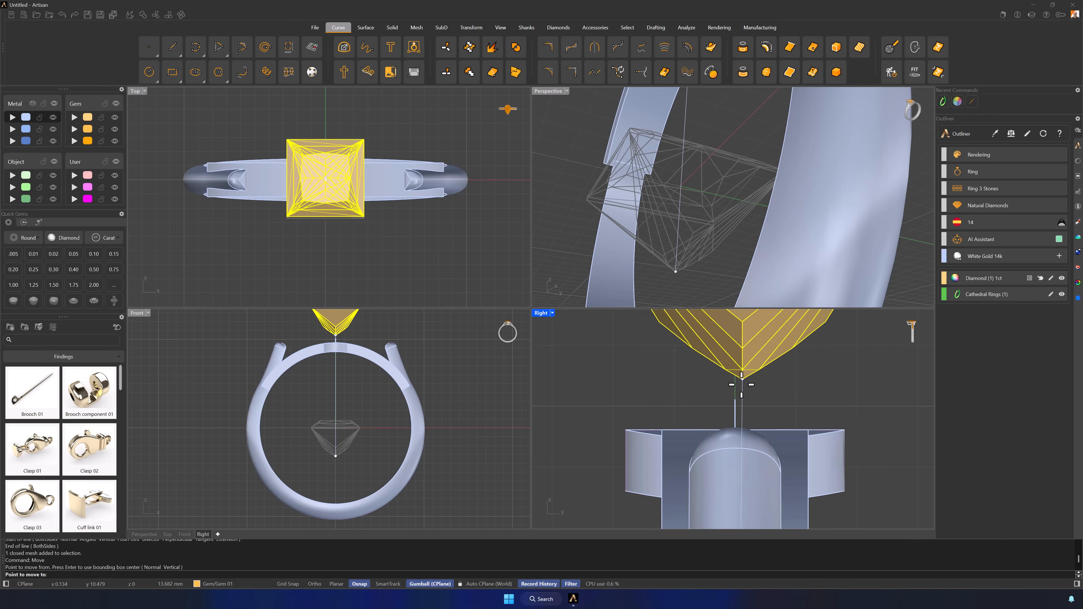
left_click(735, 398)
left_click(714, 210)
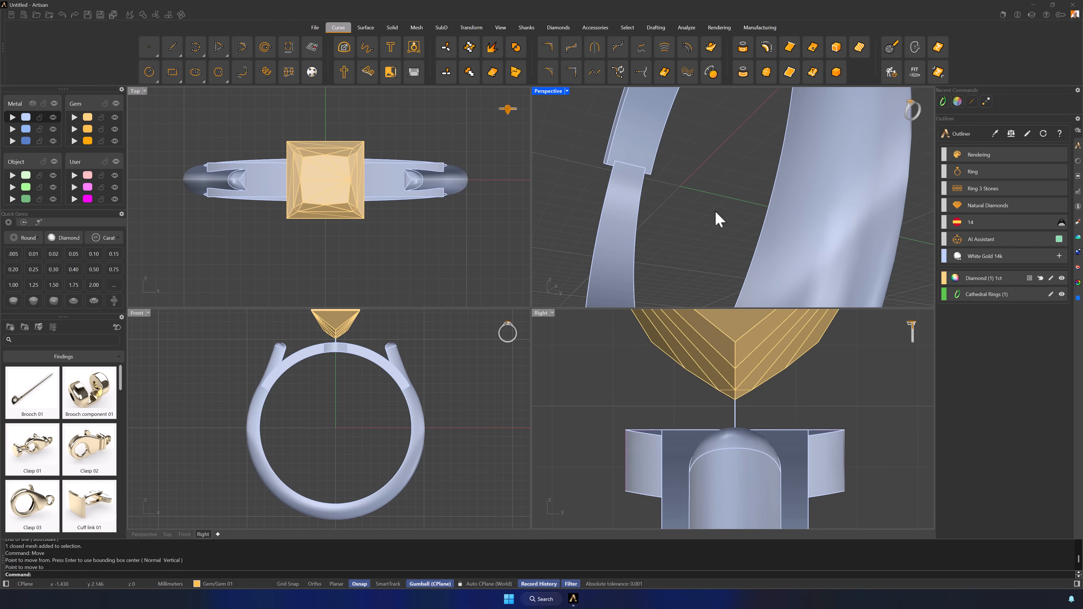
- Delete both guide lines on the bridge beneath the princess-cut diamond
scroll(714, 210, "down", 8)
right_click_drag(721, 176, 763, 218)
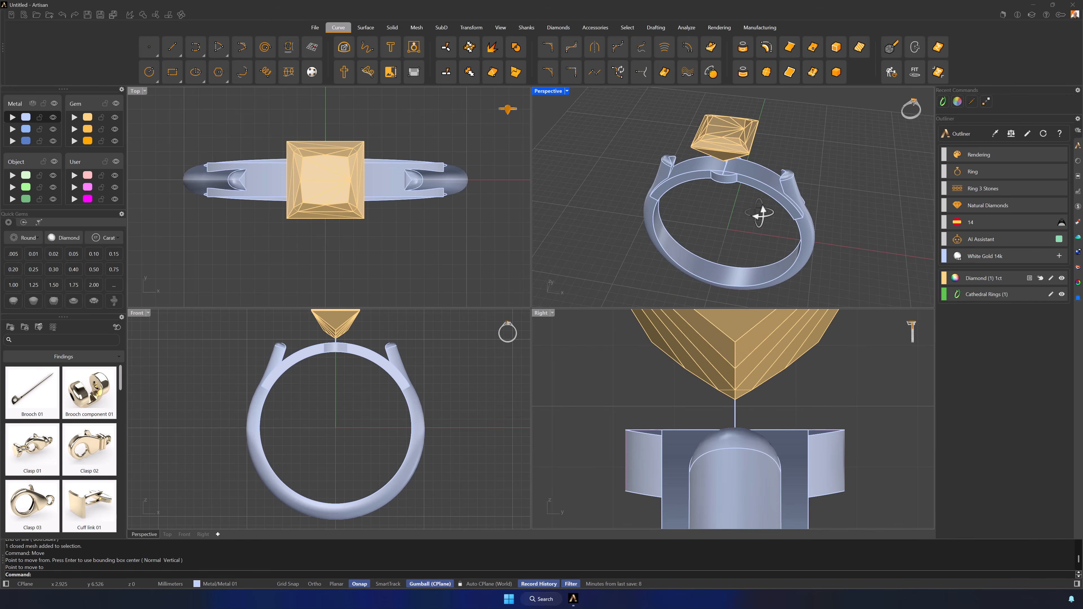
double_click(550, 91)
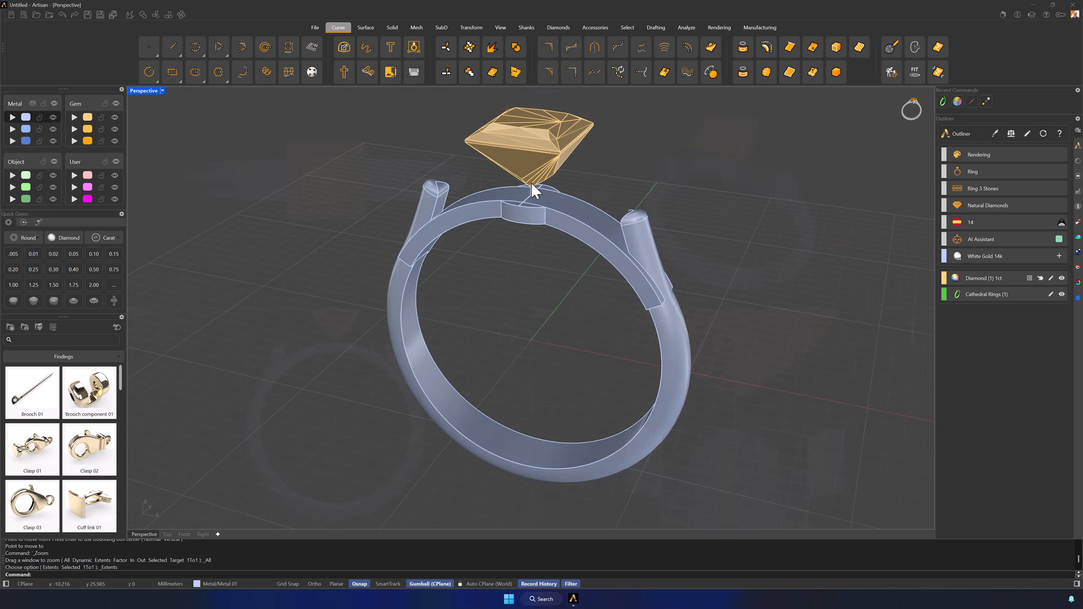
scroll(527, 205, "up", 5)
left_click(525, 199)
left_click(524, 210)
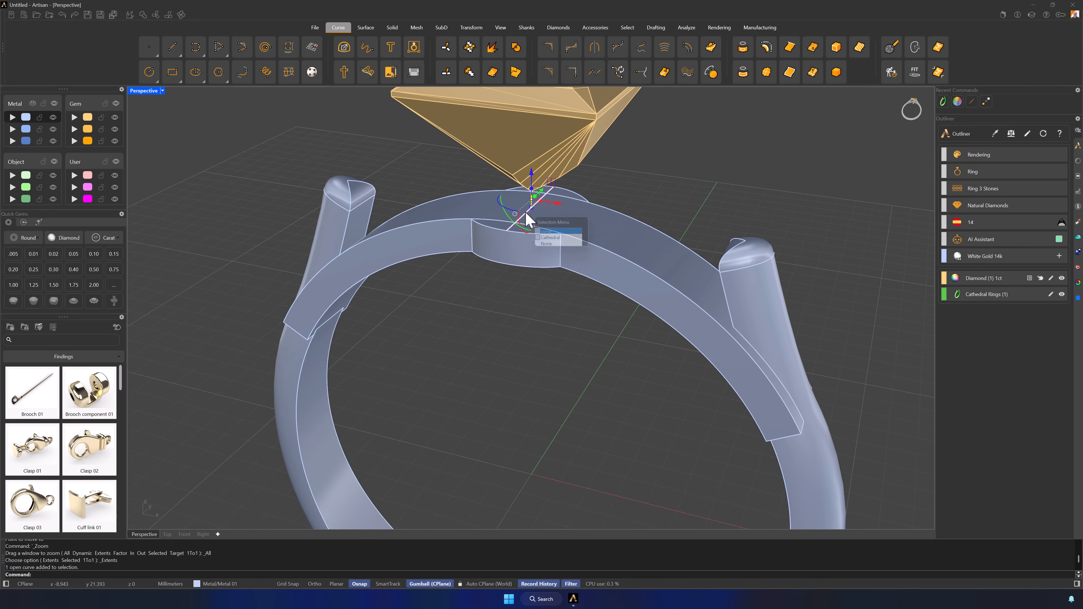
left_click(547, 232)
key("Delete")
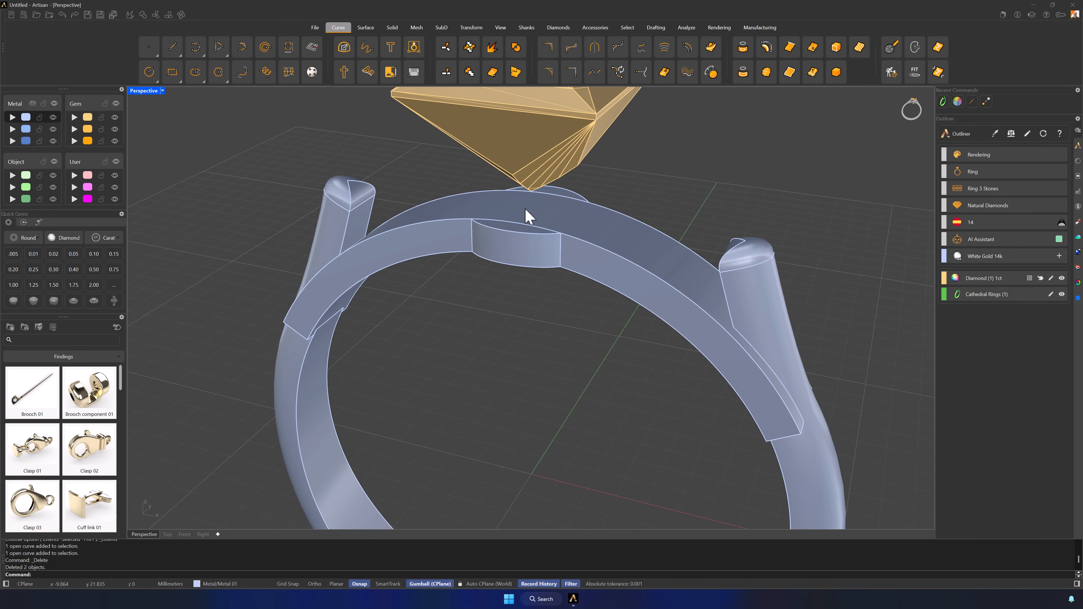
- Create a 0.40 ct trillion-cut diamond in Gem Studio, placed at the origin inside the ring
right_click_drag(564, 225, 566, 236, "shift")
scroll(554, 273, "down", 5)
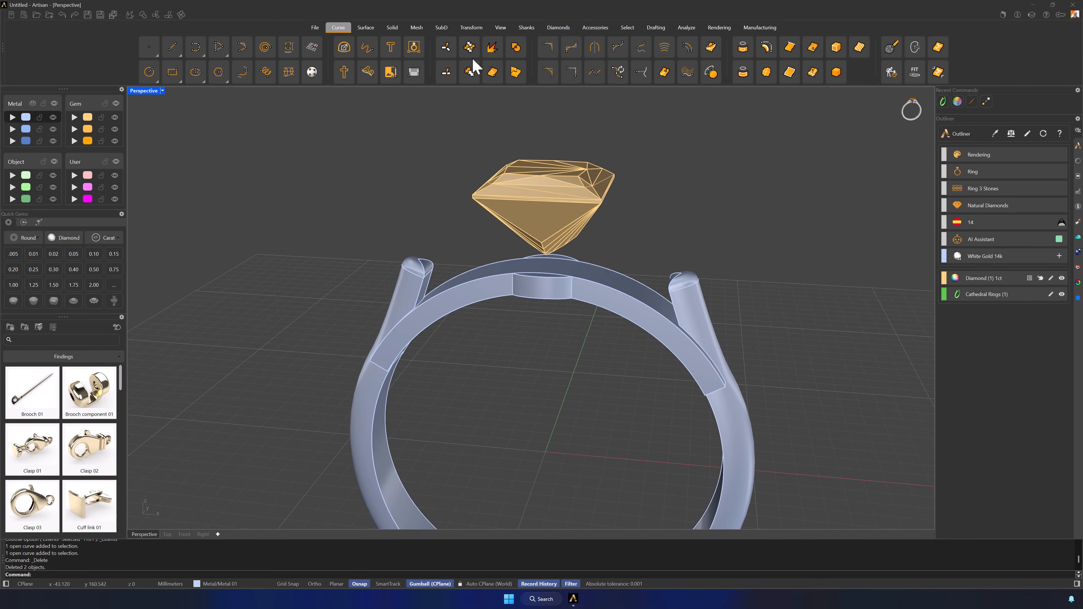
left_click(554, 28)
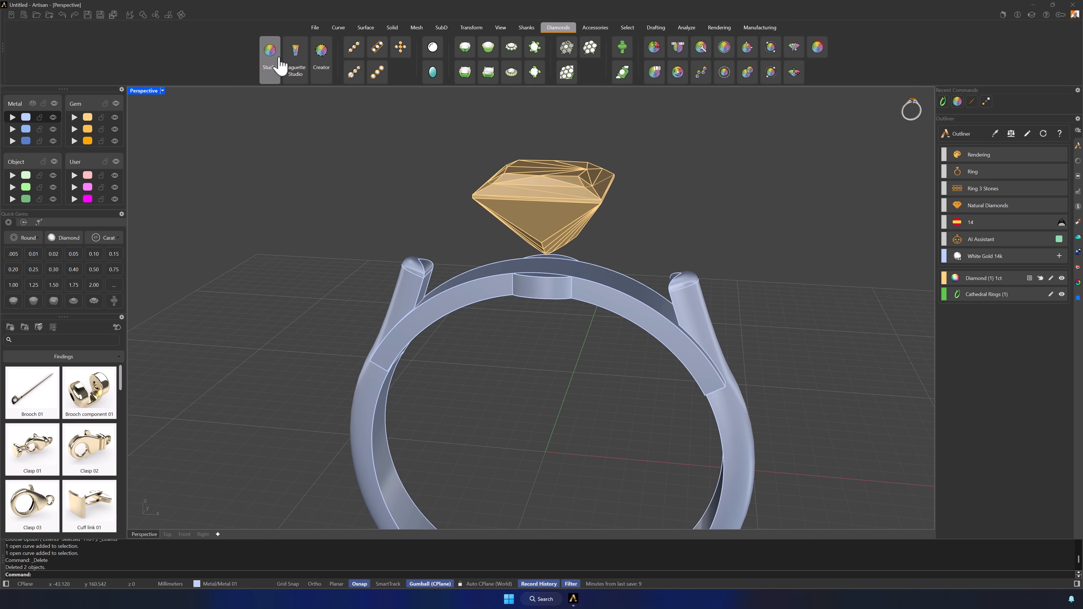
left_click(269, 56)
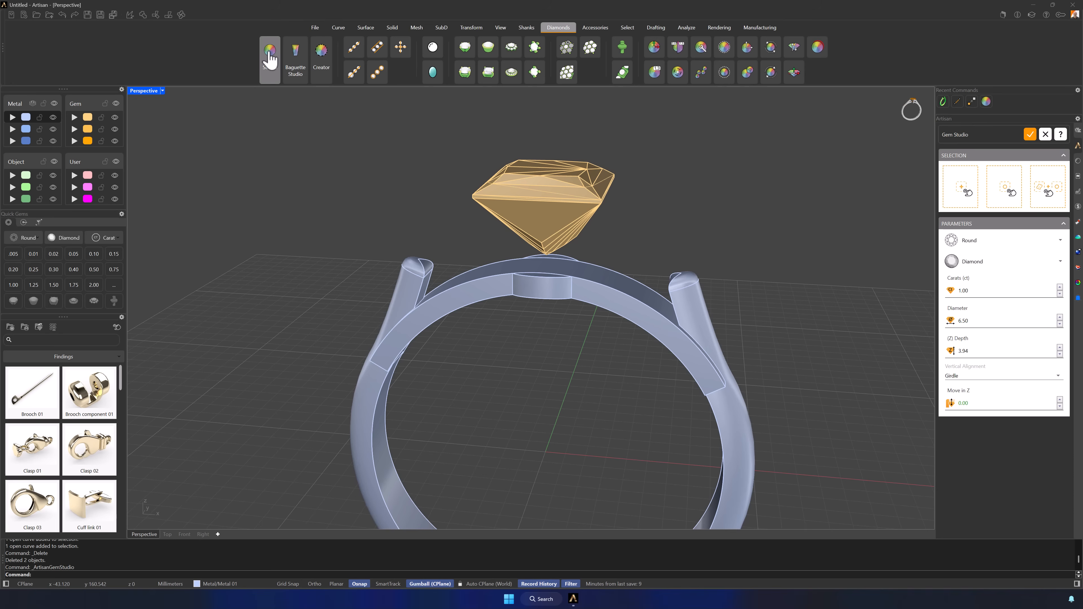
left_click(974, 241)
scroll(1019, 427, "down", 2)
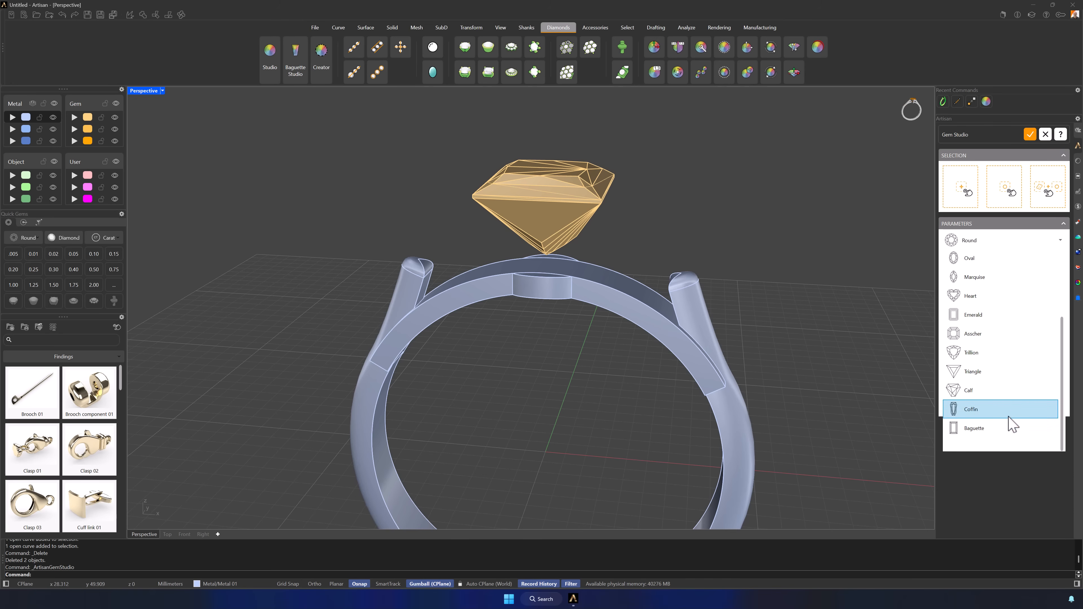
left_click(1007, 361)
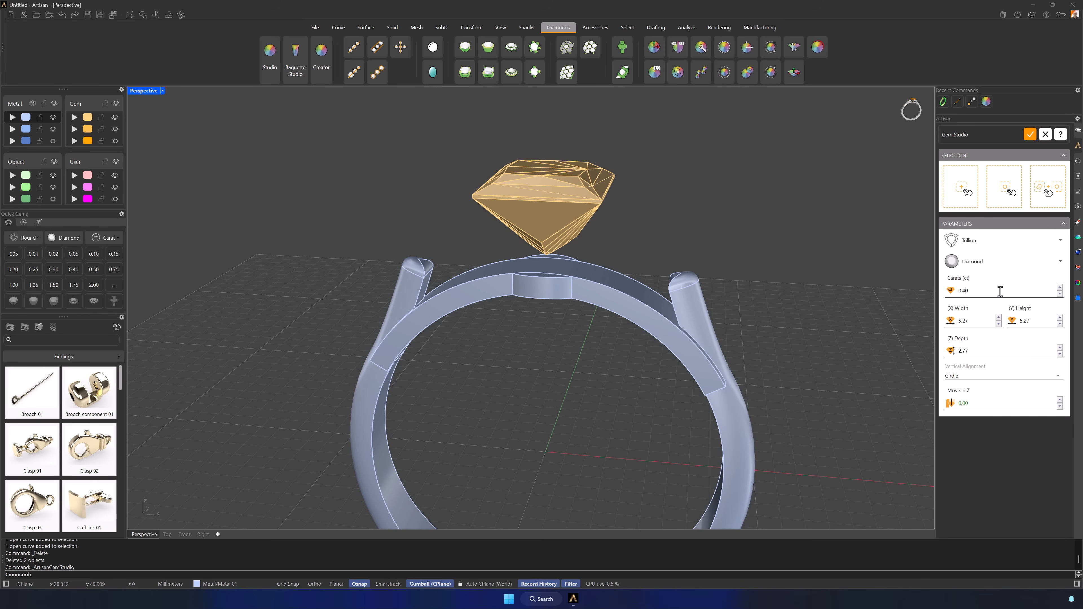
left_click(954, 180)
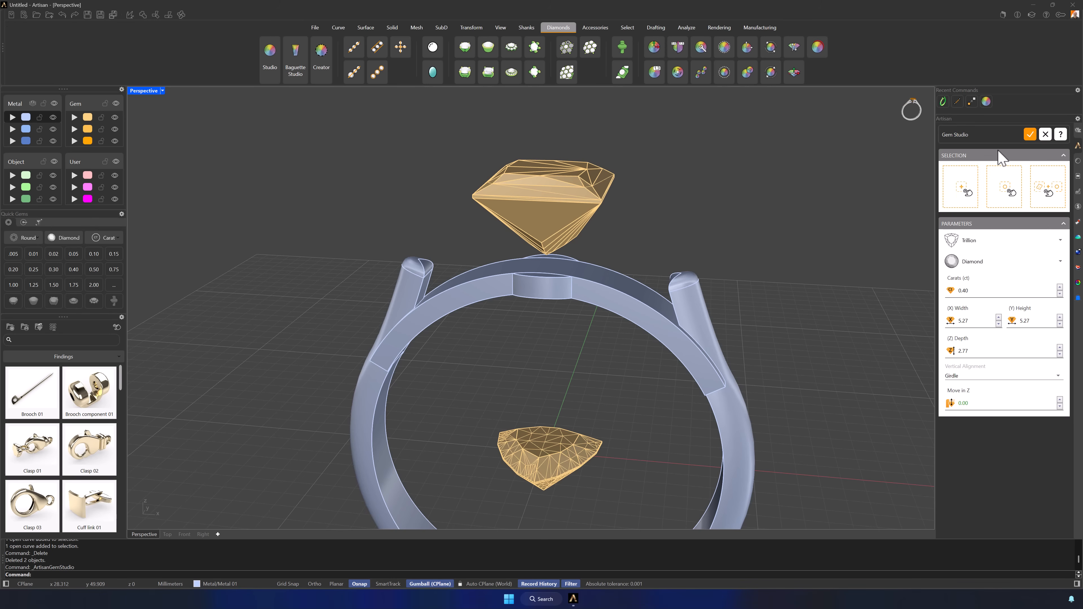
left_click(1029, 140)
- Rotate the trillion diamond about its vertical axis so one corner points sideways along the ring, undoing the unwanted transform
right_click_drag(621, 341, 601, 401)
left_click(565, 439)
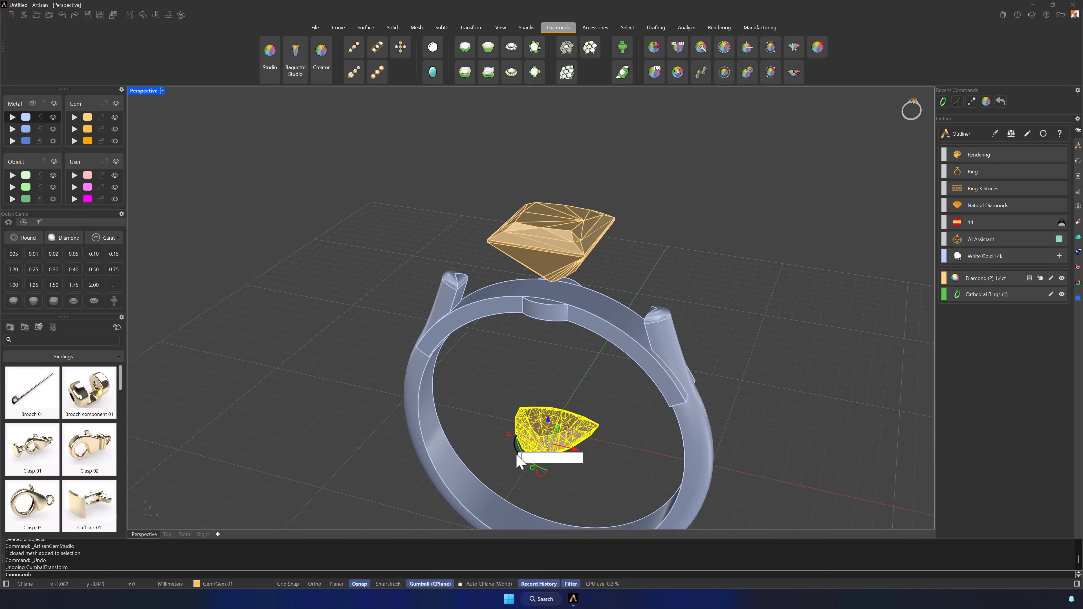
key("ctrl+z")
key("Escape")
right_click_drag(544, 423, 518, 450)
- In the front view, move the trillion diamond up beside the princess-cut diamond, above the left cathedral shoulder
double_click(134, 93)
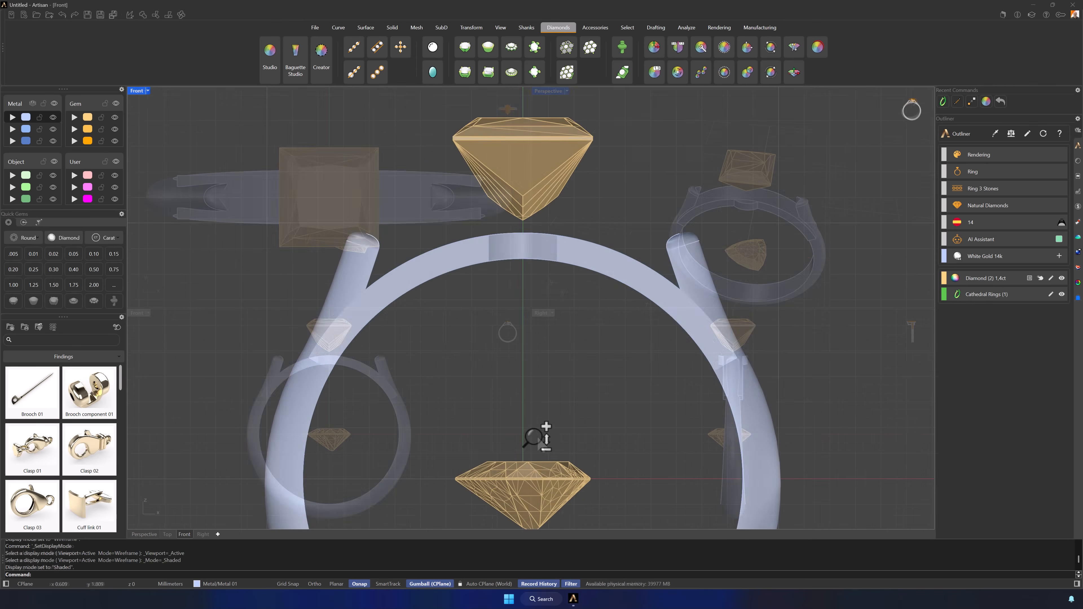
left_click(533, 484)
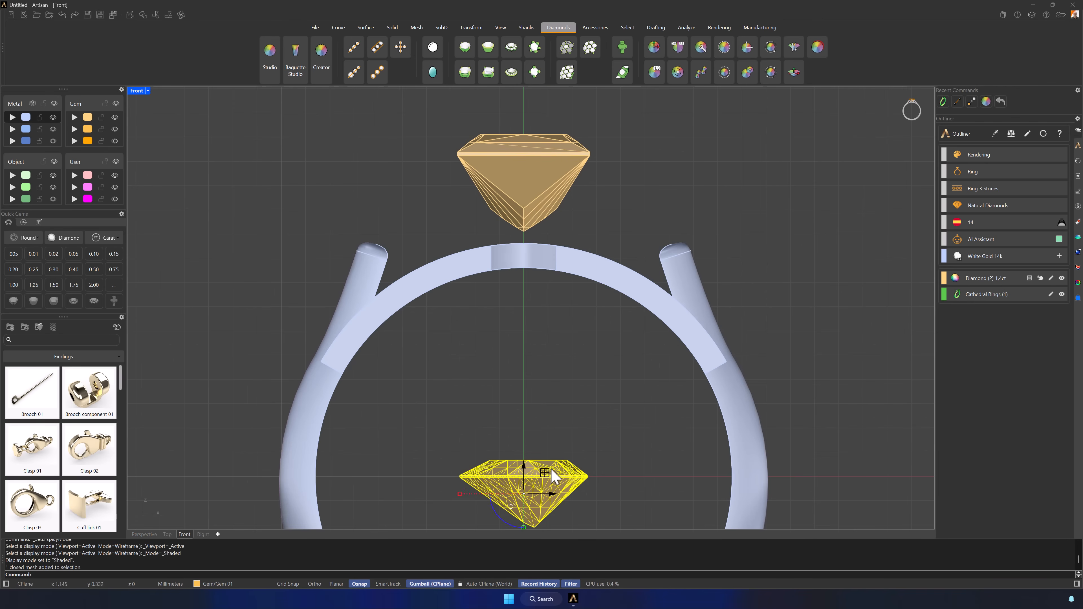
left_click_drag(551, 470, 428, 207)
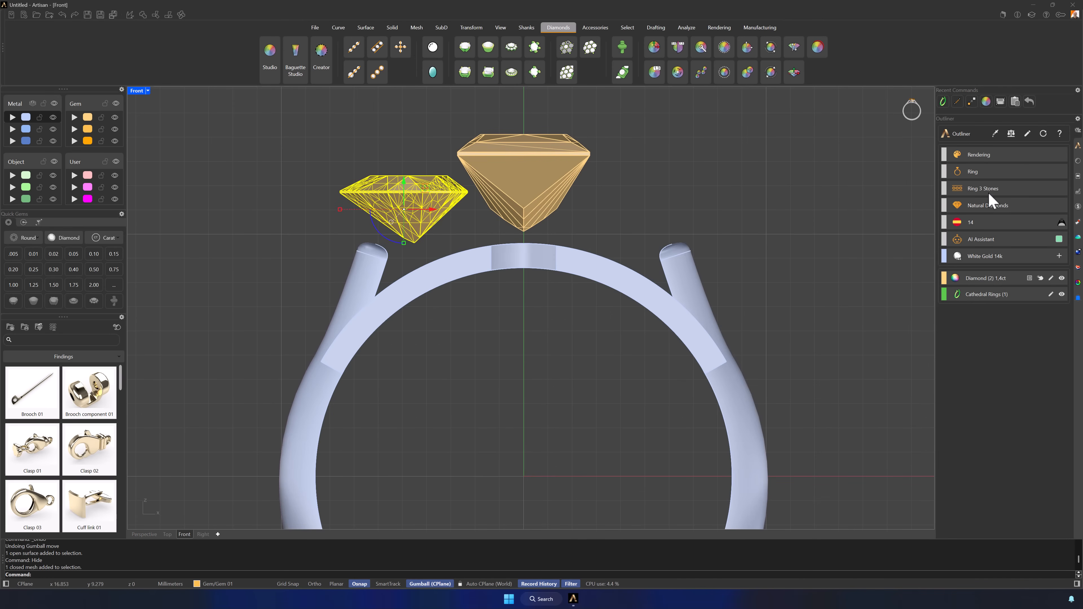
- Edit the trillion diamond in Gem Studio, reduce it to 0.30 ct and accept the change
left_click(1027, 134)
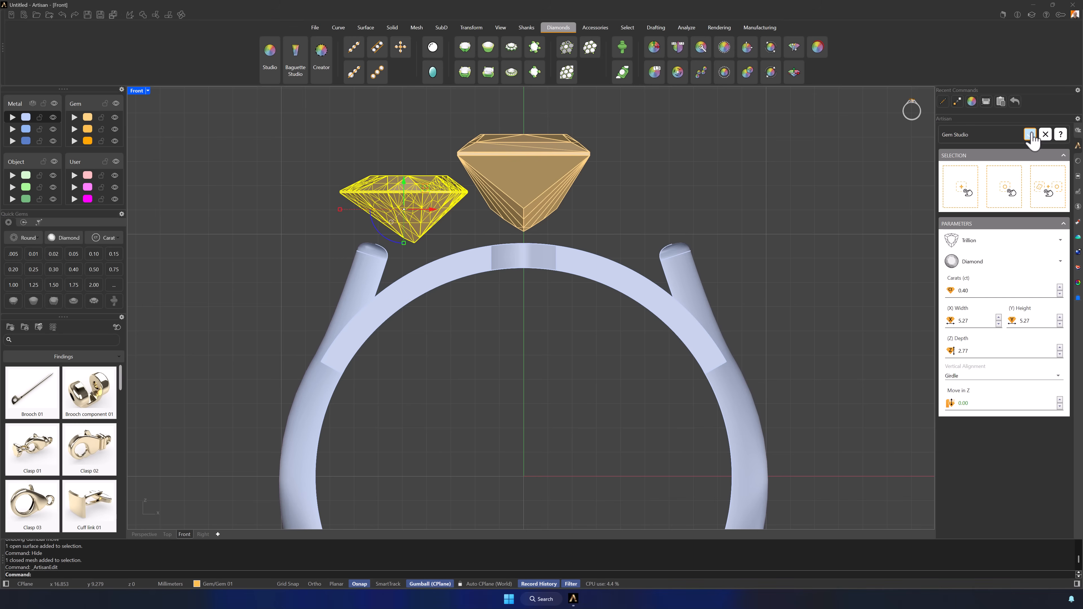
left_click(1059, 293)
left_click(1059, 293)
left_click(1060, 294)
left_click(1059, 294)
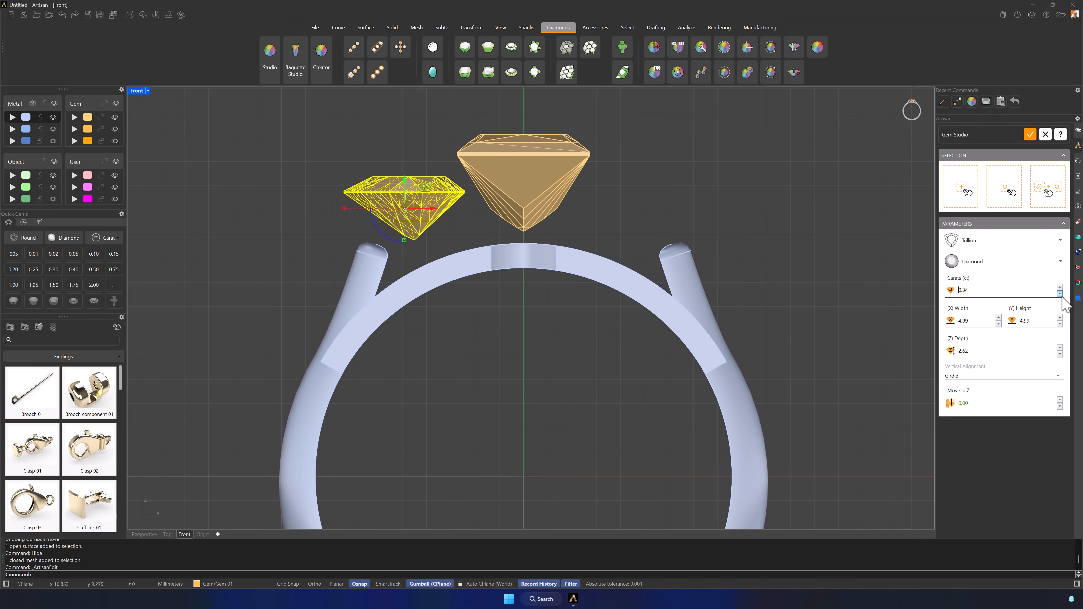
left_click(1060, 294)
left_click(1059, 294)
left_click(1059, 293)
left_click(1060, 294)
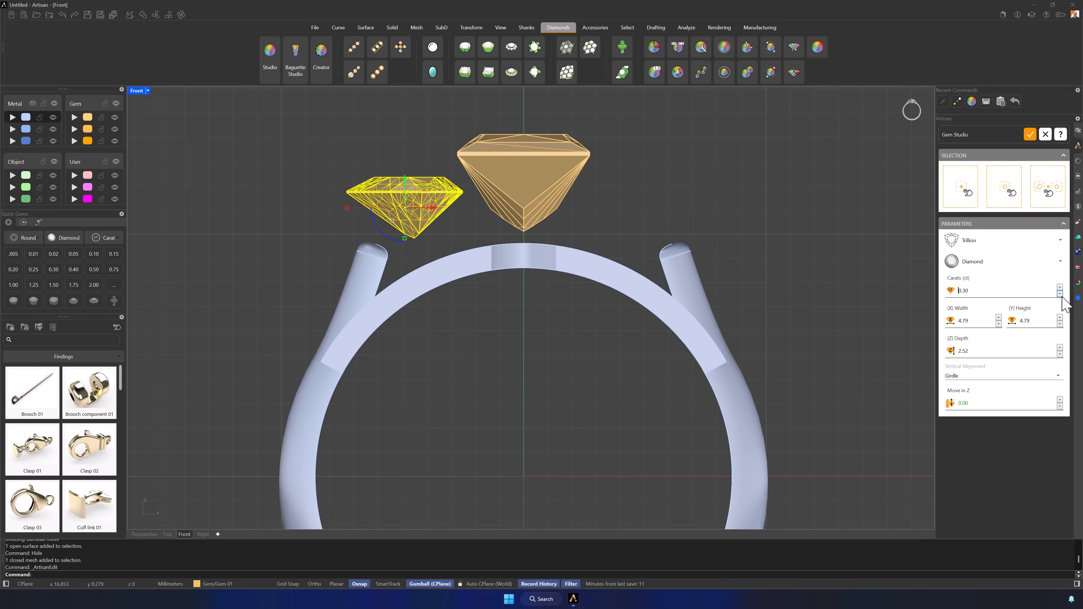
left_click(1030, 135)
- Shift the trillion diamond slightly closer to the princess-cut diamond and delete the open surface overlapping it
left_click(439, 196)
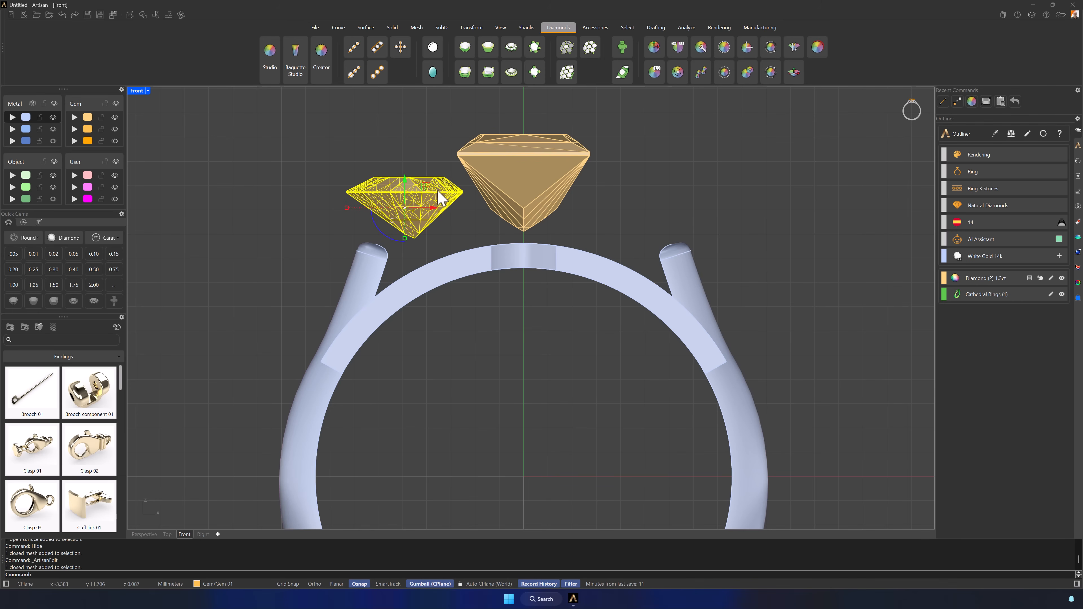
left_click_drag(438, 192, 437, 193)
left_click(632, 209)
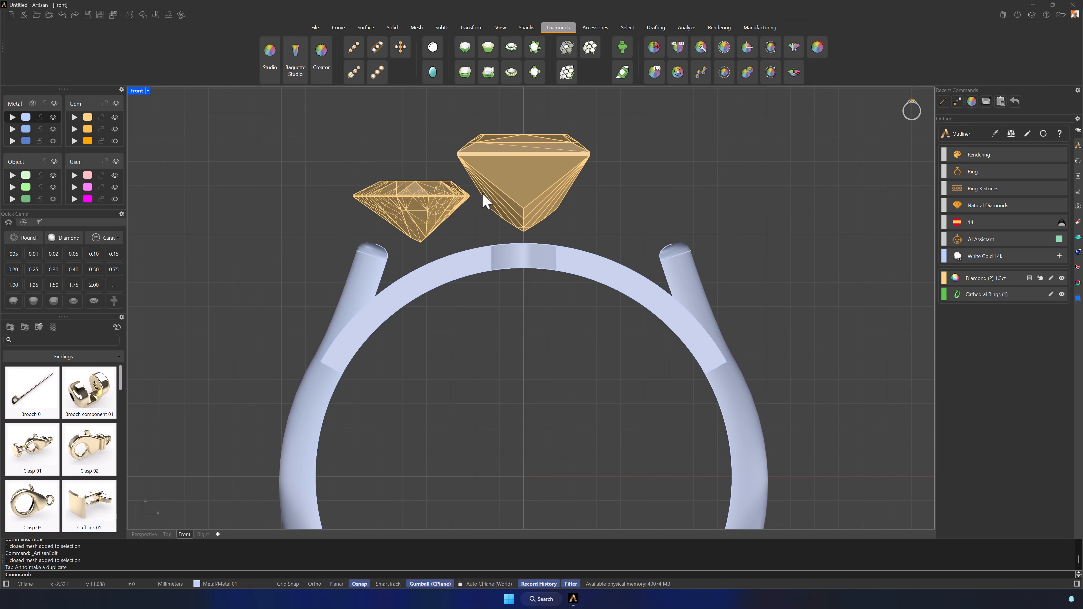
left_click(414, 221)
key("Delete")
- Draw a slanted guide line about 7.3 mm long from the princess-cut diamond's upper left crown corner down and outward past the trillion
left_click(338, 28)
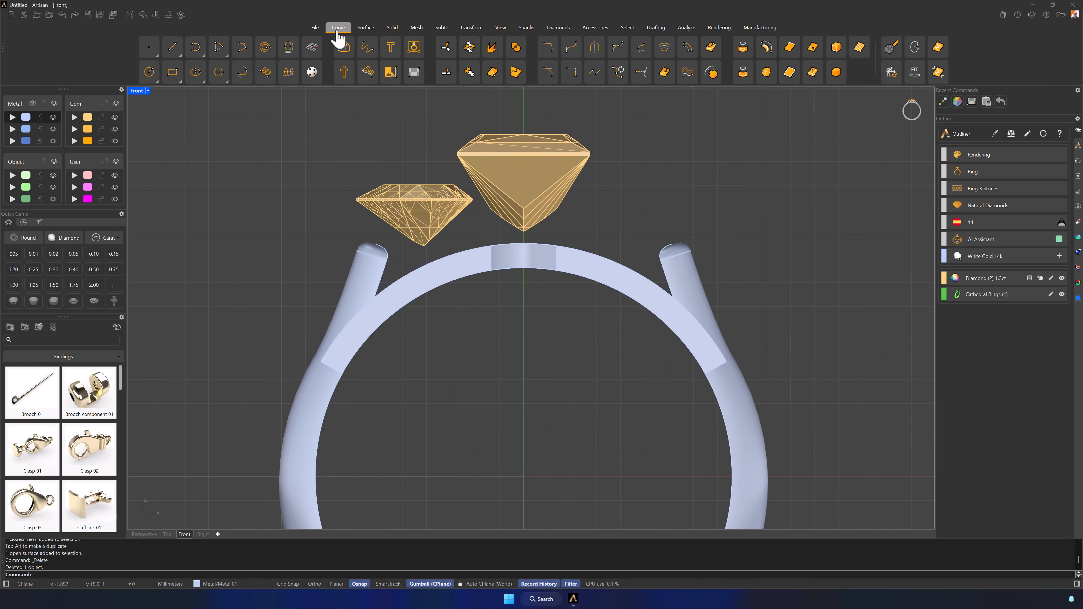
left_click(172, 46)
left_click(484, 134)
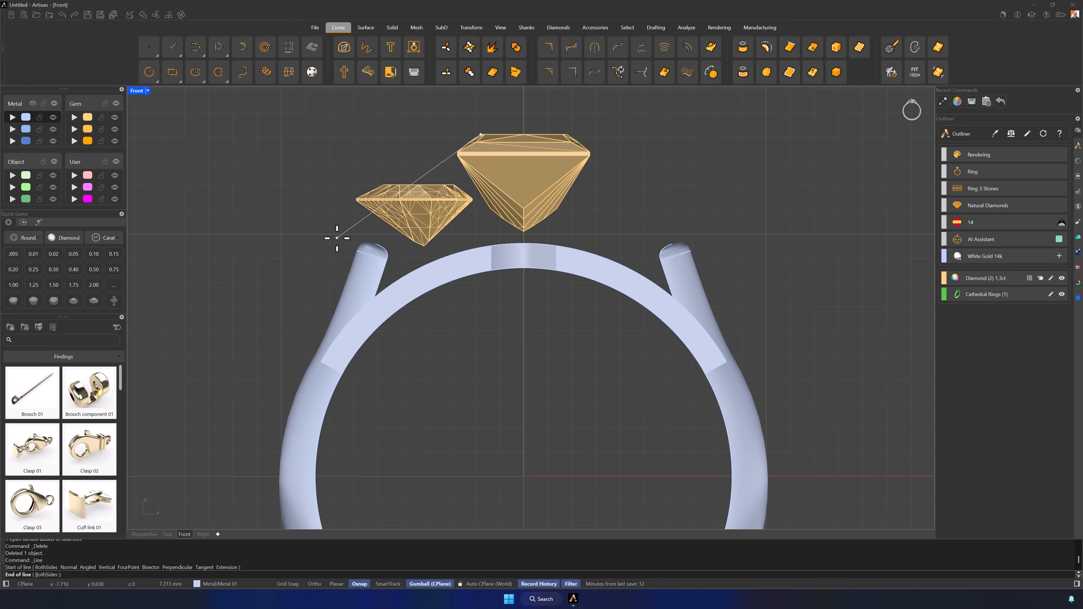
left_click(337, 238)
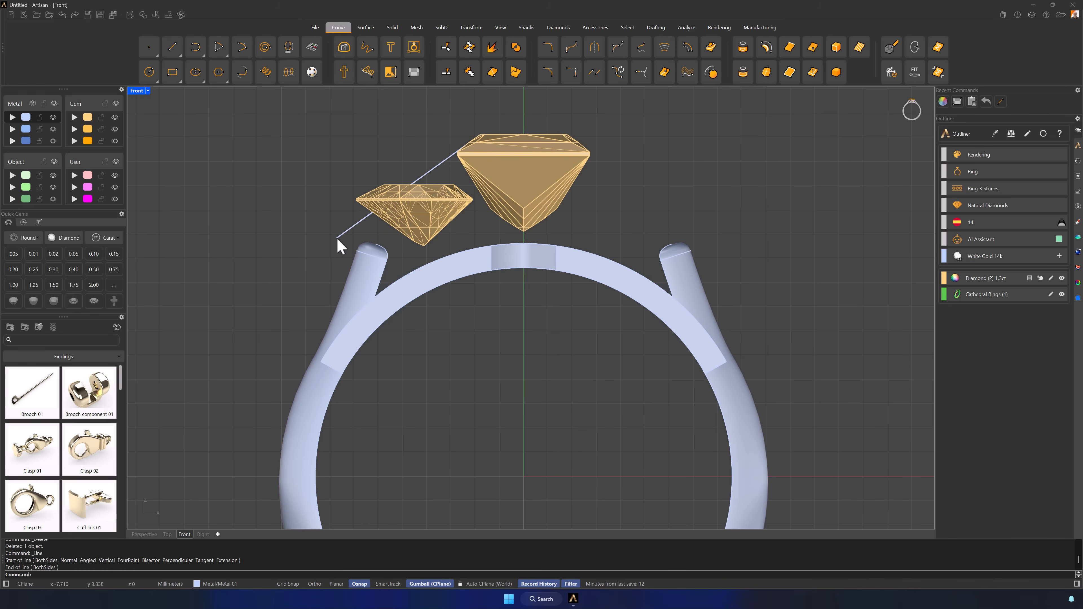
- Tilt the trillion diamond parallel to the slanted guide line and position it just beneath the line, beside the princess-cut diamond
left_click(420, 203)
mouse_move(398, 247)
left_mouse_down()
mouse_move(391, 235)
mouse_move(405, 249)
left_mouse_up()
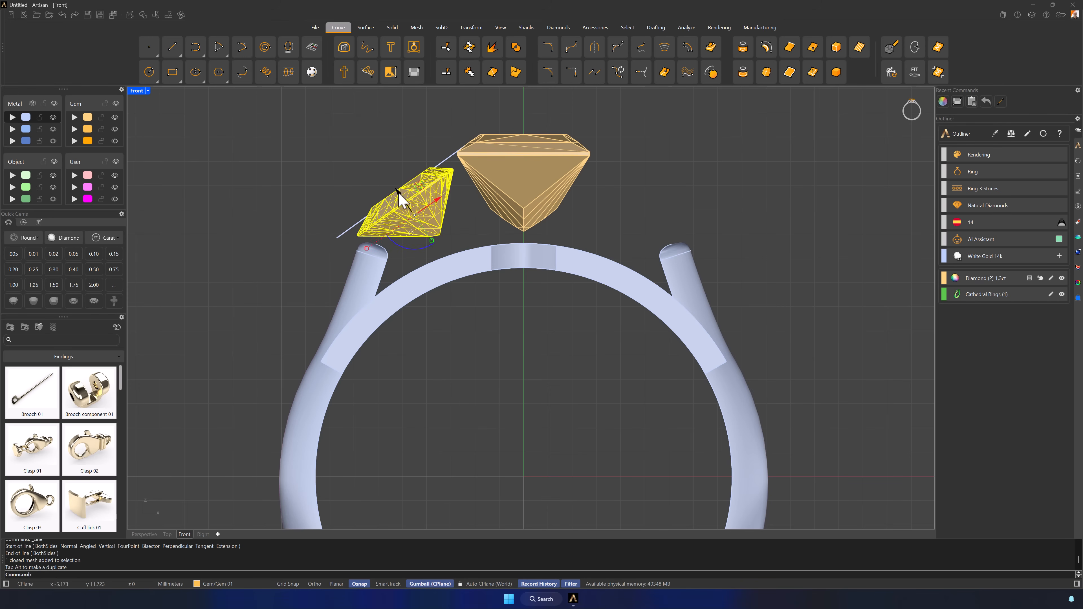
left_click_drag(397, 191, 423, 199)
scroll(425, 190, "up", 4)
left_click_drag(411, 257, 413, 257)
left_click_drag(399, 202, 403, 204)
left_click(695, 196)
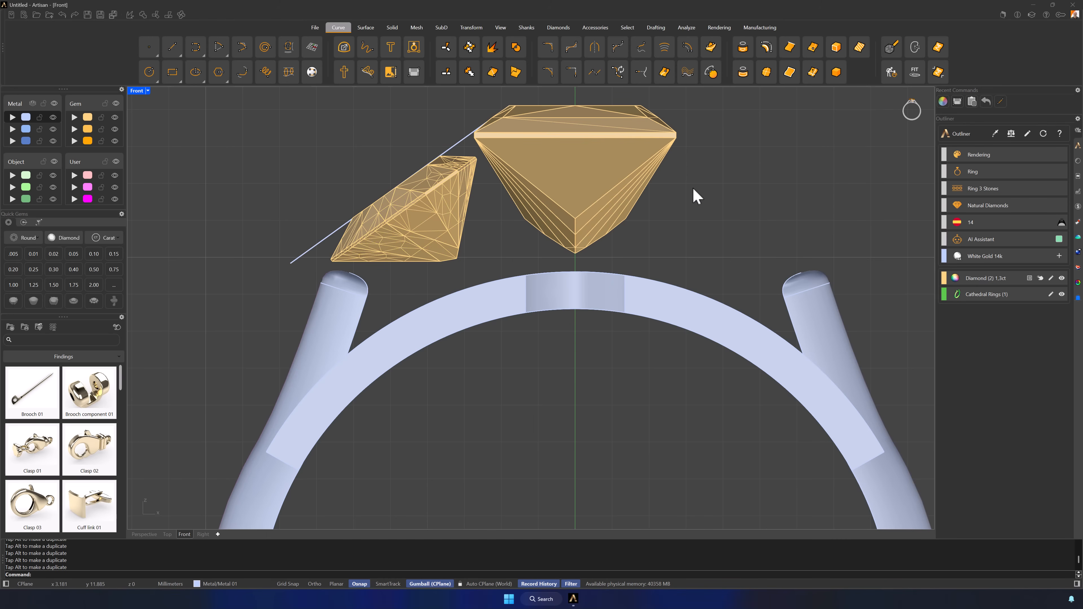
- Align the gumball to the object and shift the trillion diamond along its own tilted axes closer to the slanted guide line
left_click(403, 229)
right_click(433, 583)
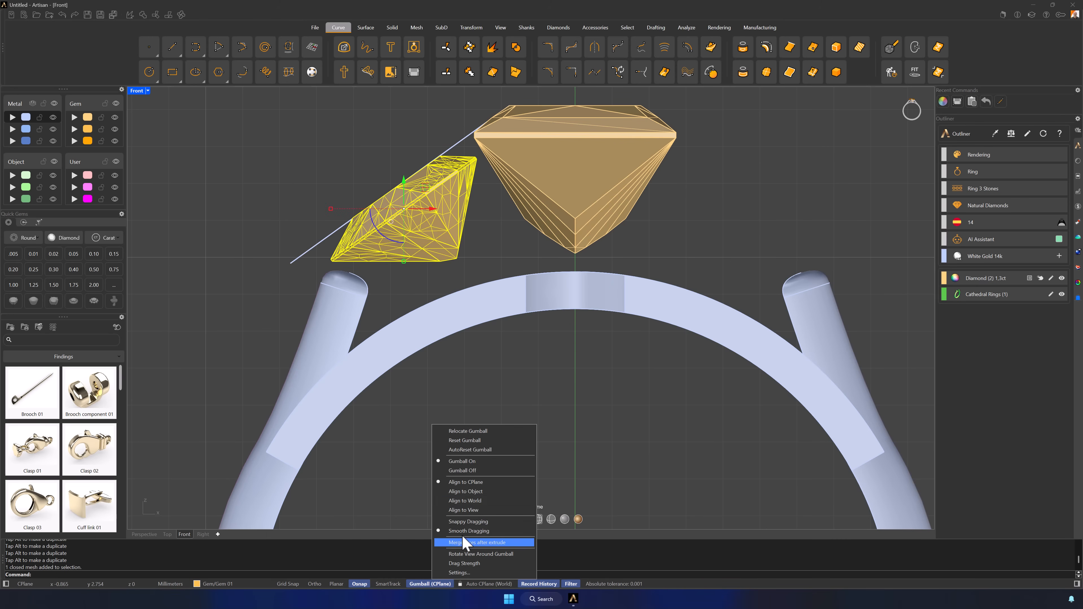
left_click(471, 492)
left_click_drag(397, 189, 401, 190)
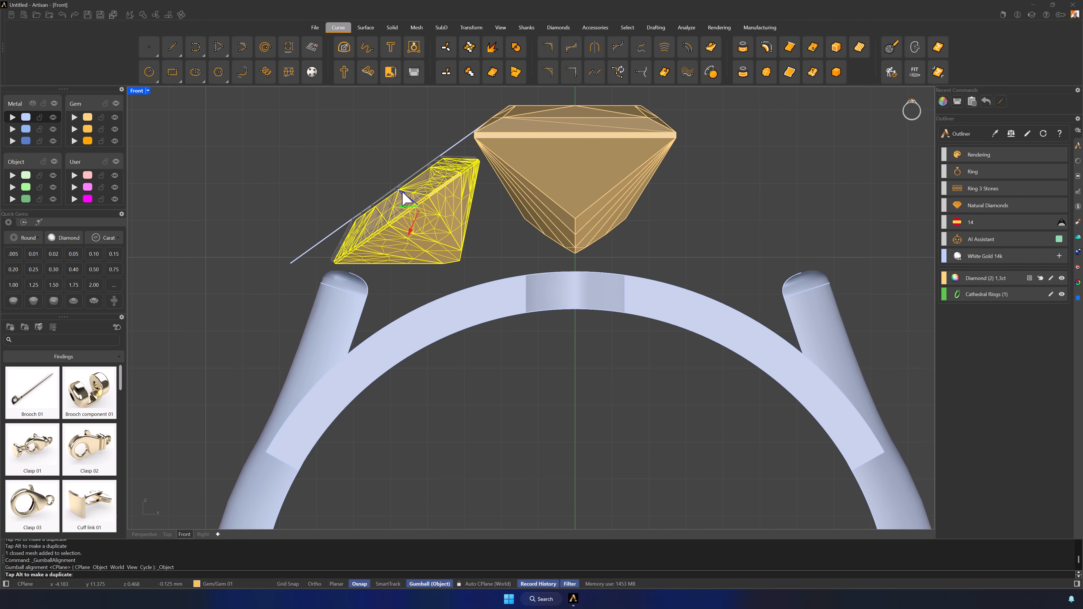
left_click_drag(402, 191, 411, 181)
key("Escape")
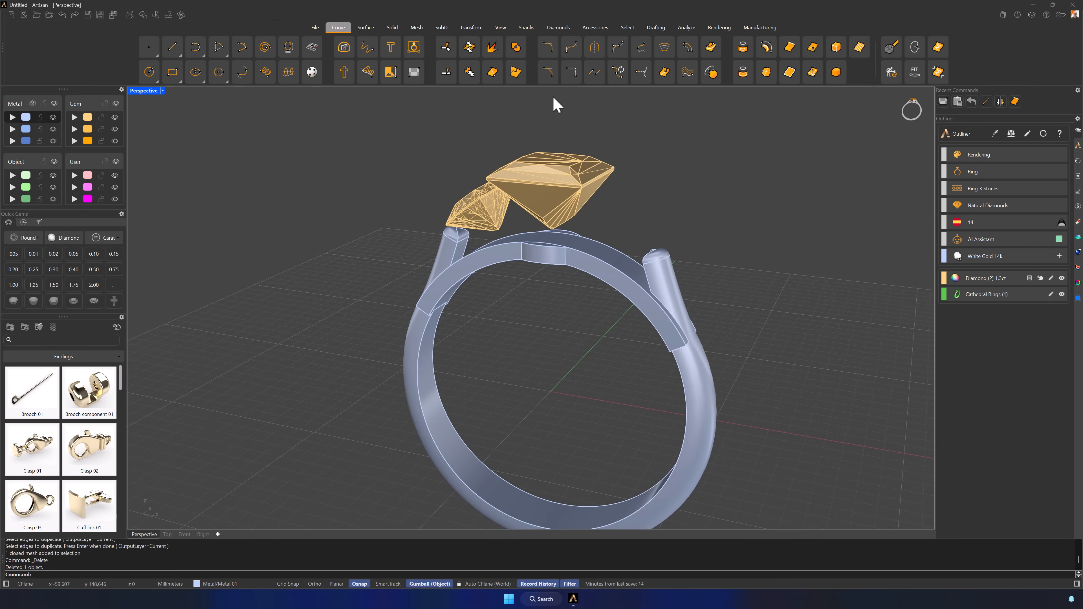
- Start Duplicate Edge and pick the short vertical girdle edge at a free corner of the princess-cut diamond
scroll(597, 171, "up", 5)
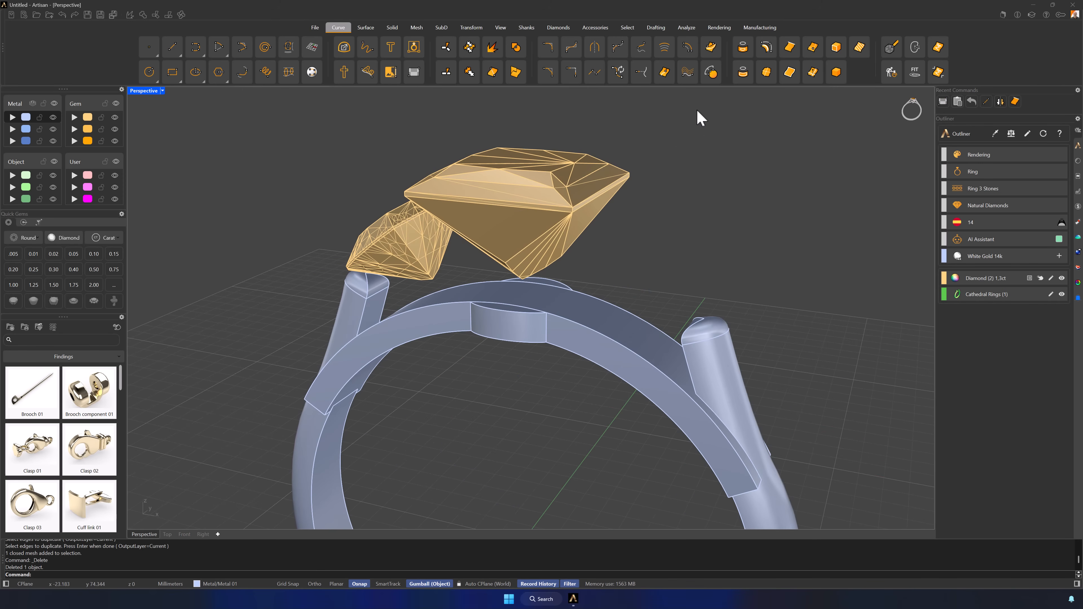
left_click(789, 48)
right_click_drag(732, 165, 580, 251)
scroll(579, 251, "up", 5)
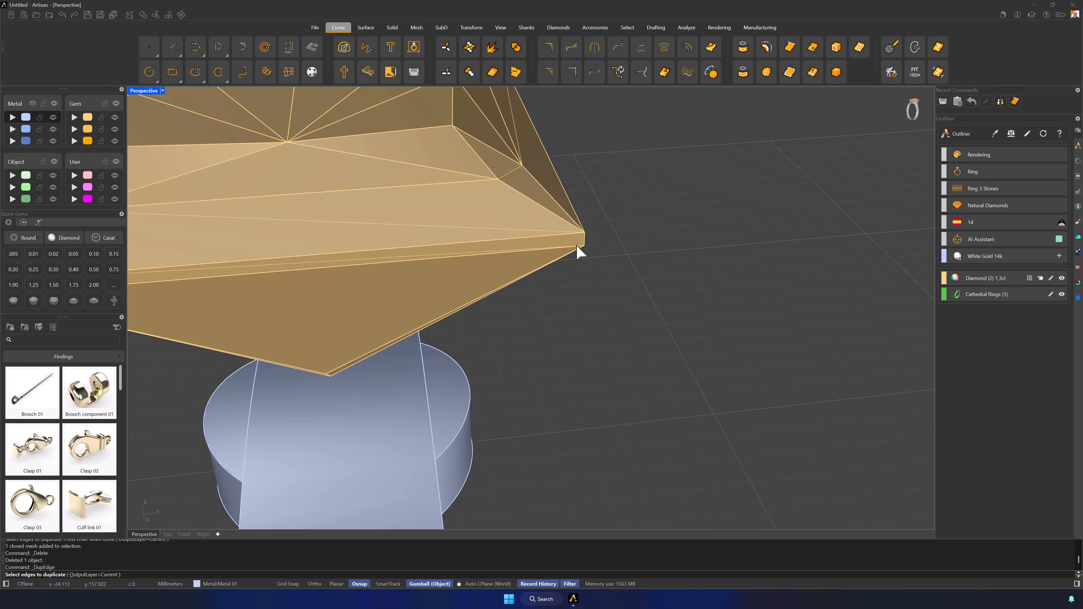
left_click(584, 239)
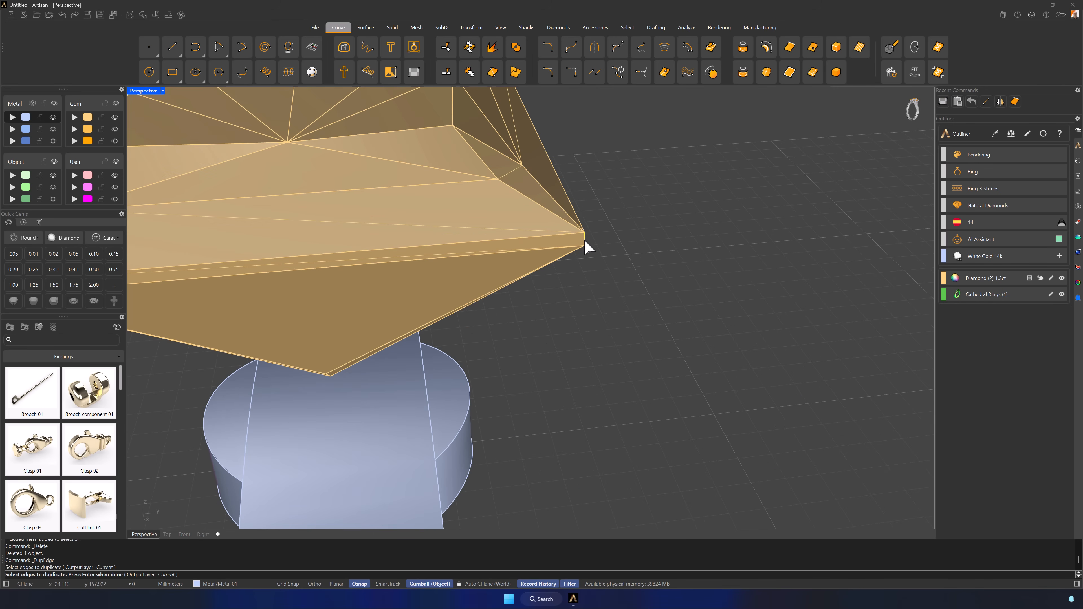
scroll(586, 237, "up", 2)
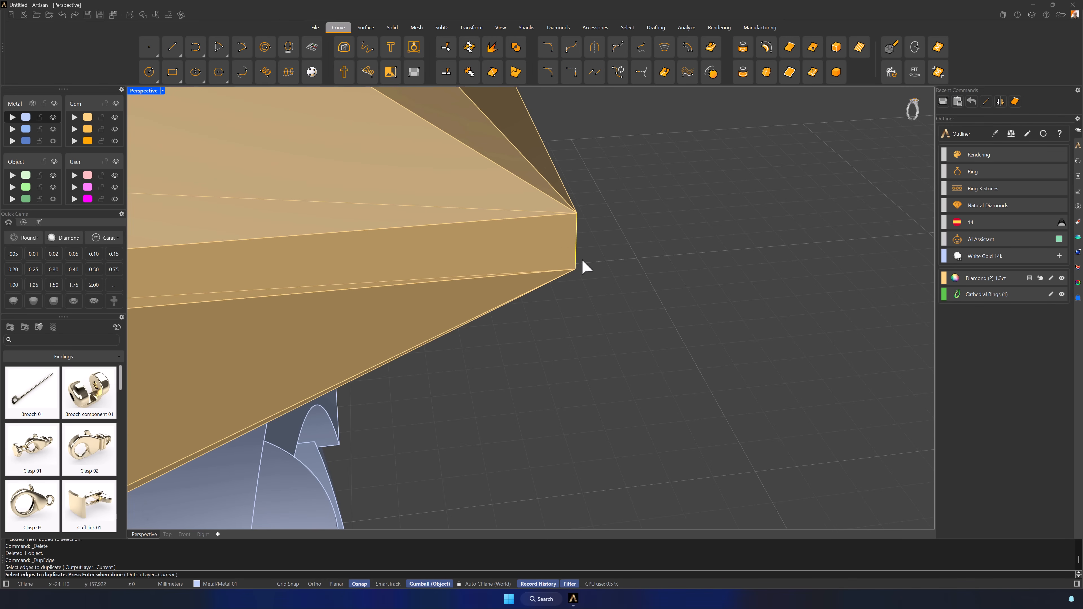
- Add the short girdle edges at the trillion diamond's side corner and outer tip, duplicate the picked edges and put them on the magenta User 03 layer
scroll(581, 258, "down", 5)
right_click_drag(660, 323, 759, 212)
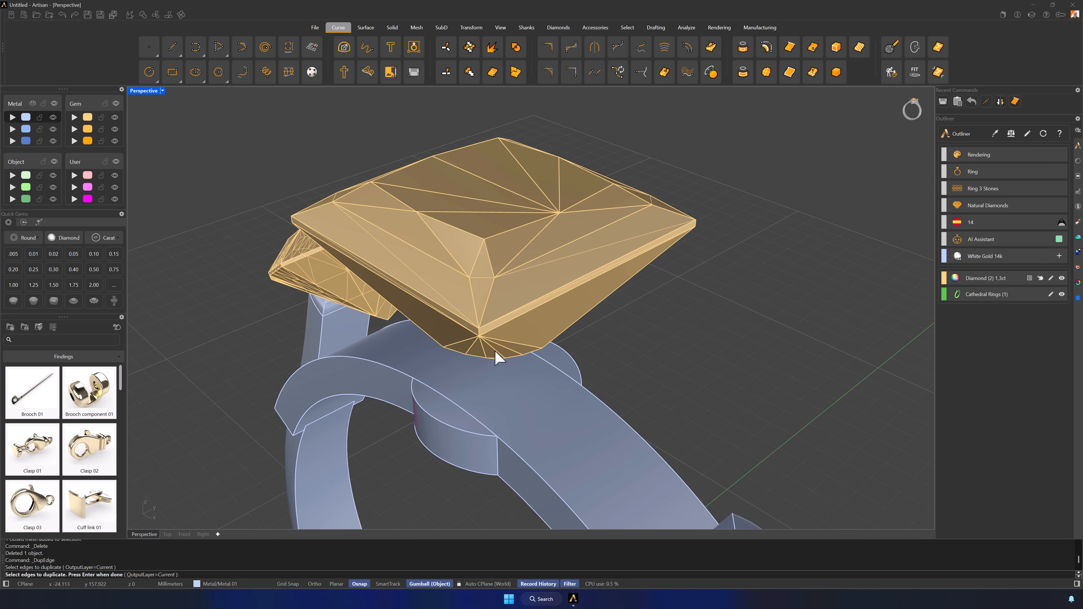
right_click_drag(496, 356, 509, 304)
scroll(511, 283, "up", 5)
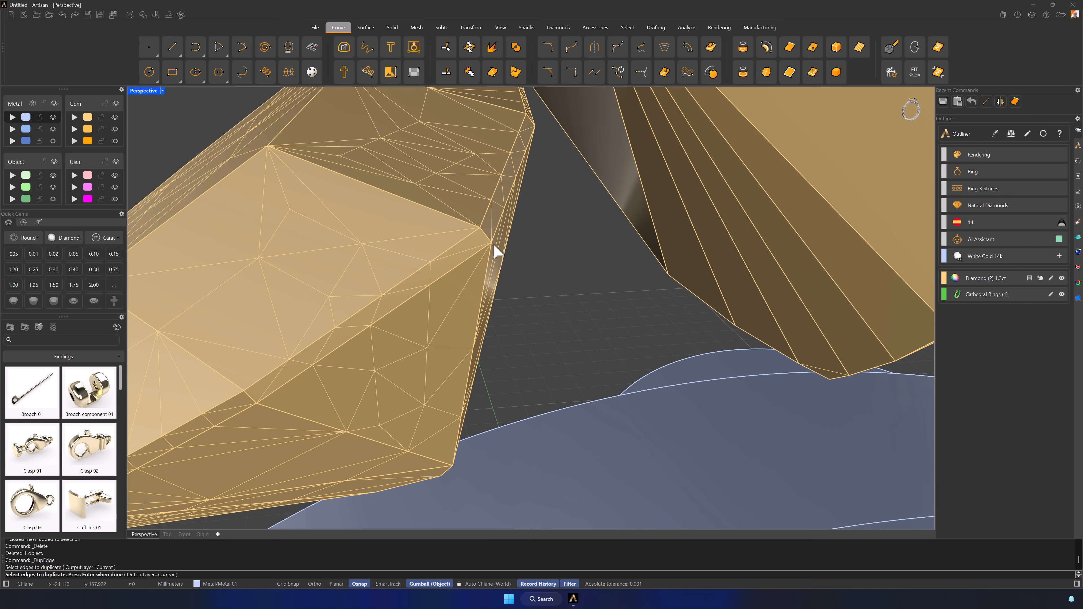
scroll(494, 245, "down", 1)
scroll(467, 315, "down", 5)
right_click_drag(467, 315, 616, 307)
scroll(611, 284, "up", 4)
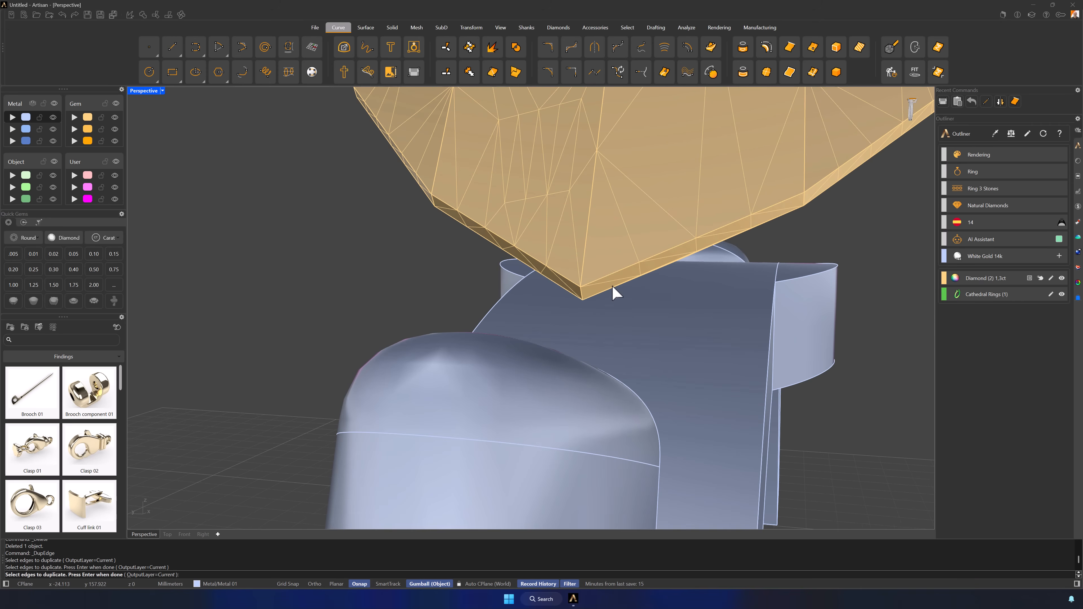
left_click(582, 294)
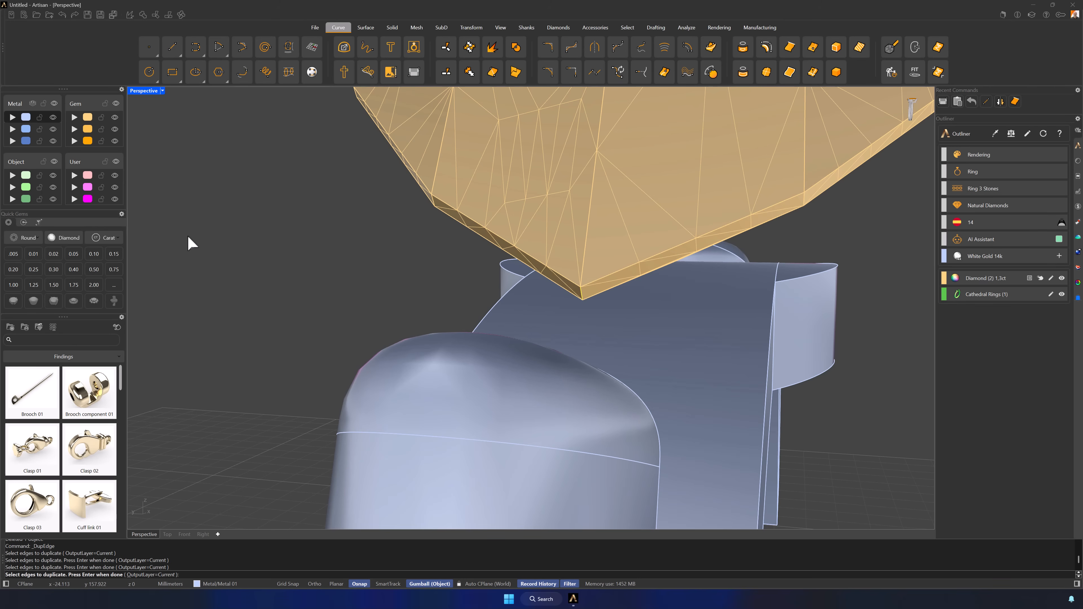
right_click(239, 267)
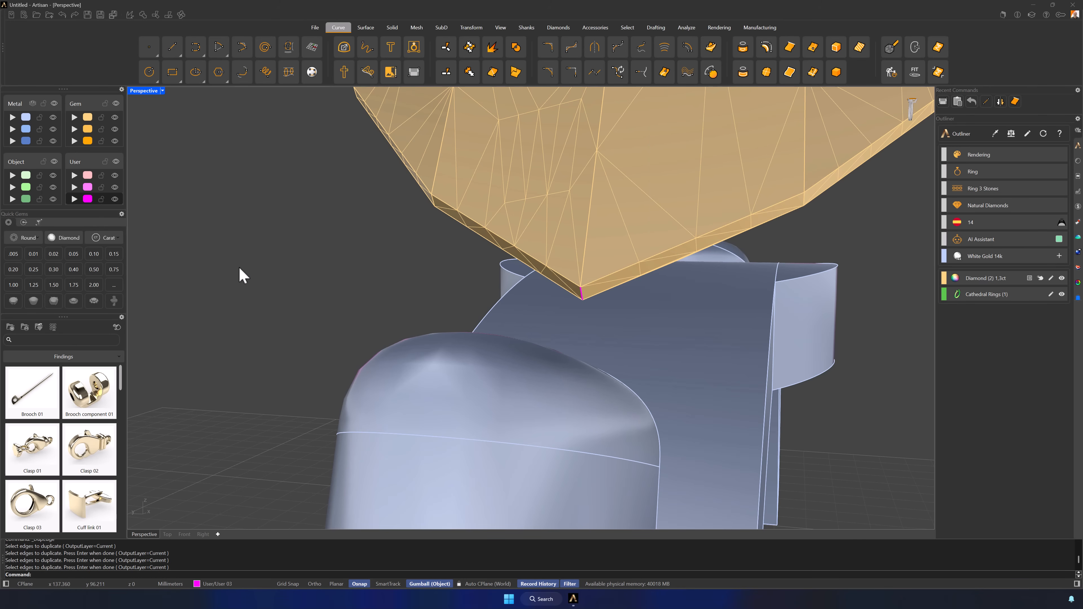
- Undo the last gumball move of the duplicated corner line
right_click_drag(239, 265, 555, 242)
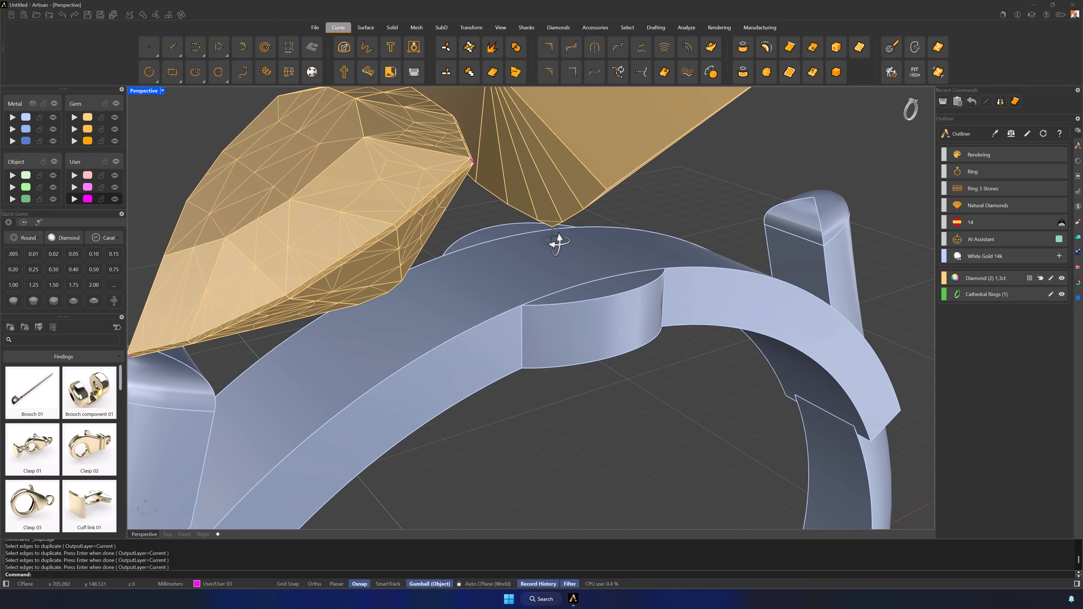
right_click_drag(634, 224, 515, 235)
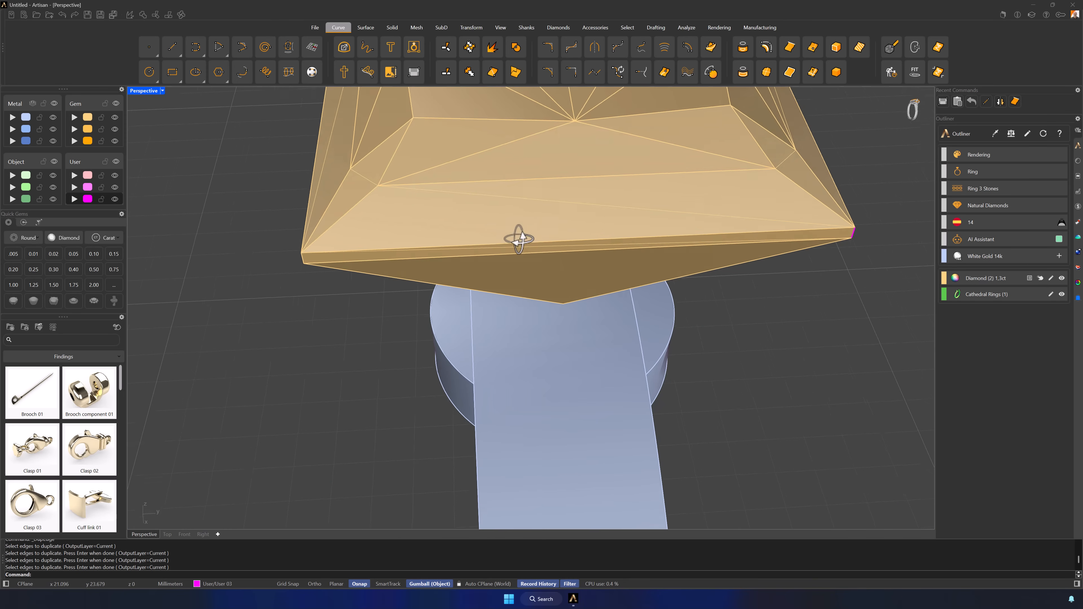
right_click_drag(609, 260, 565, 364)
scroll(582, 259, "down", 3)
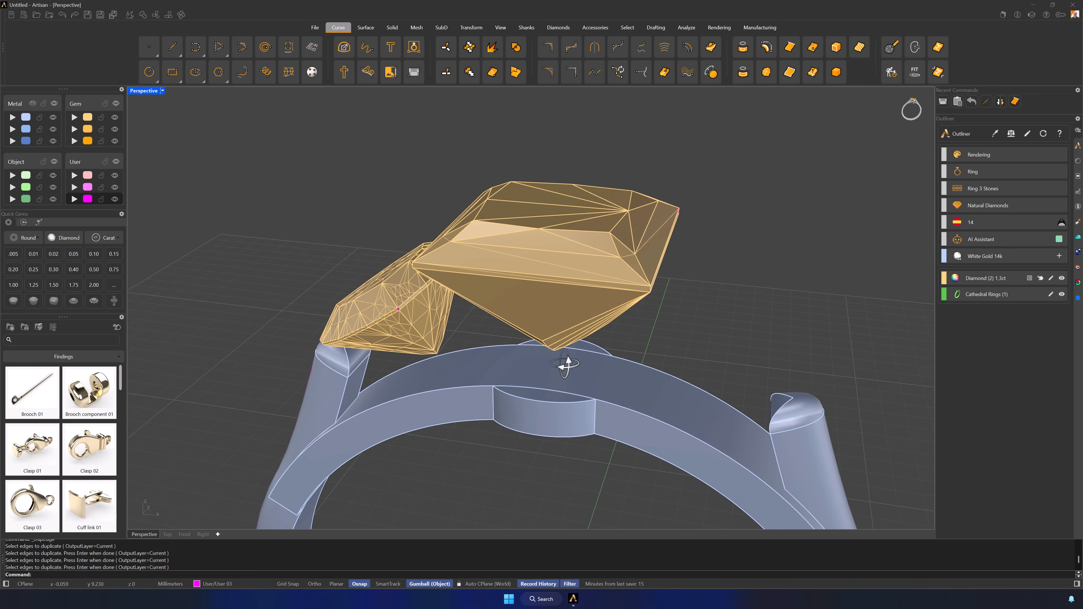
key("ctrl+z")
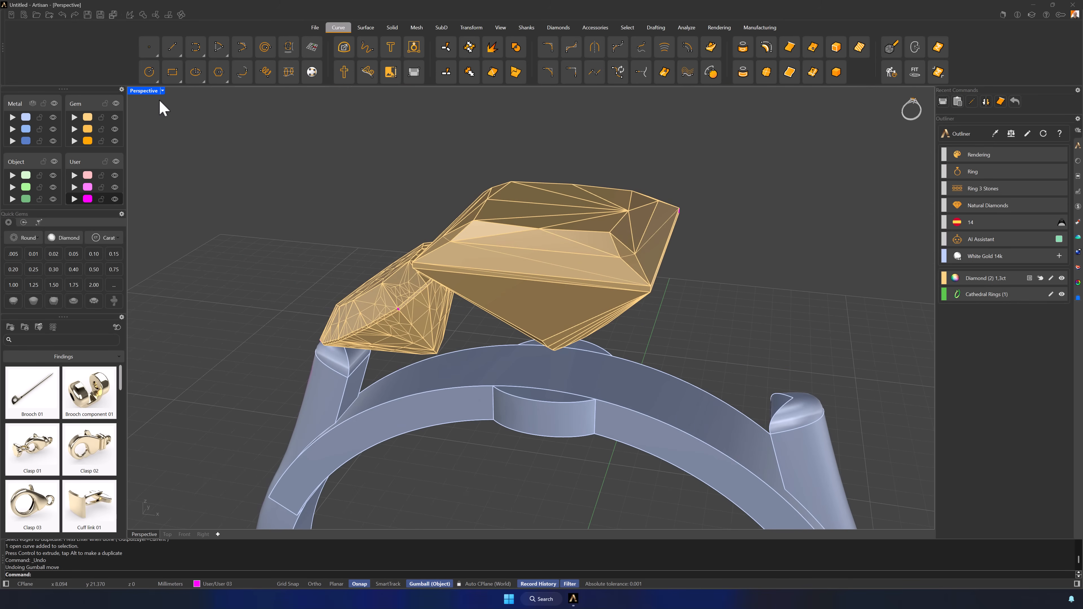
- In the Top view, align the gumball to the CPlane and move the princess-cut corner line diagonally outward, about 0.6 mm away from the stone
double_click(150, 92)
double_click(141, 94)
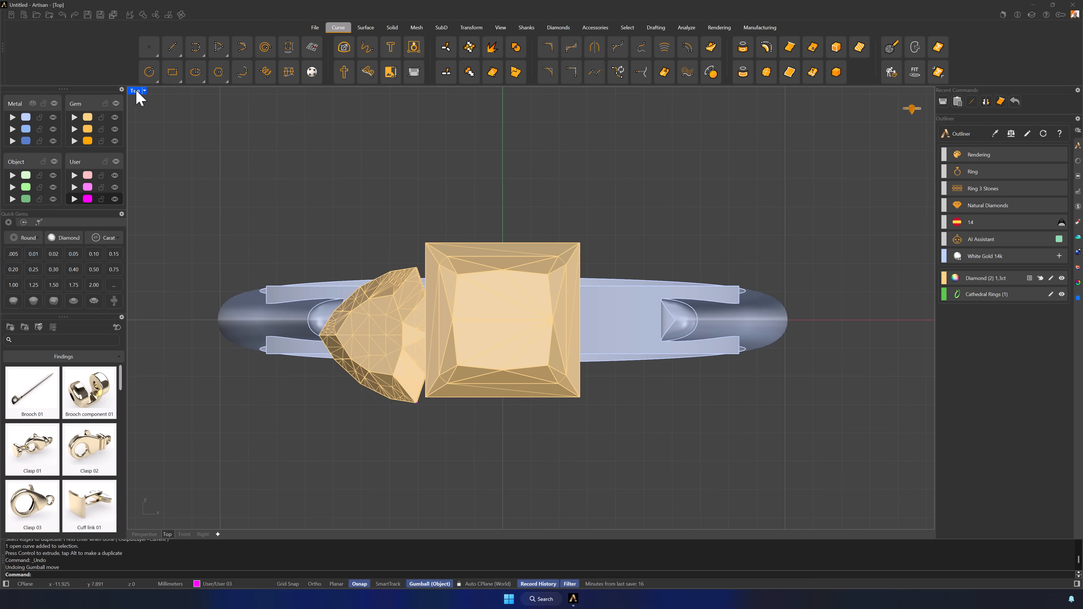
scroll(594, 255, "up", 6)
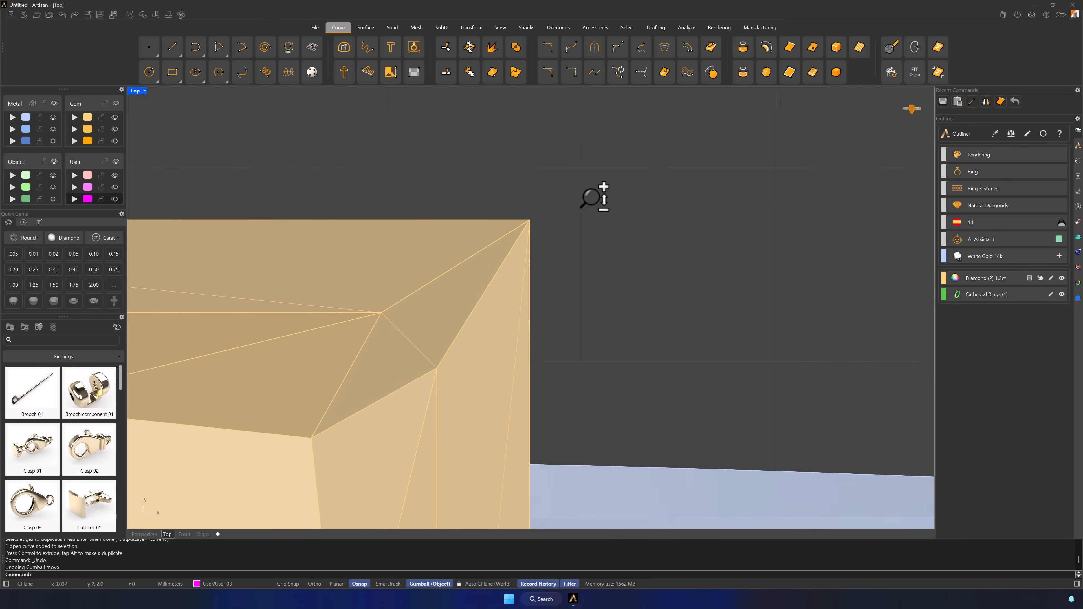
left_click(519, 213)
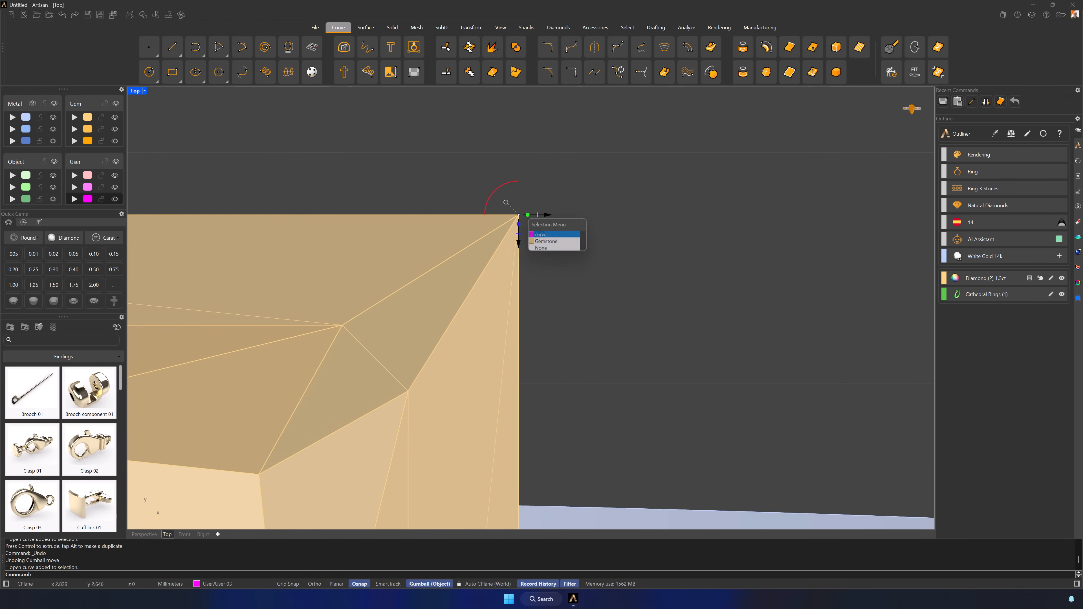
left_click(552, 237)
right_click_drag(648, 189, 574, 409)
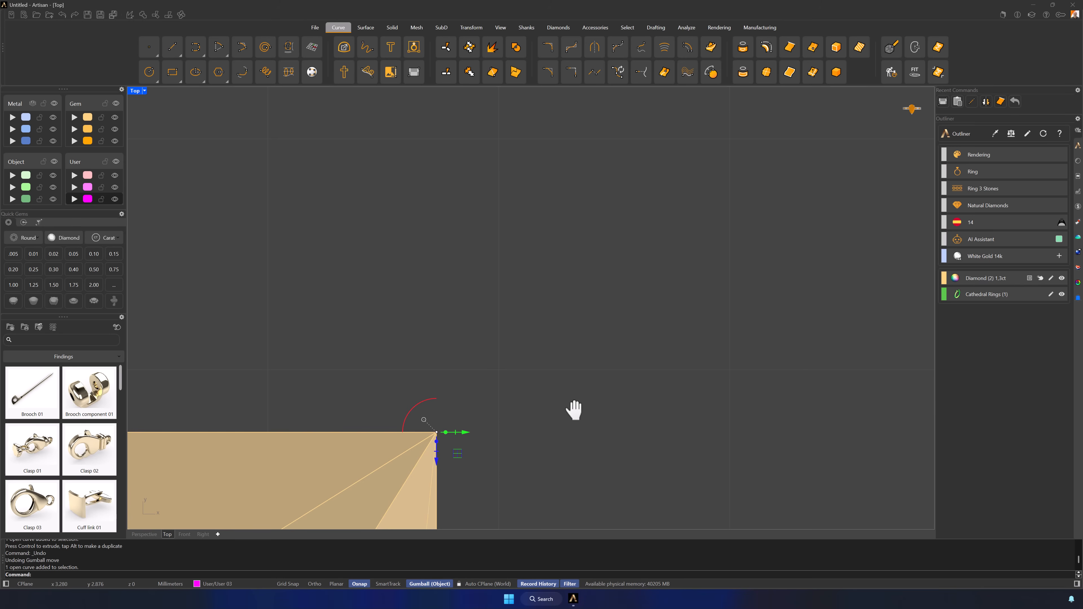
left_click(424, 419)
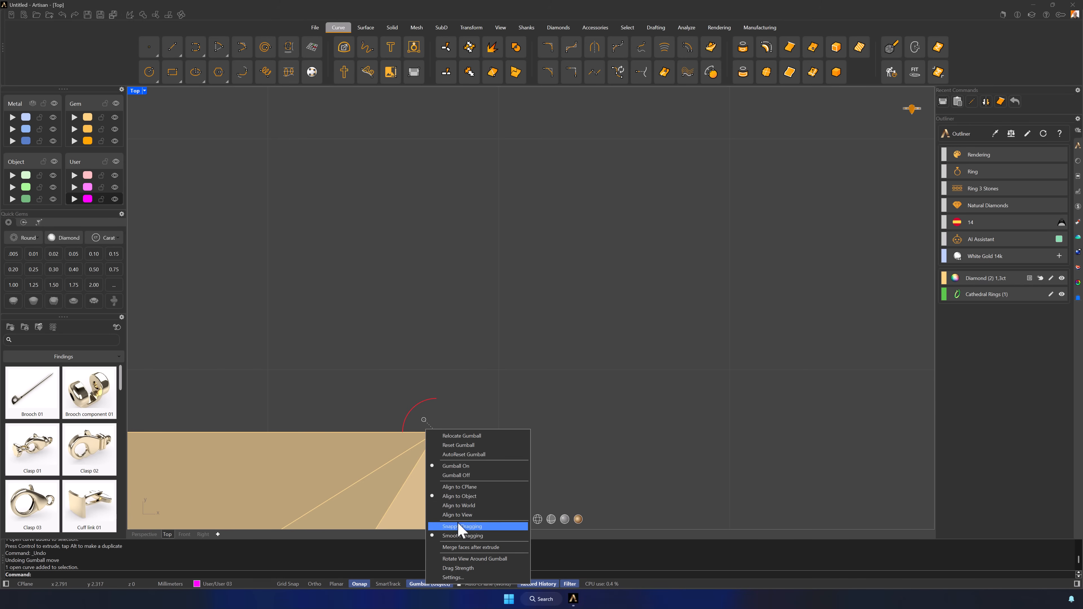
left_click(463, 487)
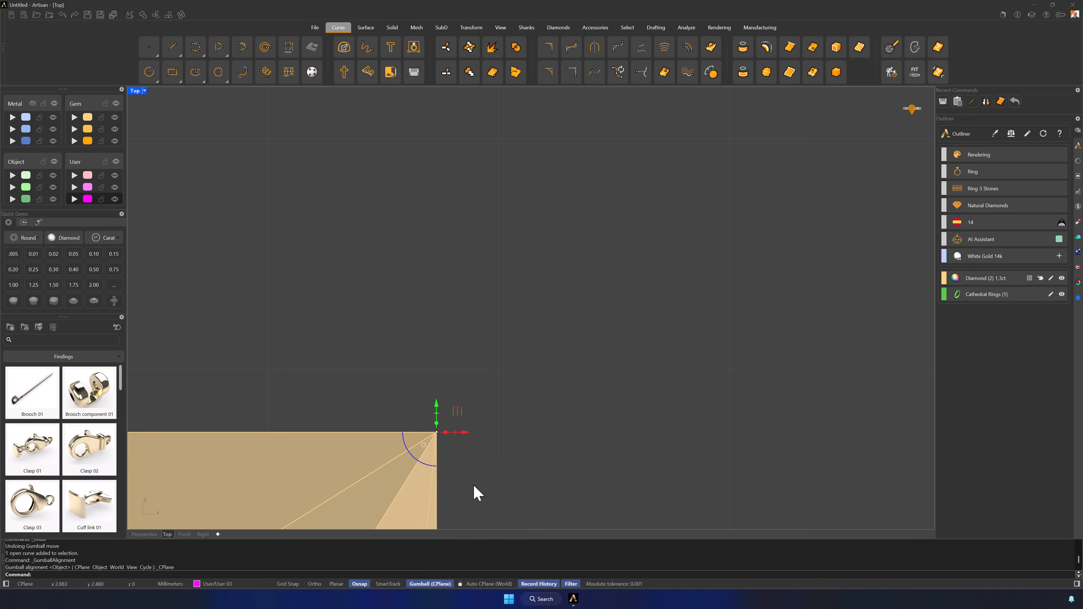
left_click_drag(463, 406, 519, 356)
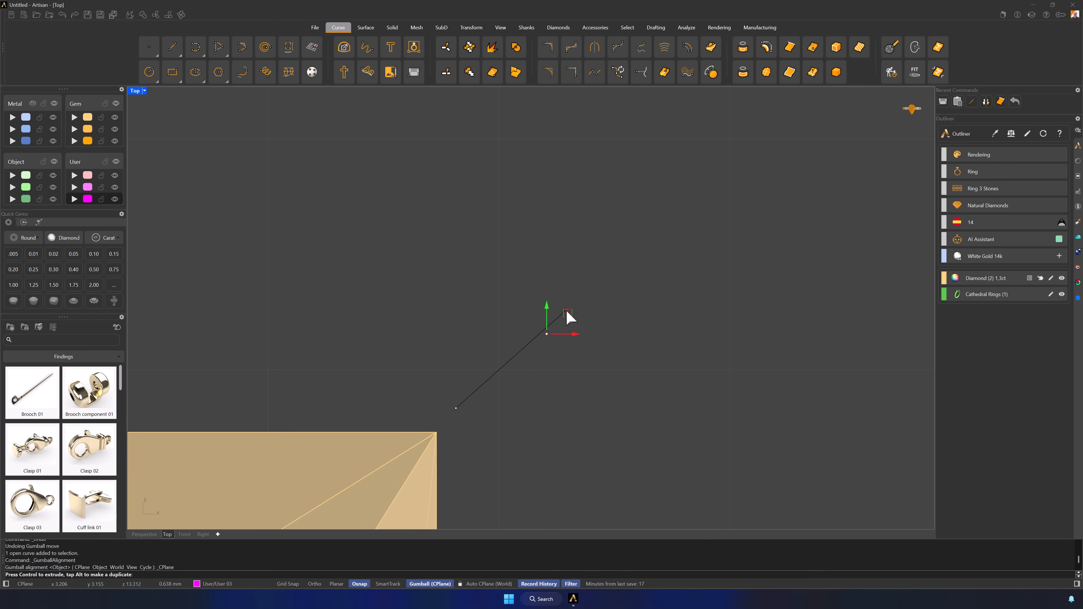
left_click_drag(563, 310, 564, 304)
left_click(546, 312)
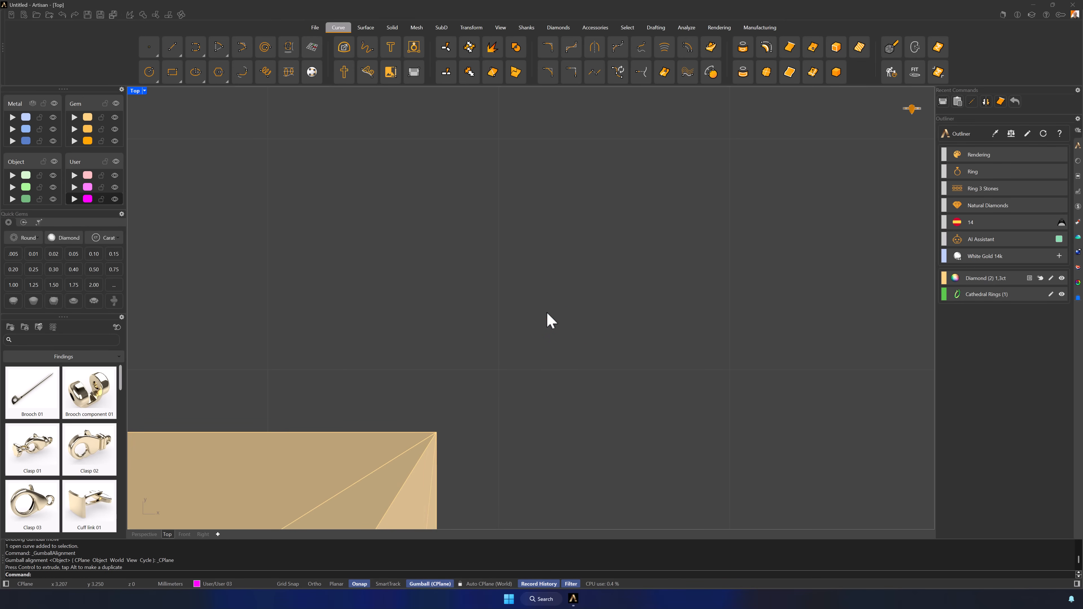
- Restore the four-viewport layout and frame both diamonds in the Top view
double_click(135, 91)
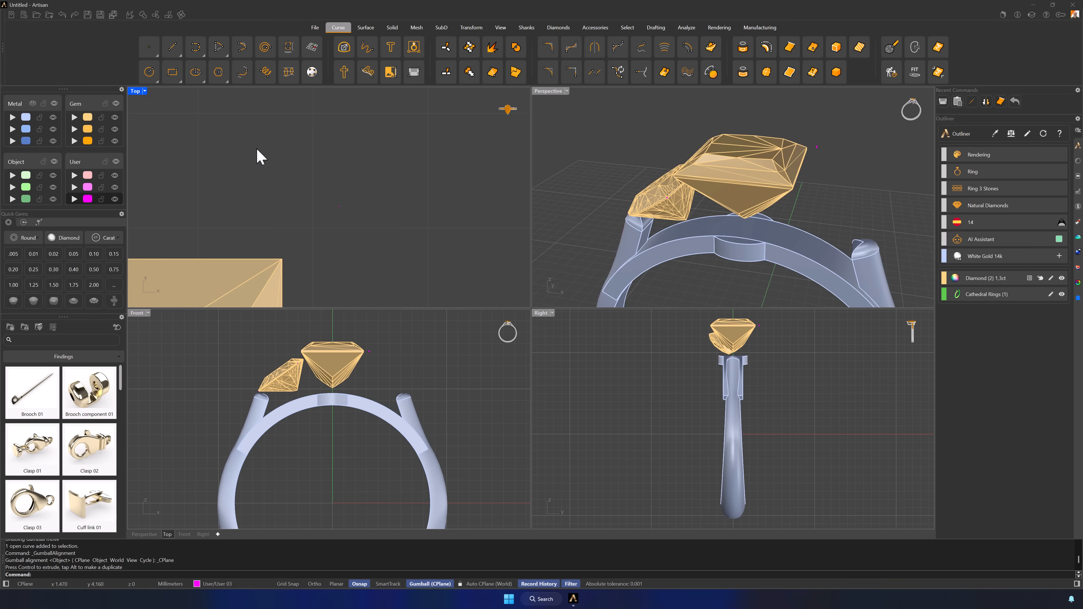
scroll(297, 207, "up", 3)
scroll(422, 171, "down", 5)
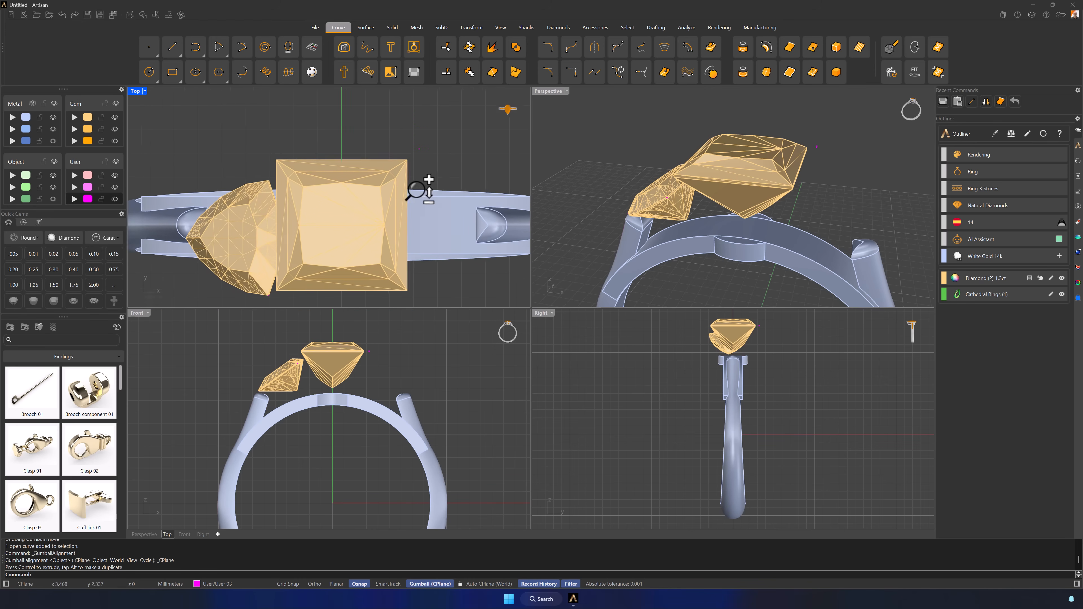
left_click(876, 181)
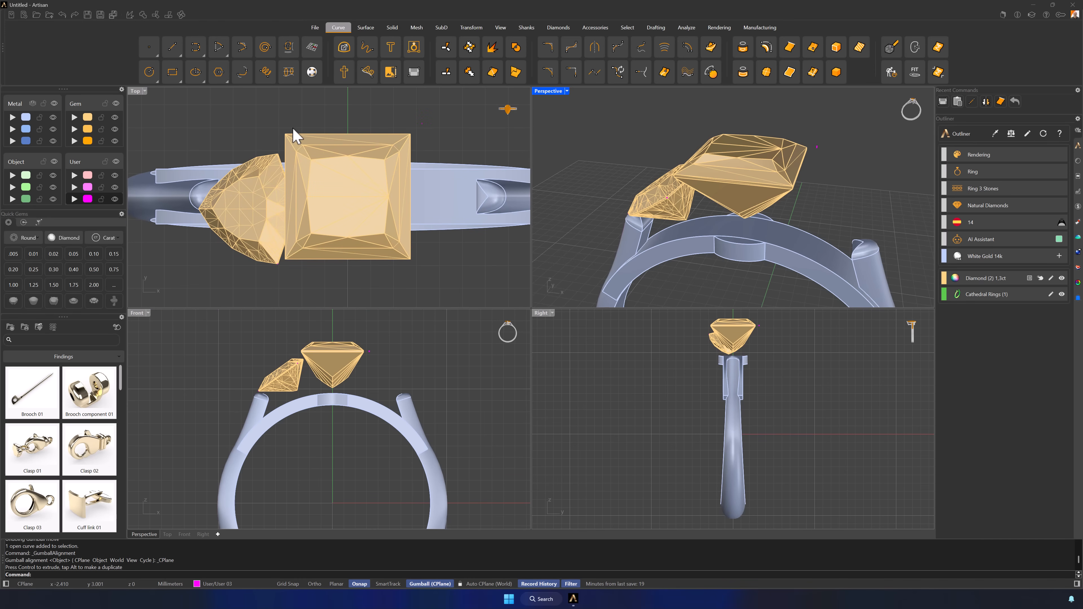
- Select the trillion diamond with its girdle lines and, using Grid Snap in the Right view, move it horizontally from its lowest point onto the vertical centre axis
left_click(251, 212)
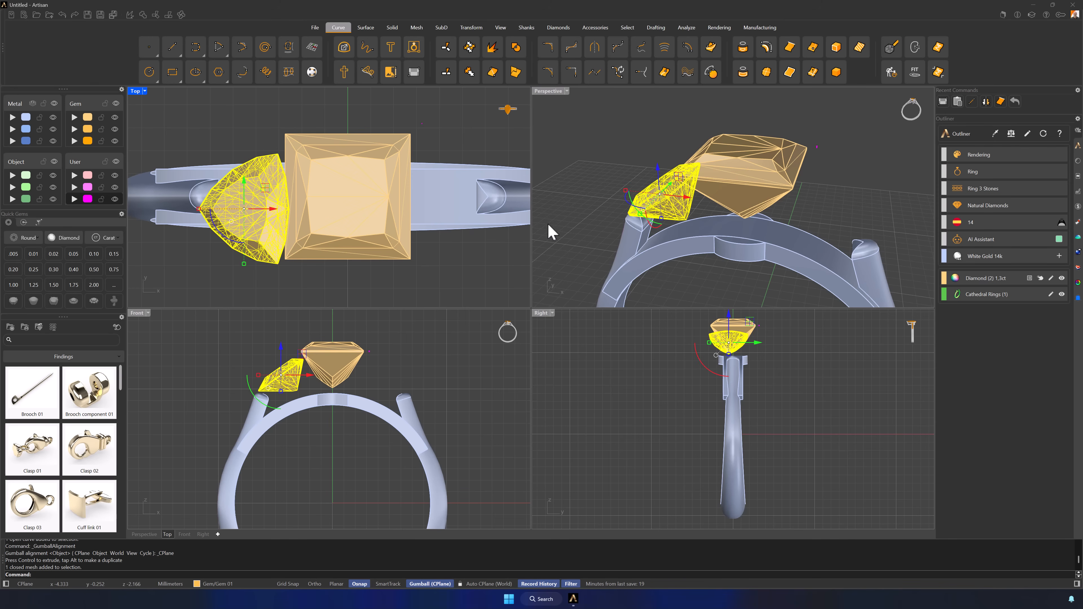
scroll(721, 207, "up", 10)
left_click(675, 220)
right_click_drag(675, 220, 846, 252, "shift")
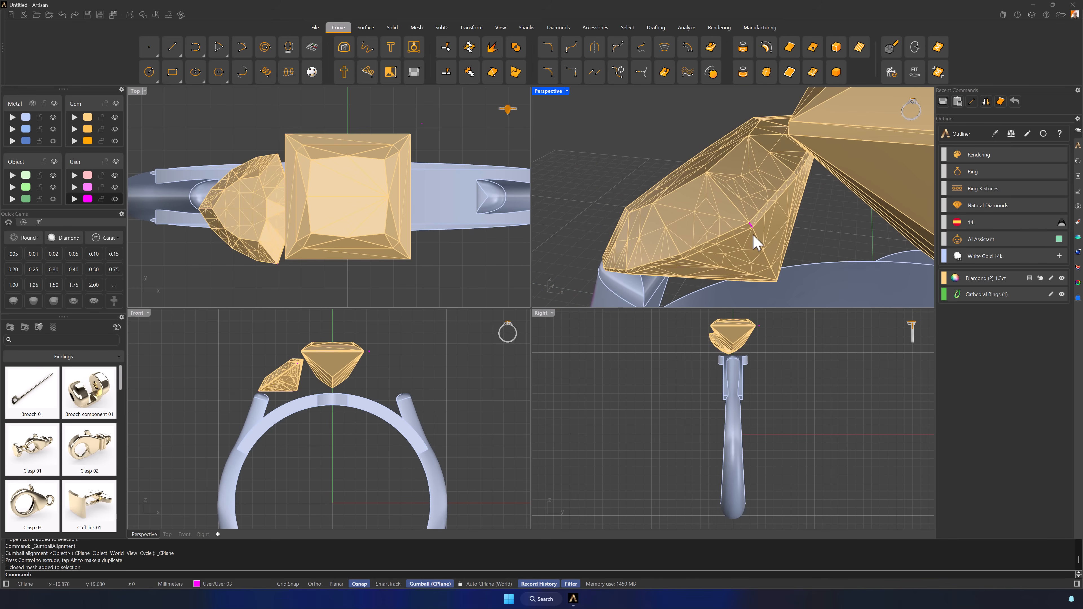
left_click(751, 226)
left_click(763, 244)
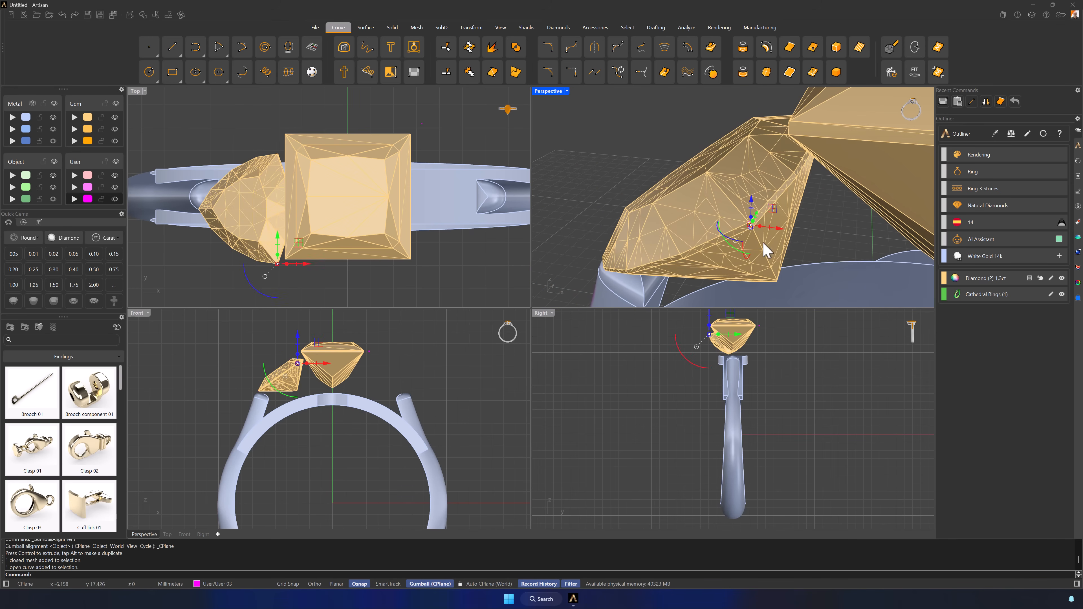
left_click(692, 212, "shift")
scroll(690, 271, "up", 8)
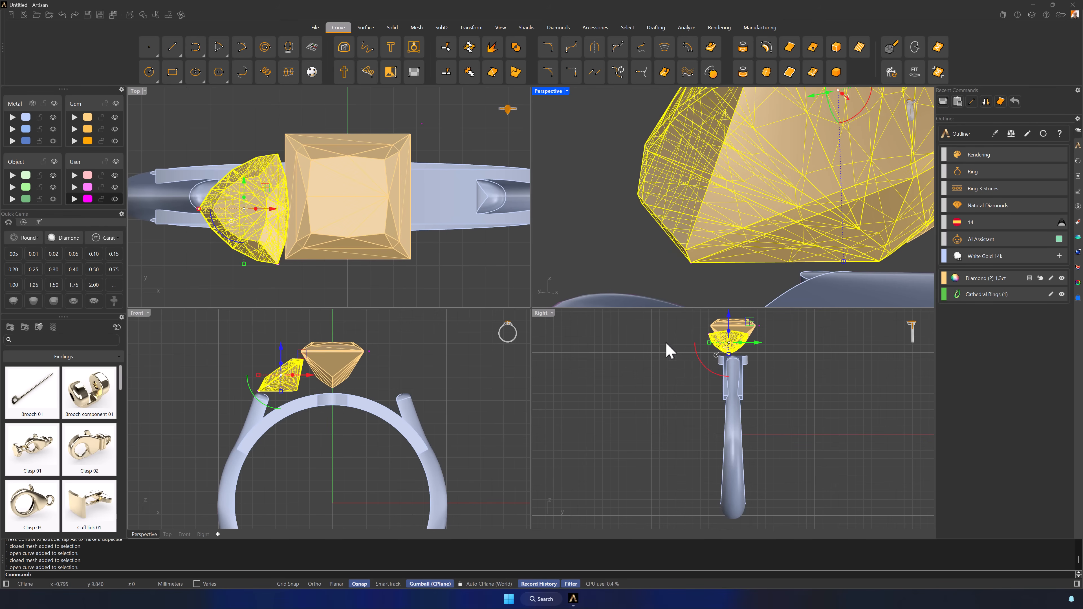
double_click(541, 313)
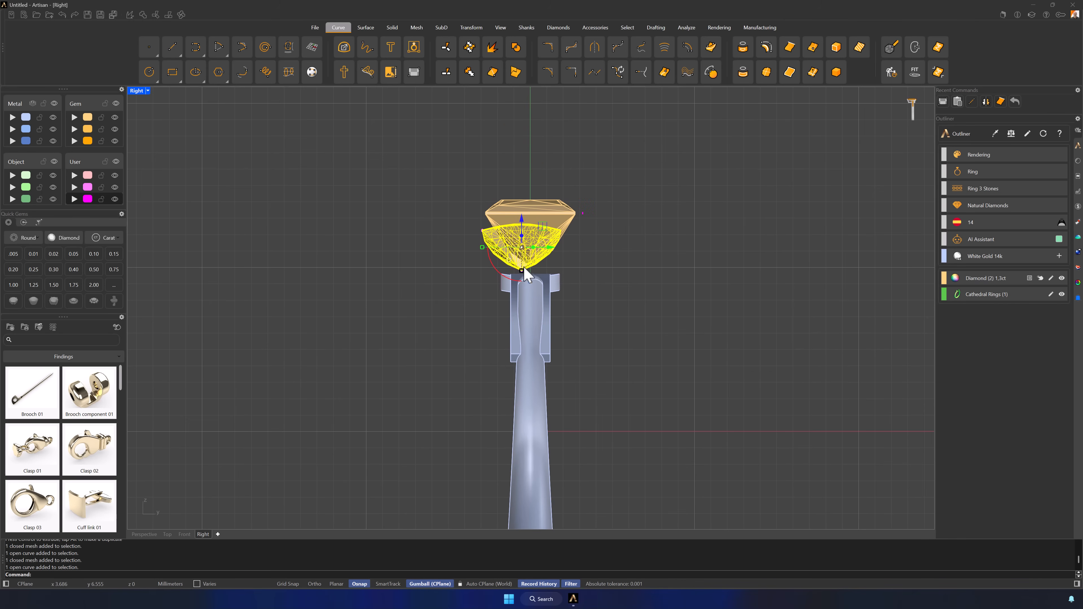
scroll(527, 269, "up", 10)
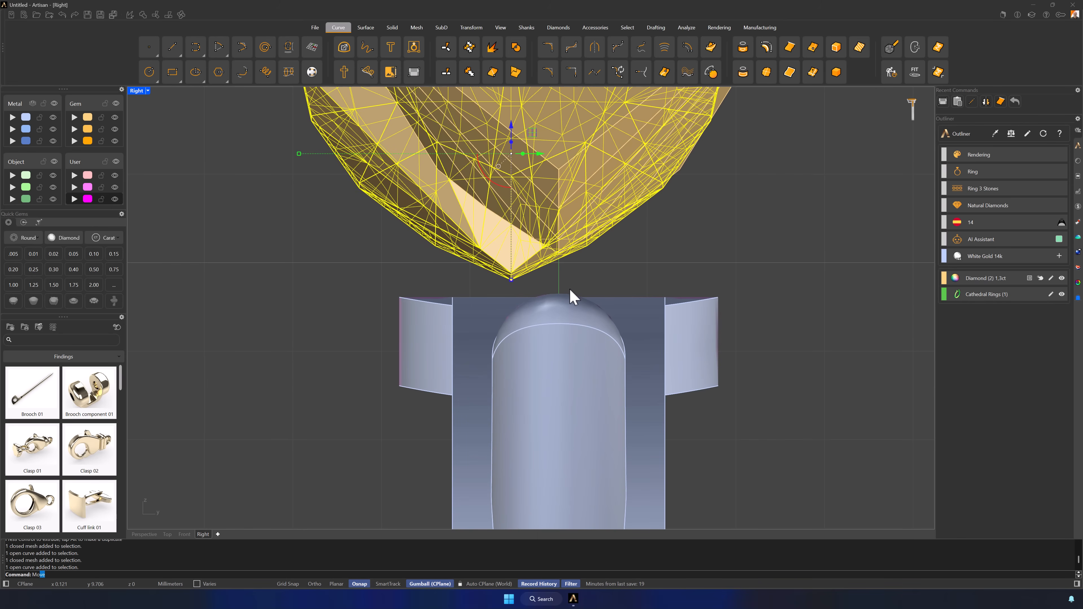
key("Return")
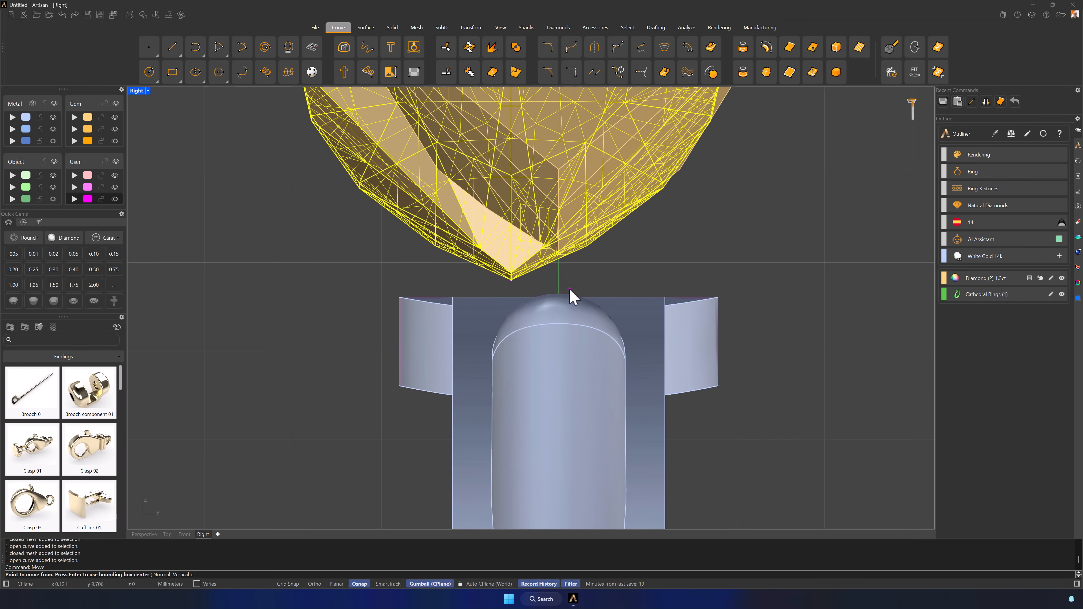
left_click(512, 281)
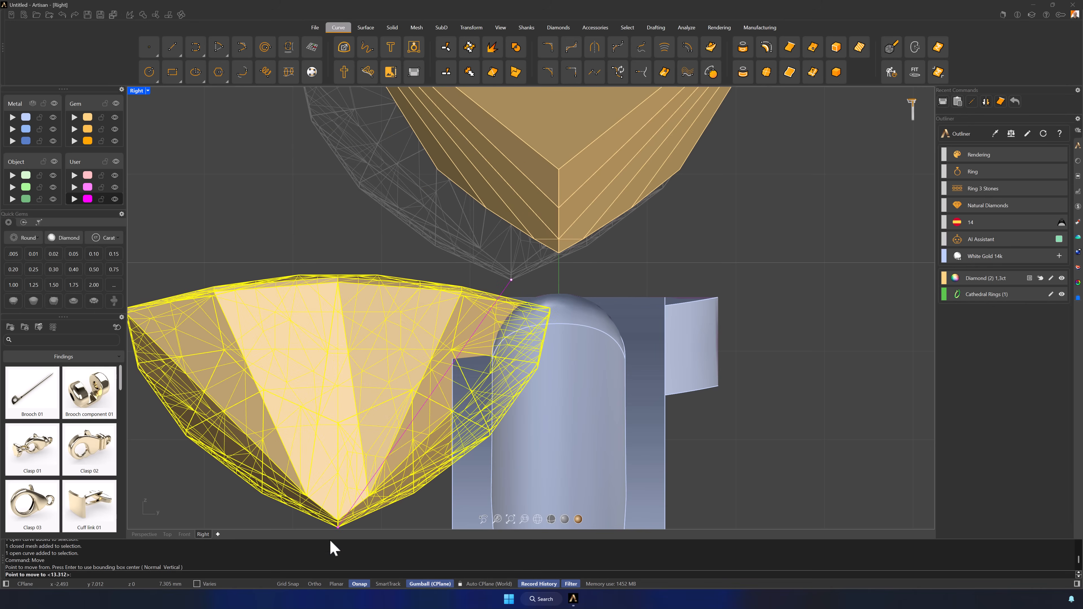
left_click(287, 588)
key("shift")
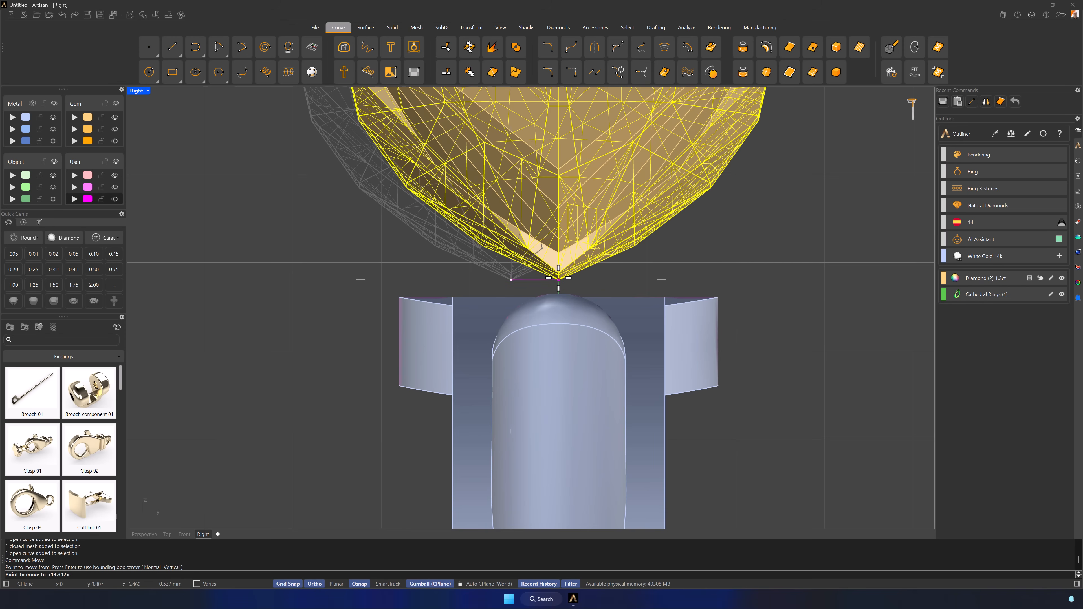
left_click(558, 280)
left_click(613, 291)
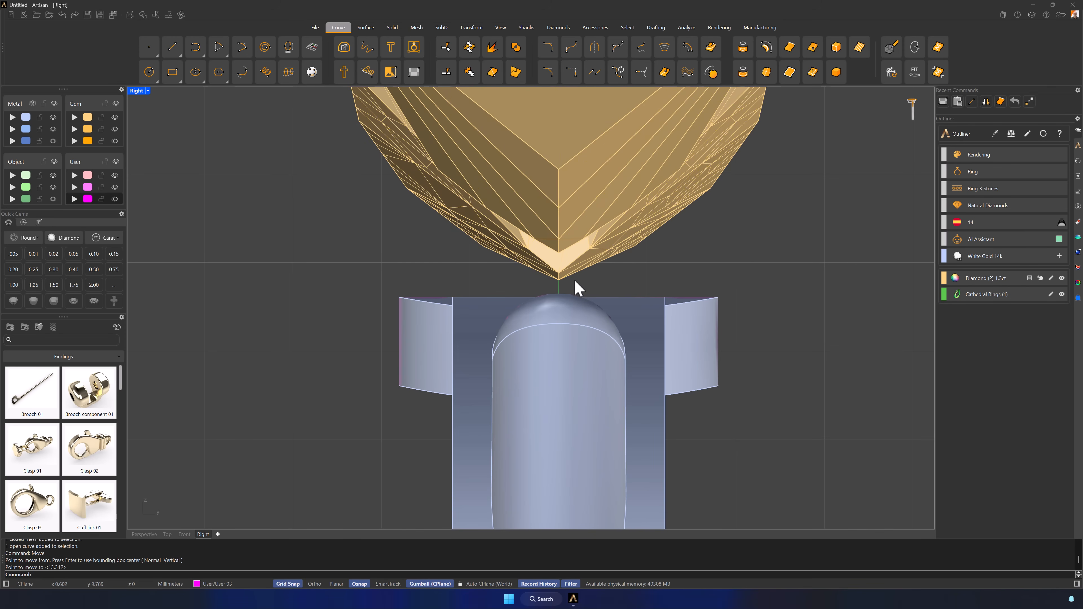
- With Grid Snap off, move the short line at the trillion's outer tip straight outward from the stone in the Top view
scroll(510, 274, "down", 3)
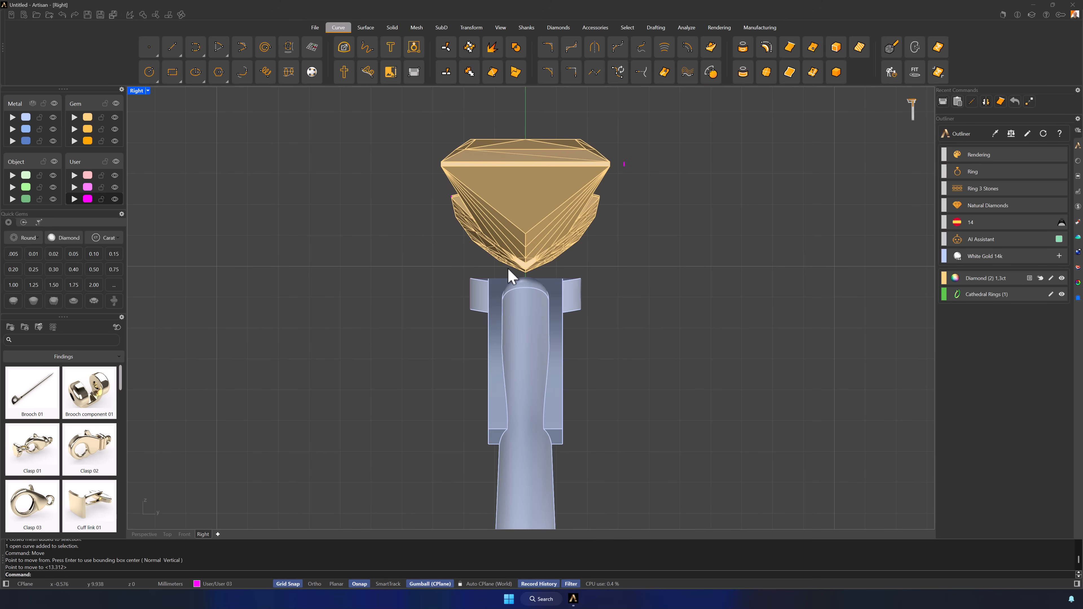
double_click(137, 90)
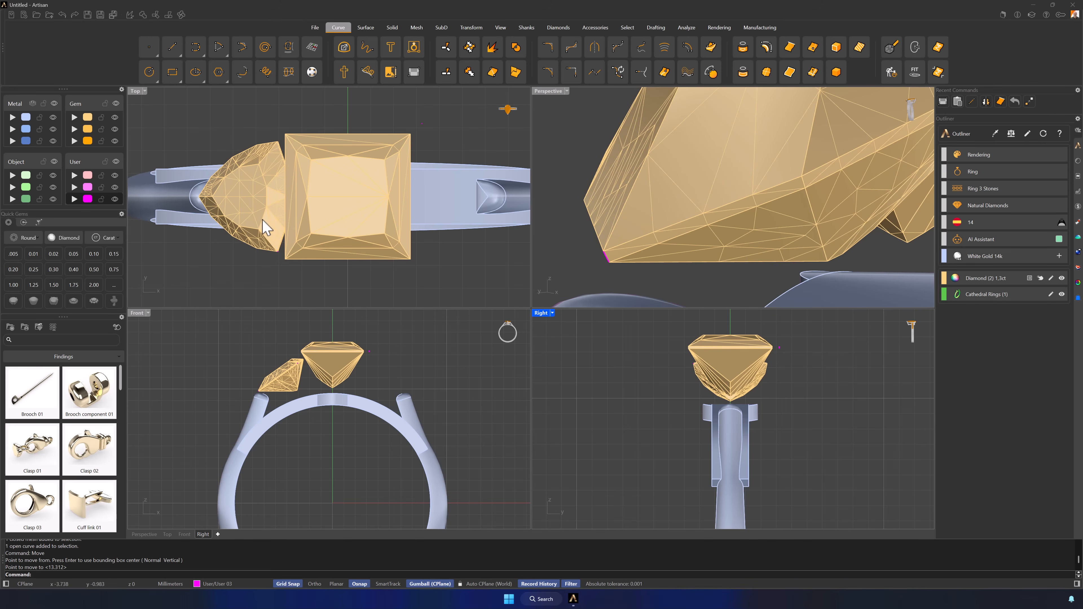
scroll(658, 236, "down", 6)
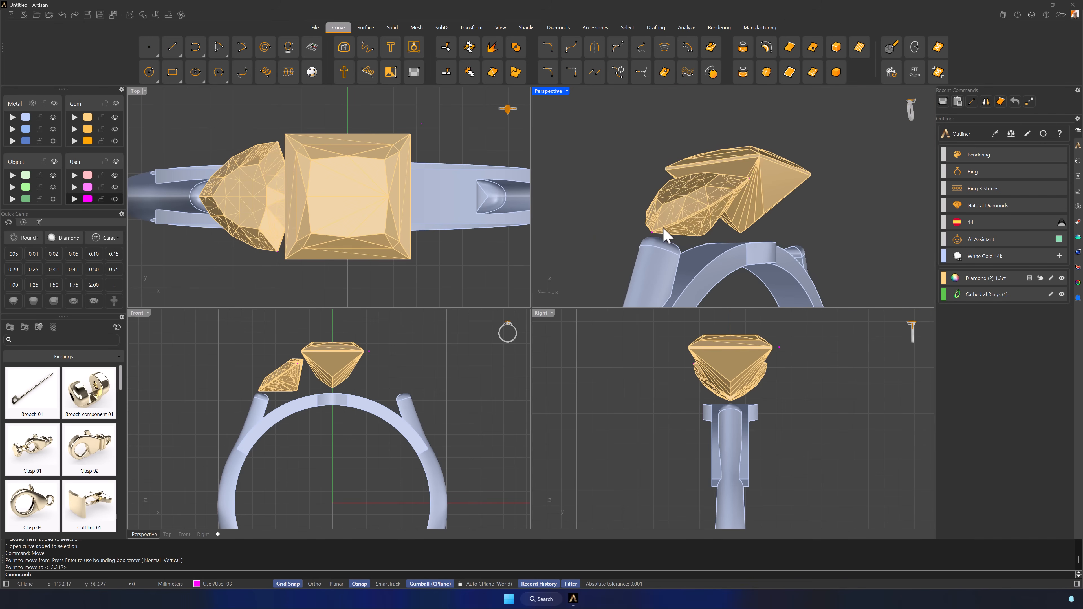
right_click_drag(779, 242, 759, 201)
scroll(182, 201, "up", 5)
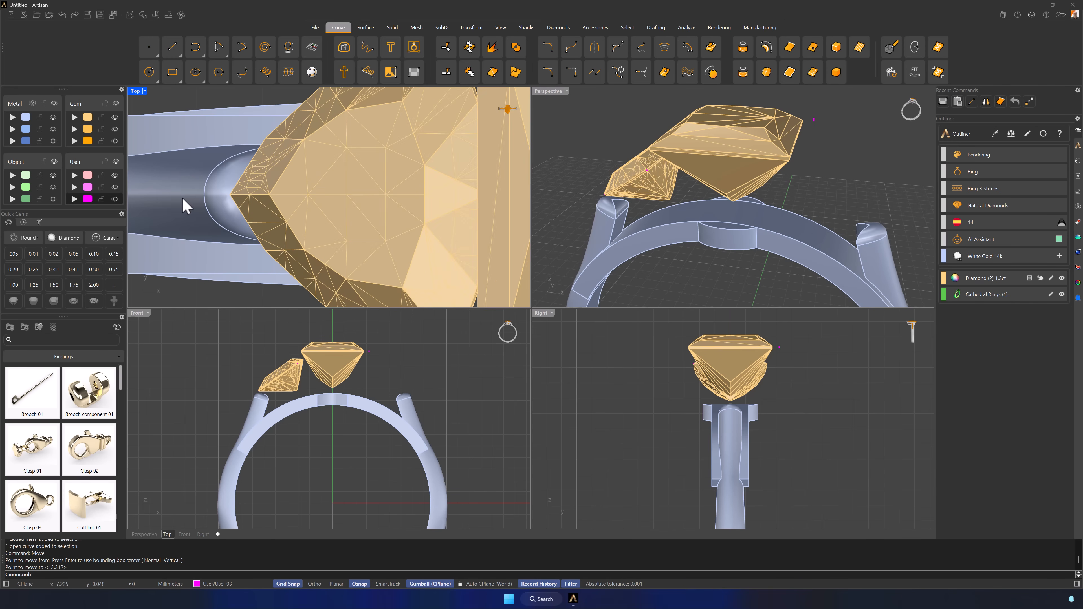
left_click(273, 193)
left_click(298, 210)
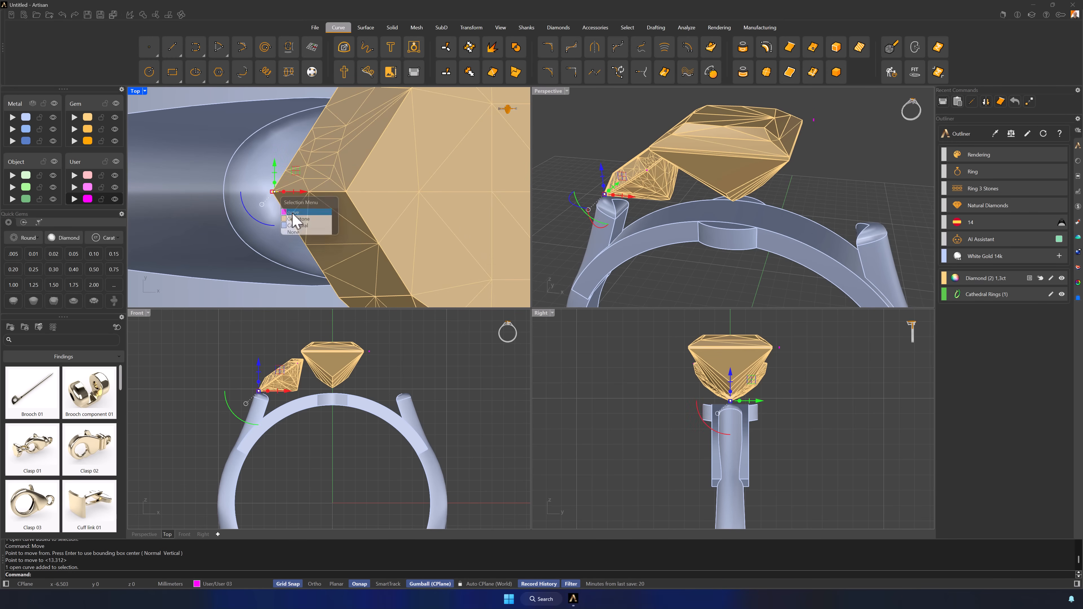
left_click(275, 198)
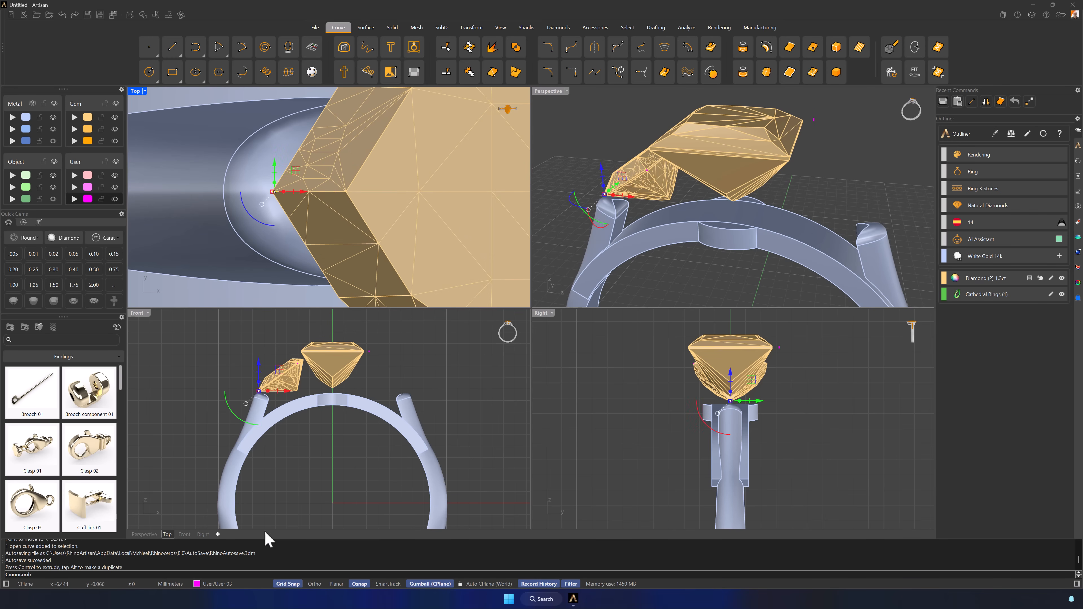
left_click(281, 587)
left_click_drag(302, 192, 273, 192)
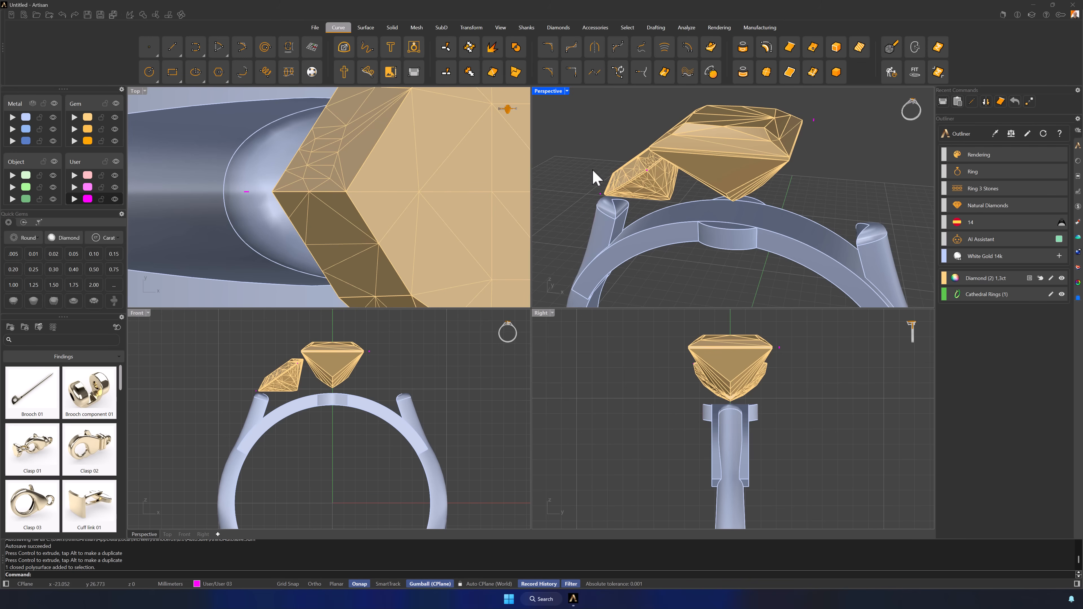
- Create a tangency curve blend from the trillion's tip line to the princess-cut corner line, shortening the handle at the princess end in the Front view
right_click_drag(594, 177, 637, 142)
left_click(242, 72)
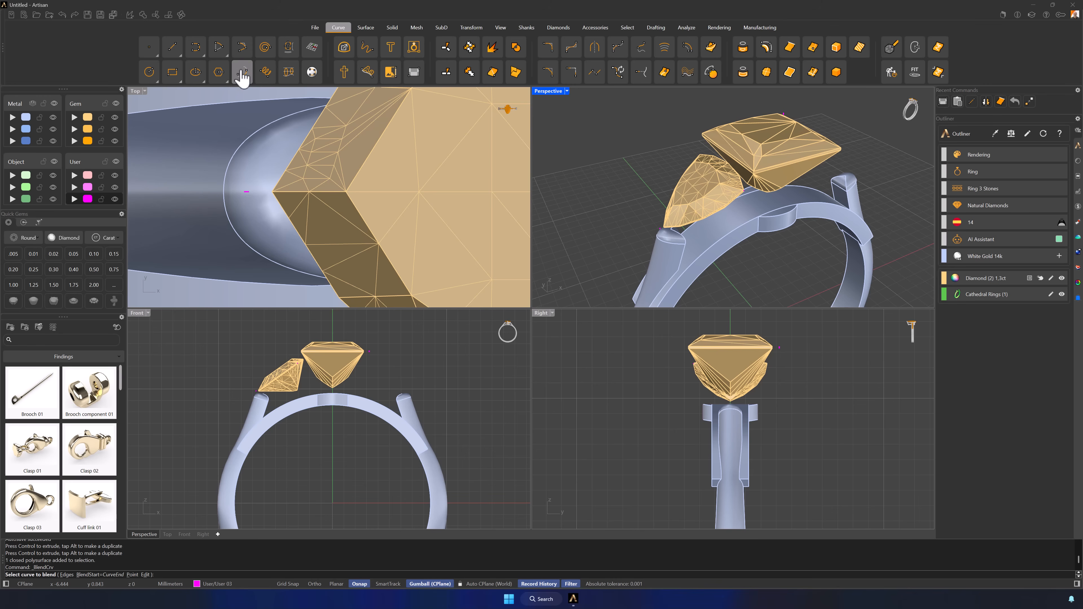
scroll(255, 396, "up", 5)
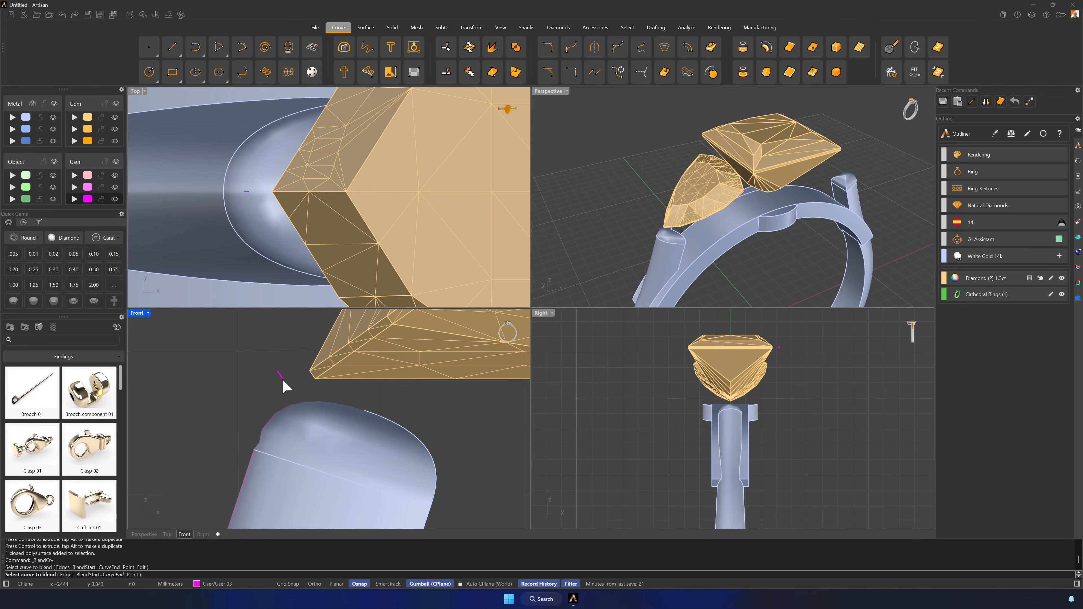
scroll(285, 382, "down", 5)
scroll(408, 356, "up", 6)
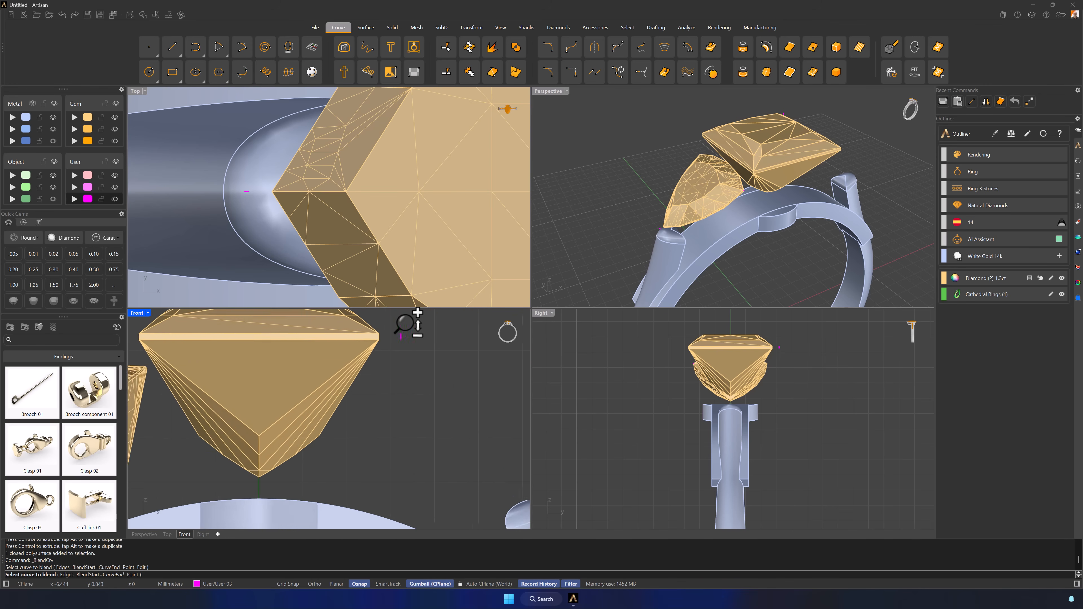
left_click(399, 340)
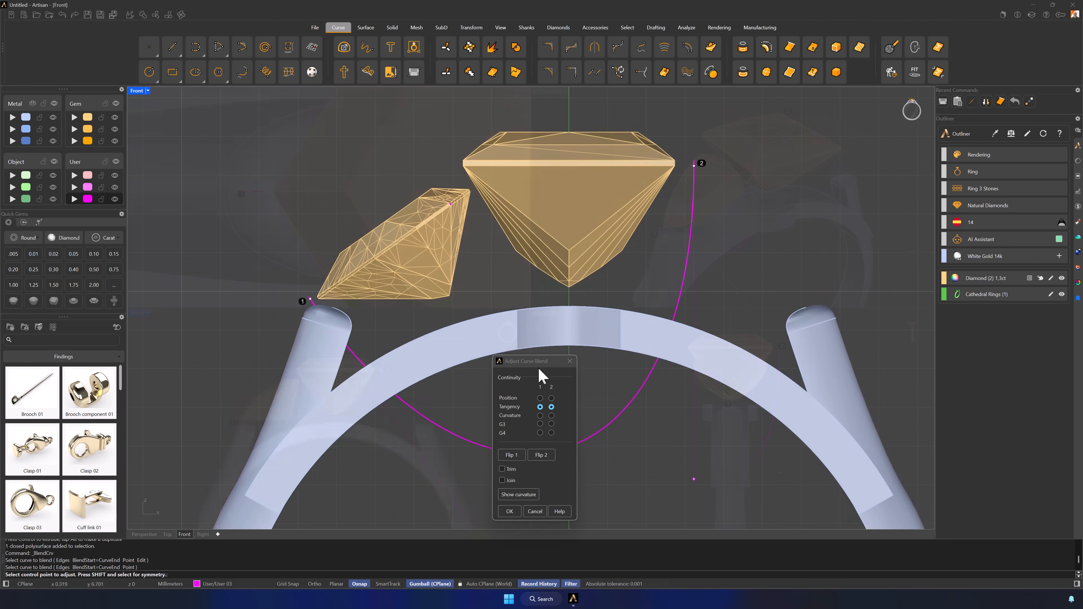
left_click_drag(535, 364, 221, 168)
left_click(693, 480)
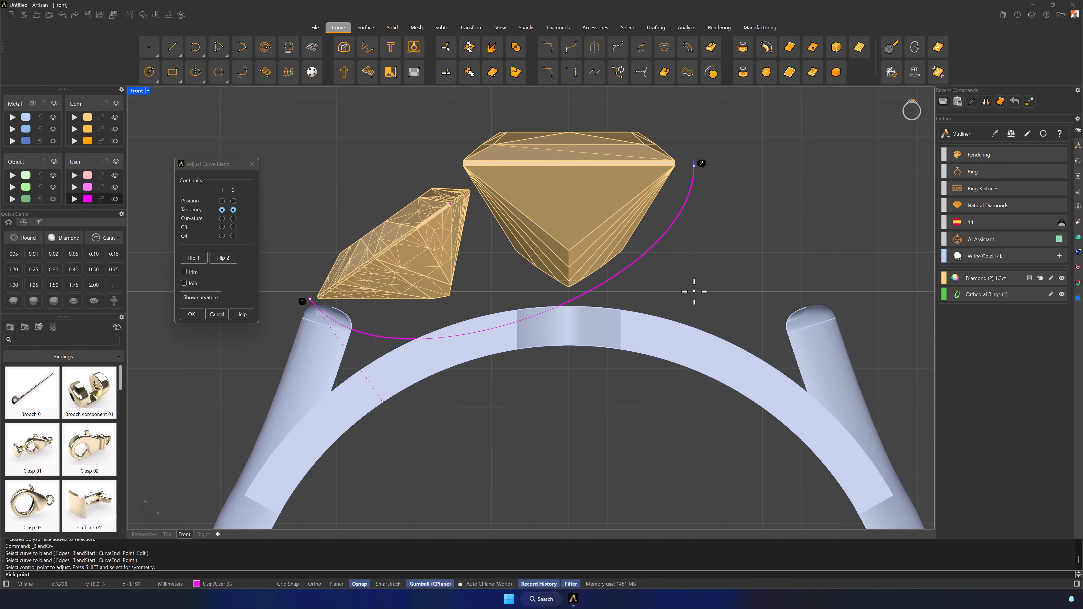
left_click(670, 298)
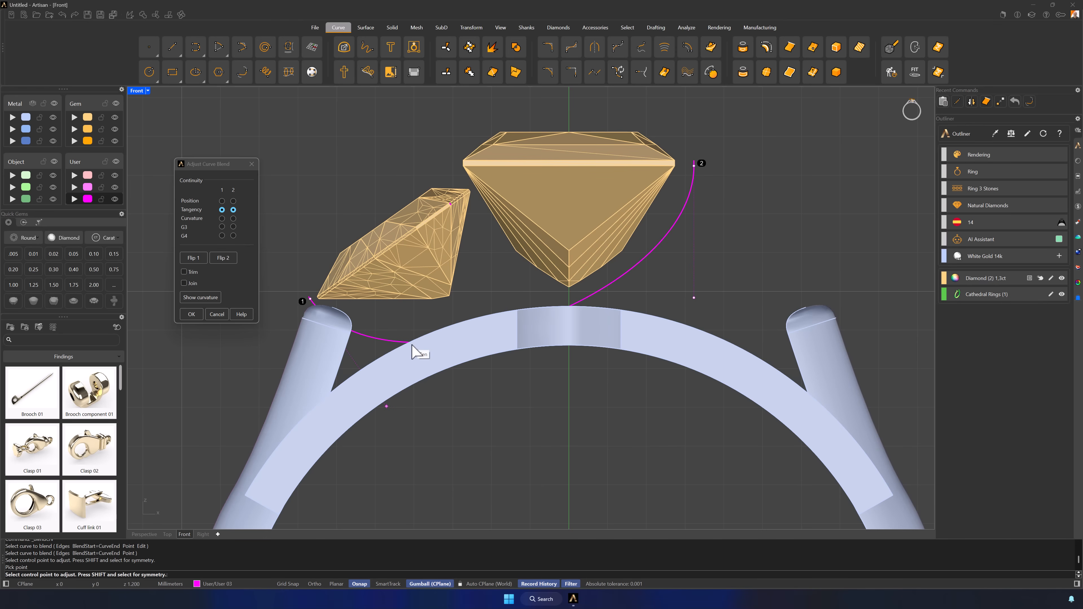
left_click(201, 317)
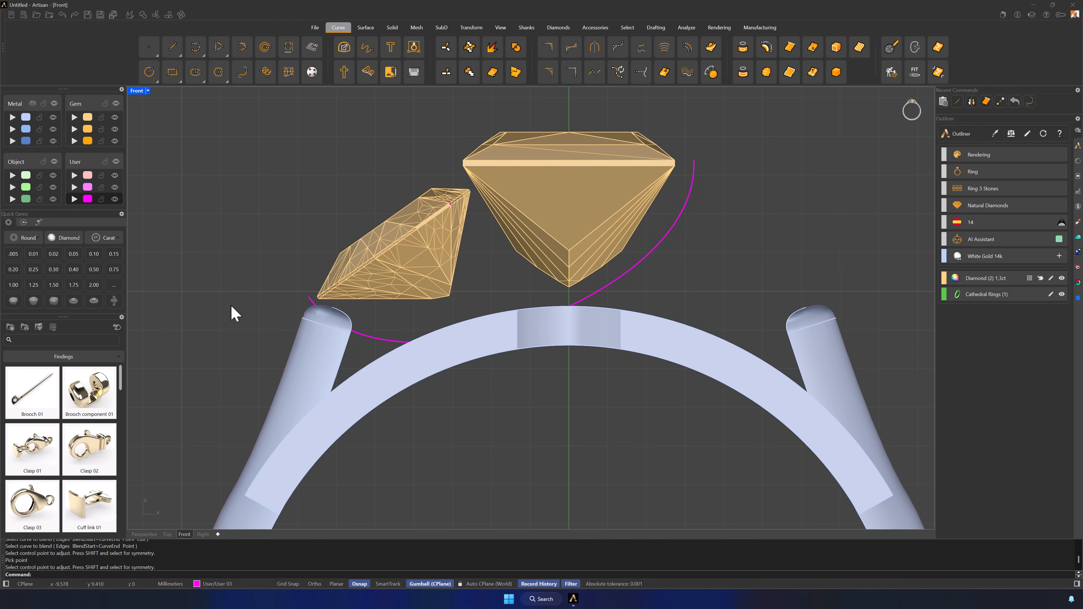
- Rebuild the blend curve with 5 points and degree 3, without preserved end tangents or SubD-friendly output
double_click(133, 91)
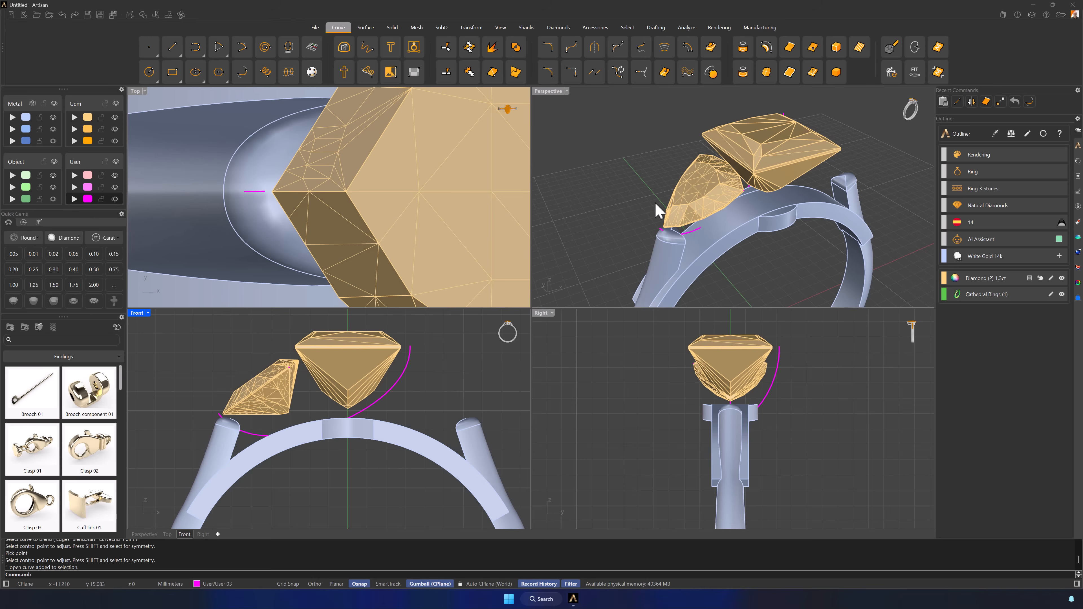
left_click(694, 231)
left_click(717, 252)
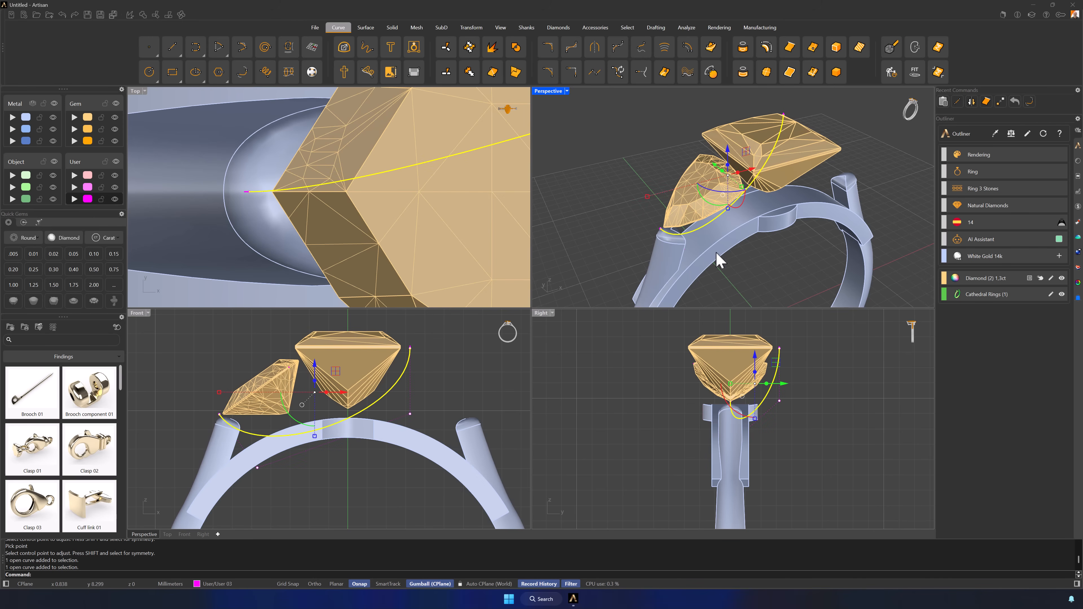
left_click(891, 72)
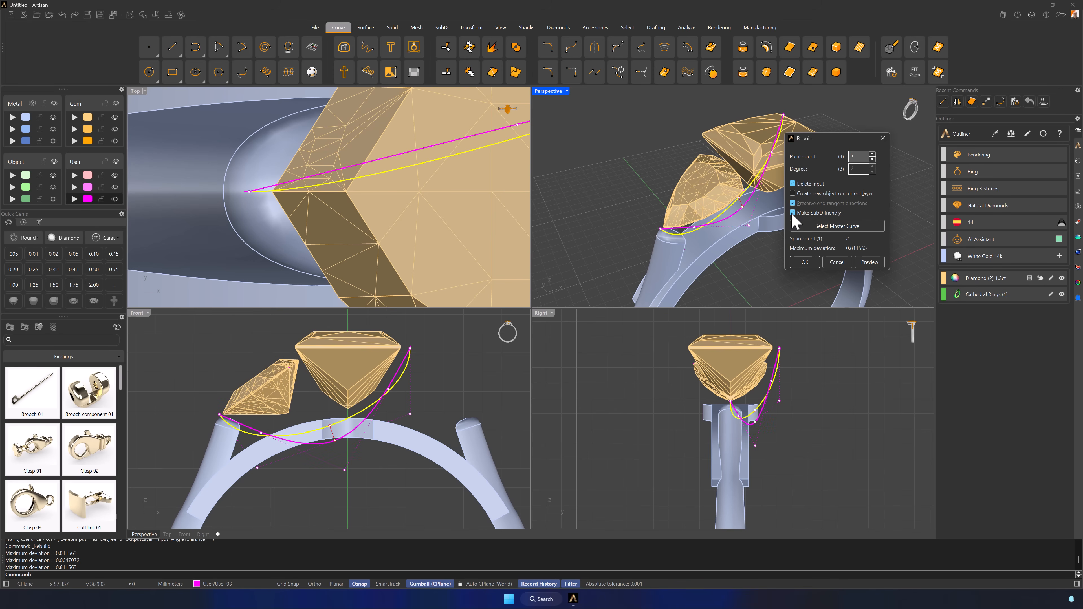
left_click(791, 213)
left_click(793, 203)
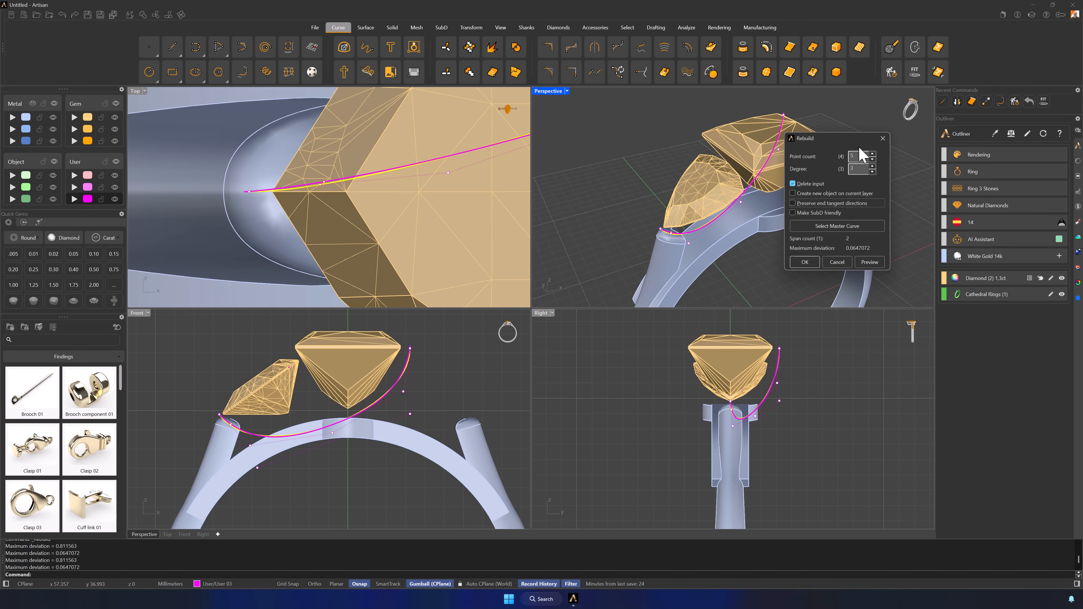
left_click(812, 262)
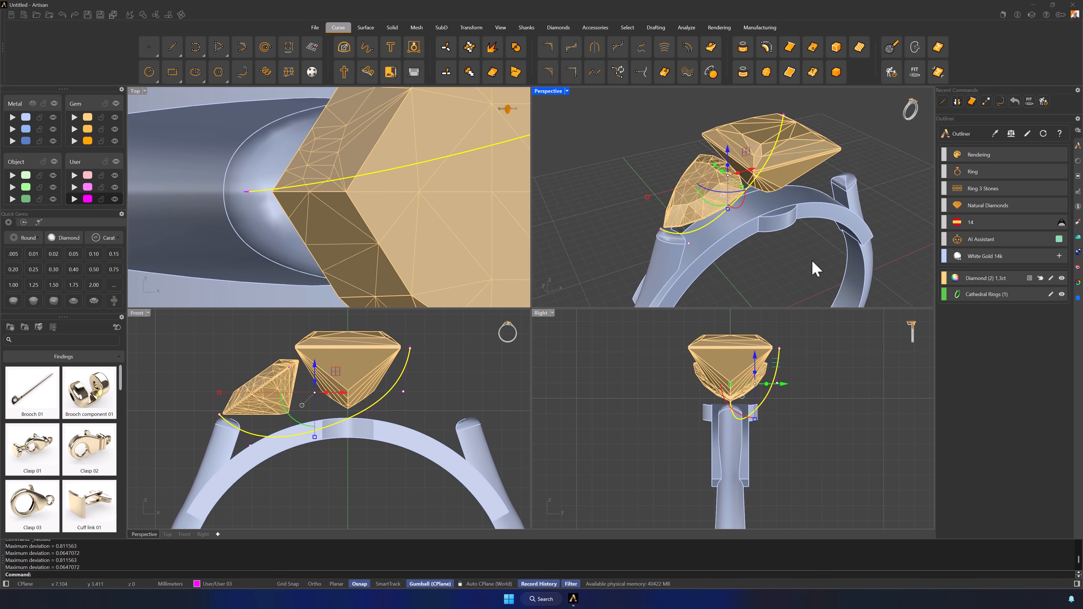
key("Escape")
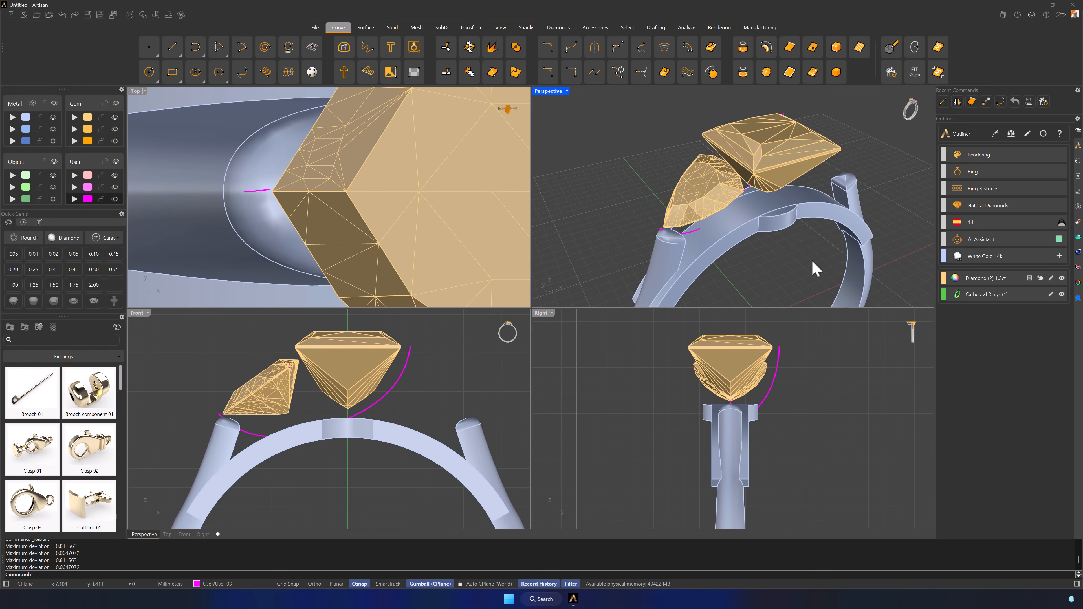
- In the Right view, move the blend curve's middle control point horizontally inward toward the ring's centre axis
left_click(779, 351)
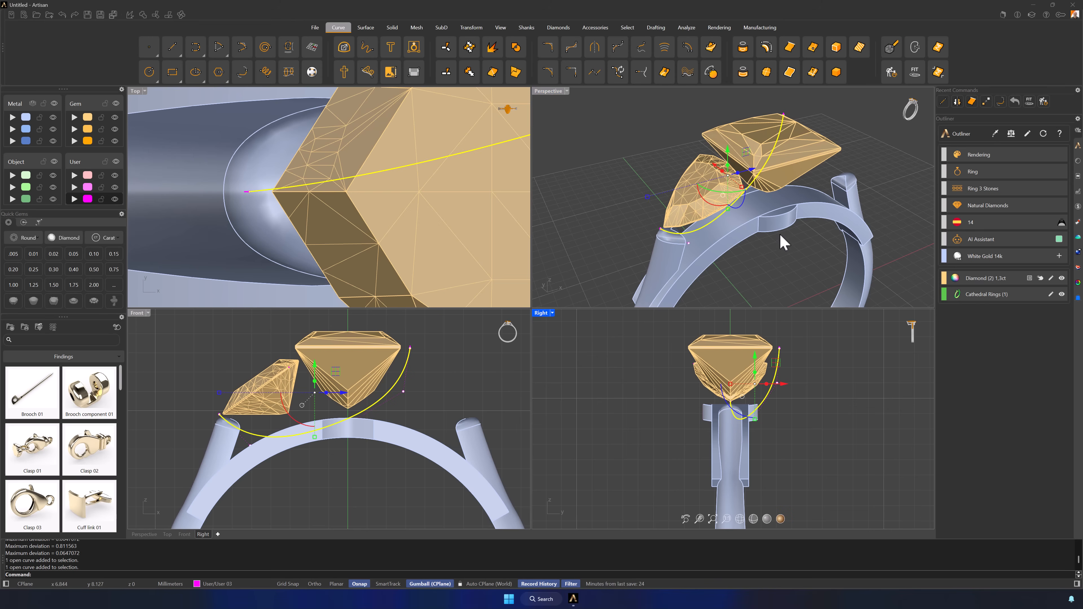
right_click_drag(780, 235, 728, 212)
left_click(725, 189)
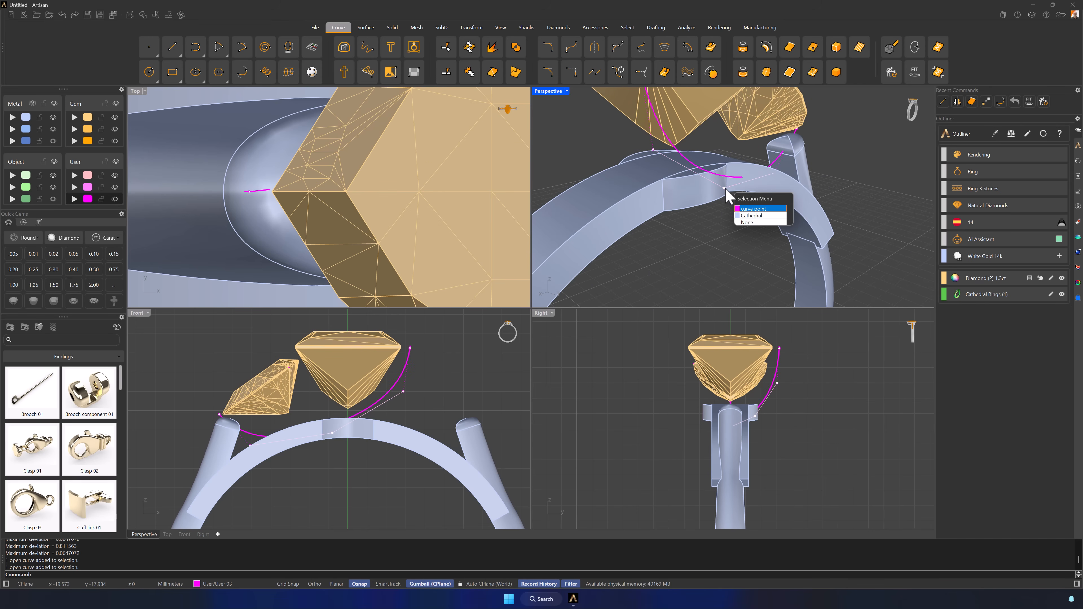
left_click(758, 220)
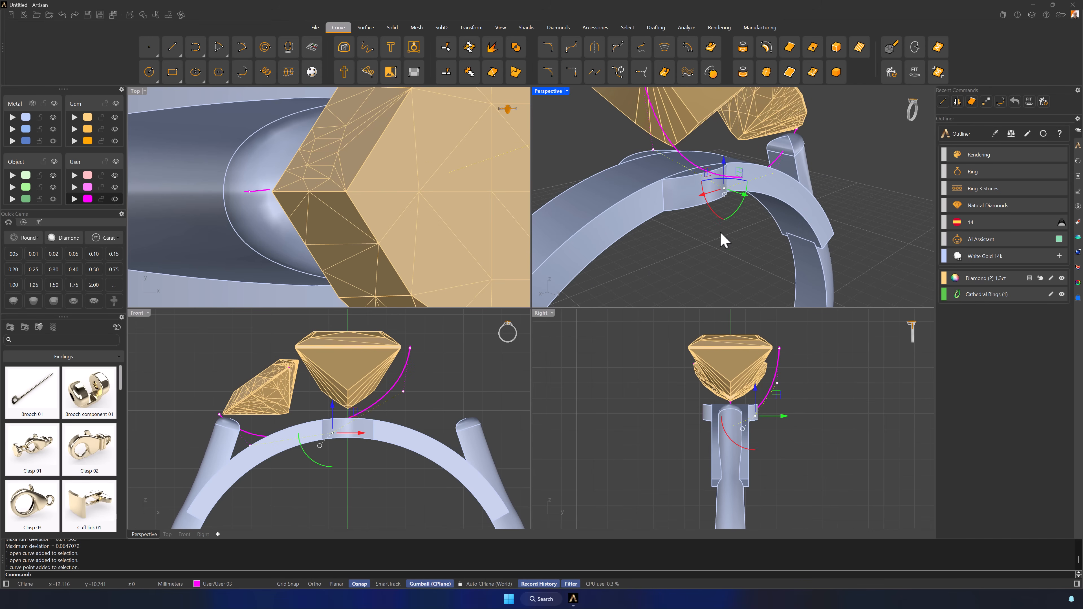
scroll(785, 422, "up", 5)
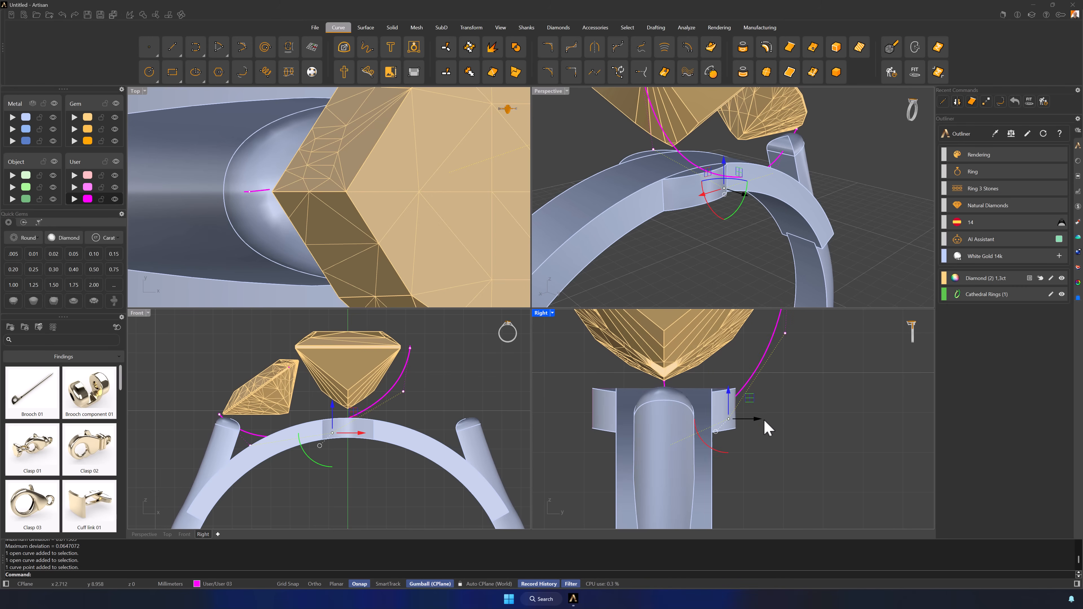
left_click_drag(763, 418, 731, 416)
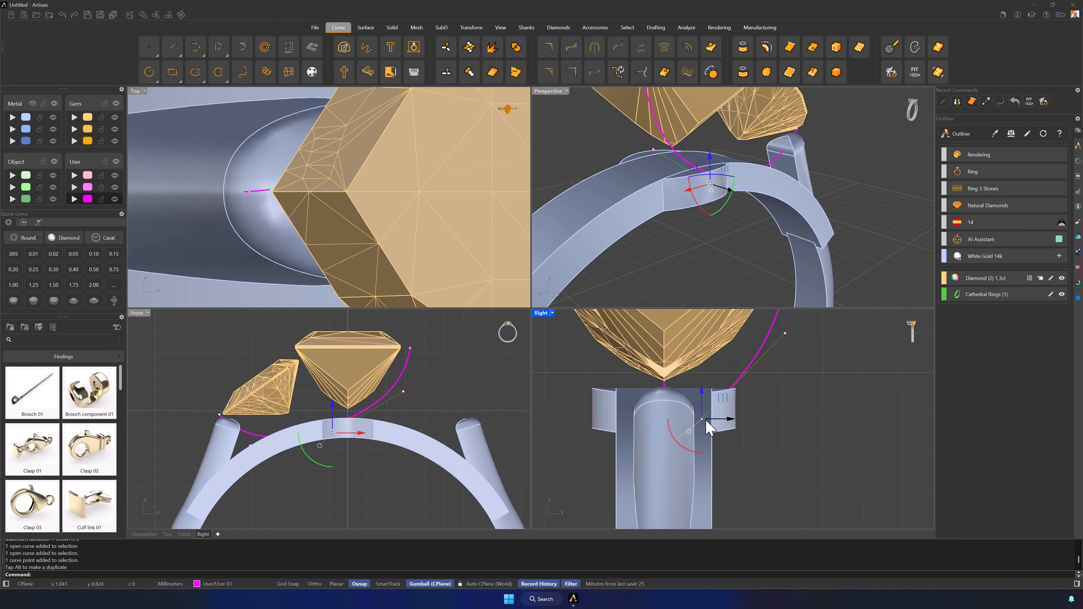
- Join the edited blend curve with the short end lines at the trillion's outer tip and the princess-cut corner
left_click(759, 253)
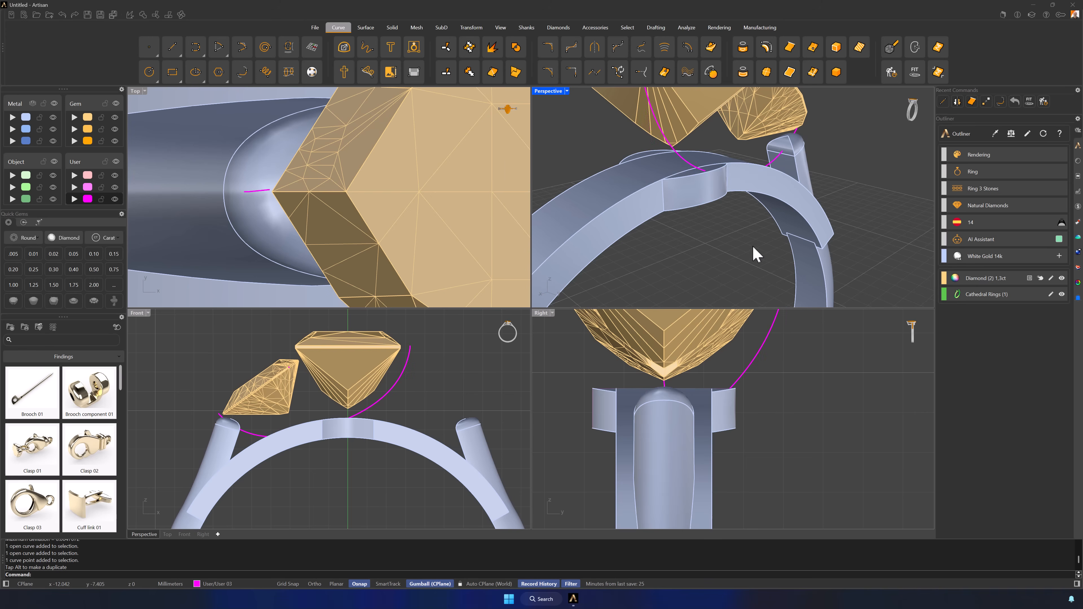
right_click_drag(751, 249, 706, 190)
left_click(696, 184)
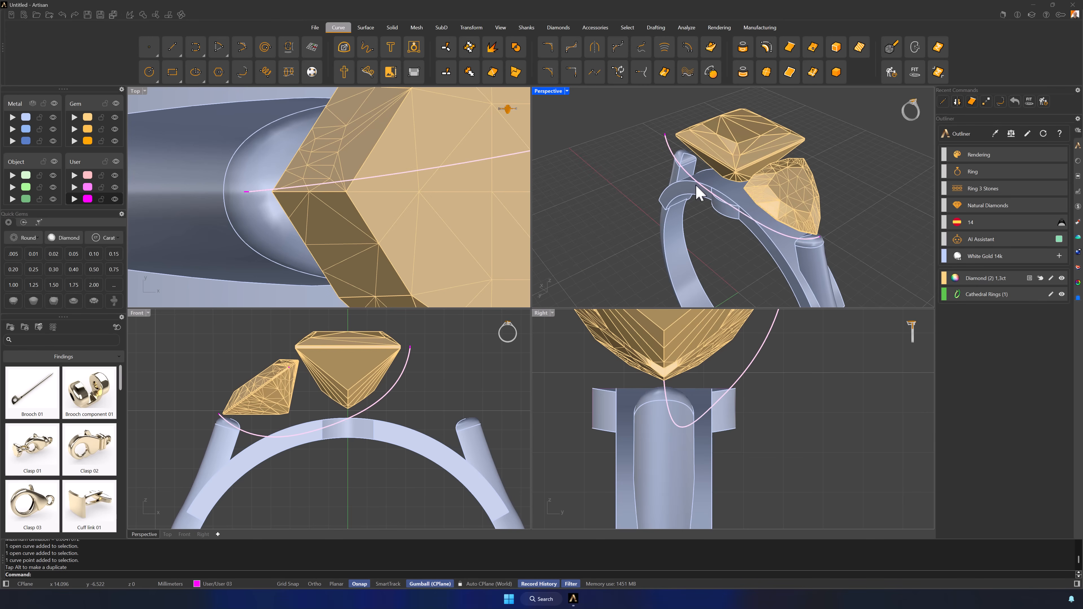
left_click(726, 213)
scroll(394, 202, "down", 2)
scroll(395, 202, "down", 4)
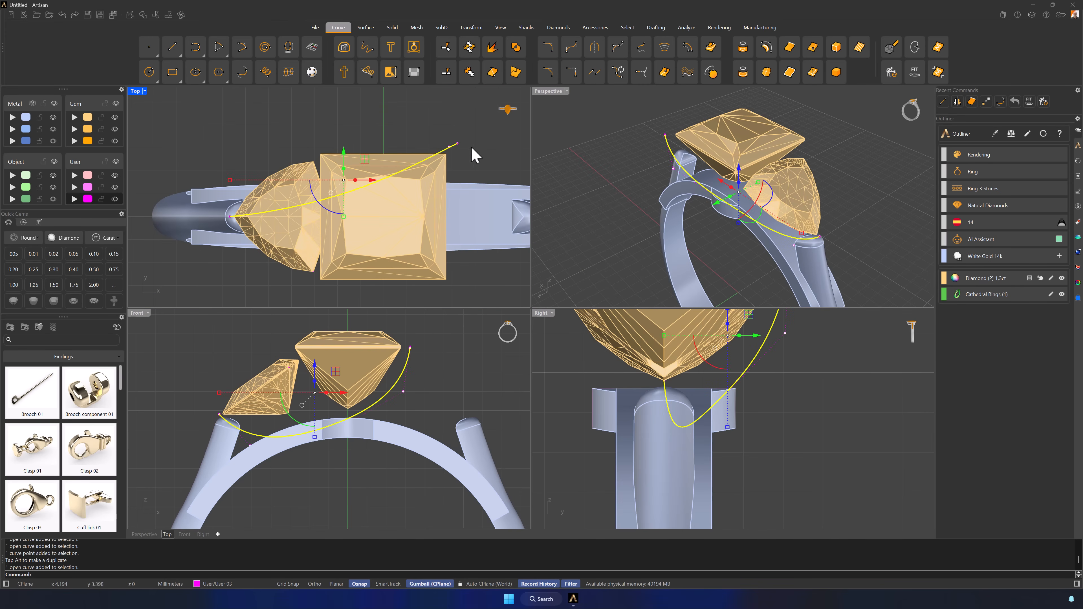
left_click(466, 163)
left_click(456, 147)
scroll(825, 251, "up", 5)
left_click(806, 211)
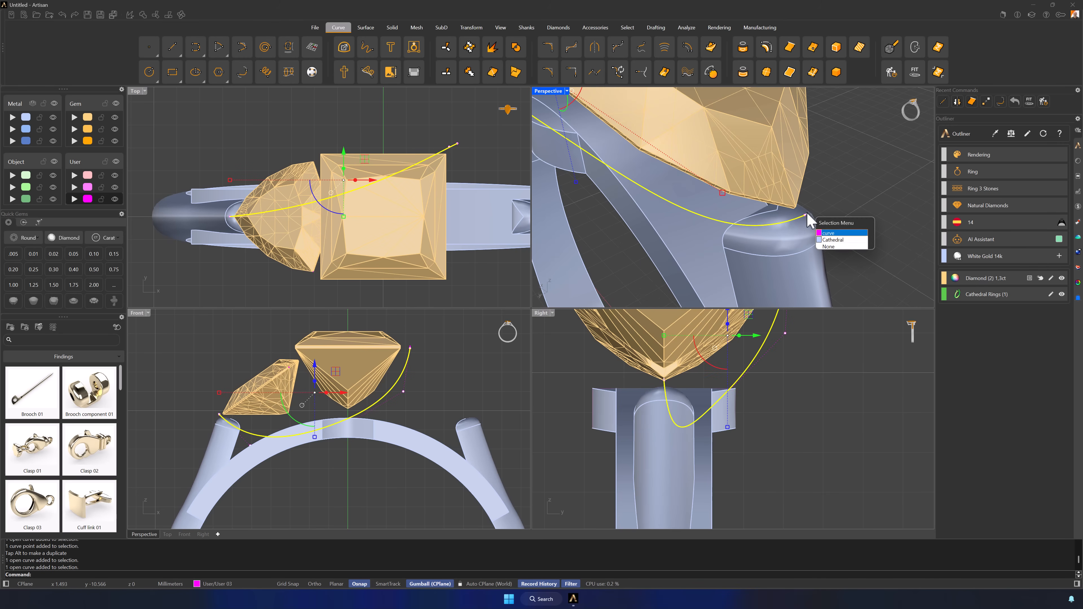
left_click(829, 234)
scroll(812, 234, "down", 5)
scroll(690, 172, "up", 6)
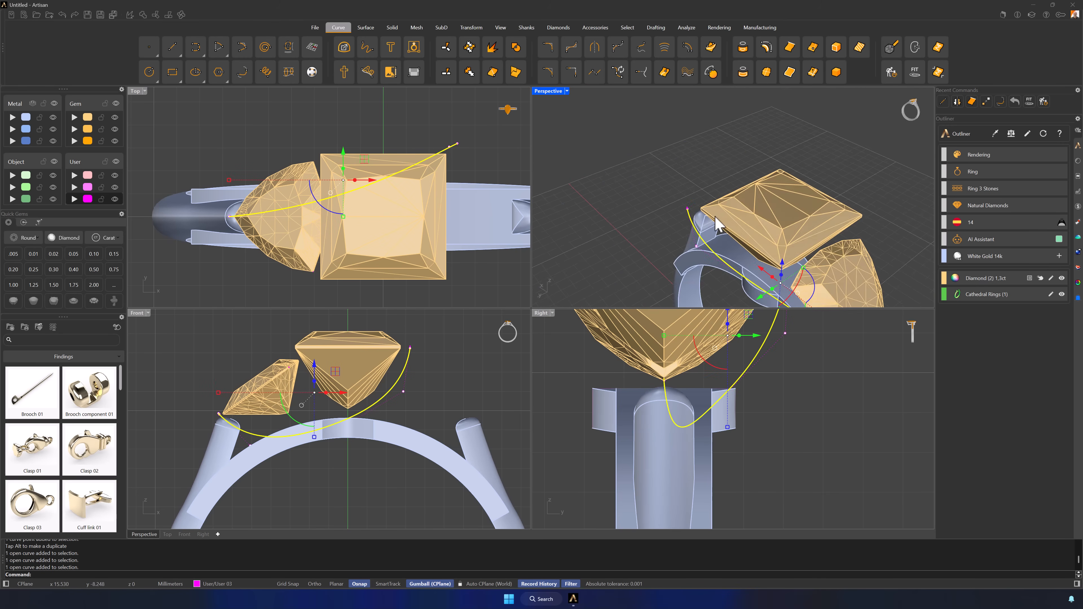
left_click(725, 212)
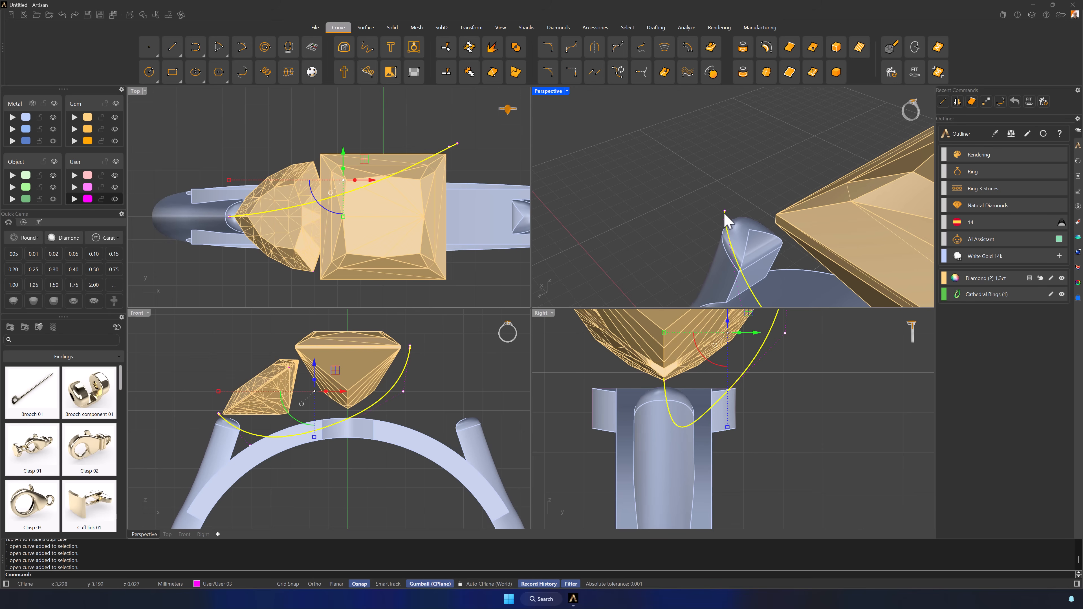
left_click(143, 15)
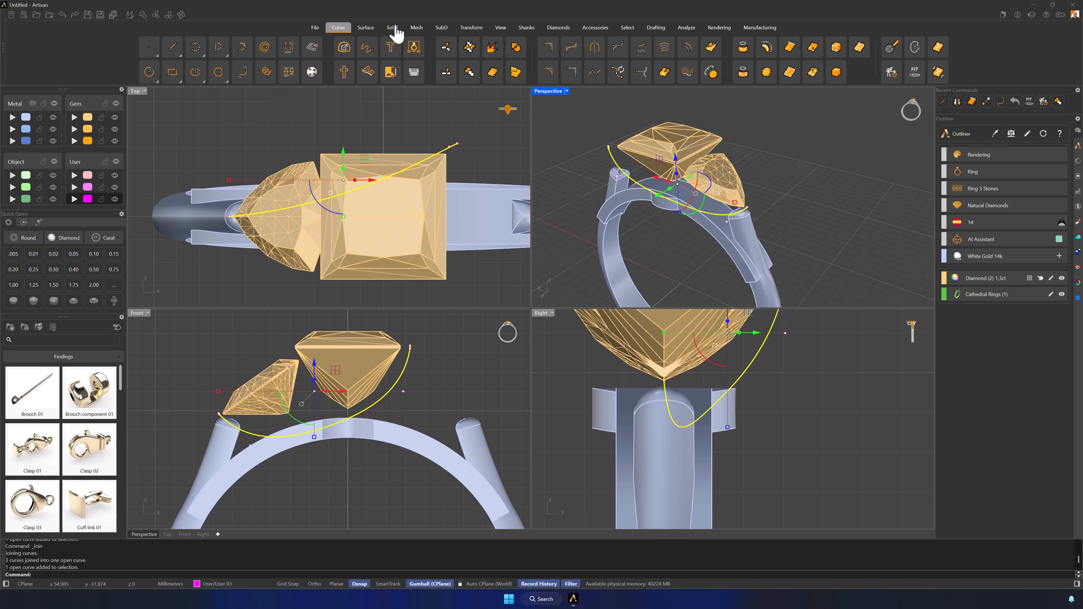
- Pipe the joined setting curve as a SubD with round caps and 1 mm start and end diameters
left_click(391, 28)
left_click(447, 53)
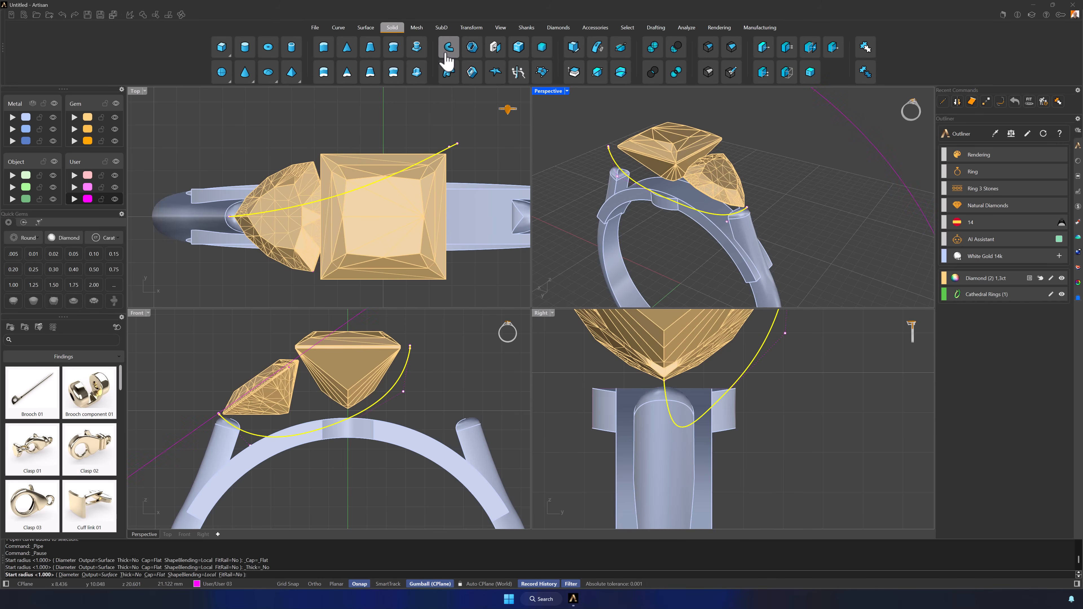
left_click(69, 575)
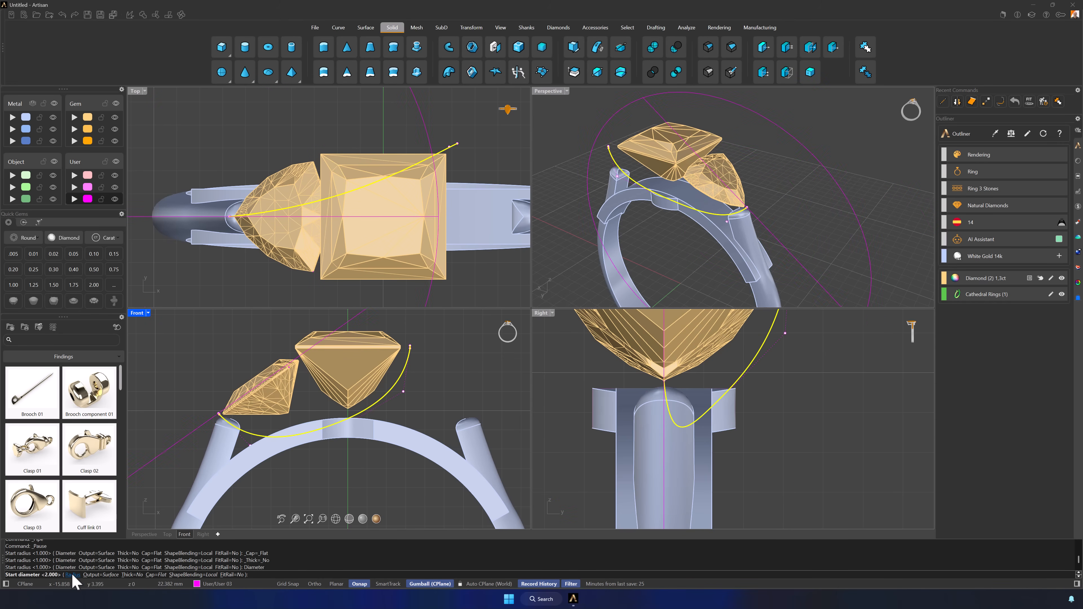
left_click(117, 578)
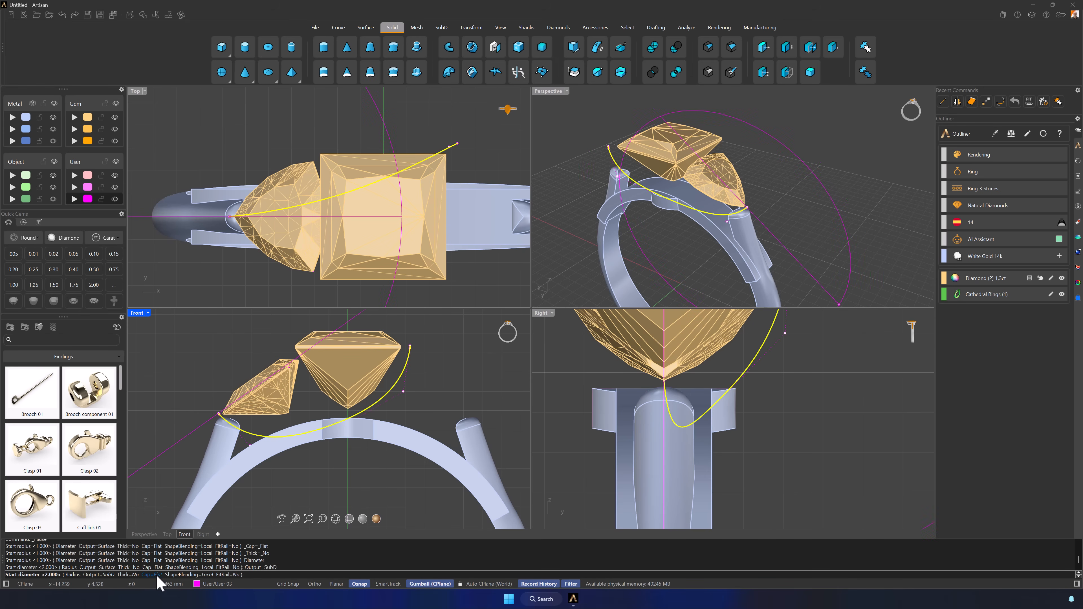
left_click(154, 575)
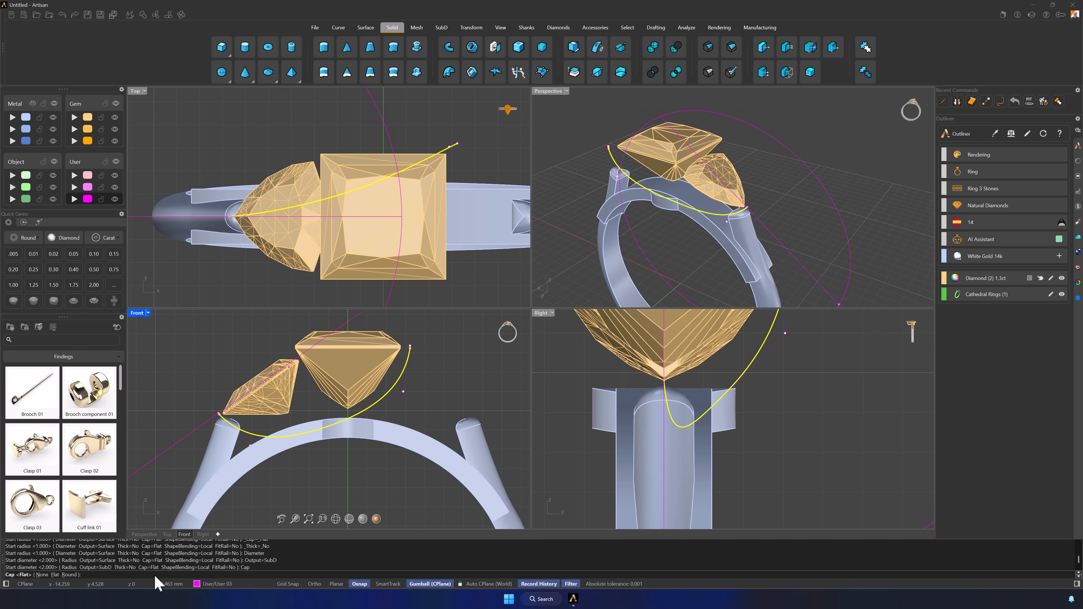
left_click(68, 574)
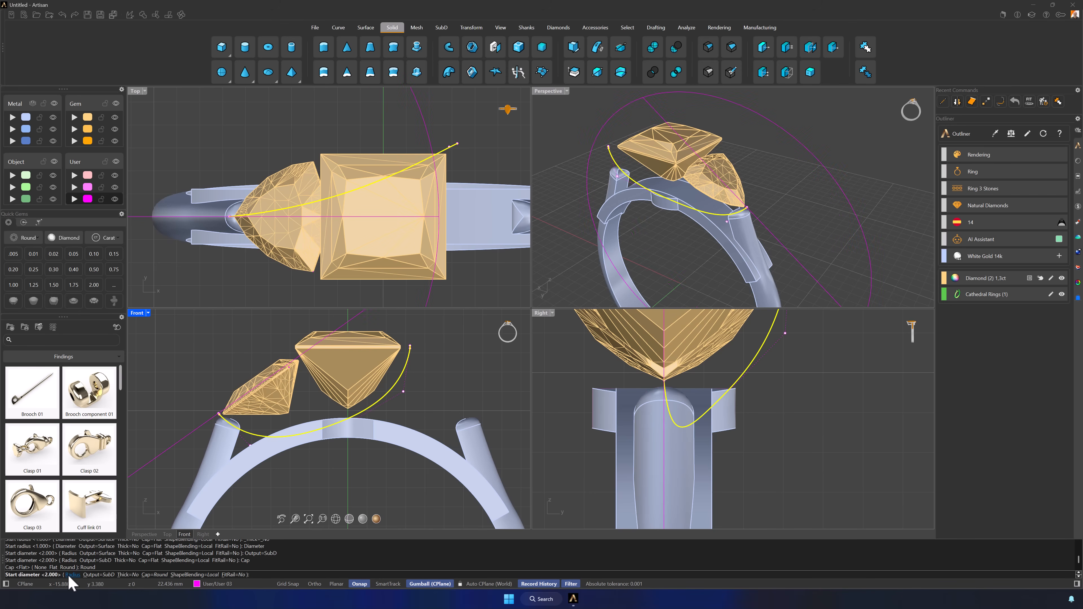
type("1")
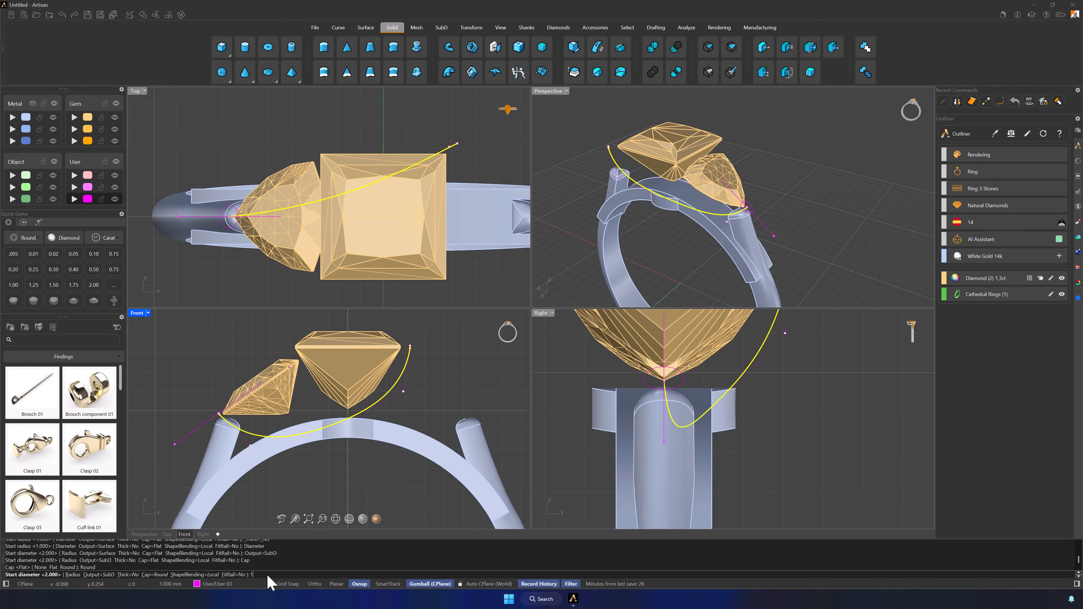
key("Return")
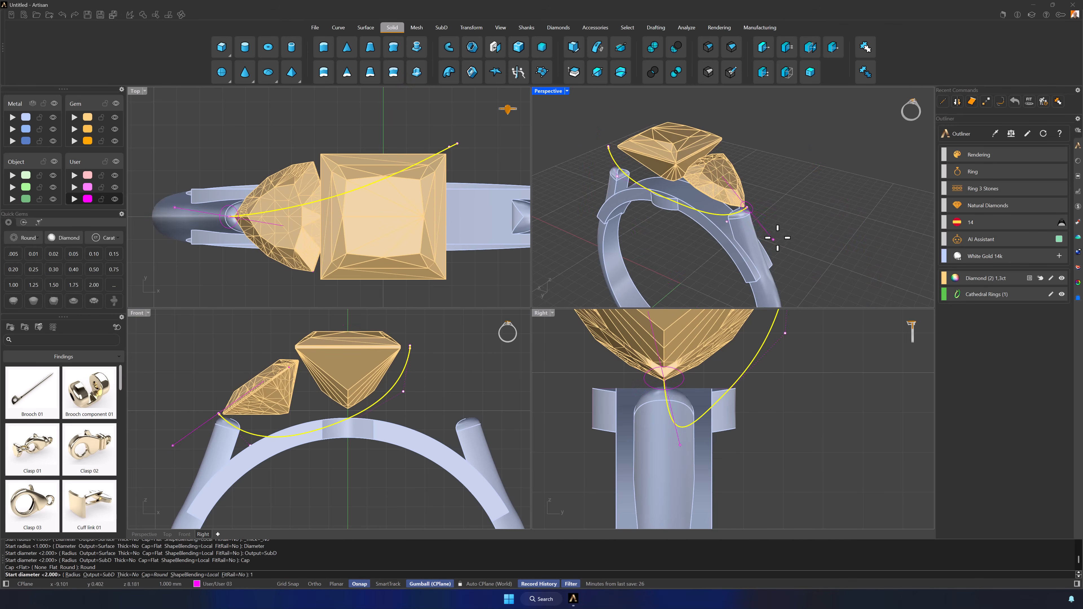
key("Return")
key("Return")
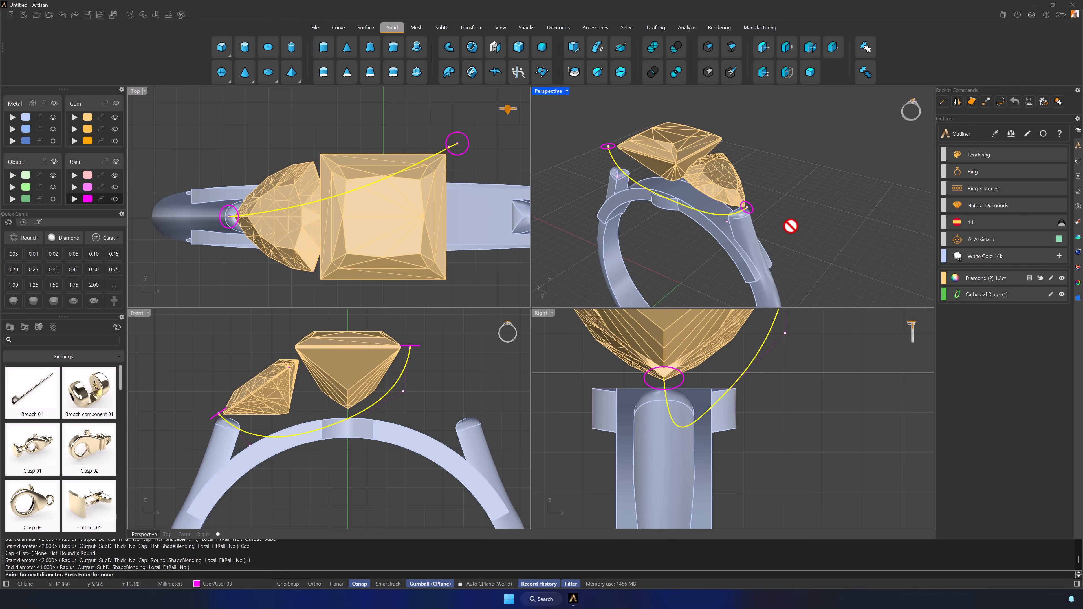
left_click(755, 216)
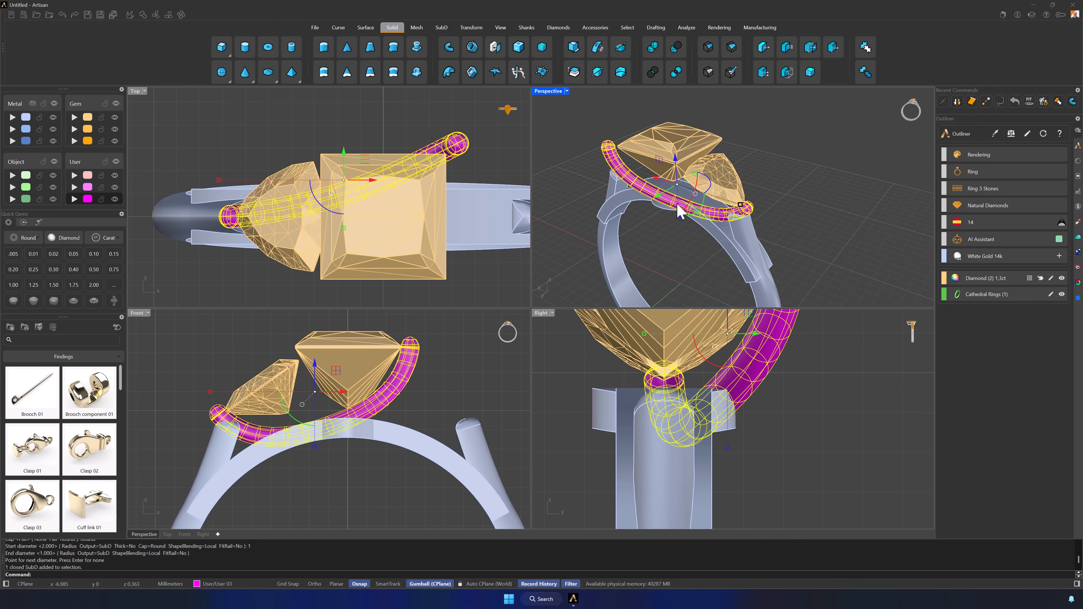
- Assign the pipe to the Metal 01 layer and inspect its fit against the princess-cut corner
left_click(11, 118)
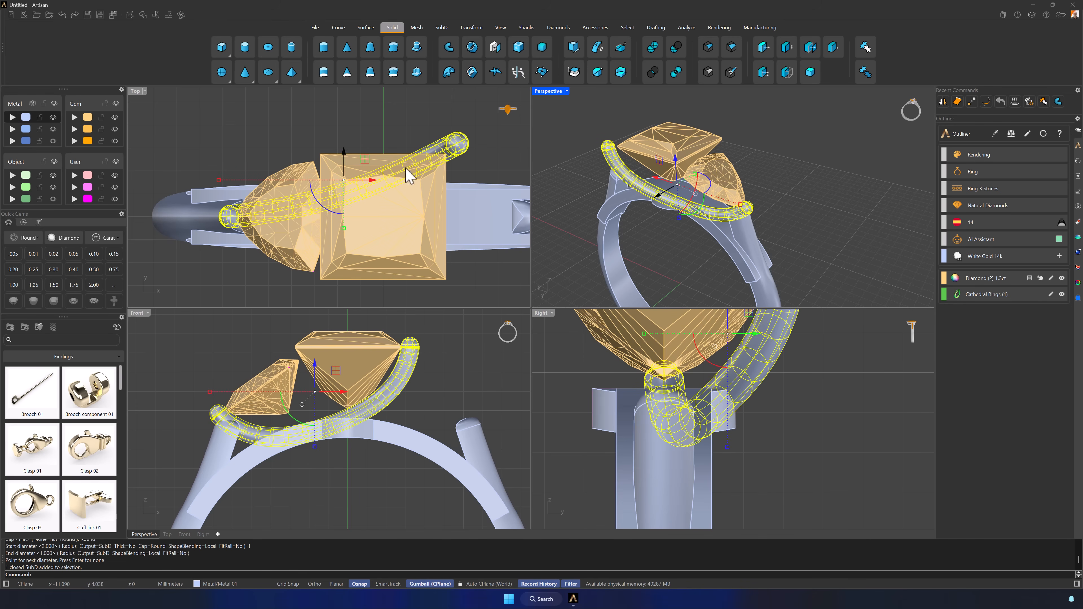
left_click(776, 252)
scroll(603, 161, "up", 5)
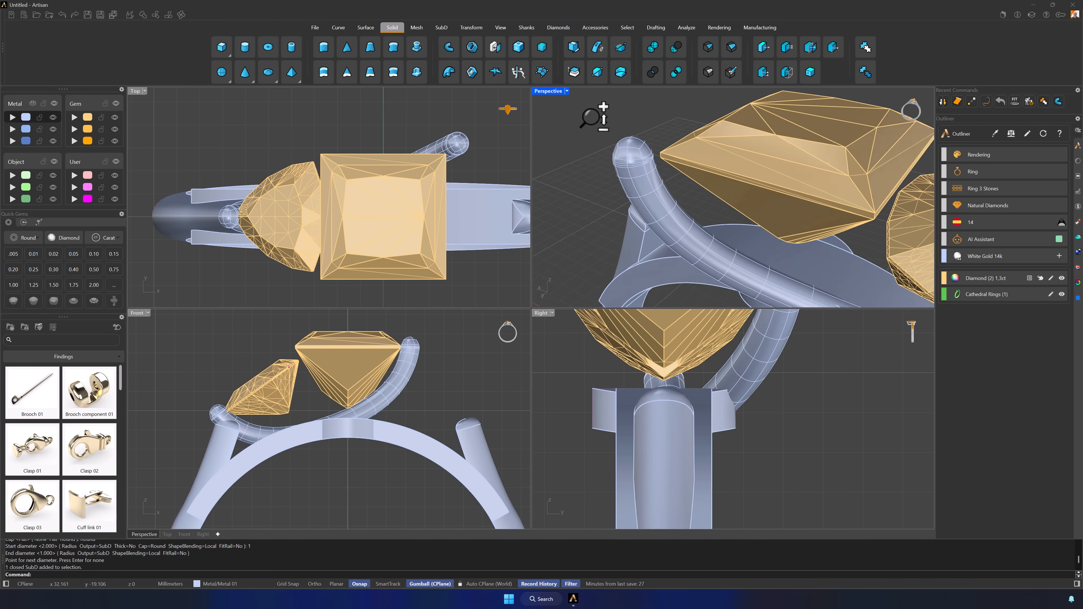
scroll(667, 168, "down", 5)
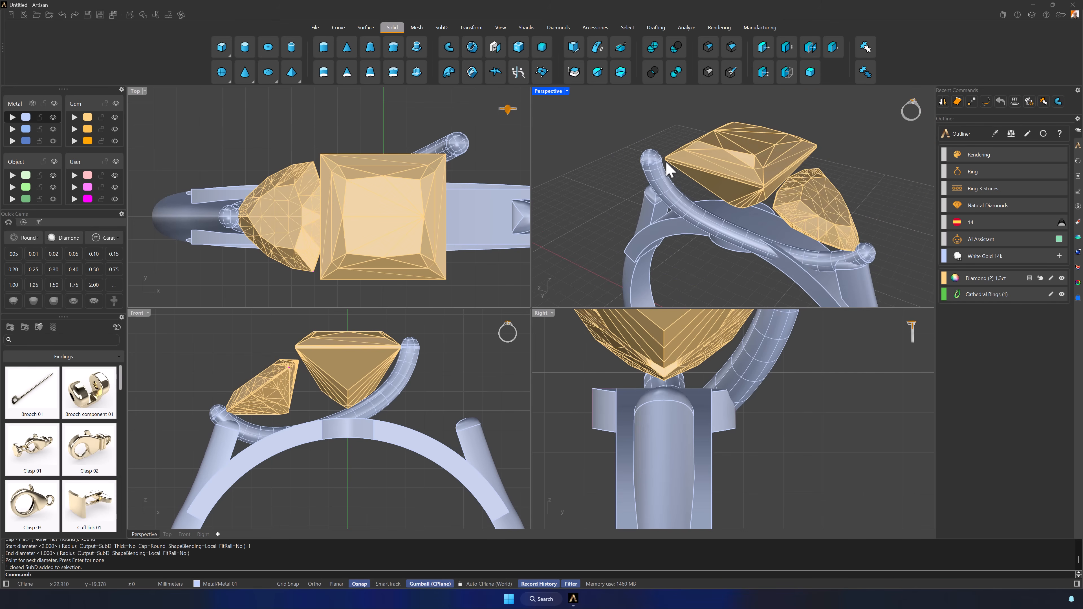
- Delete the pipe and the blend segment of its exploded rail curve, keeping the short end lines
left_click(660, 185)
key("Delete")
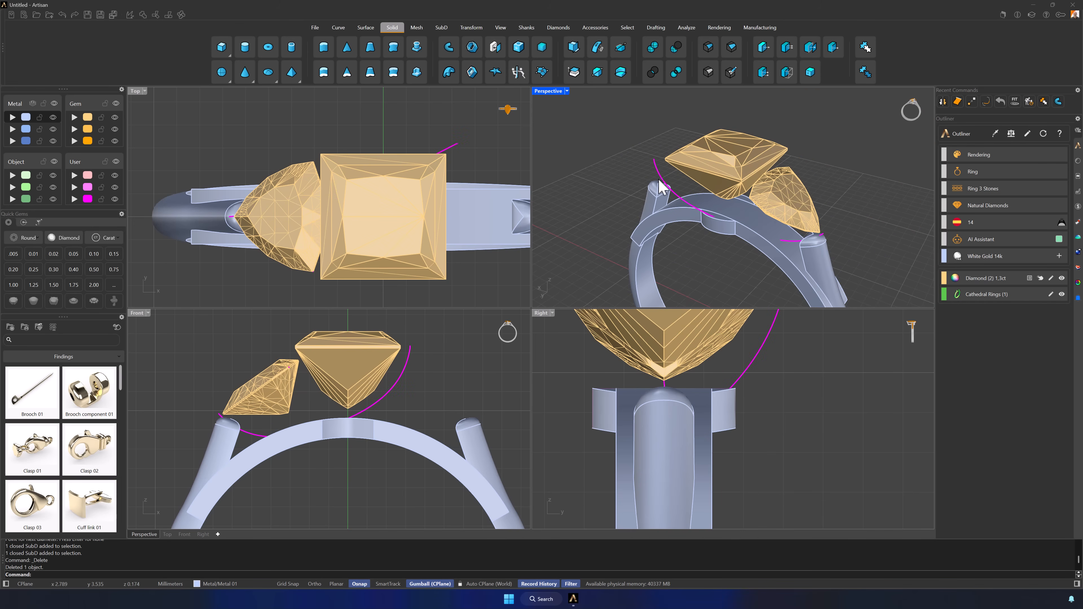
left_click(659, 177)
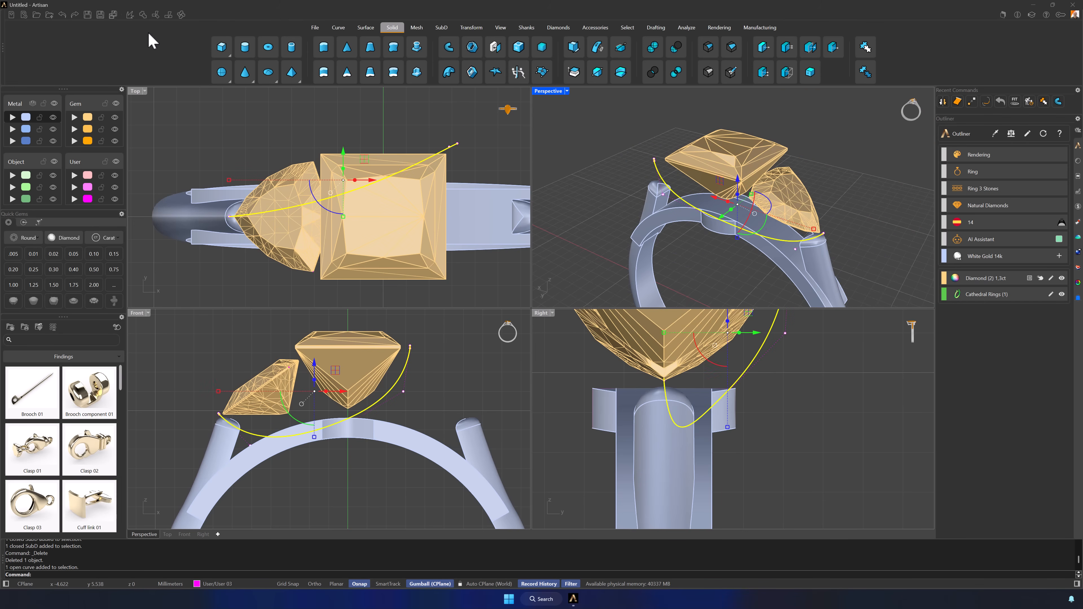
left_click(130, 15)
key("Escape")
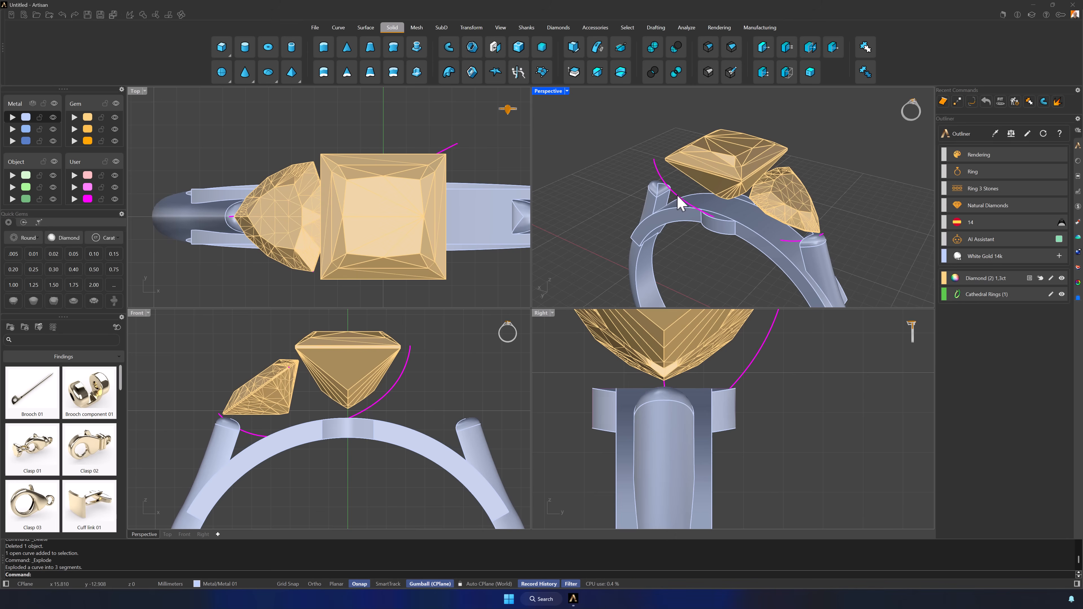
left_click(682, 200)
key("Delete")
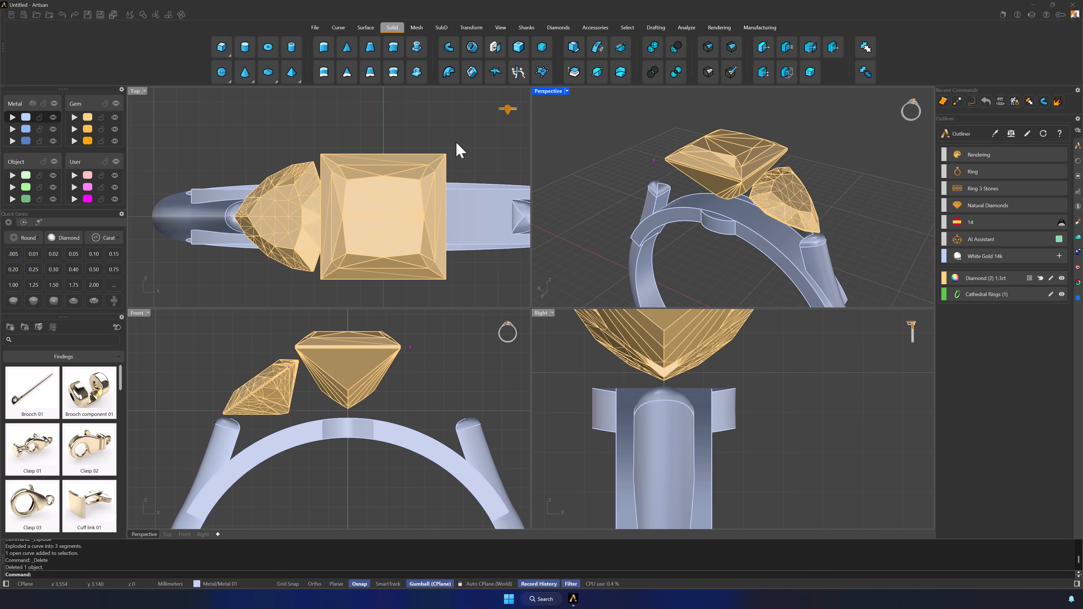
- Move the short princess-cut corner line diagonally about 0.26 mm toward the stone in the Top view
left_click(457, 141)
scroll(460, 144, "up", 1)
scroll(460, 140, "up", 3)
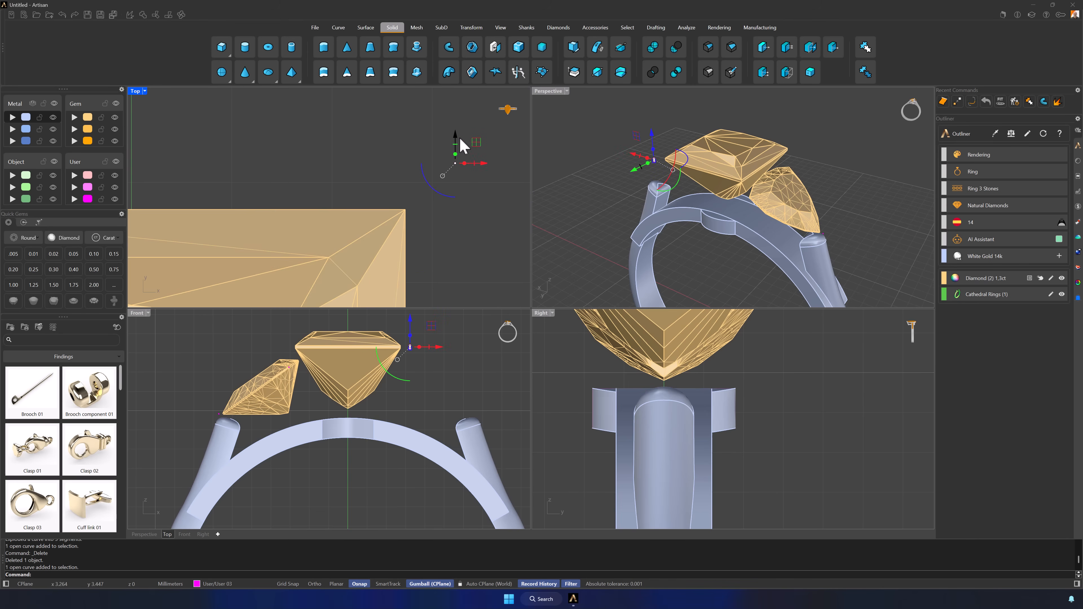
left_click_drag(476, 145, 461, 157)
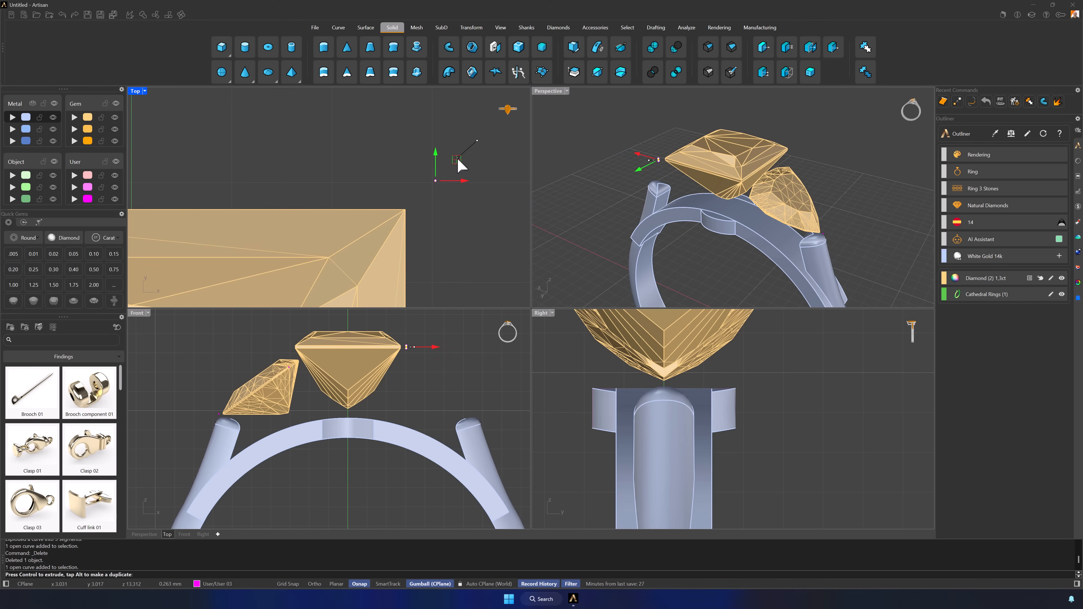
- Create a tangency blend curve from the trillion's tip line to the princess-cut corner line, shortening both handles symmetrically in the Front view
left_click(338, 28)
left_click(241, 72)
right_click_drag(767, 205, 807, 216)
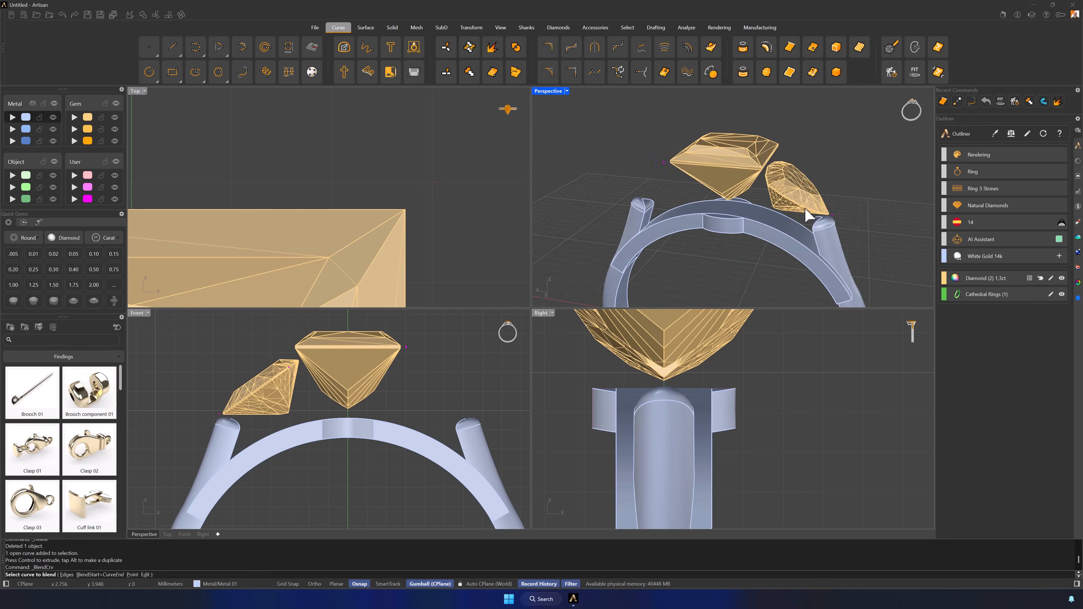
scroll(838, 224, "up", 8)
left_click(766, 143)
scroll(682, 181, "down", 8)
scroll(618, 160, "up", 7)
left_click(636, 150)
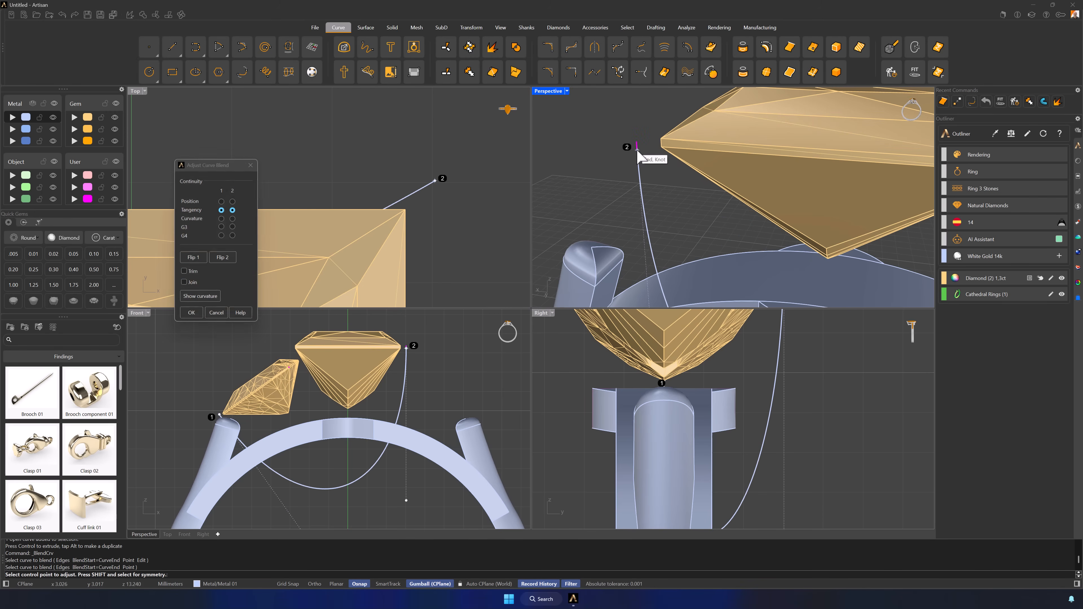
left_click_drag(406, 501, 378, 416, "shift")
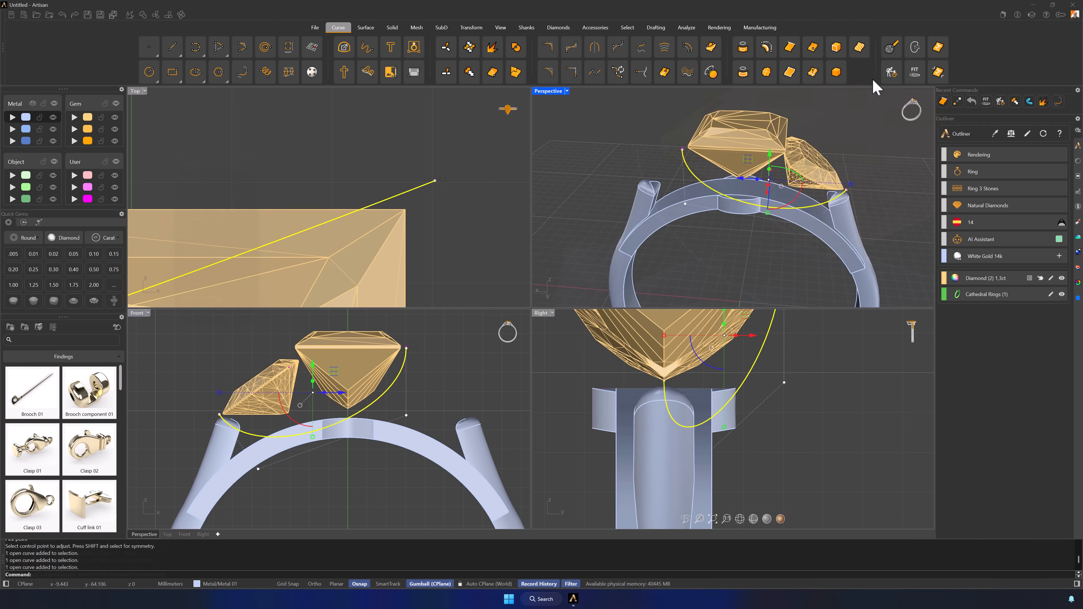
- Rebuild the new blend curve and move its middle control point horizontally inward toward the ring's centre axis in the Right view
left_click(890, 76)
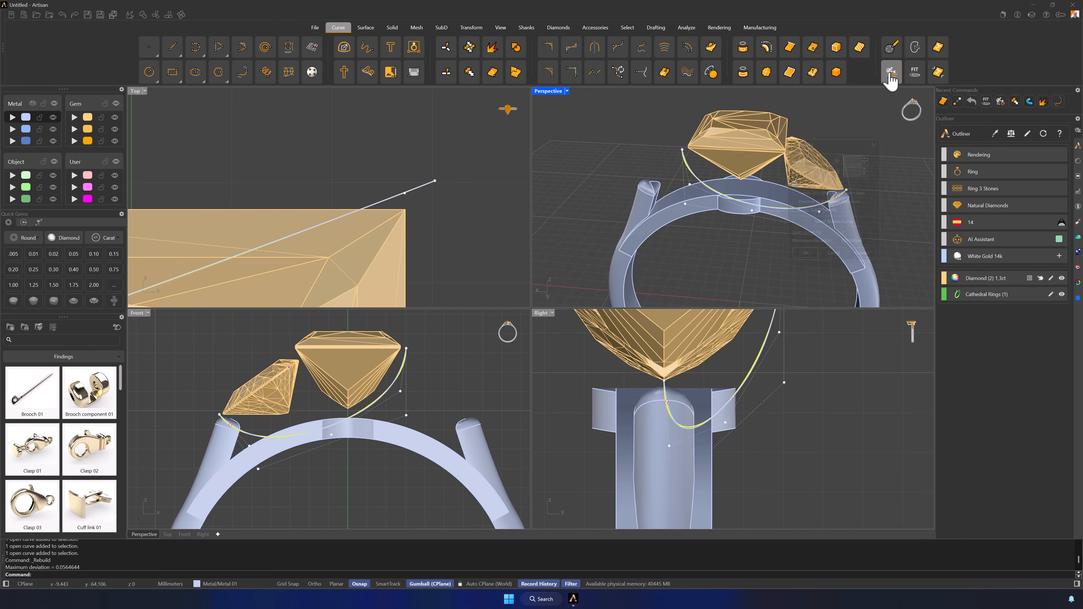
left_click(804, 252)
left_click(725, 422)
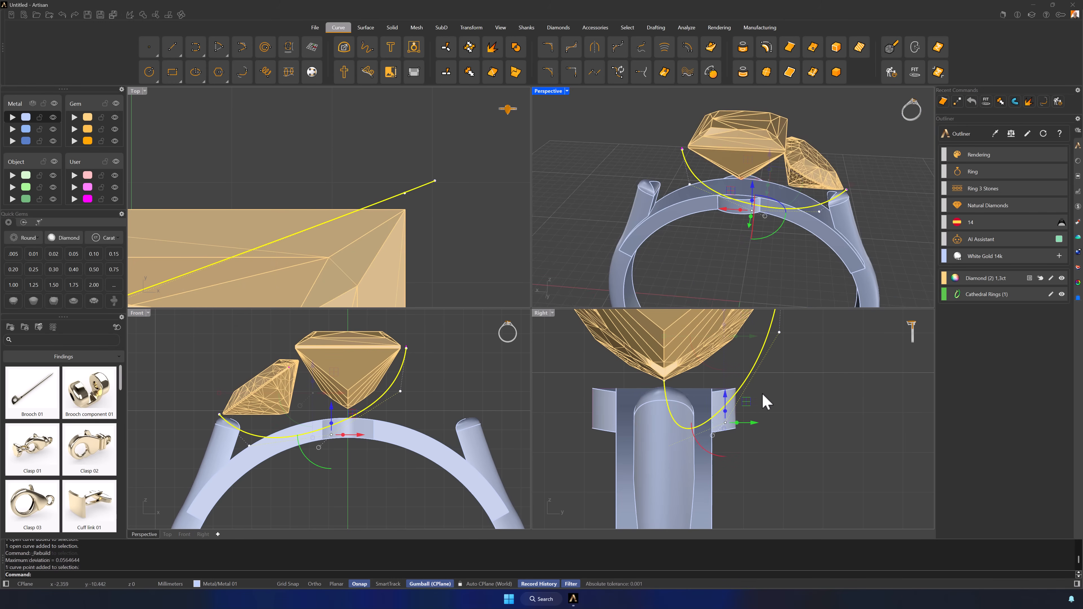
left_click_drag(754, 422, 730, 418)
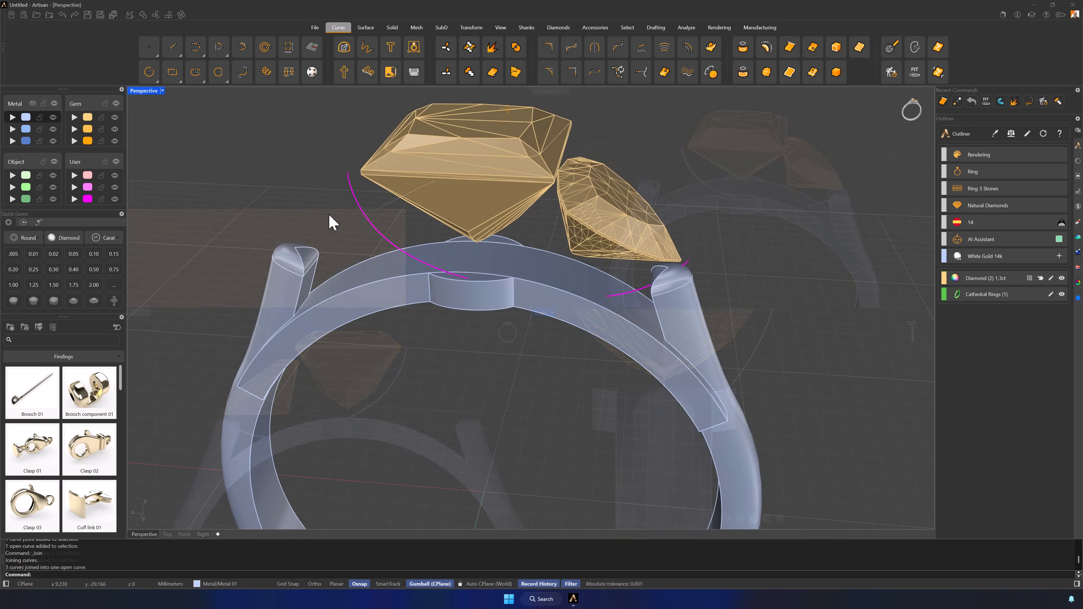
- Create a round-capped SubD pipe with 1 mm start and end diameters along the newly joined curve between the two stones
left_click(349, 188)
left_click(392, 27)
left_click(449, 47)
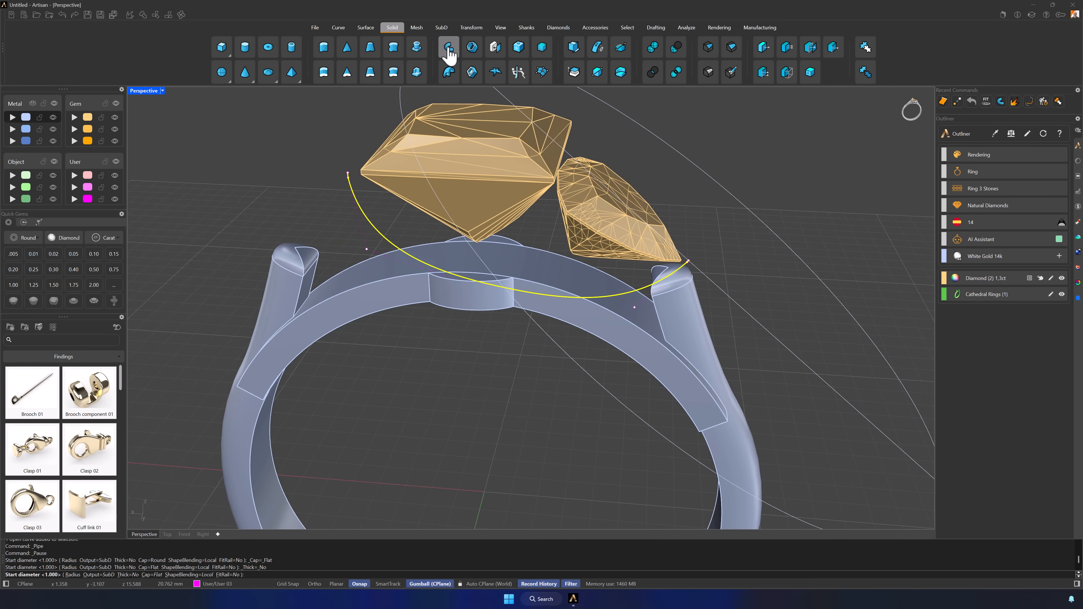
left_click(150, 574)
left_click(79, 575)
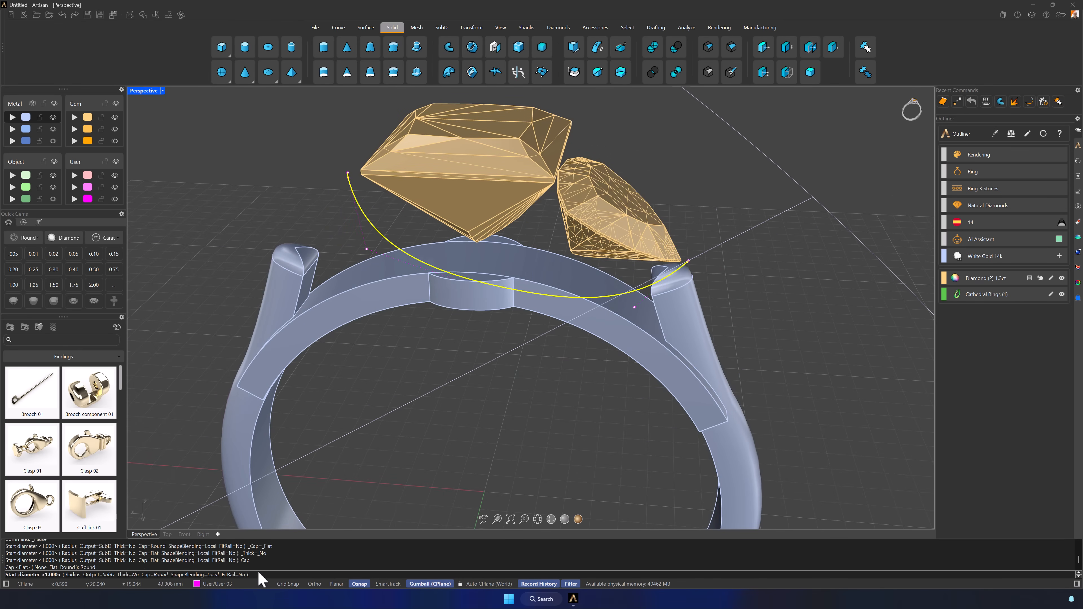
type("1")
key("Return")
key("Return")
key("Return")
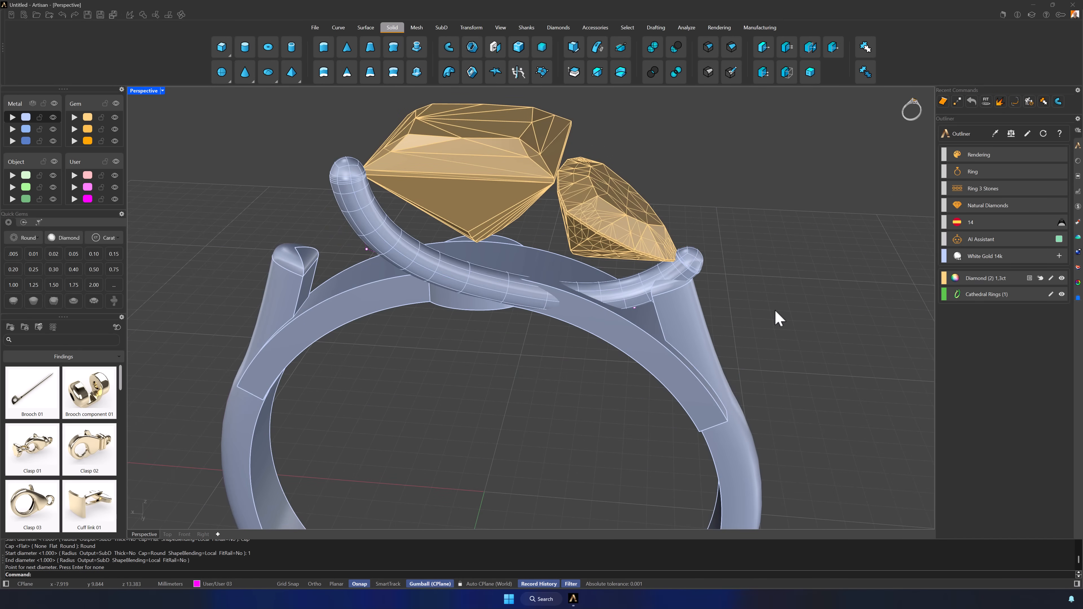
right_click_drag(357, 193, 368, 285)
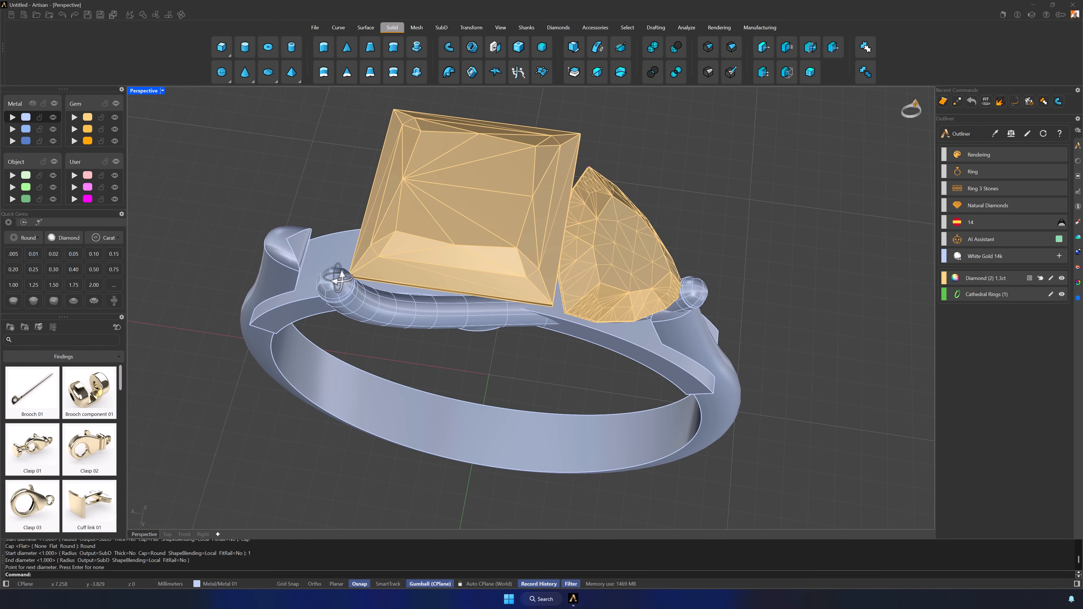
- Reflect the SubD pipe across the X axis to the opposite side of the stones, flipping the primary side before accepting
right_click_drag(666, 277, 339, 294)
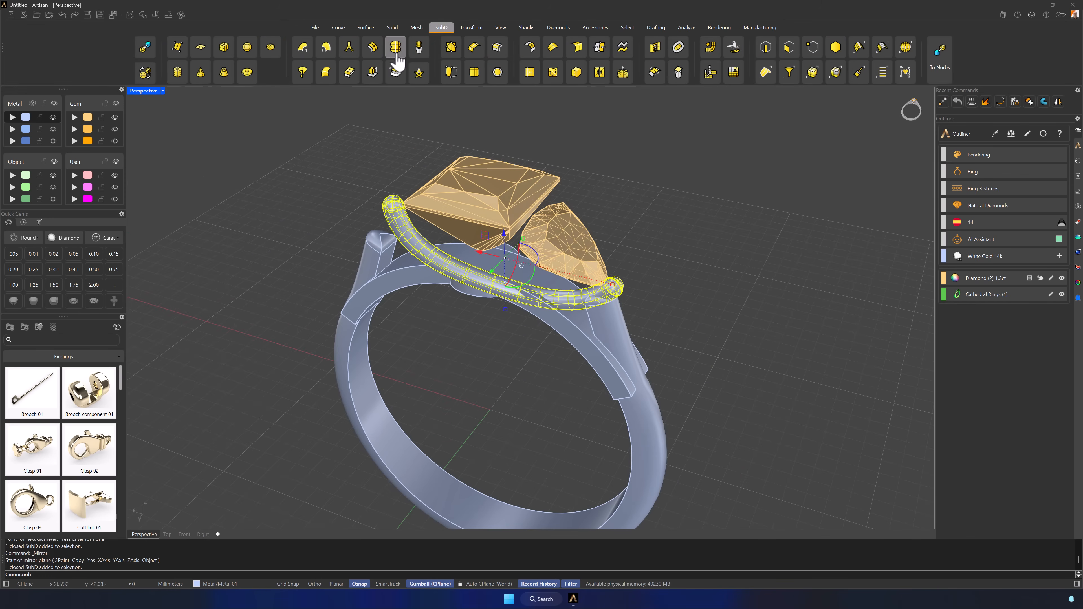
left_click(395, 47)
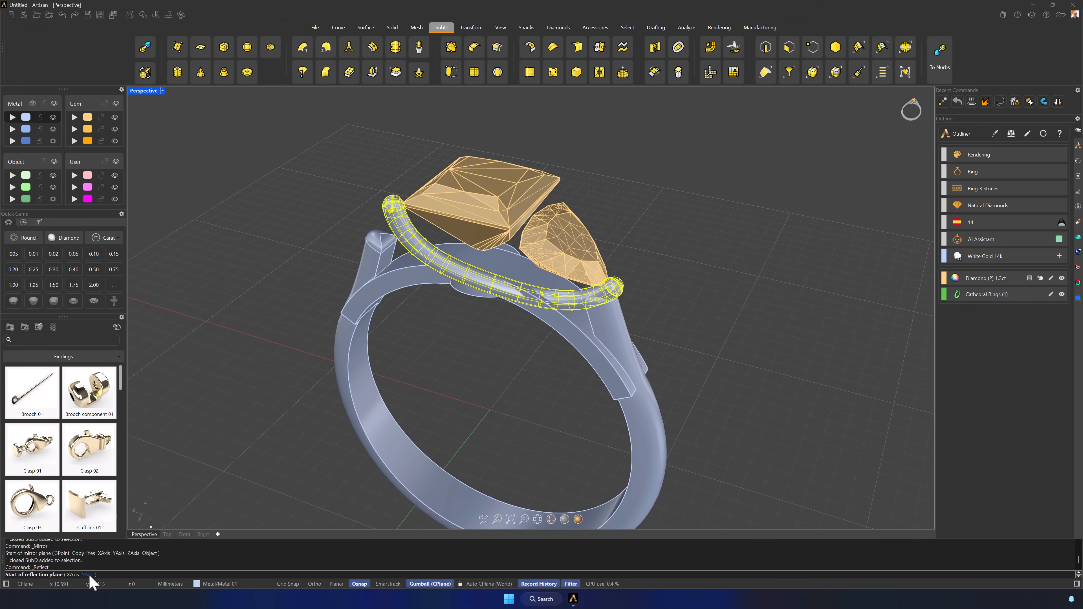
left_click(74, 574)
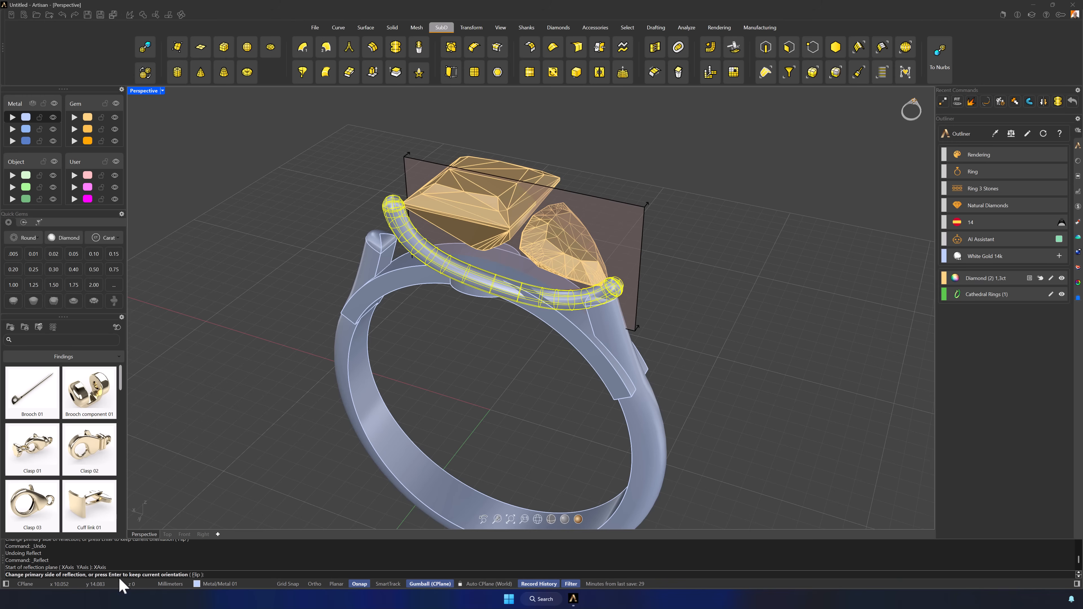
left_click(197, 574)
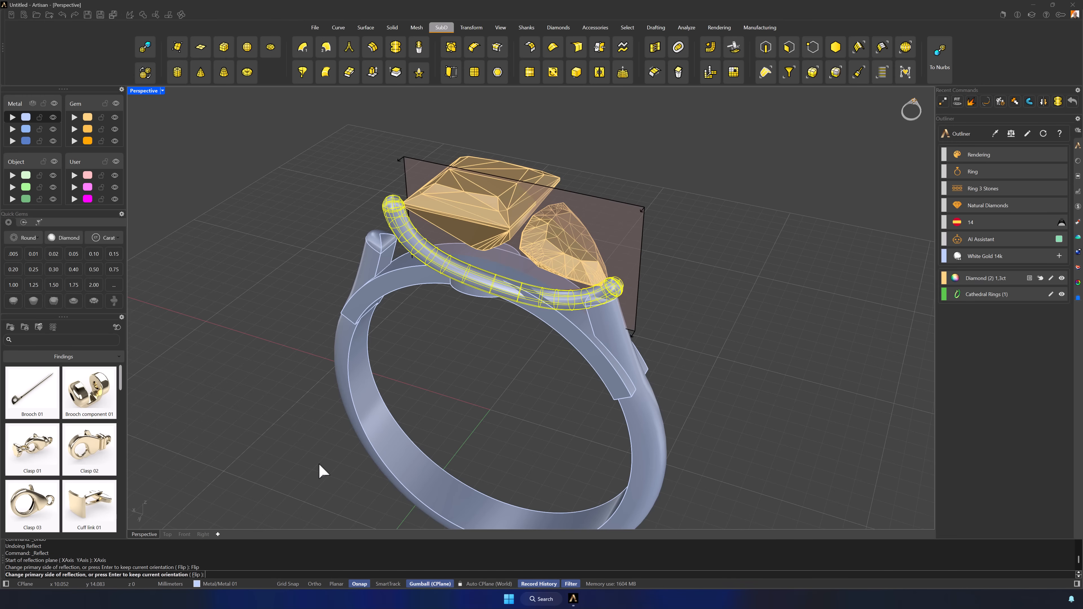
key("Return")
right_click_drag(726, 334, 797, 366)
right_click_drag(797, 366, 836, 380)
right_click_drag(836, 379, 779, 339)
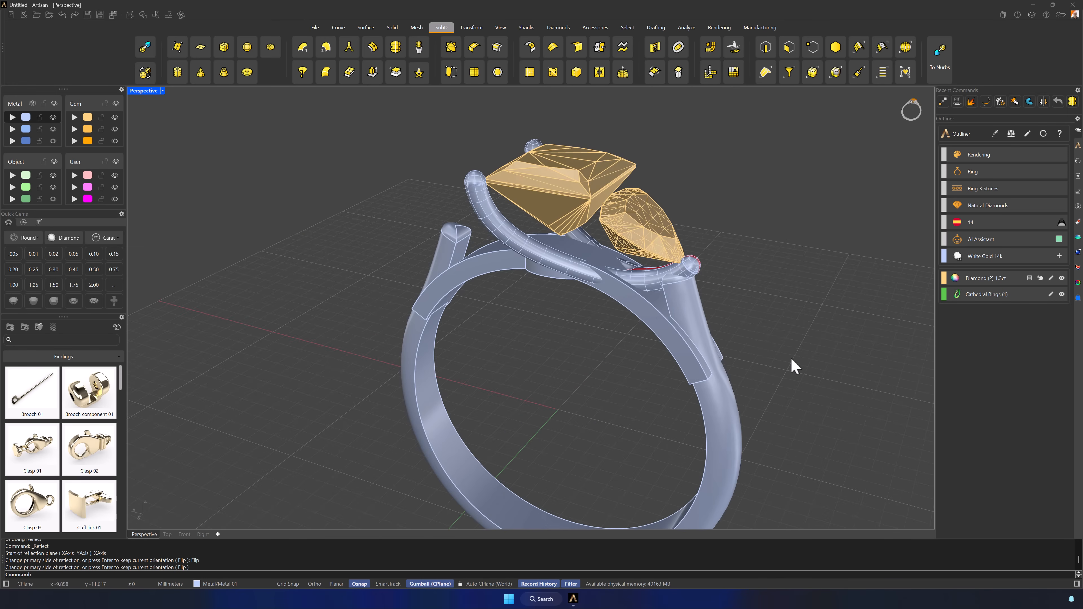
- Assign the cathedral shank to the Metal 02 layer and hide that layer
scroll(790, 357, "down", 2)
left_click(696, 362)
left_click(13, 129)
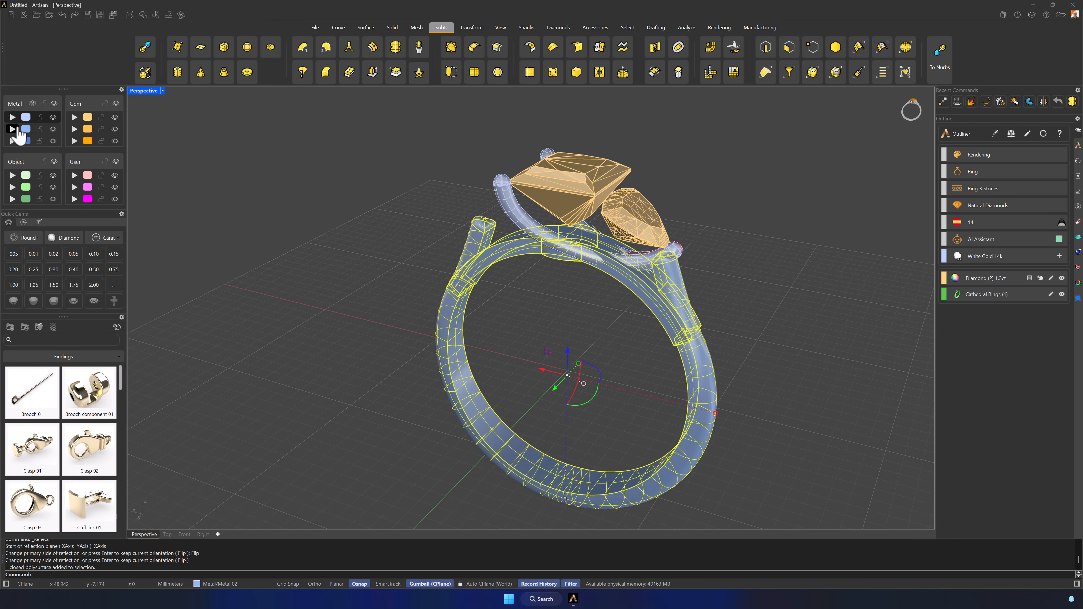
left_click(53, 129)
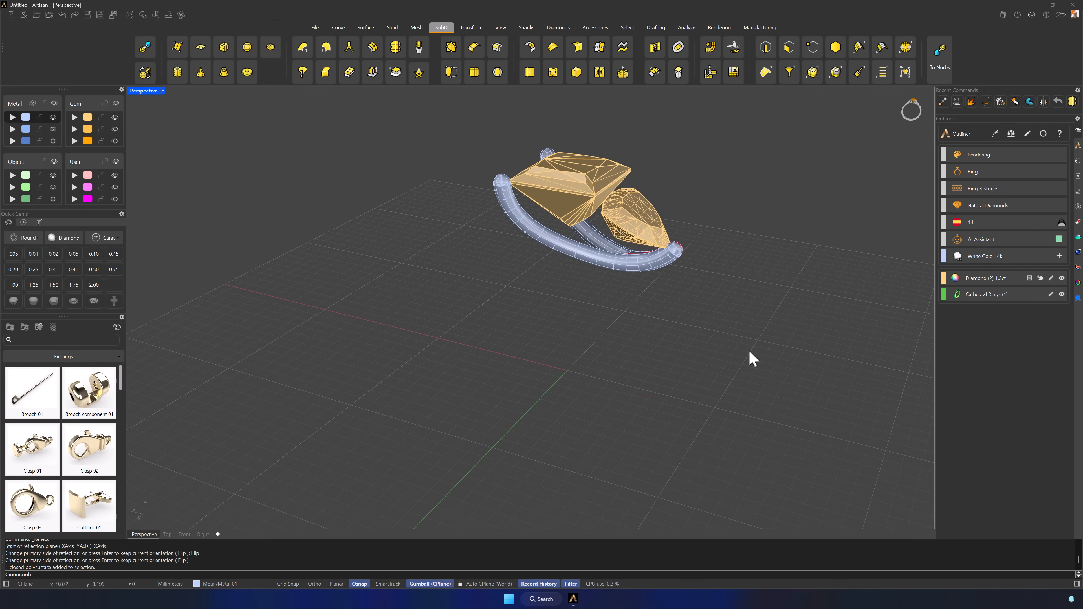
- Create a closed ring curve for Spanish finger size 14
left_click(522, 29)
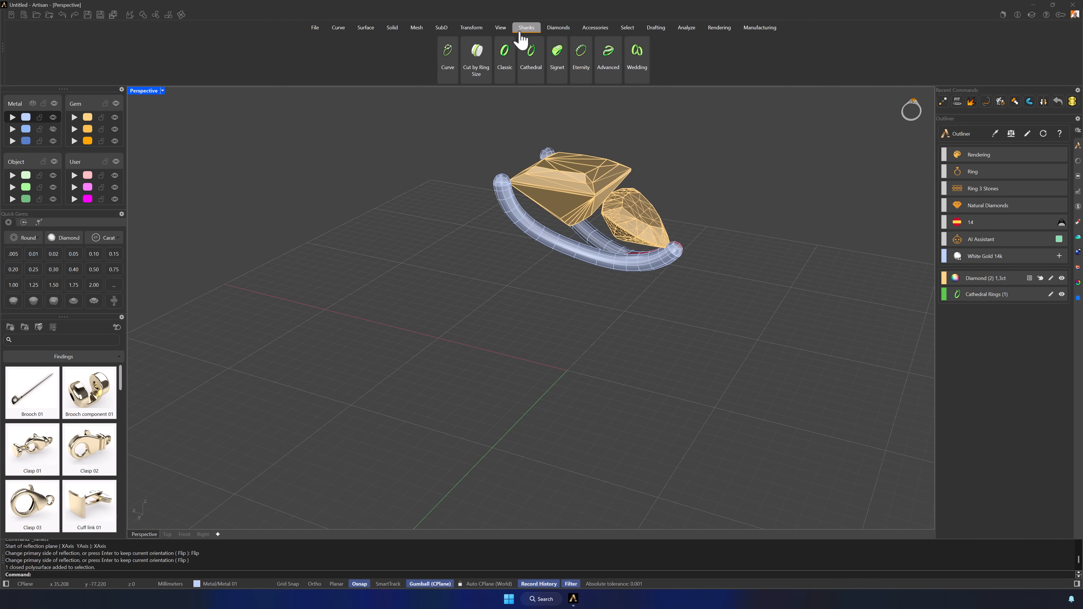
left_click(447, 50)
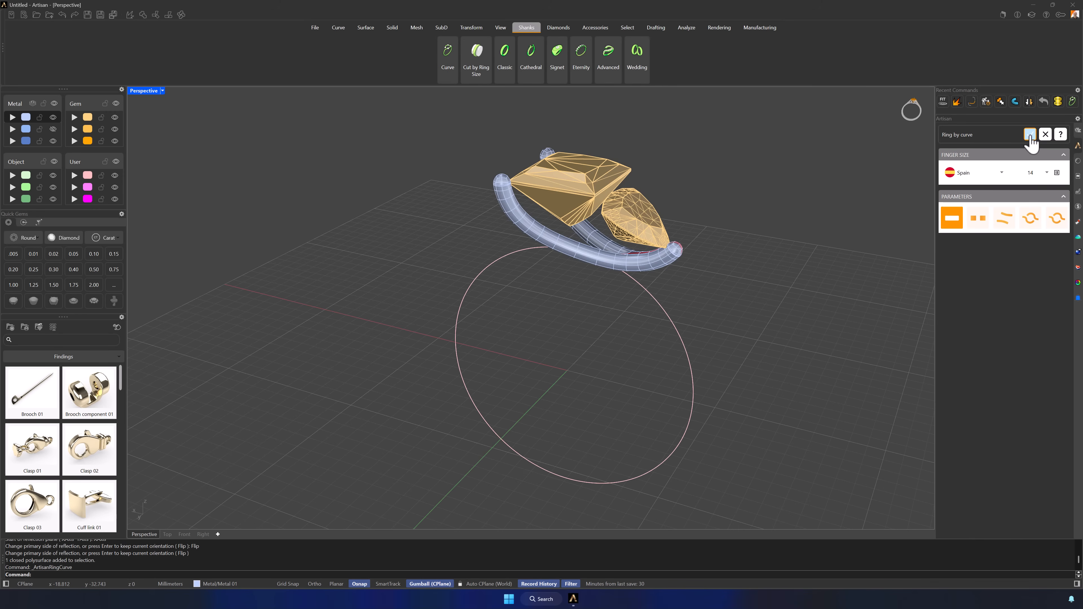
left_click(1030, 136)
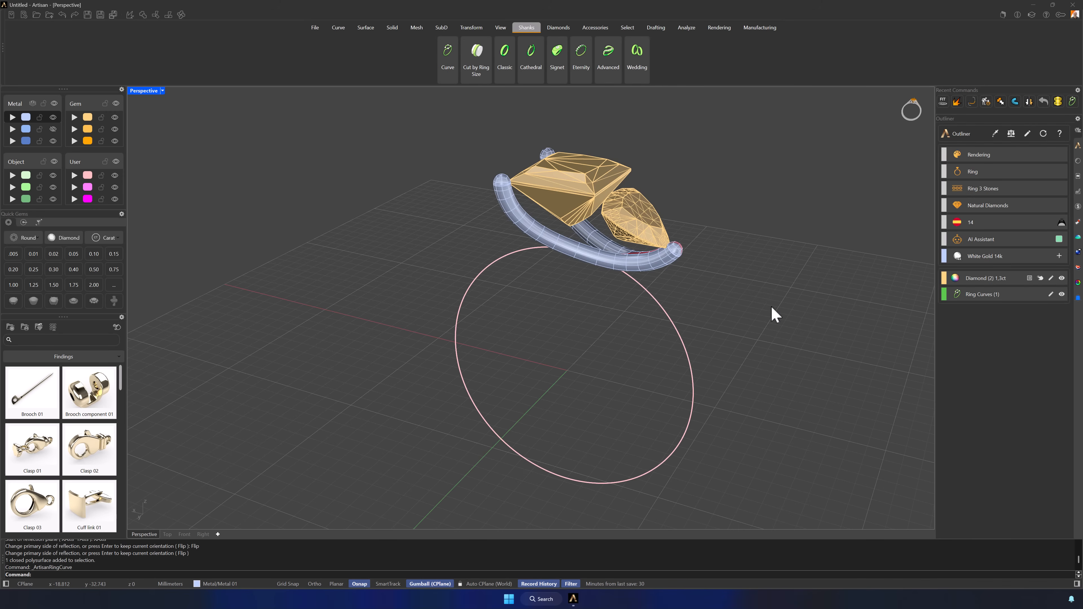
right_click_drag(773, 314, 798, 300)
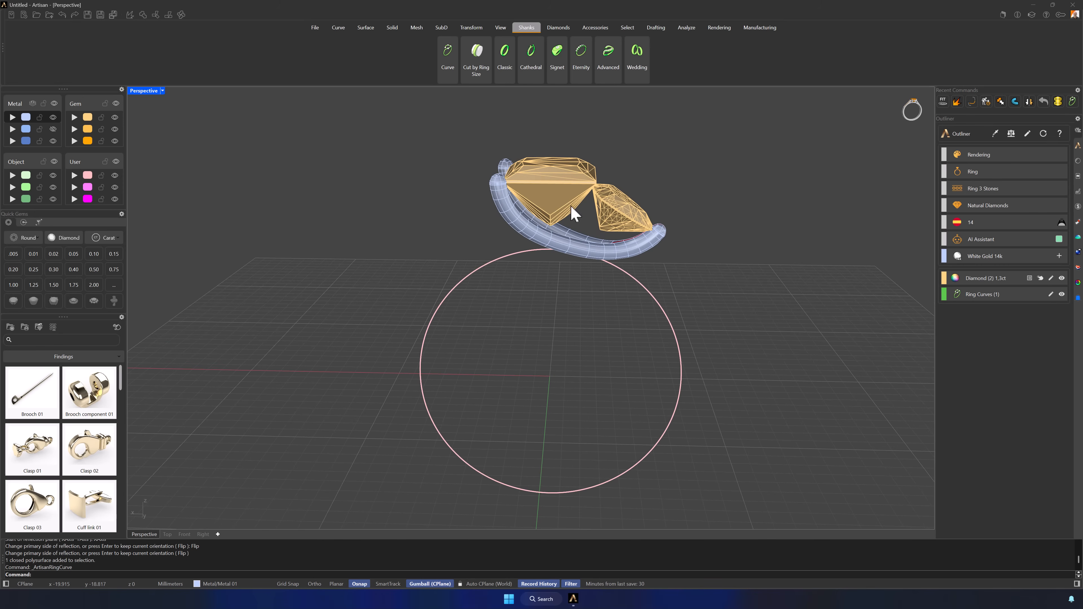
- Offset the ring curve outward by 0.5 mm, picking the side in the Front view
left_click(338, 28)
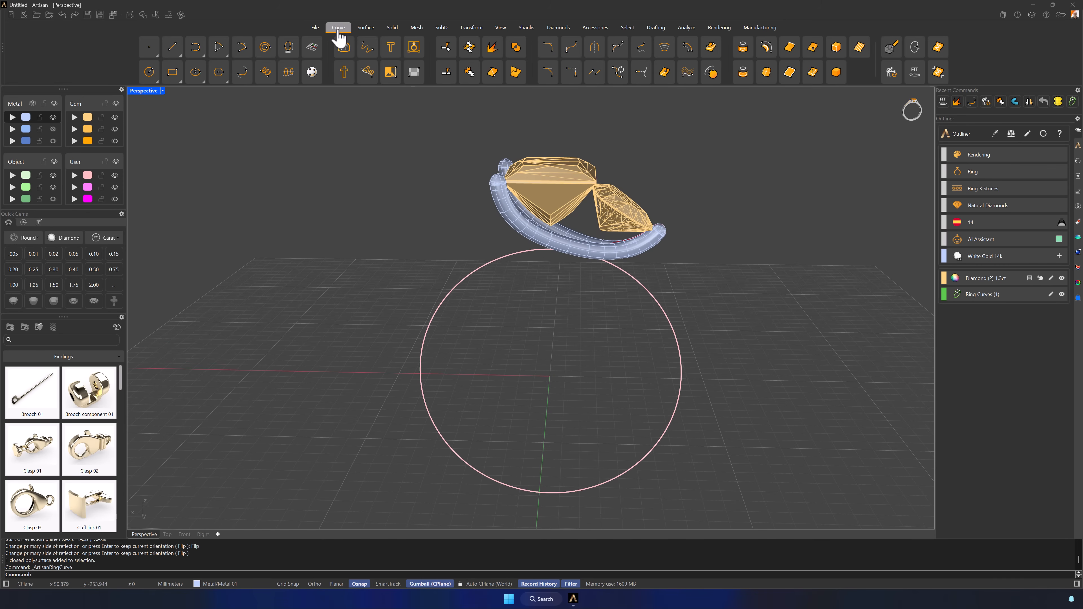
left_click(687, 47)
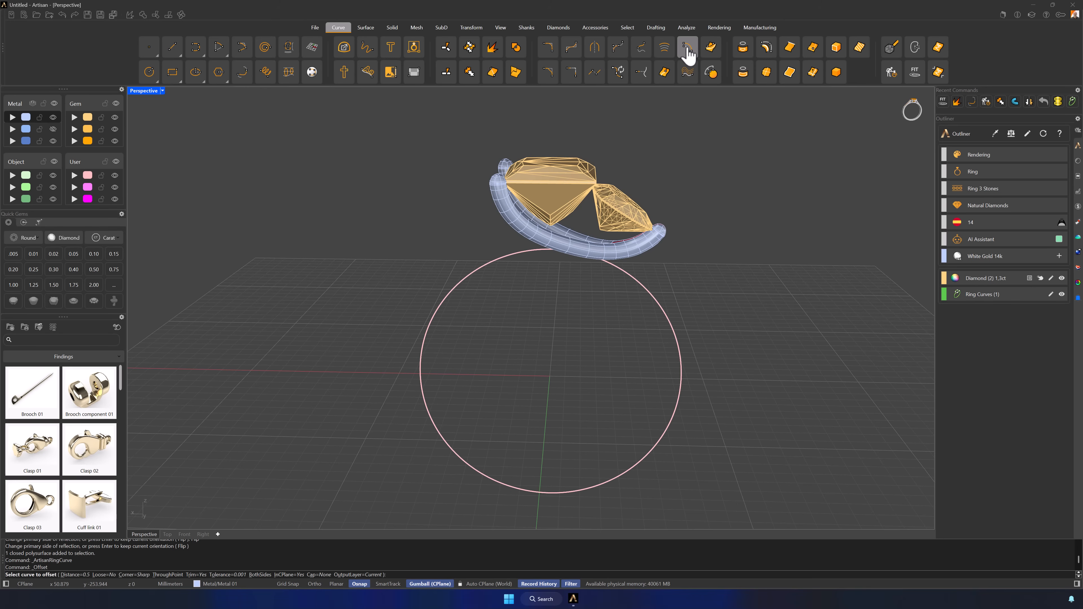
left_click(648, 285)
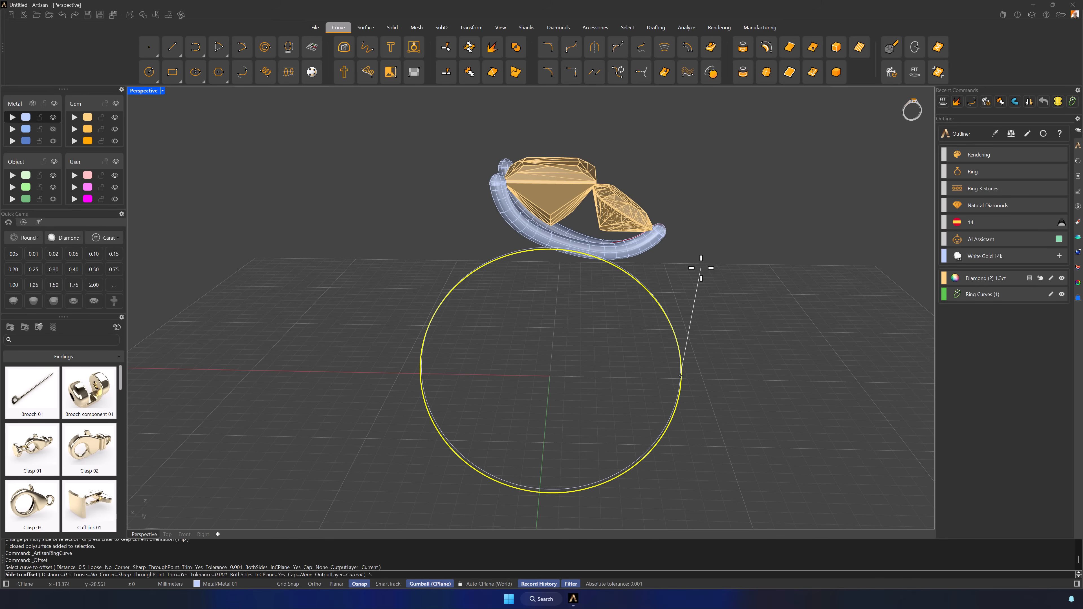
type(".5")
double_click(143, 91)
key("Return")
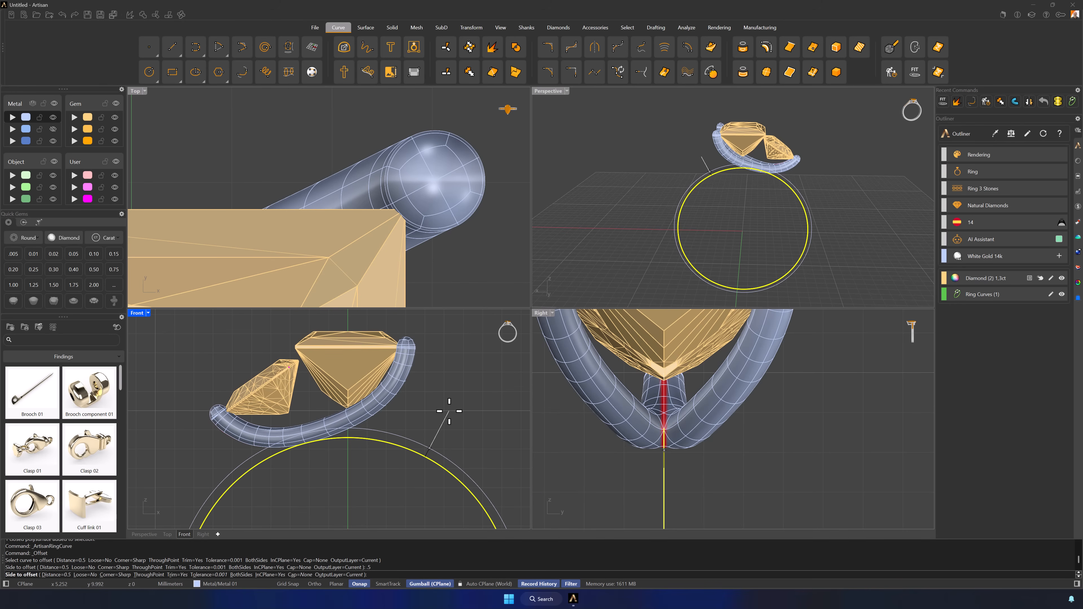
left_click(449, 412)
- Assign the reflected SubD pipe to the Metal 03 layer and hide that layer
right_click_drag(762, 237, 720, 242)
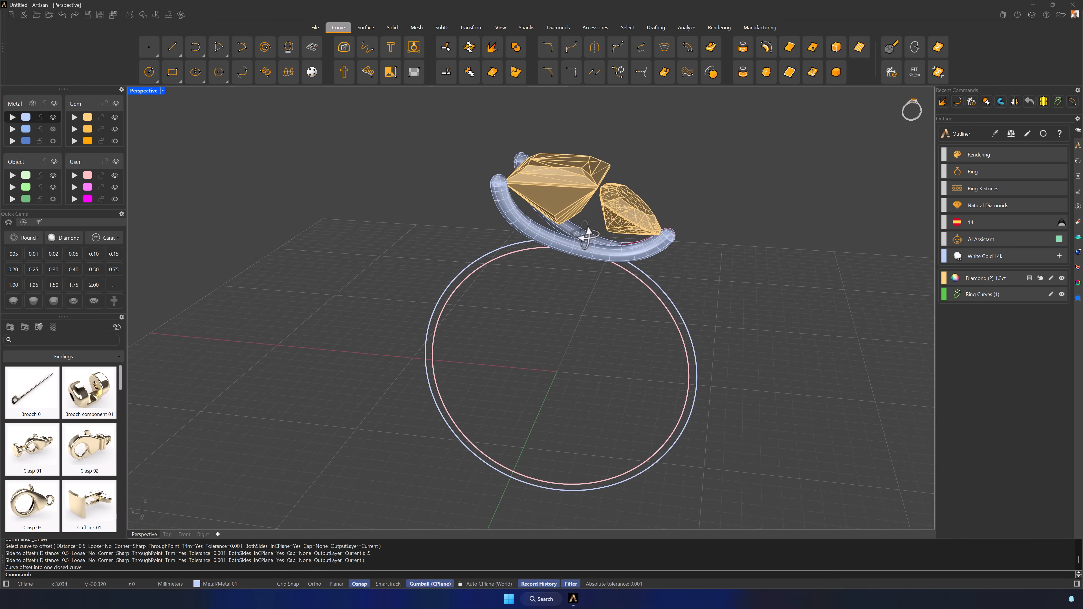
left_click(582, 249)
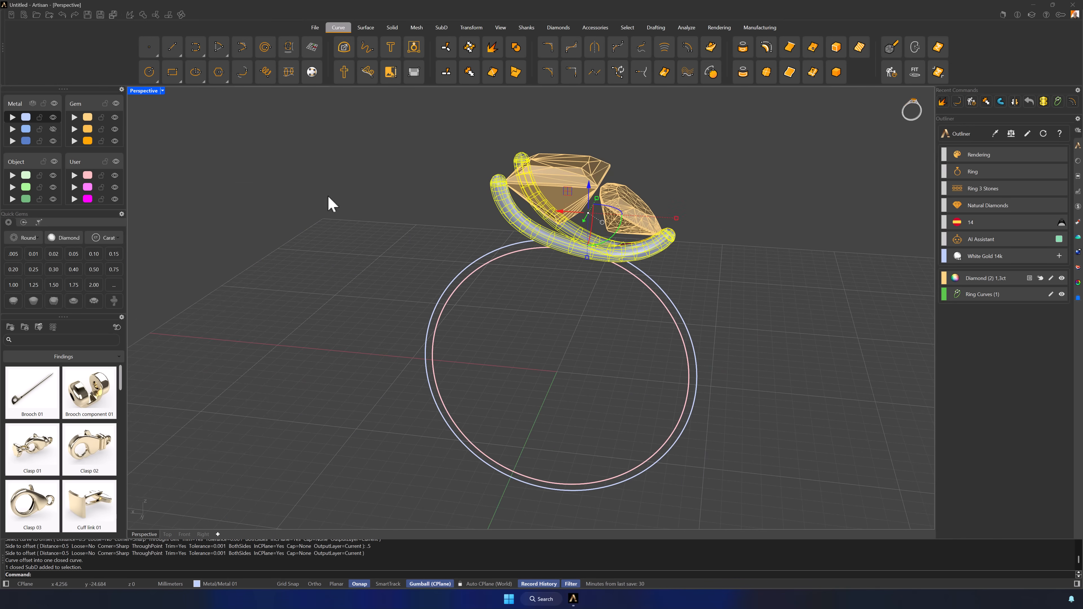
left_click(52, 141)
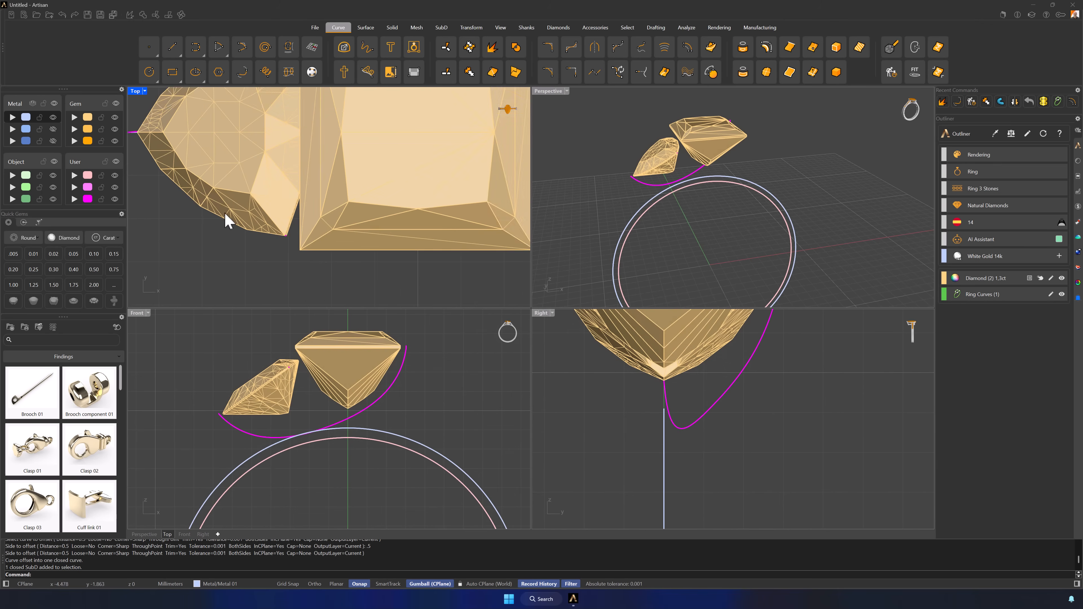
- Move the short line at the trillion's rear corner slightly outward, away from the stone, in the Top view
scroll(225, 213, "up", 2)
scroll(293, 242, "up", 2)
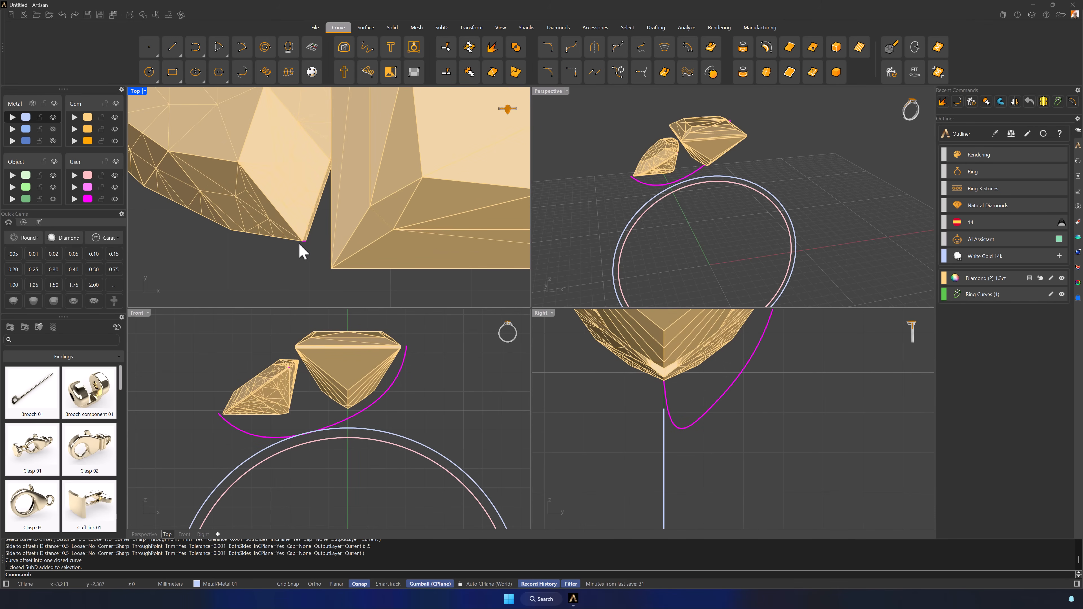
left_click(306, 243)
left_click(329, 264)
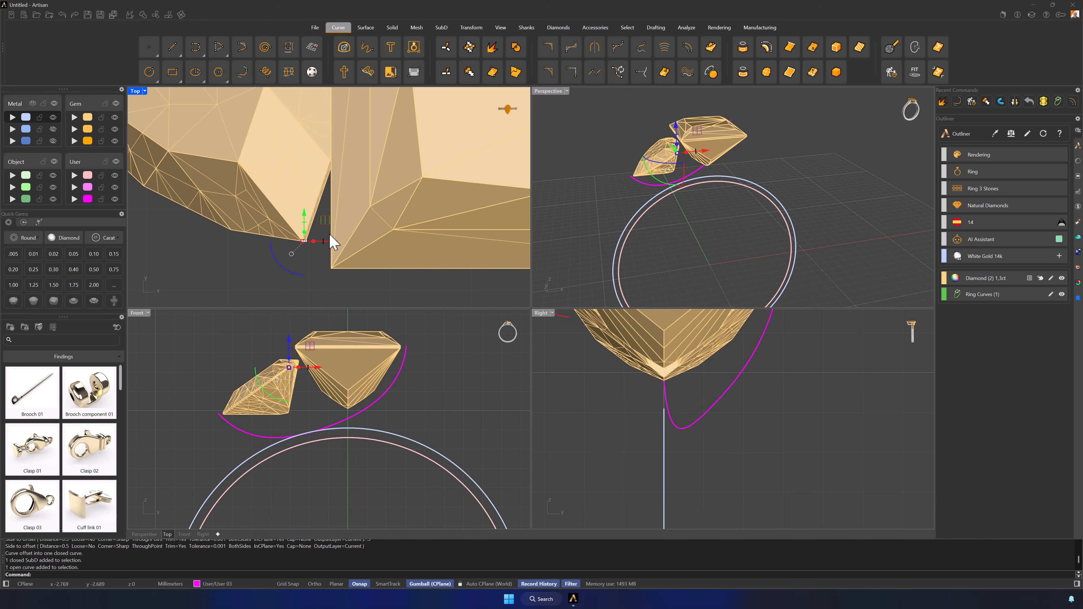
left_click_drag(329, 218, 331, 241)
left_click(312, 256)
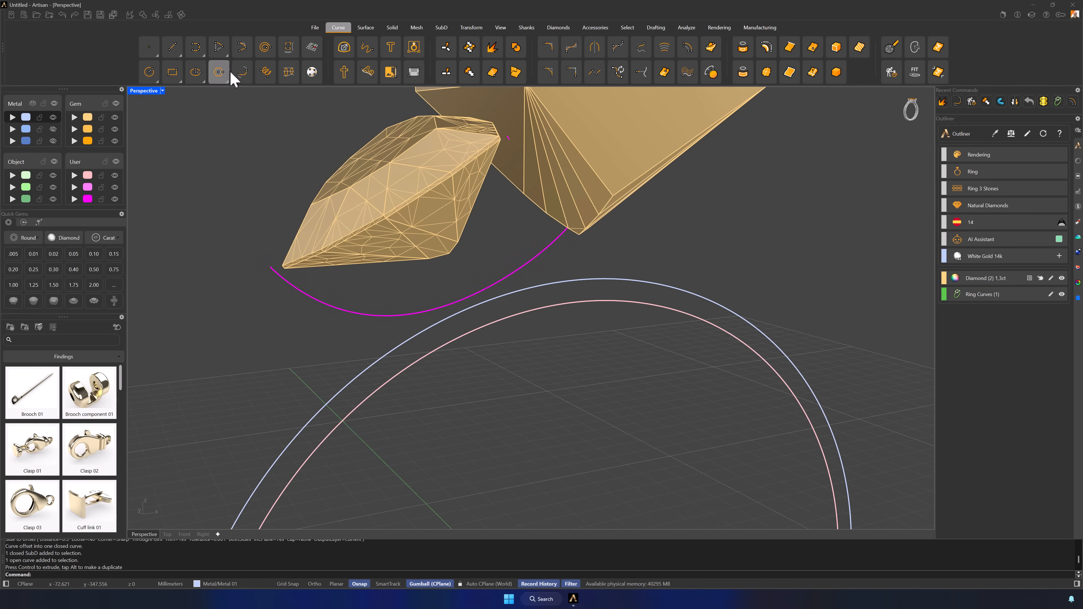
- Start a tangency blend curve from the trillion's rear corner line to the outer offset ring curve
left_click(239, 74)
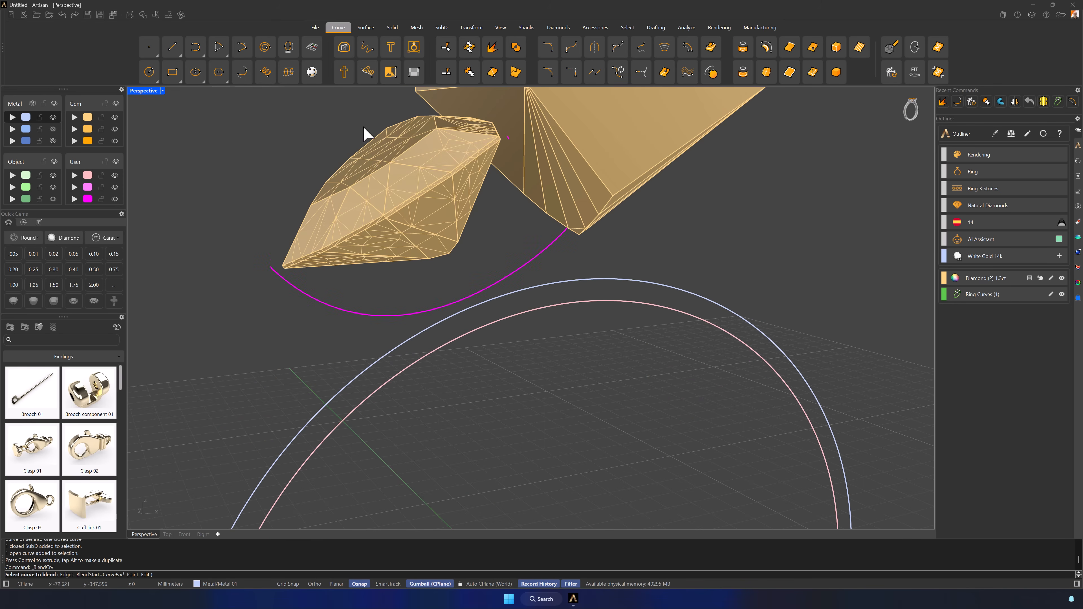
left_click(509, 139)
left_click(285, 444)
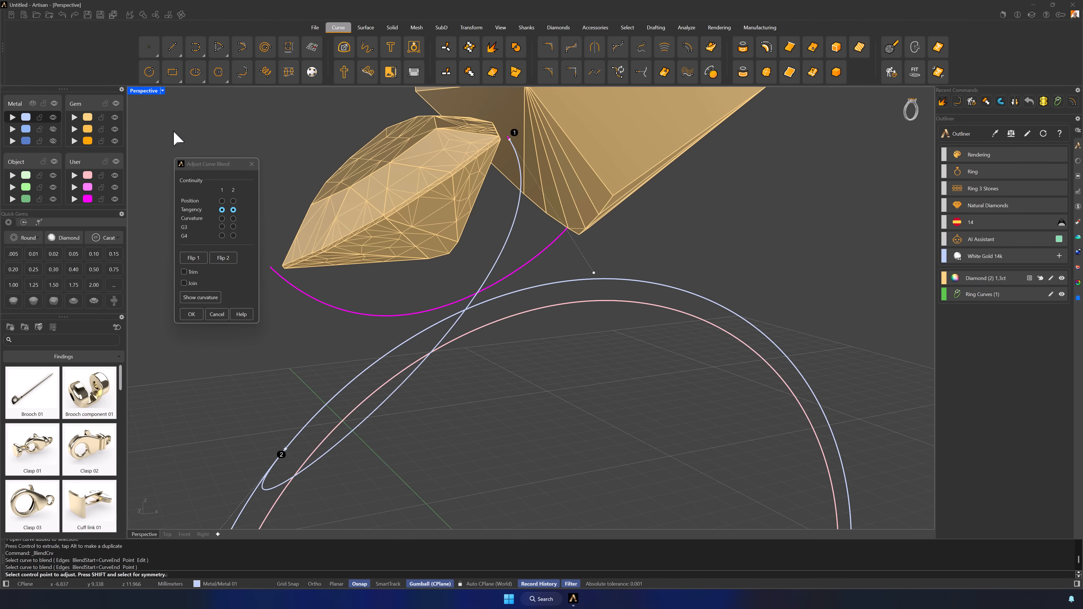
double_click(141, 92)
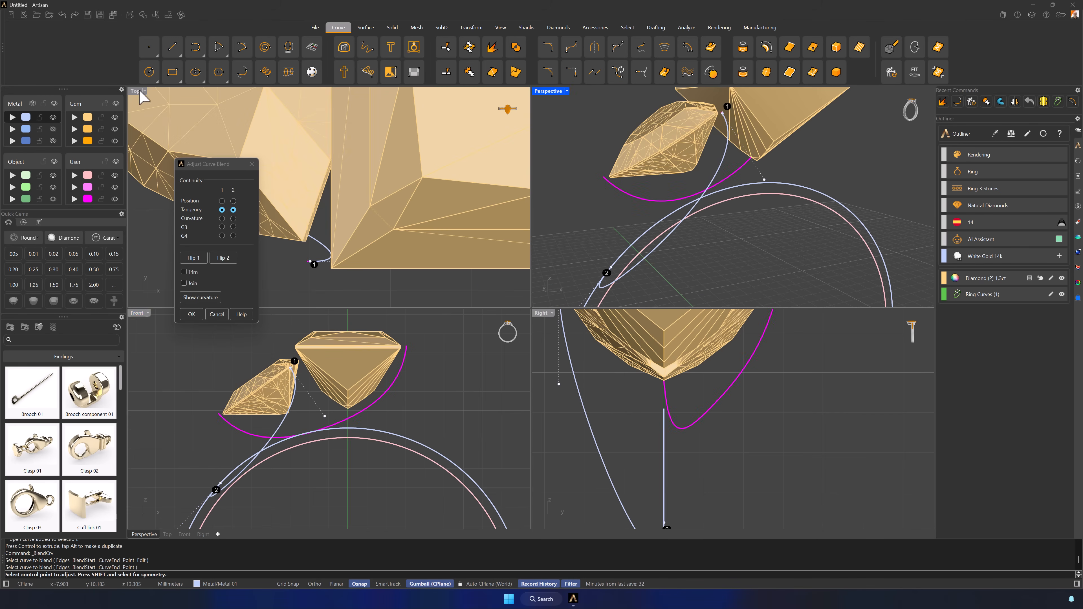
double_click(138, 313)
scroll(350, 354, "up", 3)
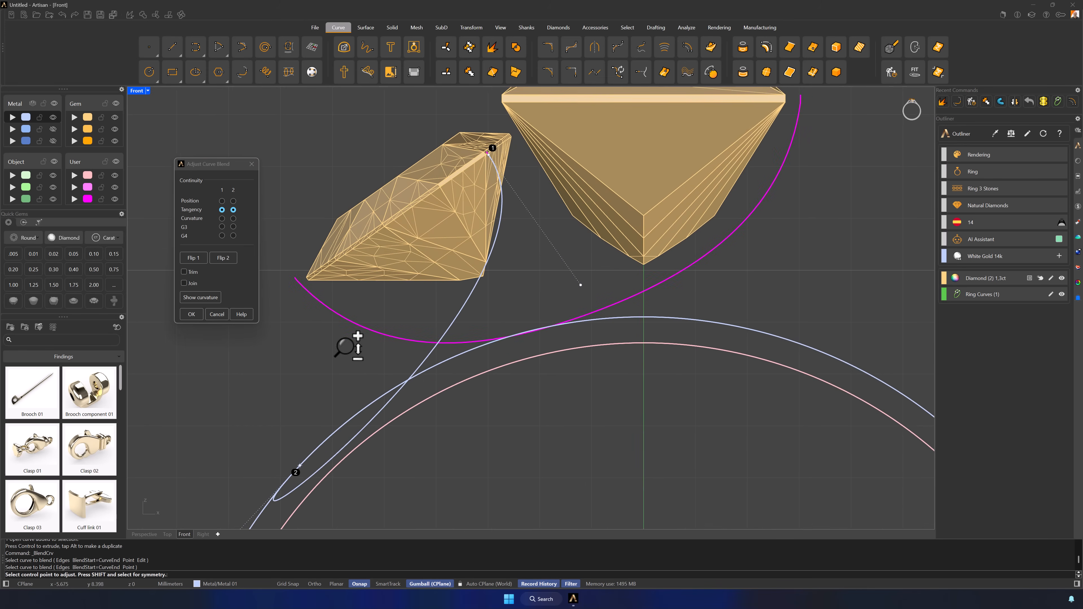
right_click_drag(364, 374, 374, 361)
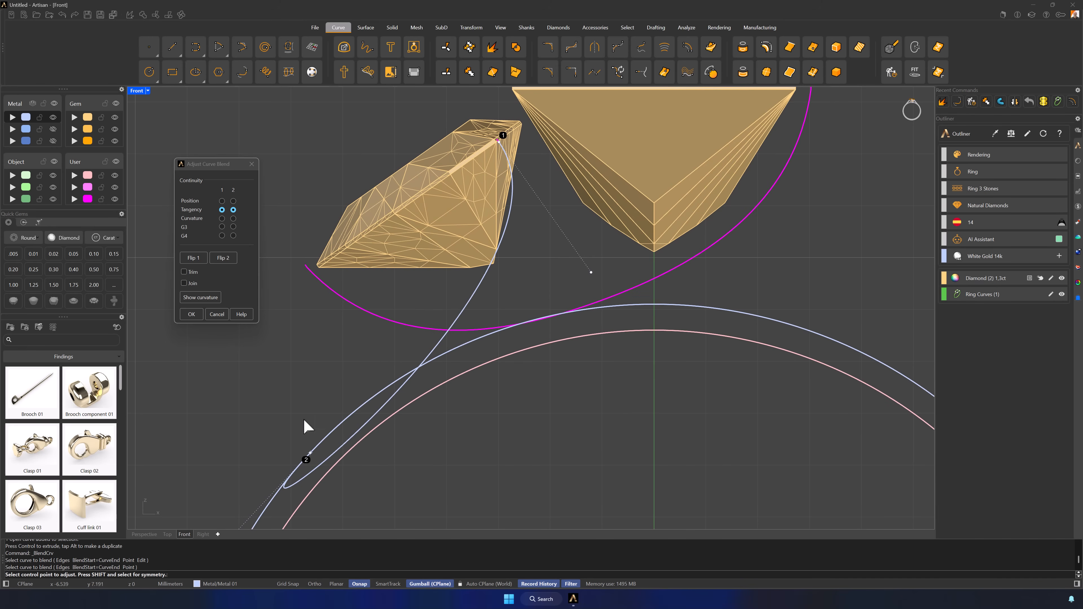
- Flip the blend at the ring end, shorten its handle at the trillion corner in the Front view, and accept it with the pipe shown
left_click(225, 260)
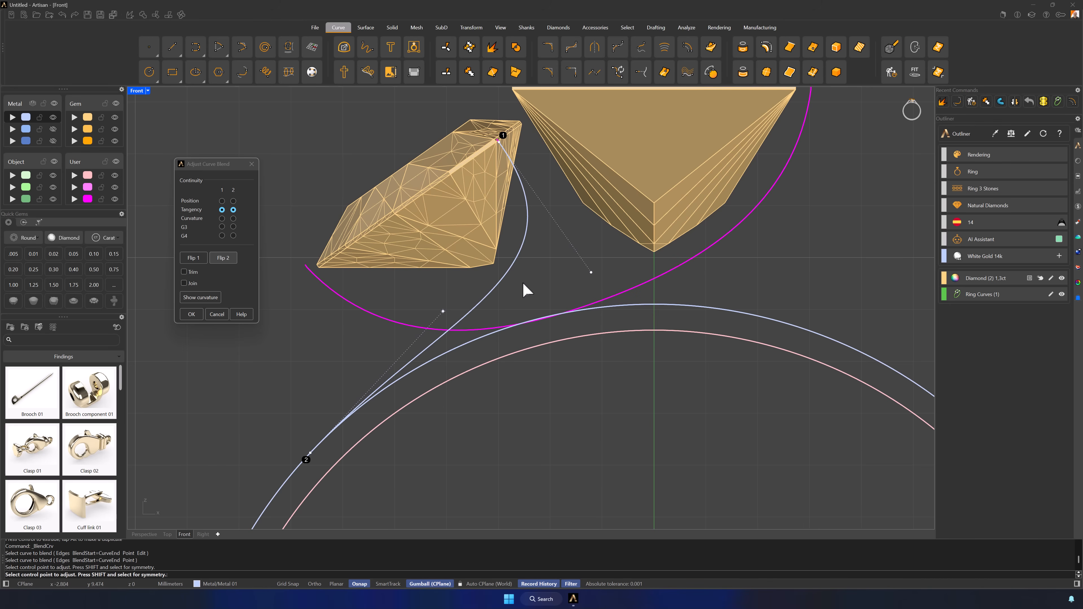
left_click(591, 273)
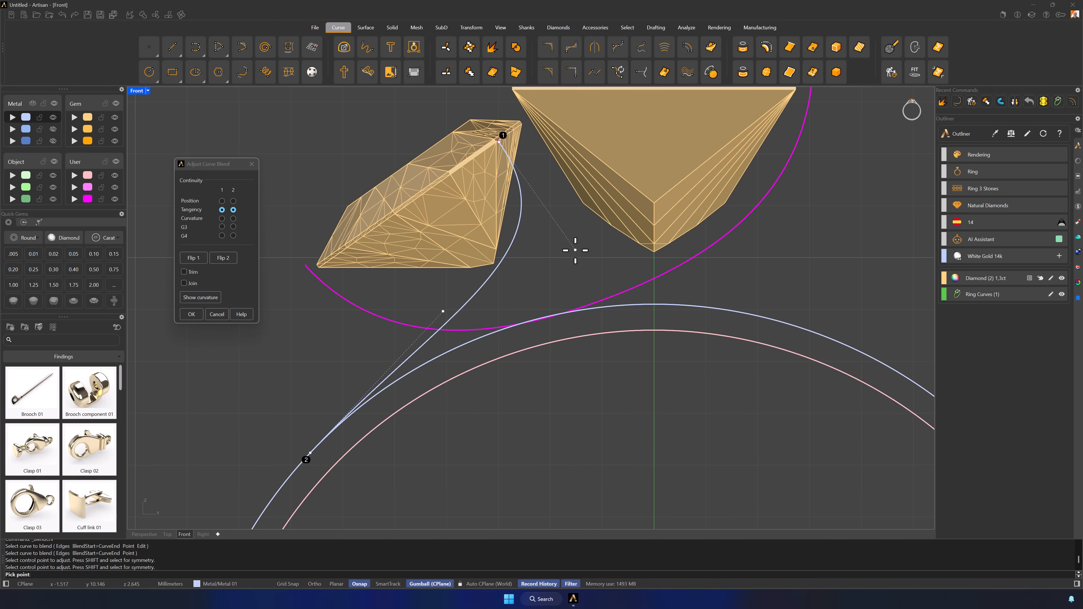
left_click(575, 250)
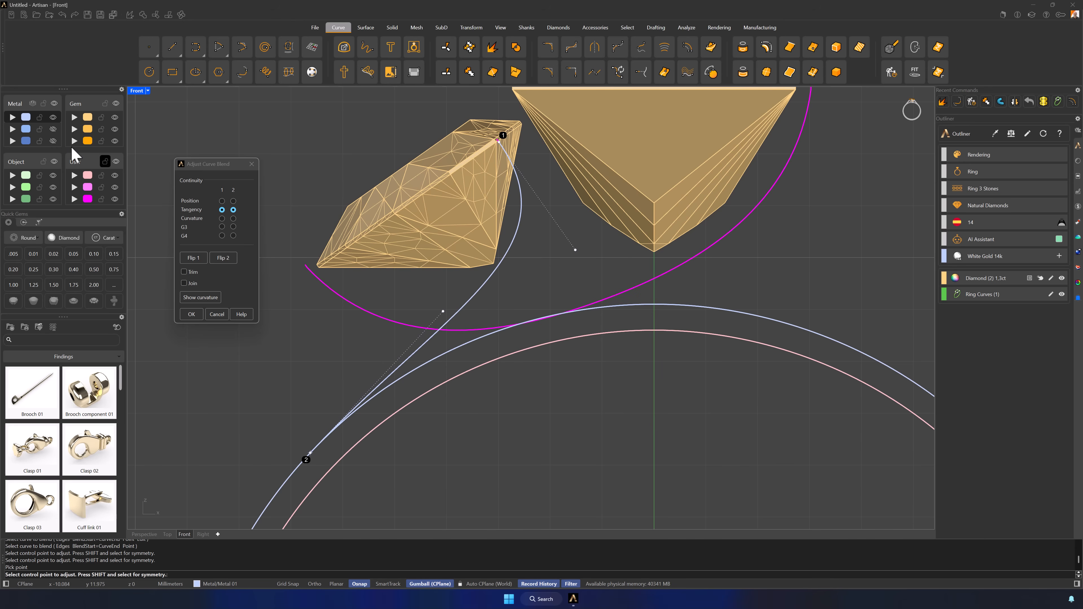
left_click(74, 187)
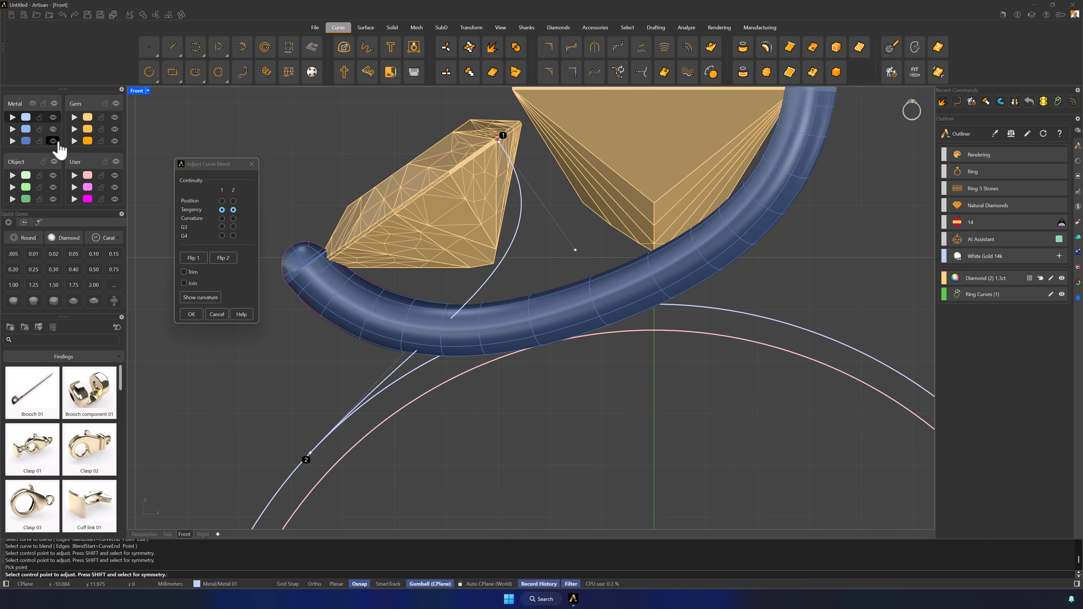
left_click(191, 314)
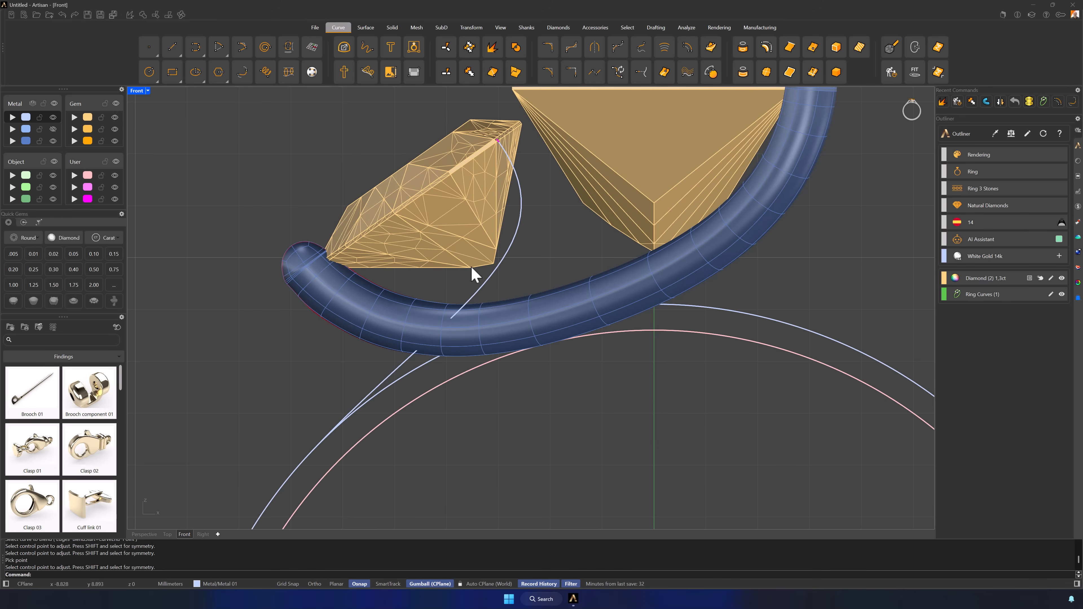
- Rebuild the new blend curve with 5 points and degree 3, deleting the input curve
left_click(506, 250)
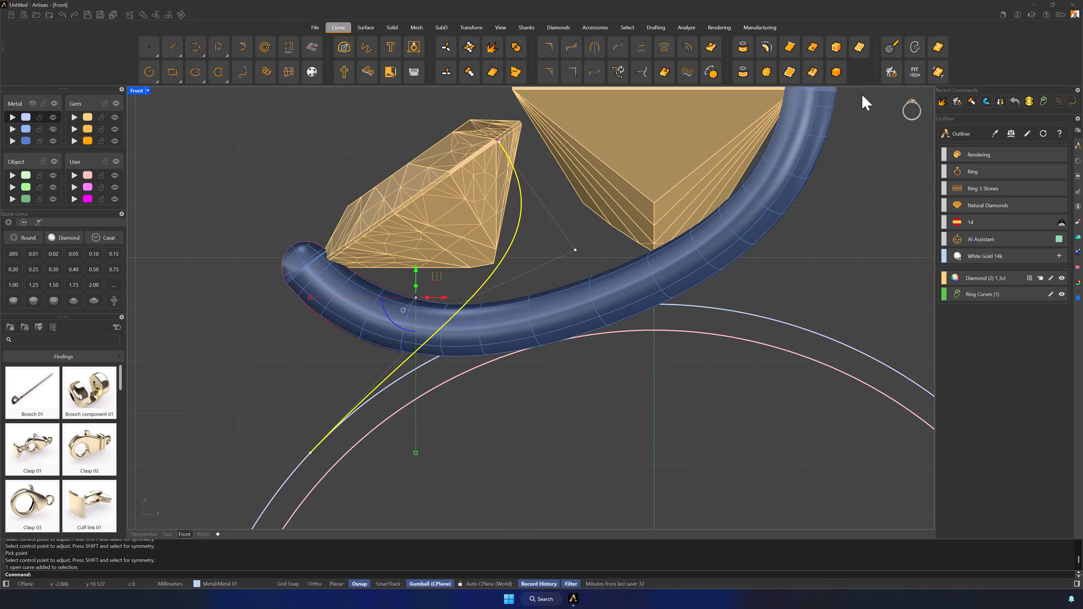
left_click(891, 71)
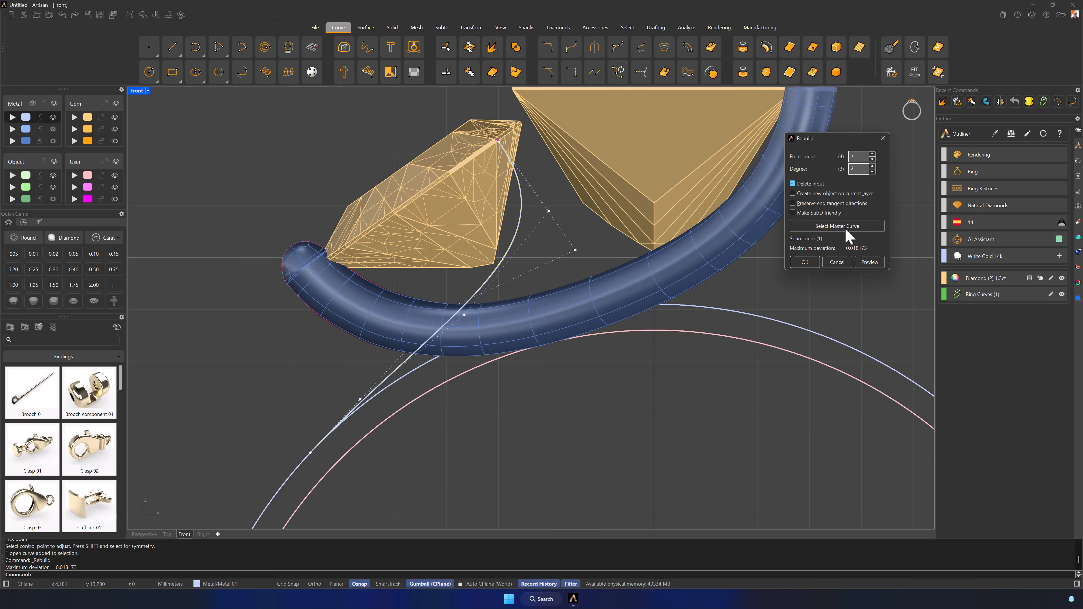
left_click(810, 263)
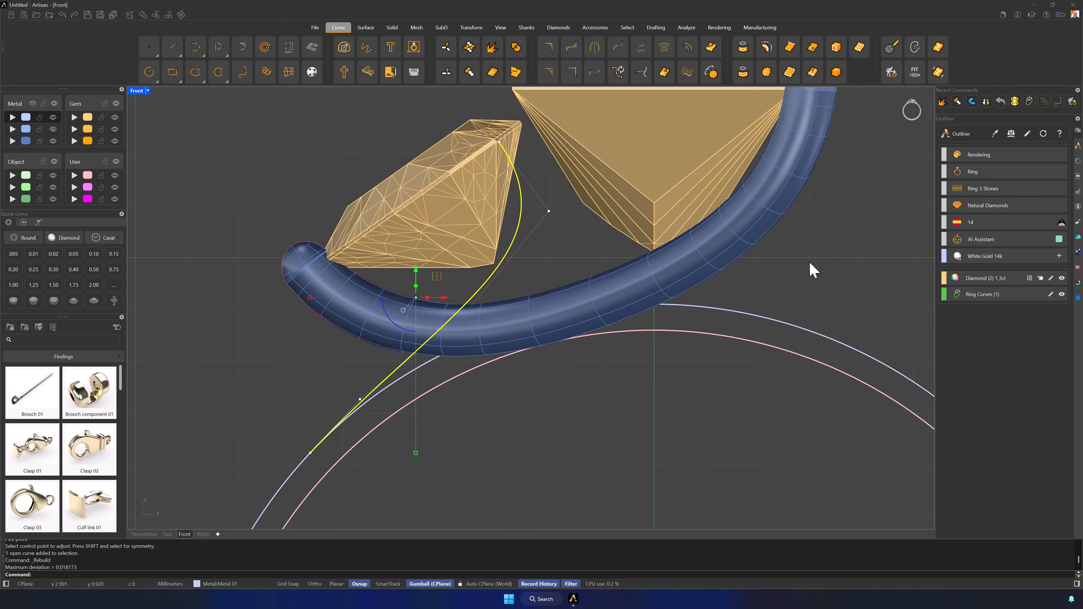
right_click_drag(756, 180, 666, 191, "shift")
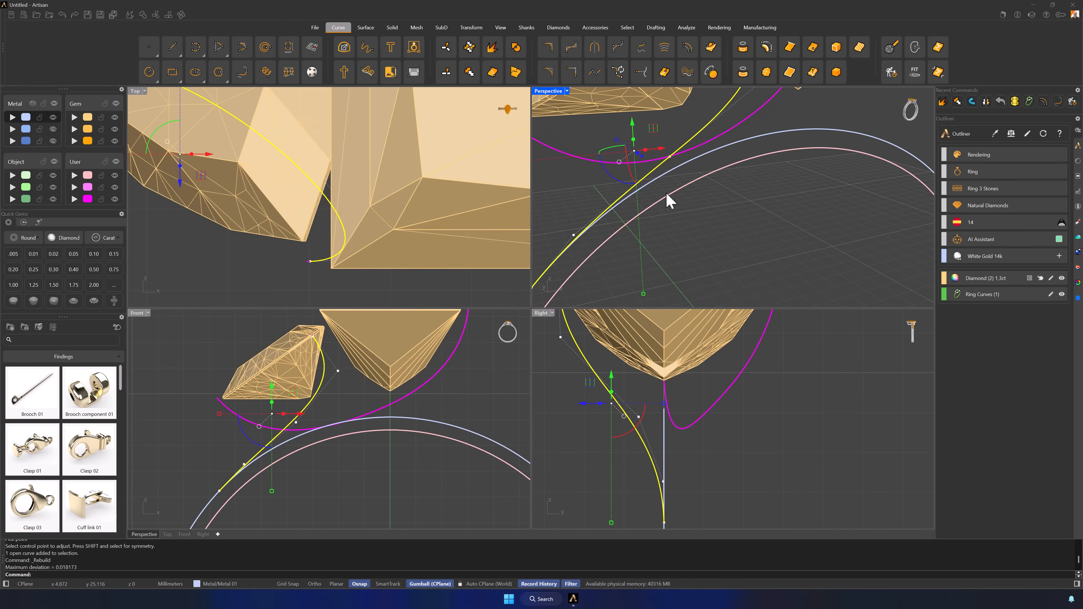
- Show the prong pipes on the third metal layer and move two middle control points of the rebuilt blend curve inward toward the ring's centre plane
left_click(681, 167)
left_click(687, 178)
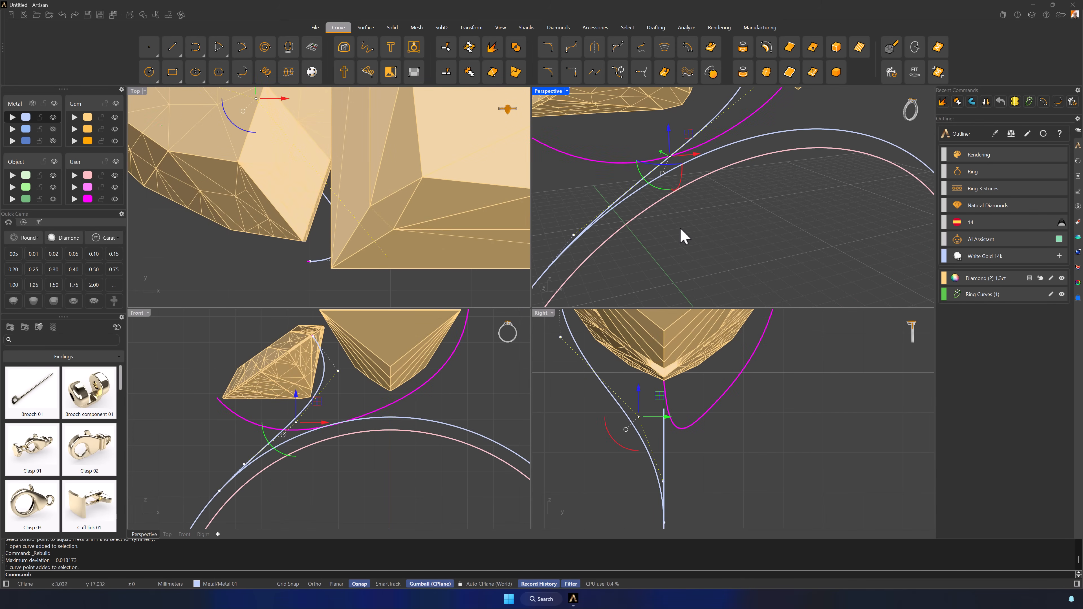
scroll(424, 186, "down", 3)
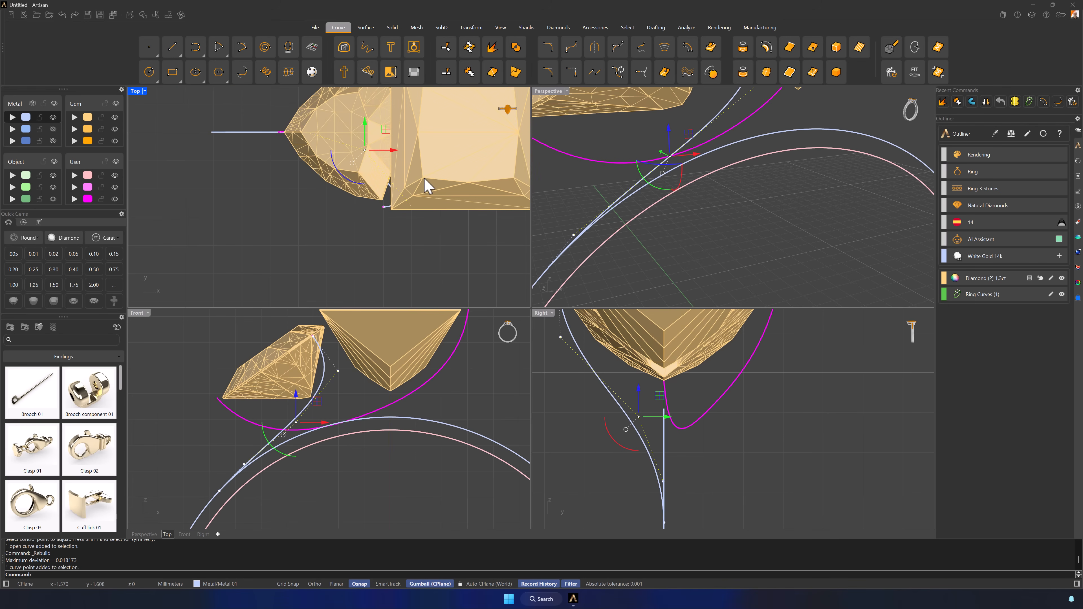
scroll(424, 186, "down", 3)
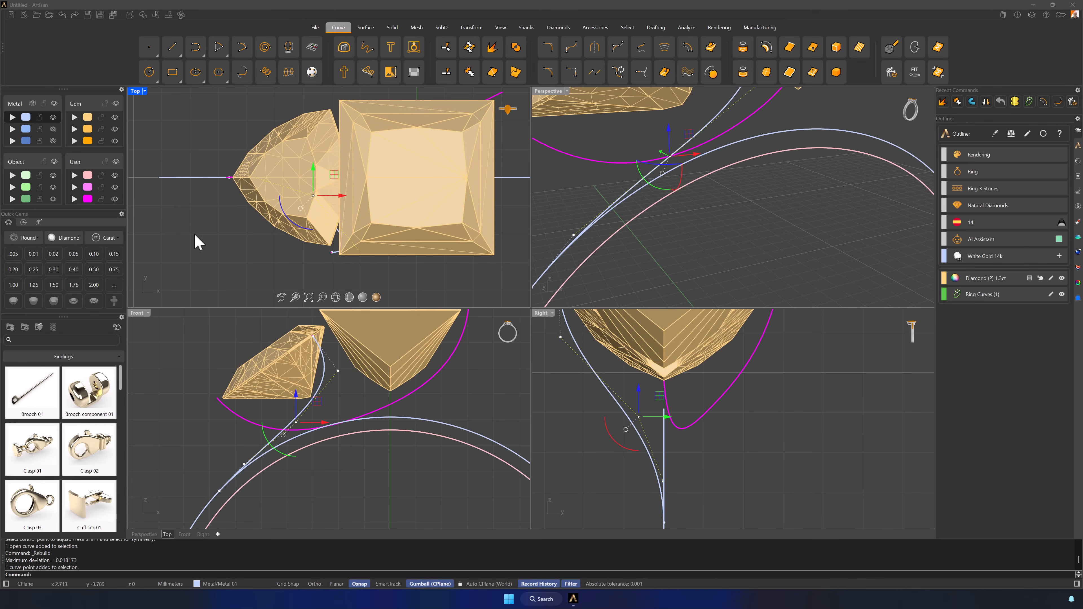
left_click(52, 141)
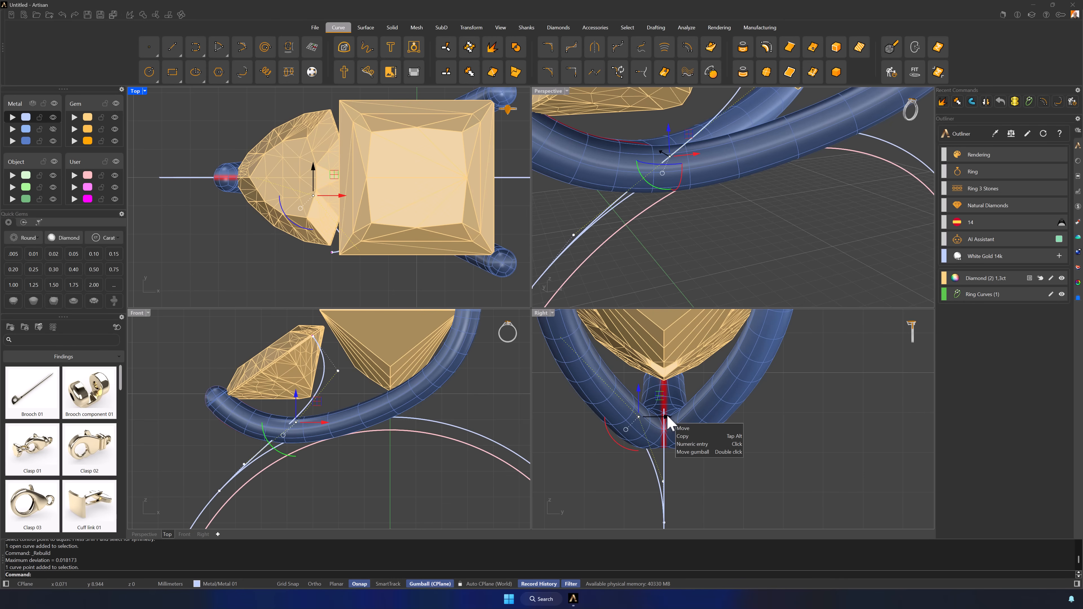
left_click_drag(666, 415, 690, 415)
right_click_drag(683, 211, 744, 213)
left_click_drag(729, 180, 709, 172)
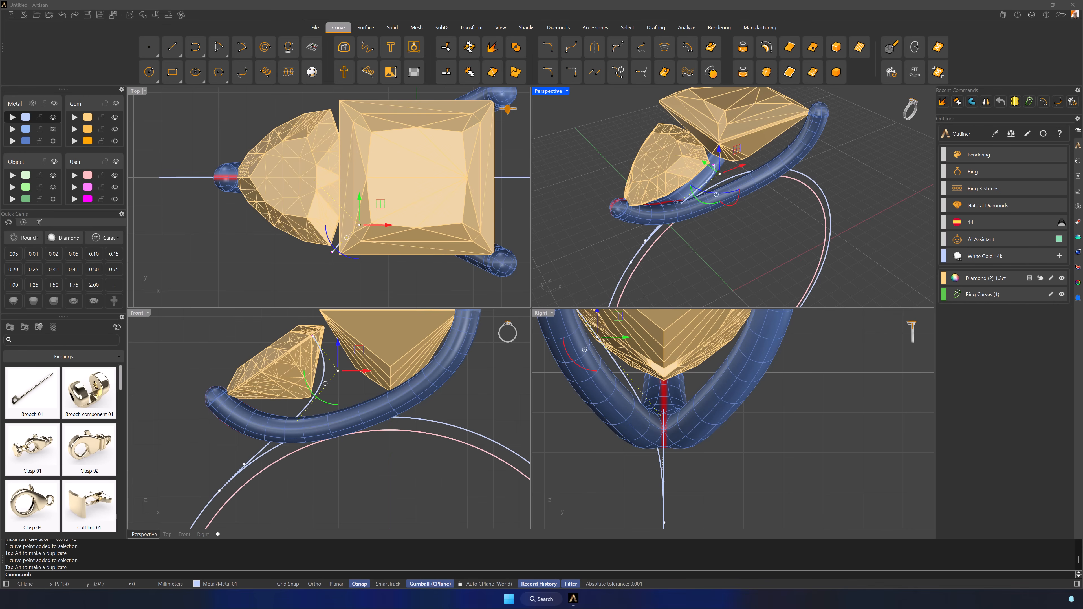
- Join the adjusted blend curve to the short line at the trillion's rear corner and place it on the User 03 layer
scroll(667, 216, "up", 4)
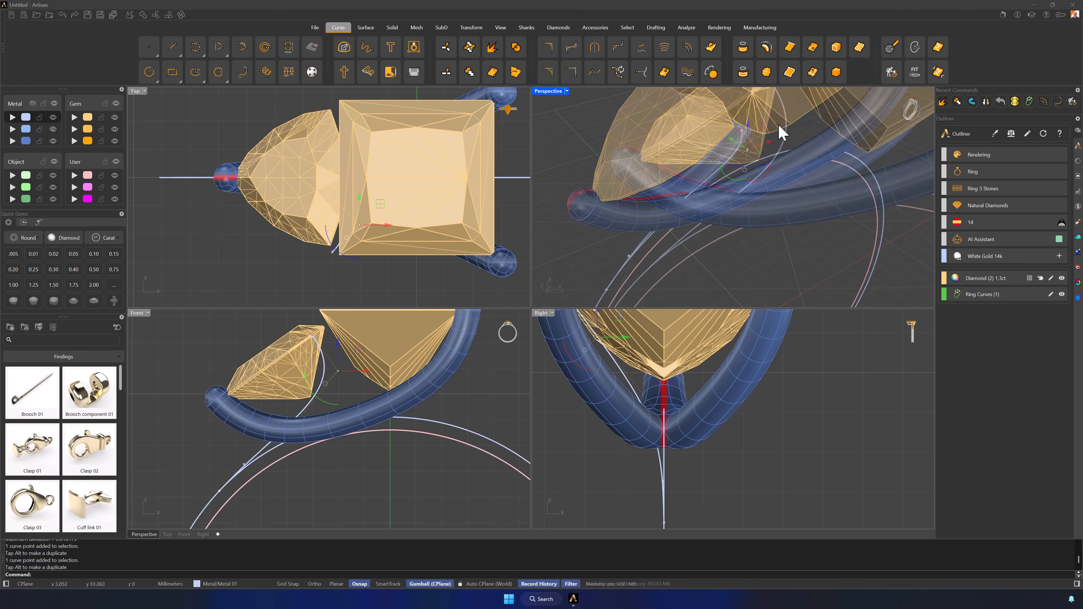
left_click(786, 113)
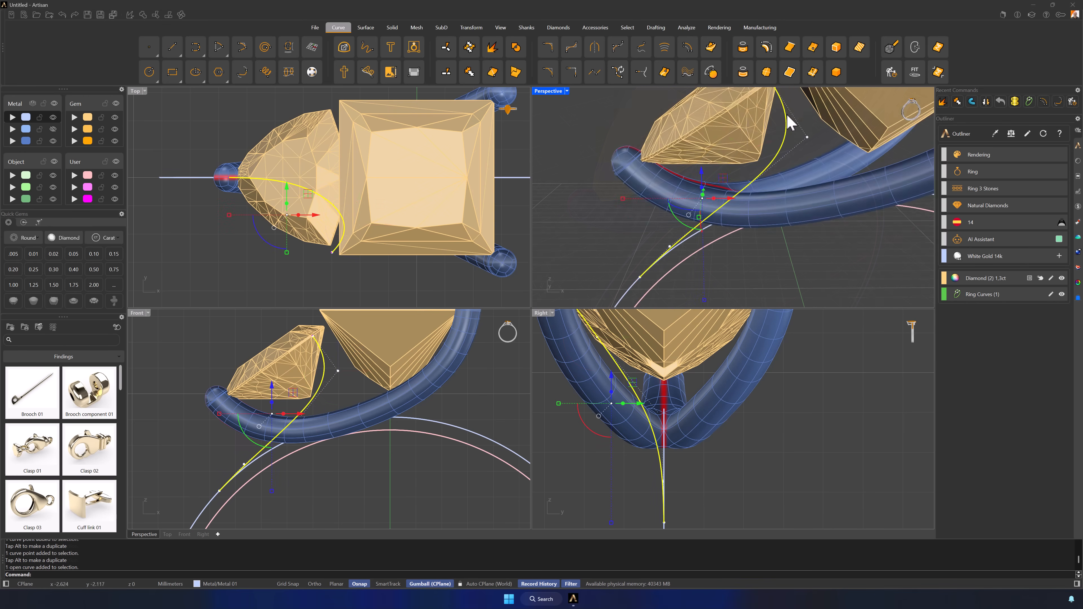
right_click_drag(812, 136, 799, 170)
scroll(798, 169, "up", 4)
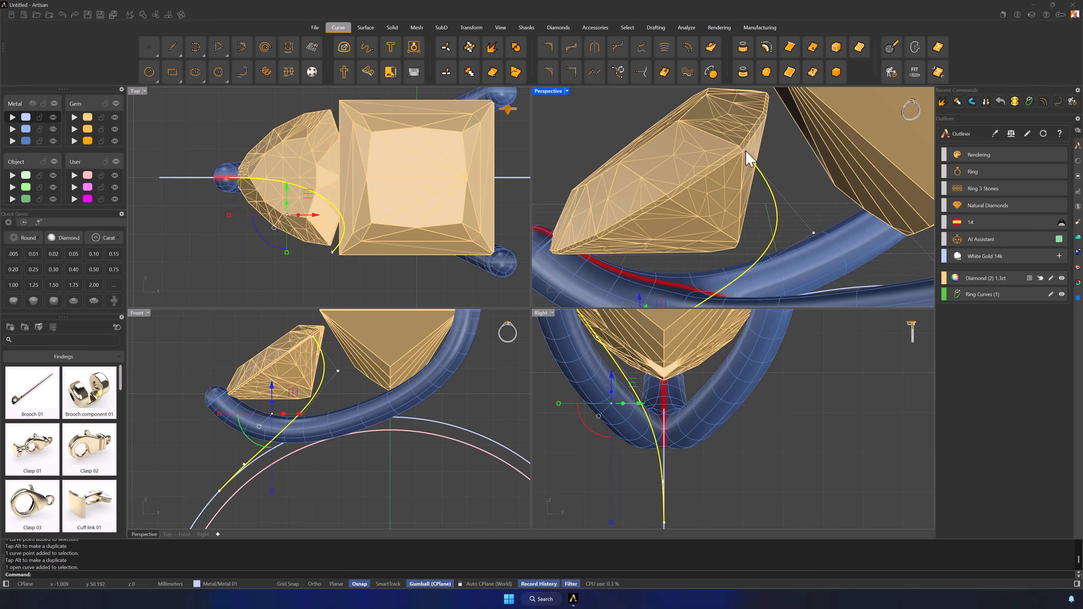
left_click(745, 152, "shift")
scroll(751, 245, "down", 7)
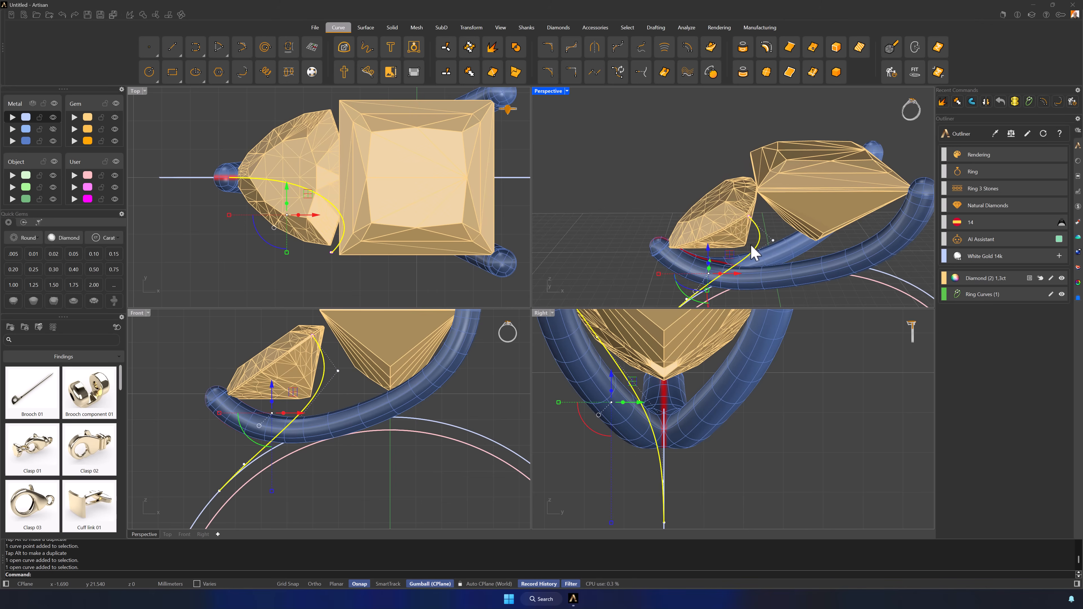
scroll(751, 253, "down", 2)
right_click_drag(752, 245, 751, 202, "shift")
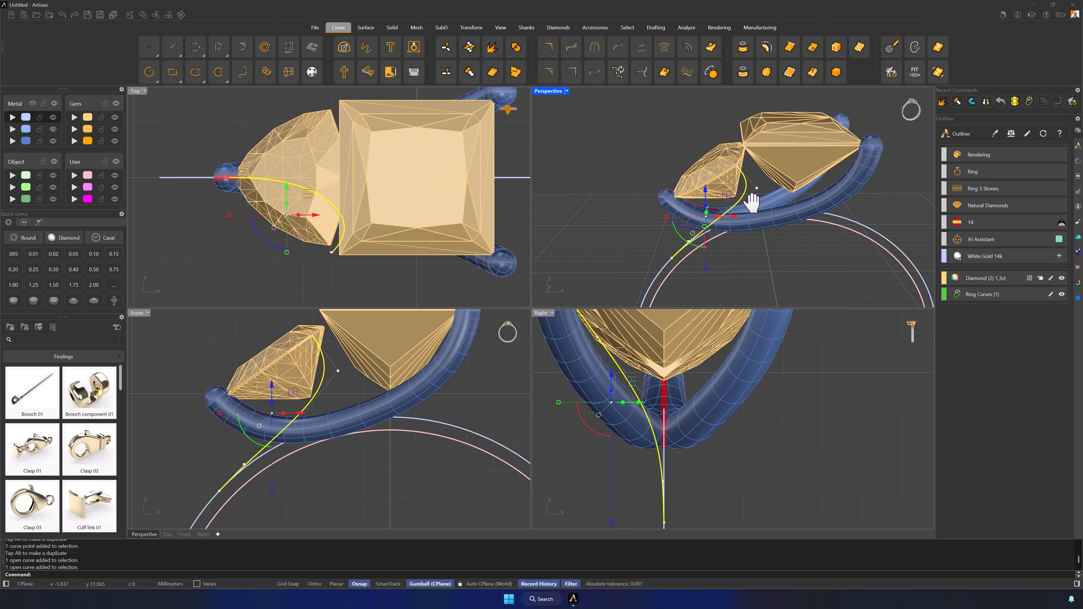
left_click(143, 15)
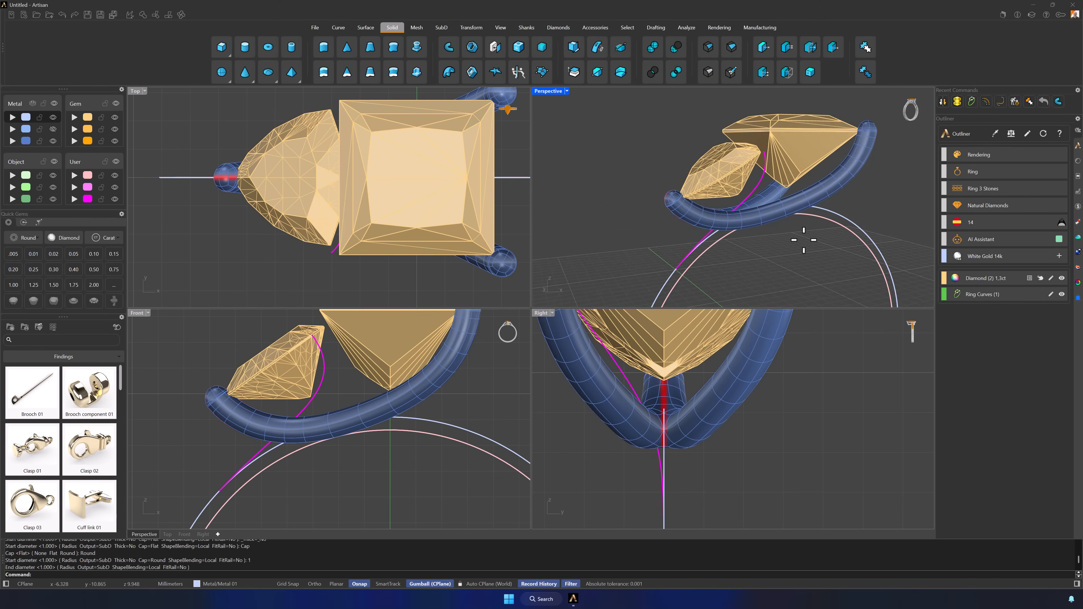
- Delete the control point at the kink near the upper end of the joined curve beside the trillion's rear corner
left_click(755, 194)
scroll(755, 197, "up", 10)
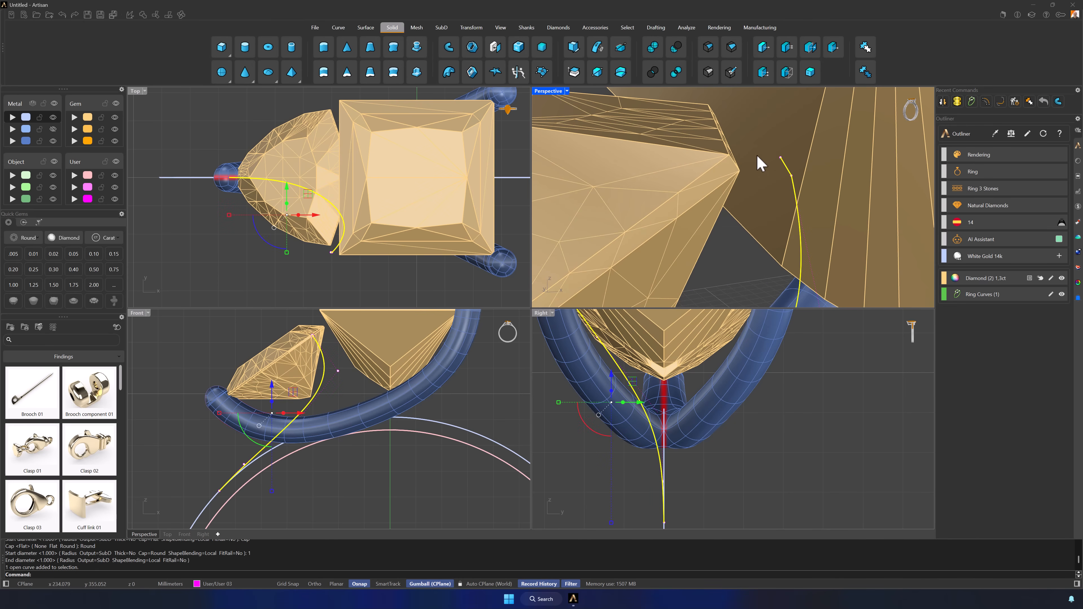
left_click(792, 175)
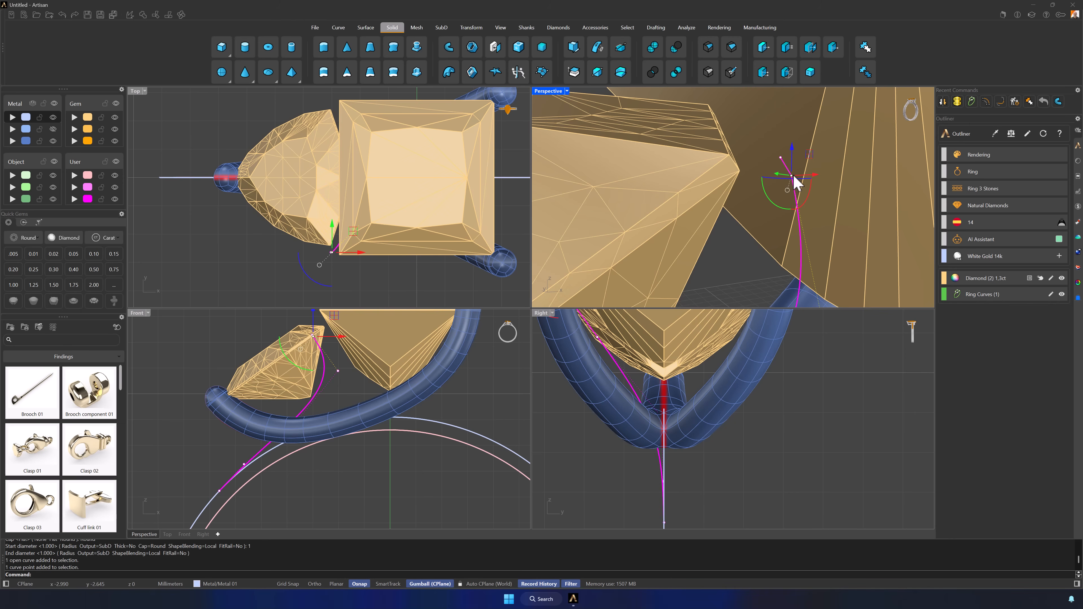
key("Delete")
scroll(771, 194, "down", 8)
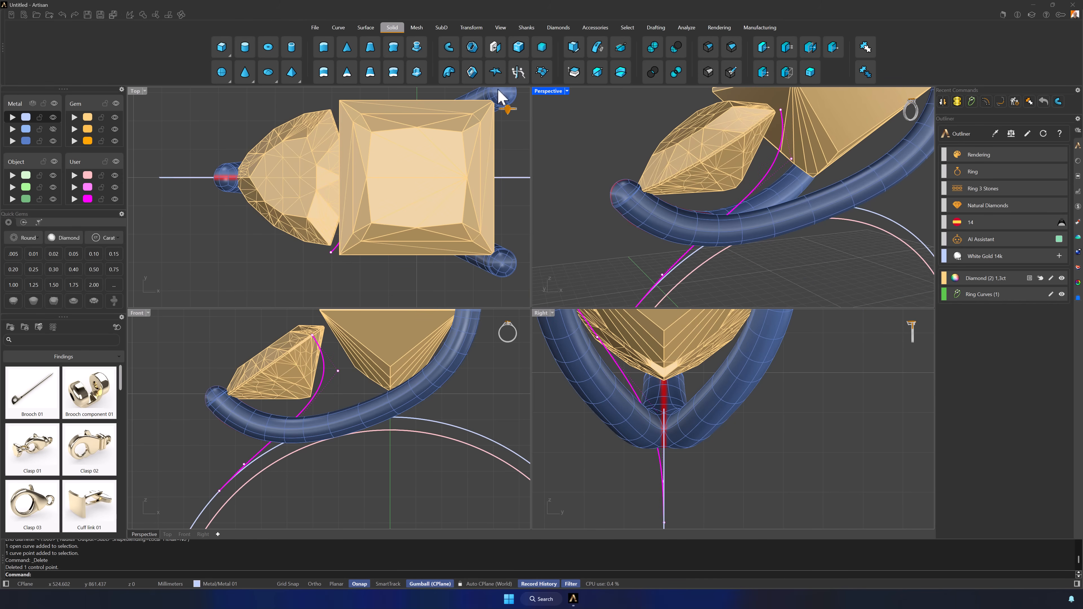
- Create a SubD pipe along the joined curve with round caps and a 1 mm start and end diameter
left_click(448, 72)
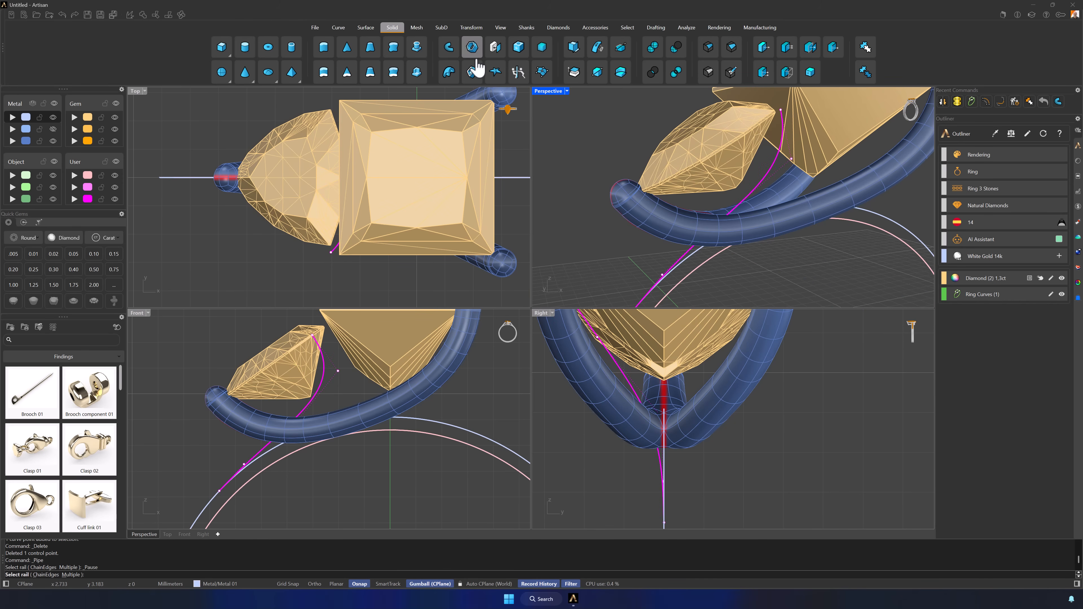
left_click(772, 165)
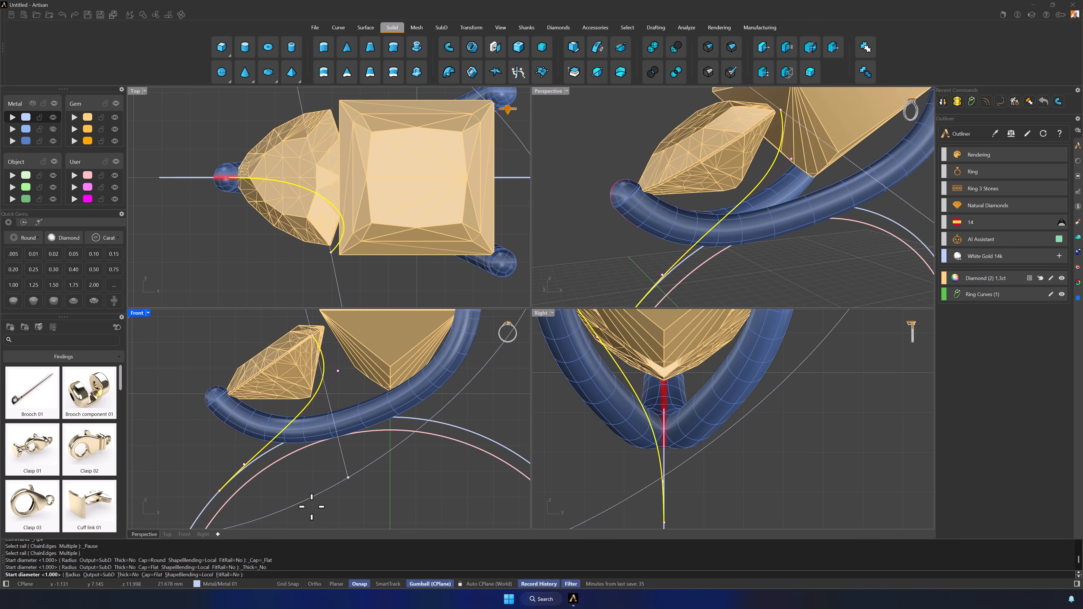
left_click(153, 575)
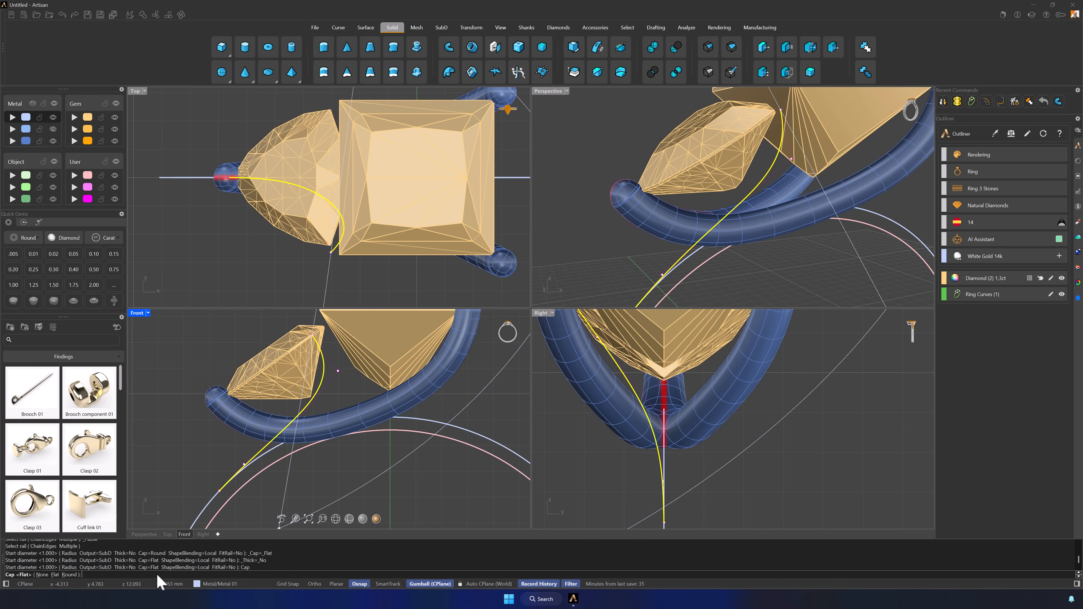
left_click(72, 575)
type("1.000")
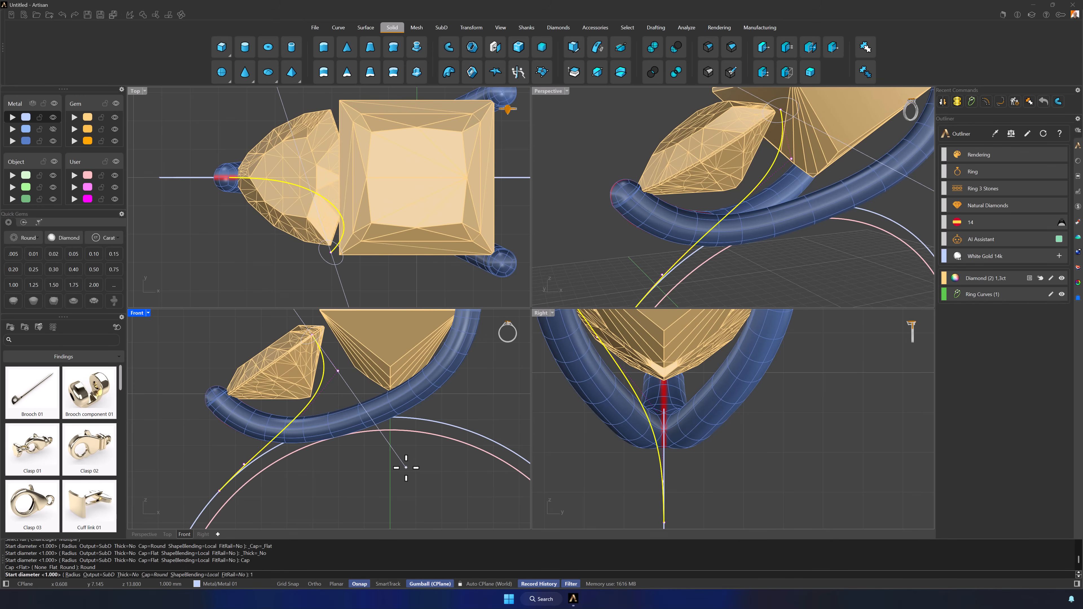
key("Return")
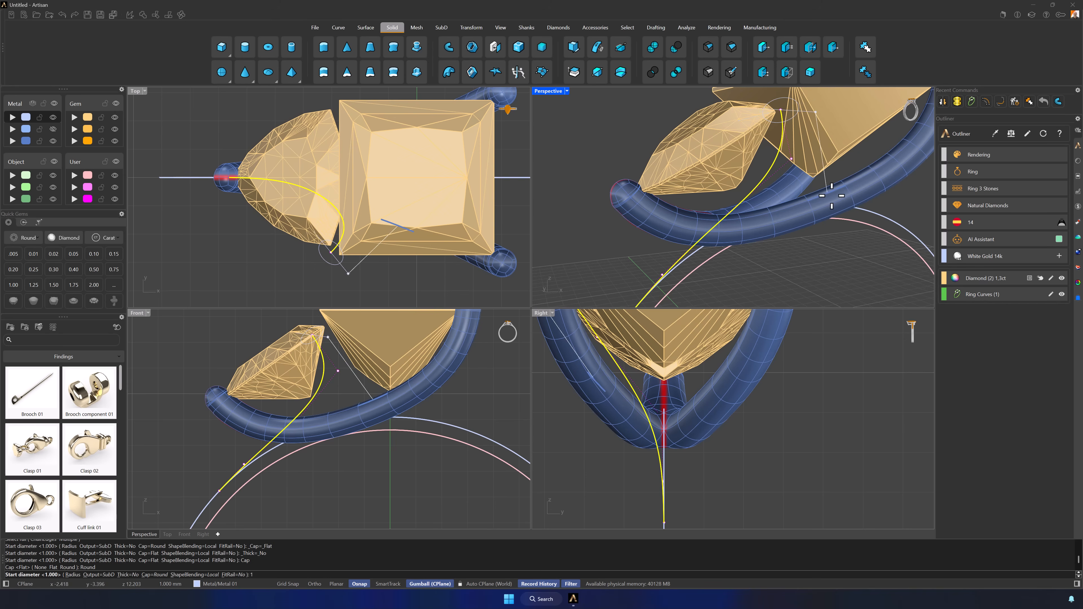
key("Return")
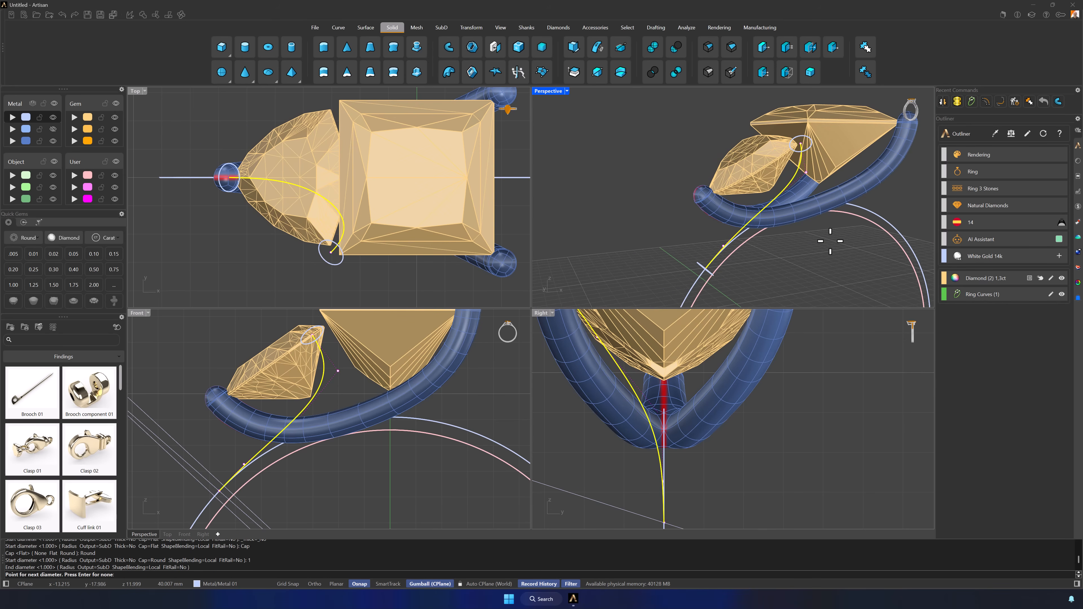
key("Return")
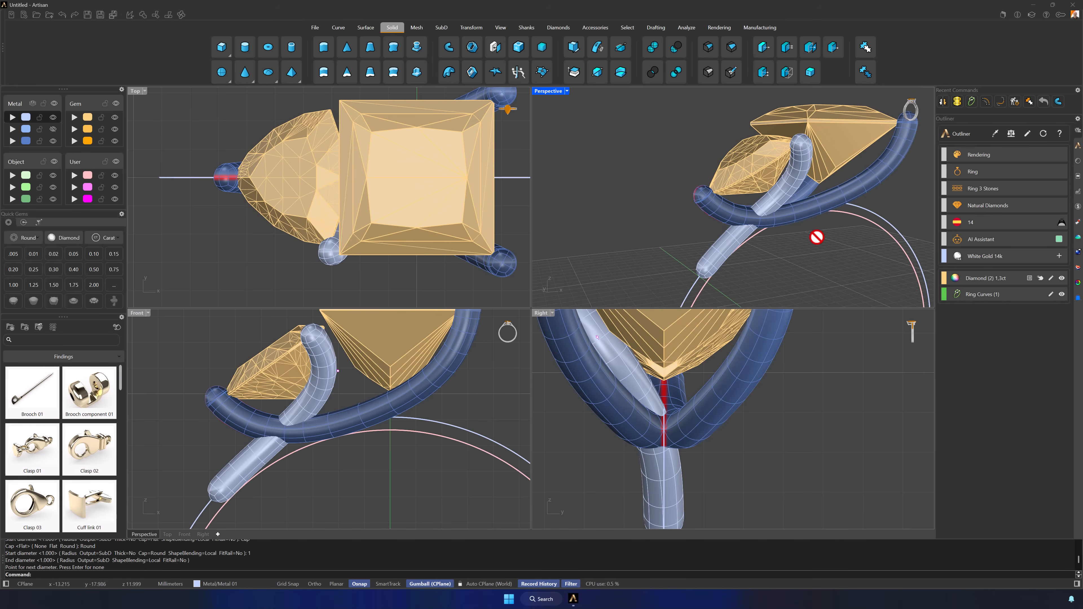
- Reflect the new SubD prong pipe about the X axis, keeping the current orientation
right_click_drag(817, 239, 781, 194)
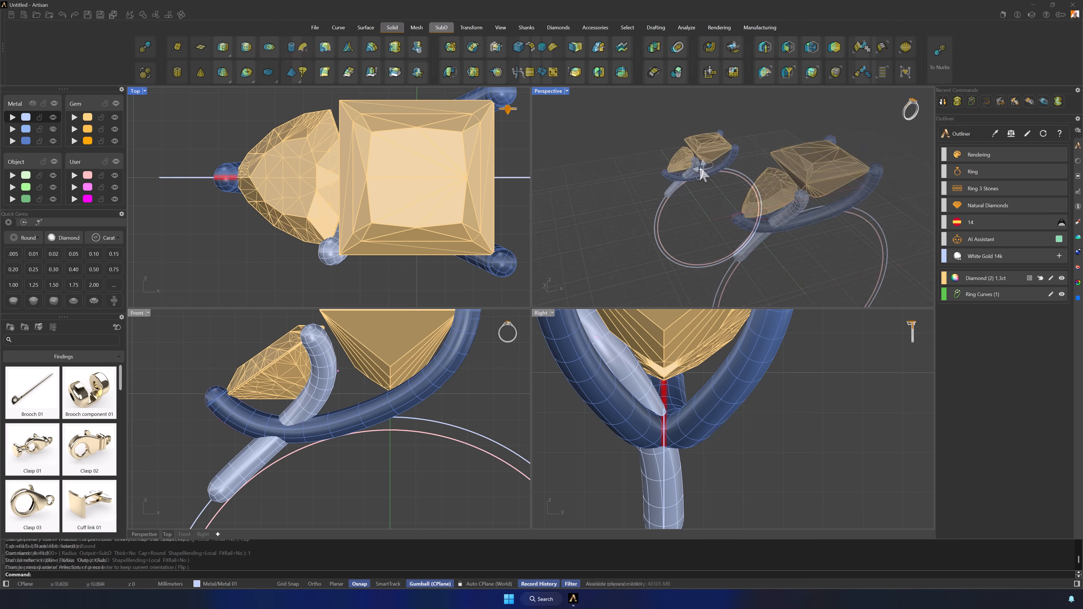
left_click(695, 164)
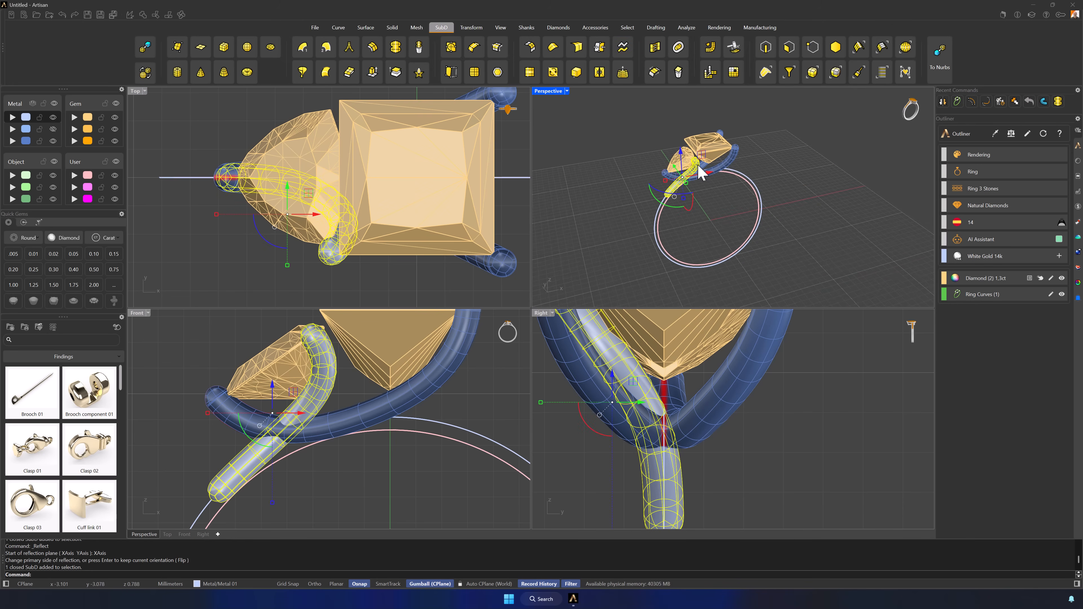
left_click(397, 49)
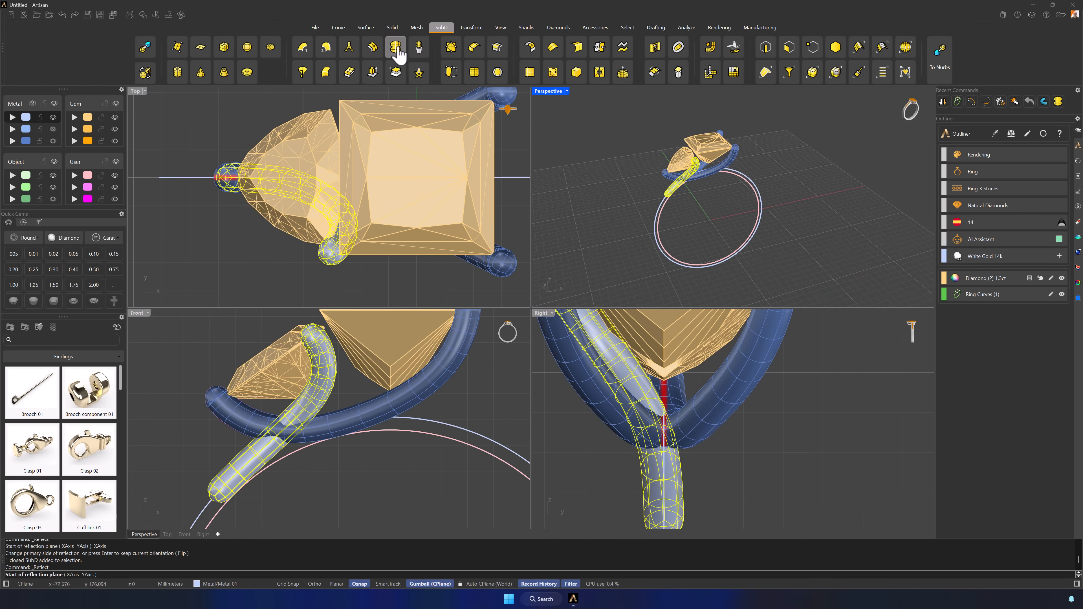
left_click(73, 574)
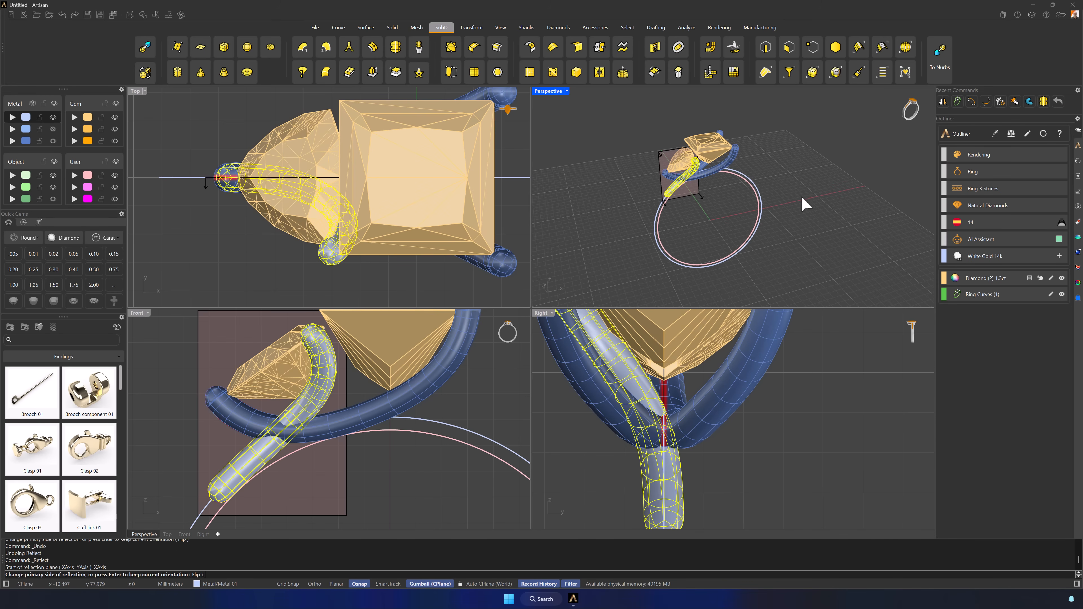
key("Return")
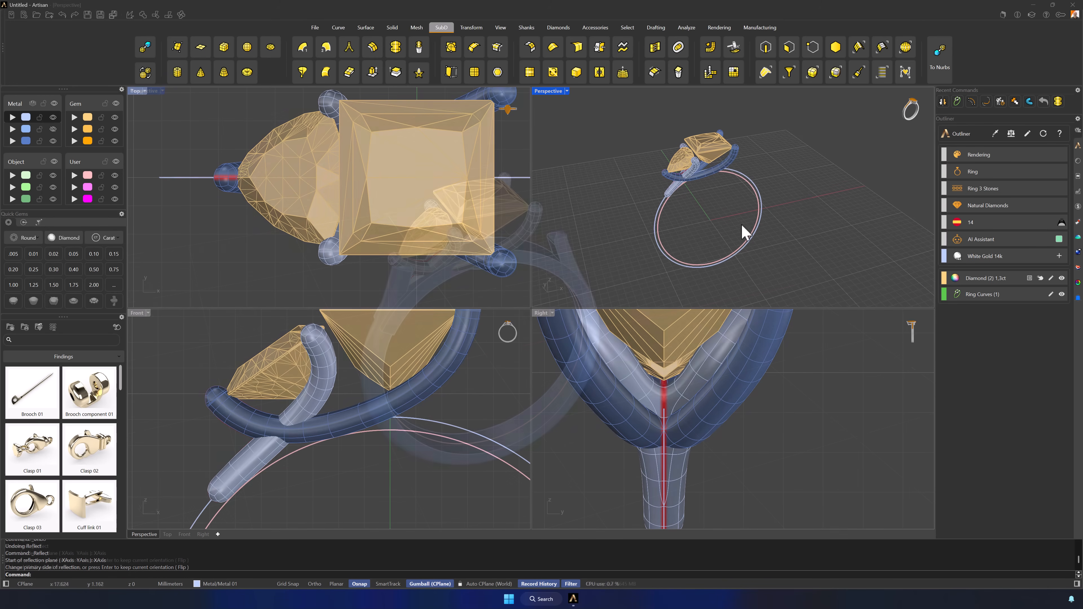
- Show the cathedral shank in the enlarged Perspective view, turn off its bridge, and accept the edit
scroll(500, 322, "up", 3)
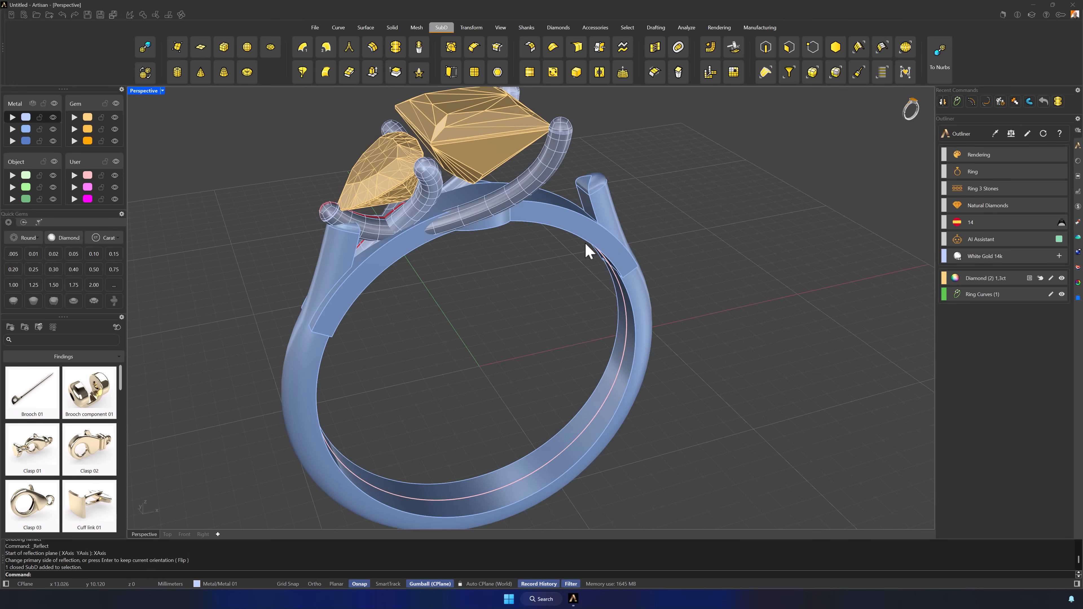
scroll(606, 277, "down", 3)
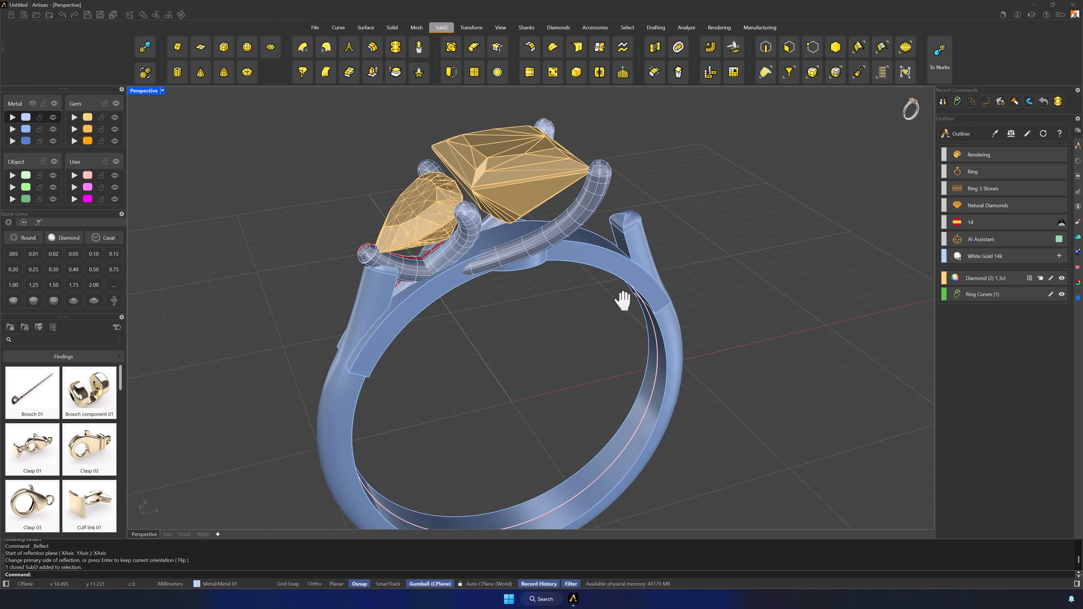
mouse_move(682, 304)
right_mouse_down()
mouse_move(696, 305)
mouse_move(678, 300)
right_mouse_up()
left_click(672, 298)
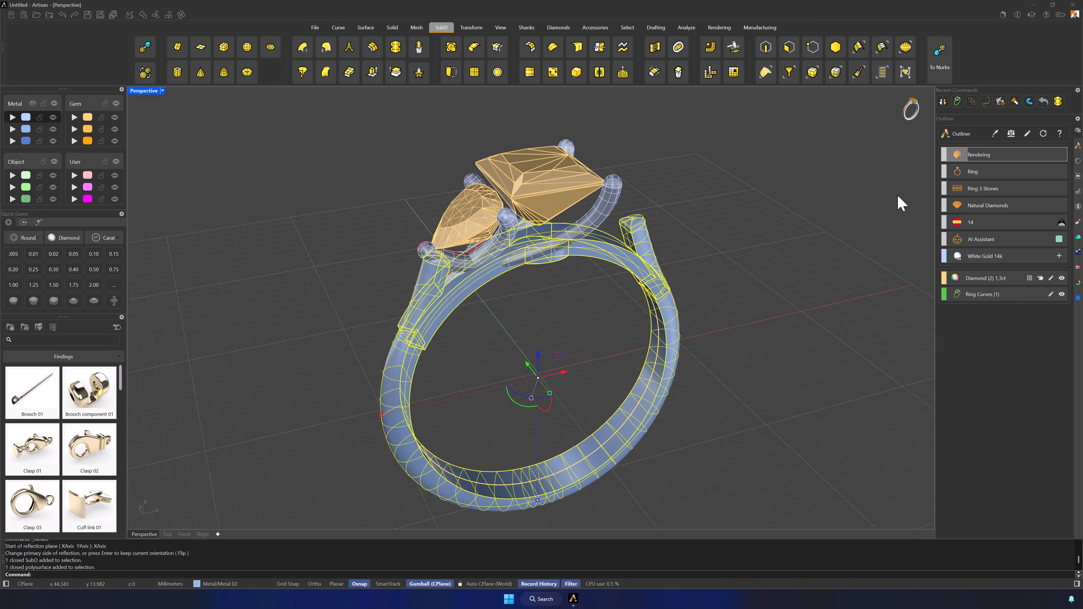
left_click(1027, 134)
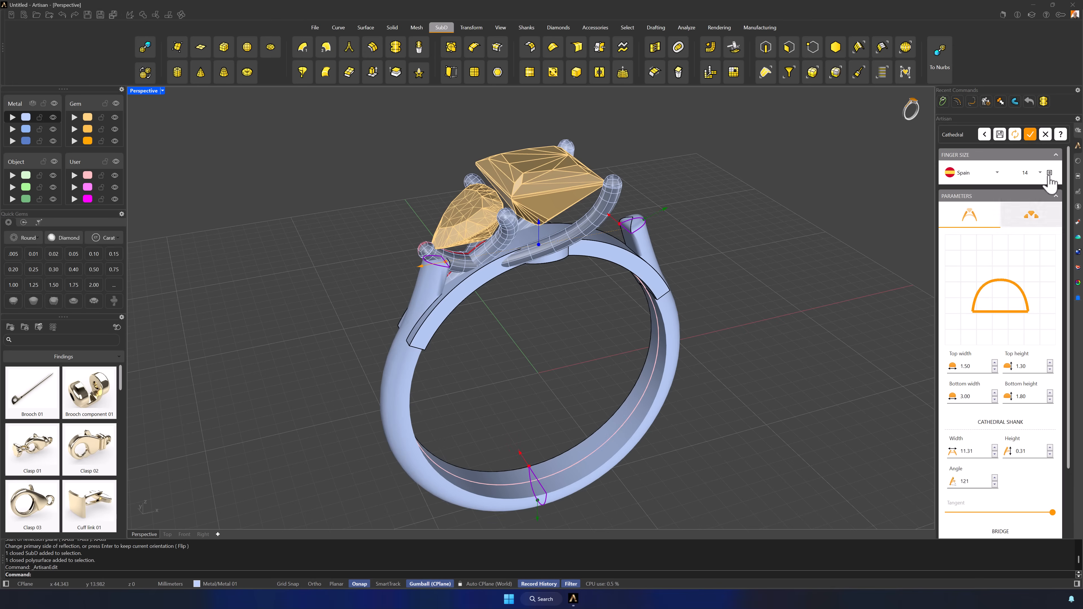
scroll(981, 341, "down", 3)
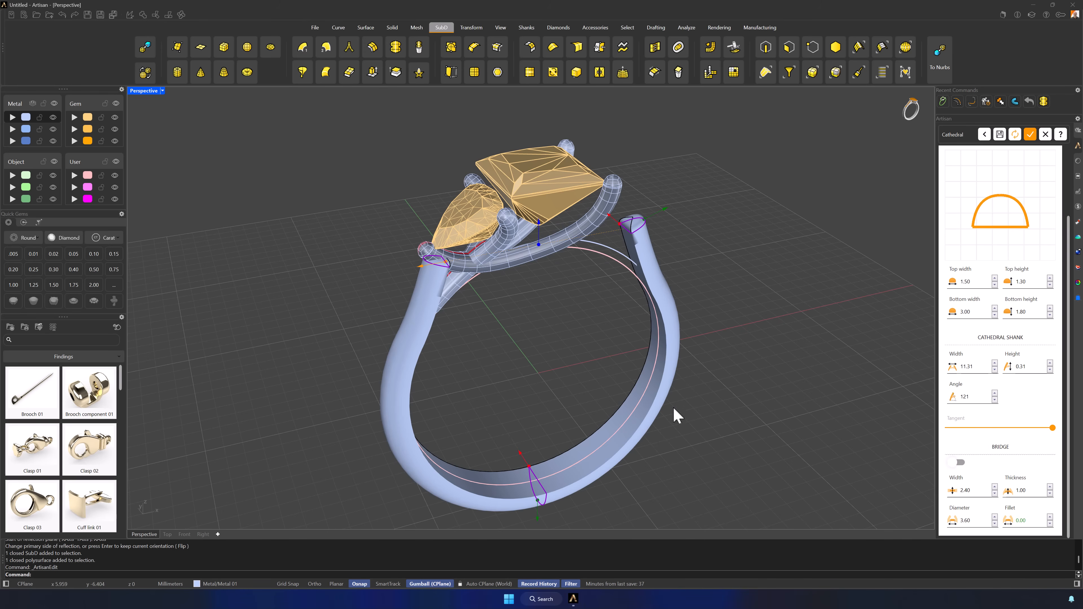
mouse_move(574, 360)
right_mouse_down()
mouse_move(665, 340)
mouse_move(573, 346)
right_mouse_up()
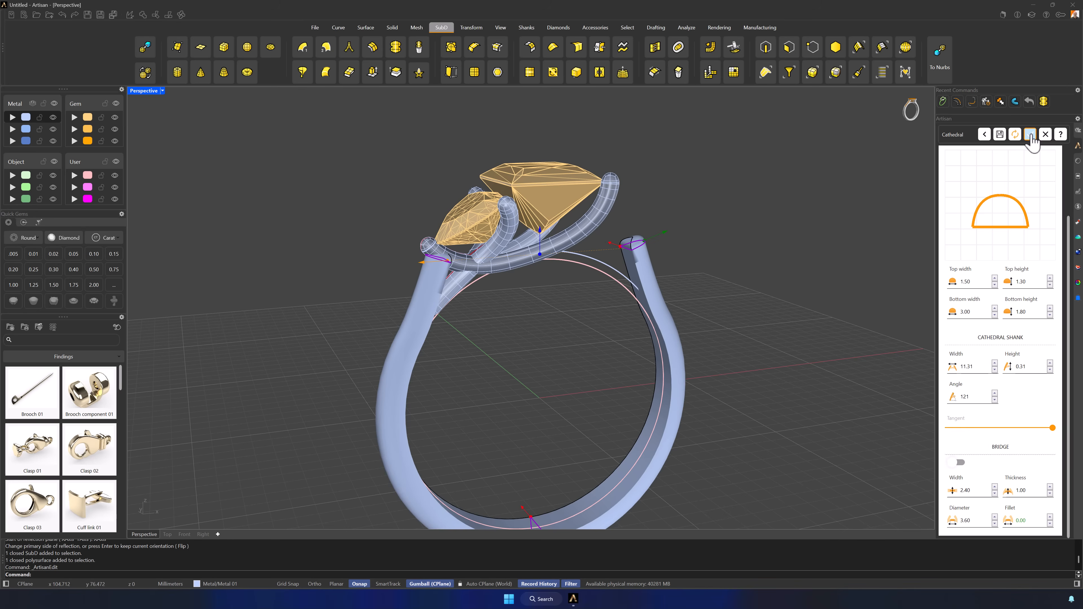
left_click(1031, 136)
- Select an edge on the long centre-stone prong where it crosses the trillion prong, and set a Soft Transform radius around the crossing
scroll(512, 266, "up", 4)
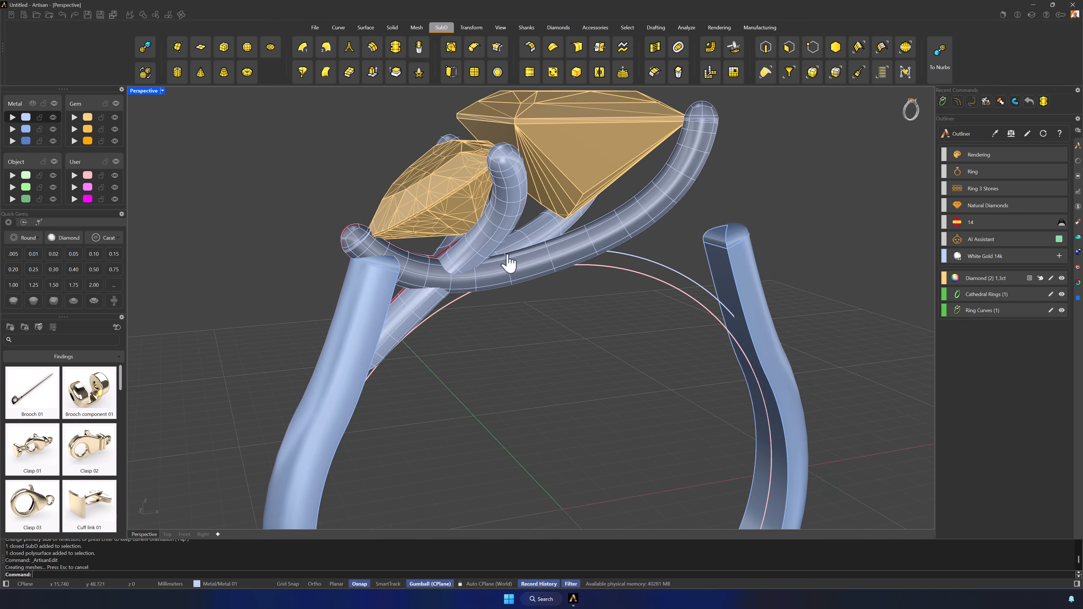
scroll(490, 273, "up", 2)
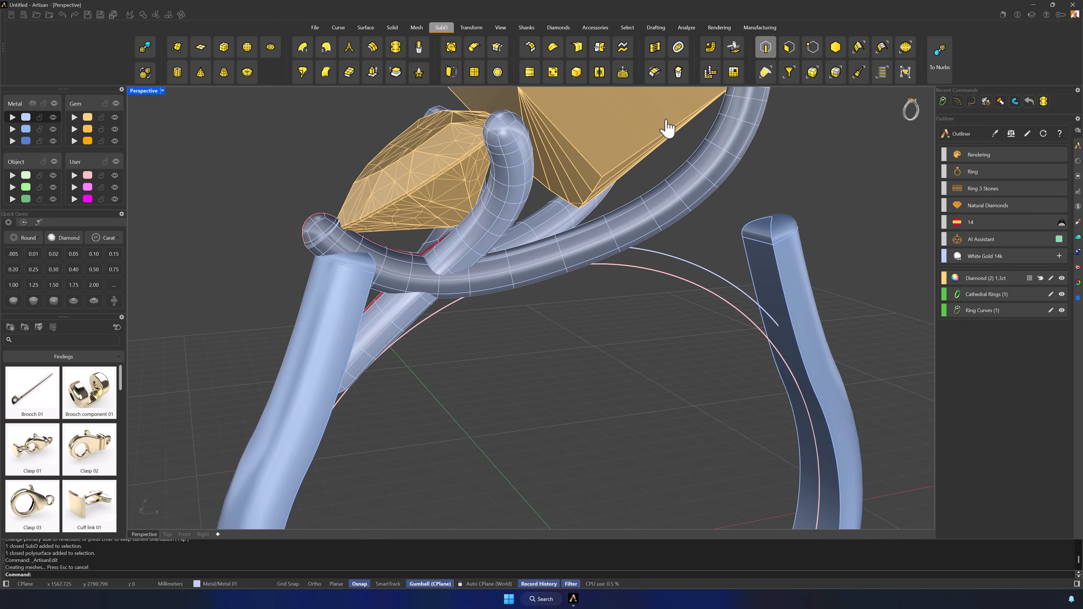
left_click(766, 48)
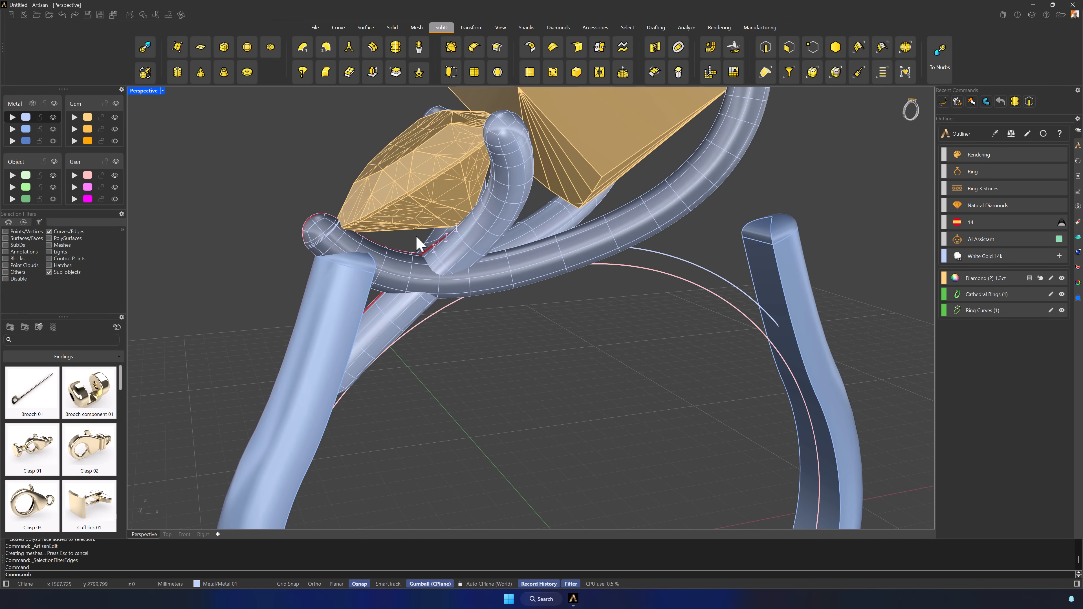
scroll(415, 234, "up", 2)
left_click(486, 301)
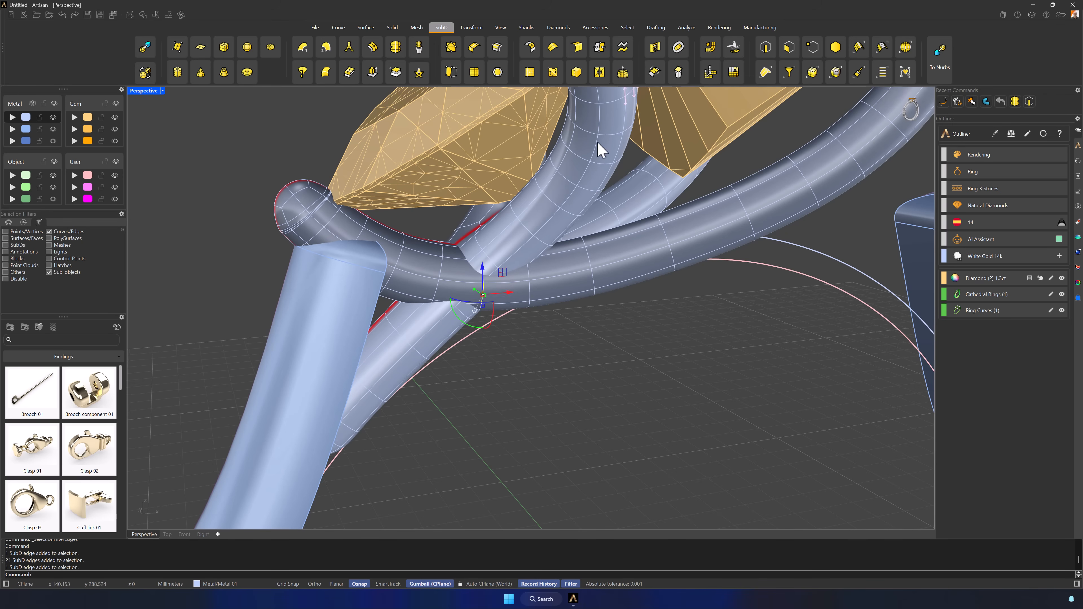
left_click(623, 78)
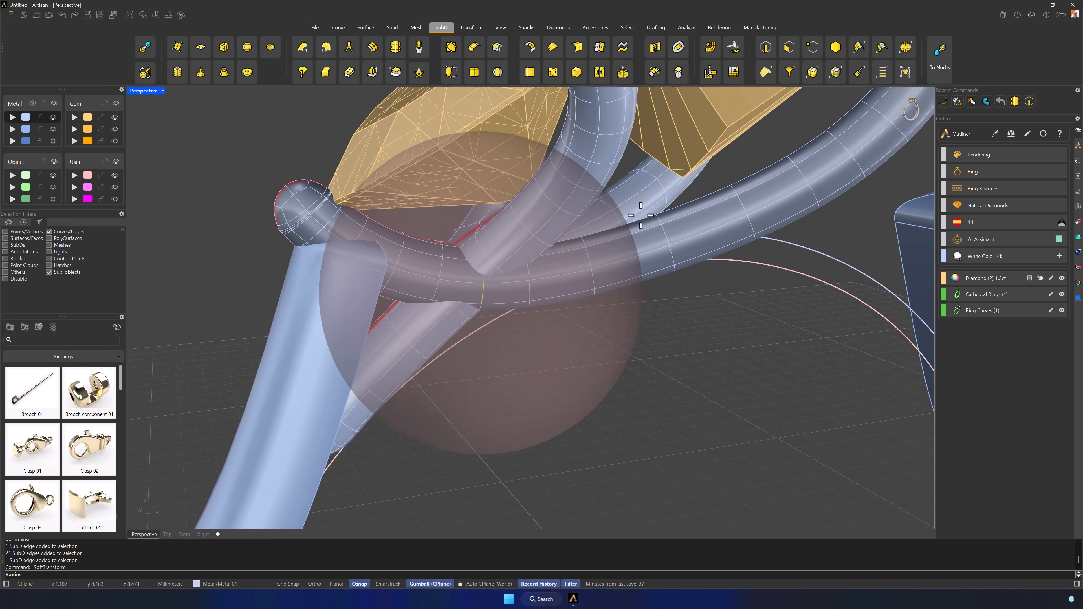
left_click(636, 236)
- Move the long prong's edges at the crossing inward along the Y axis so the prong merges with the trillion prong
right_click_drag(586, 259, 504, 330)
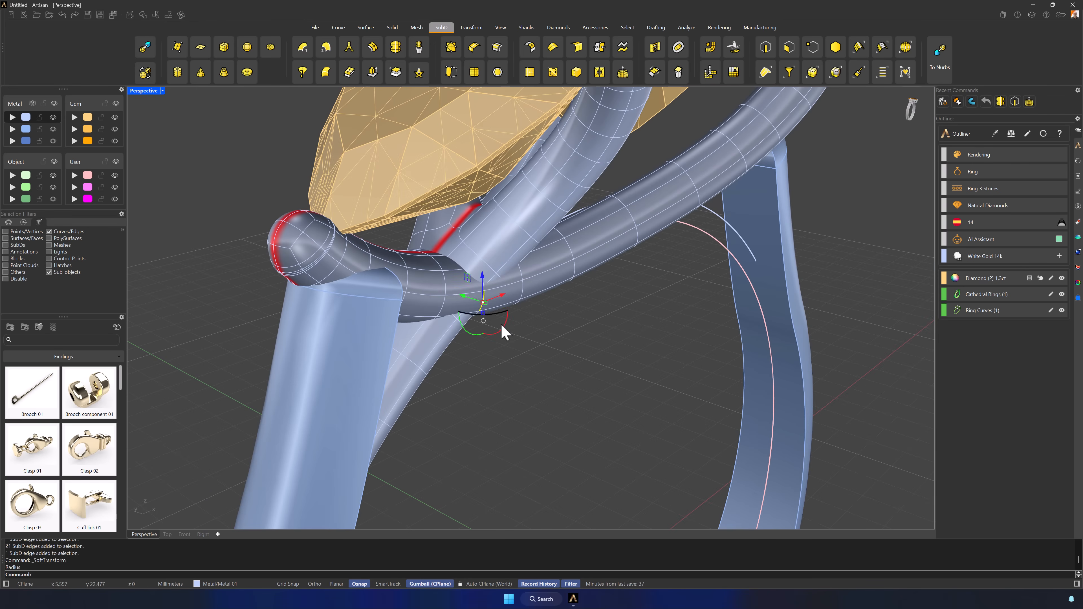
left_click_drag(465, 296, 469, 297)
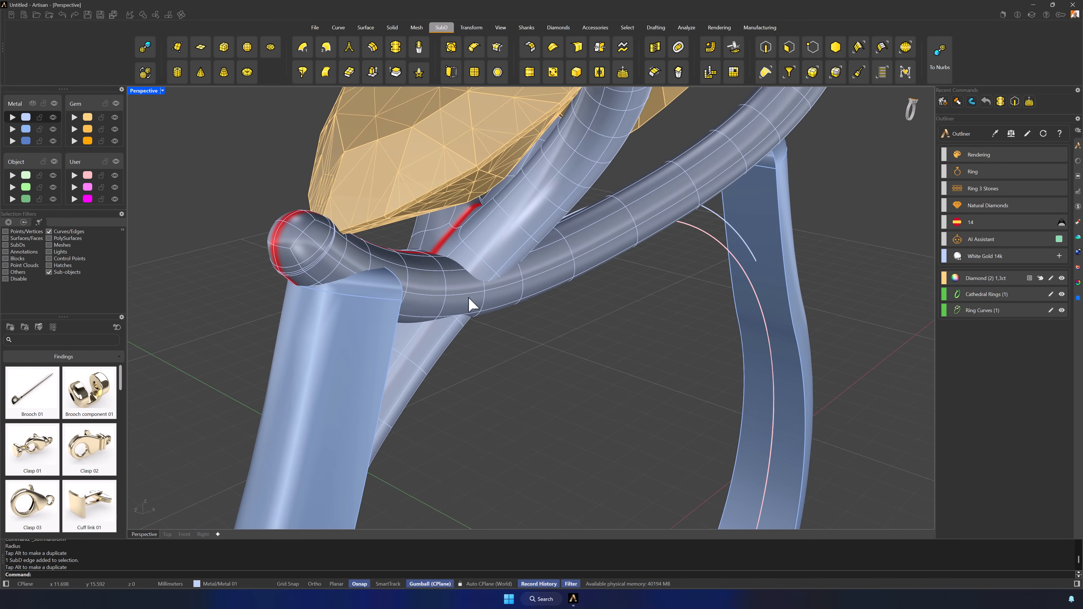
right_click_drag(469, 298, 447, 355)
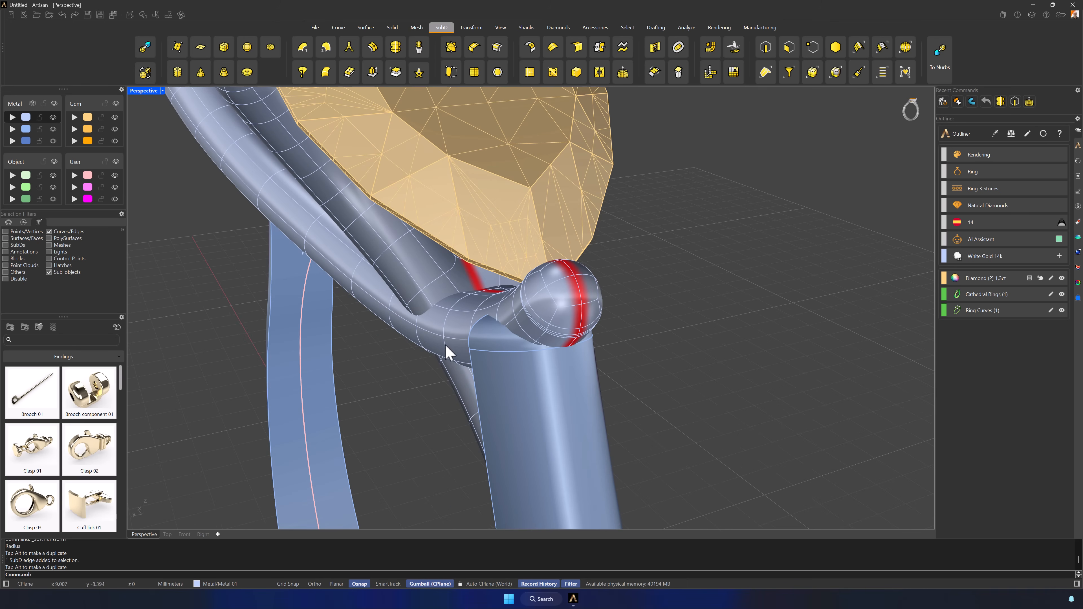
left_click(418, 339)
left_click_drag(399, 341, 405, 339)
left_click(408, 423)
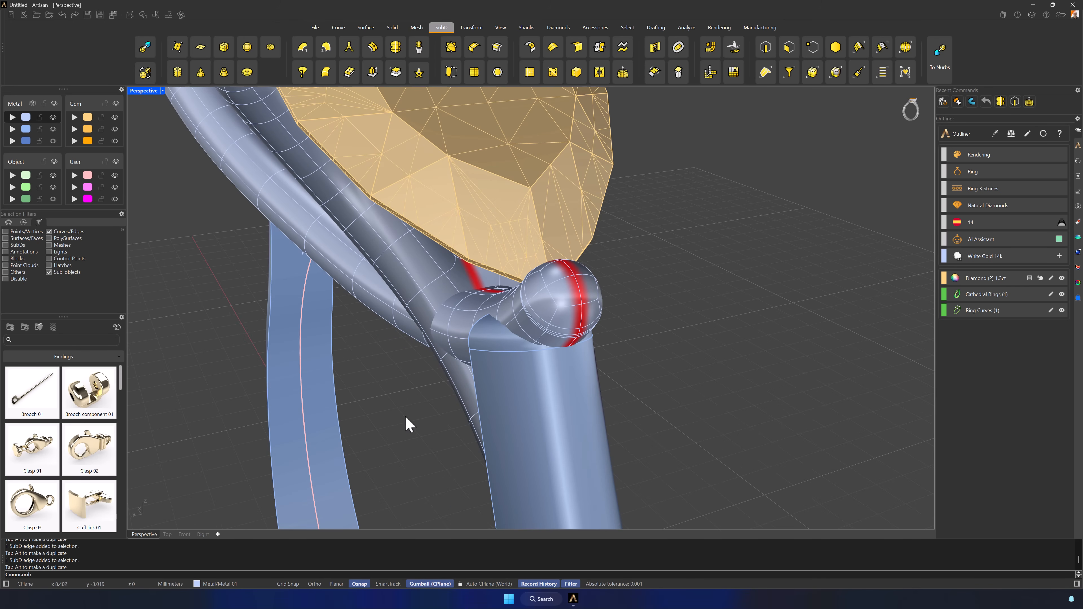
- In the Front view, reposition the trillion prong's edge loops near its lower end at the shank and just below the prong crossing
scroll(406, 424, "down", 3)
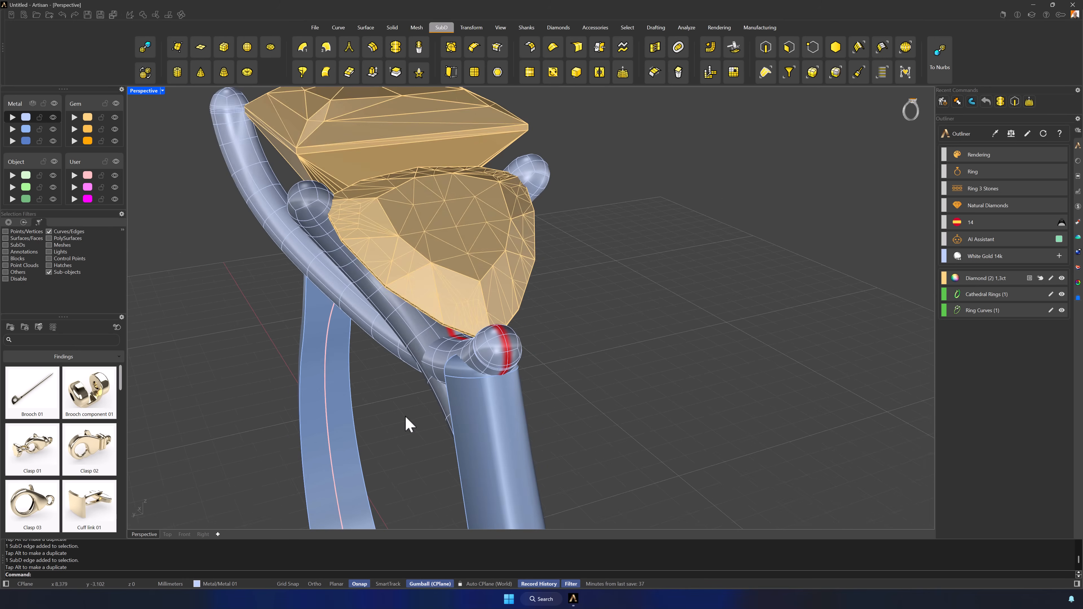
right_click_drag(406, 423, 363, 404)
scroll(602, 332, "down", 2)
scroll(601, 333, "down", 2)
right_click_drag(601, 333, 625, 350)
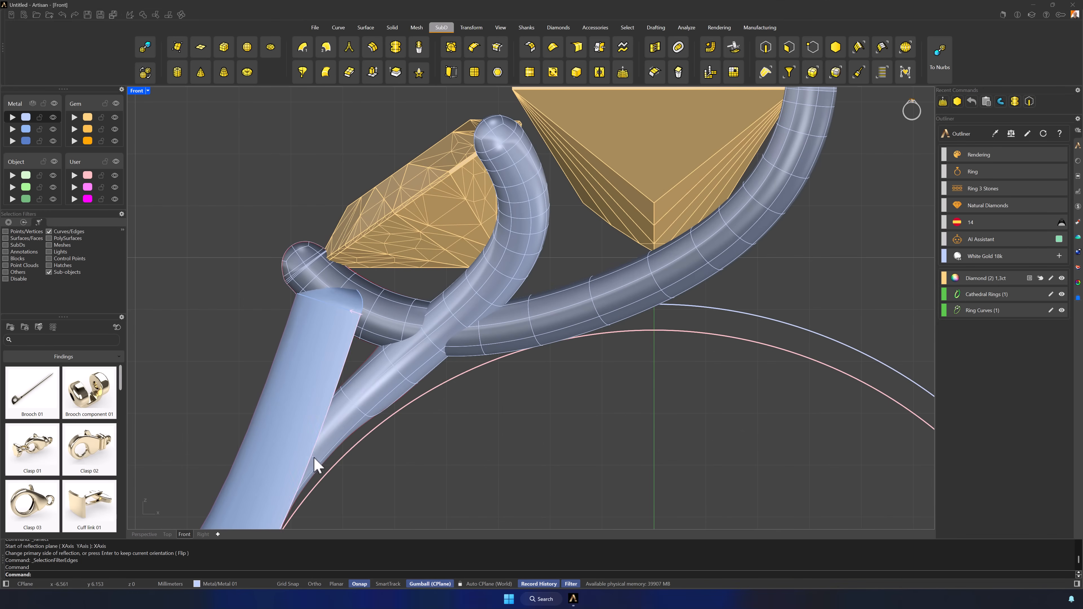
double_click(316, 459)
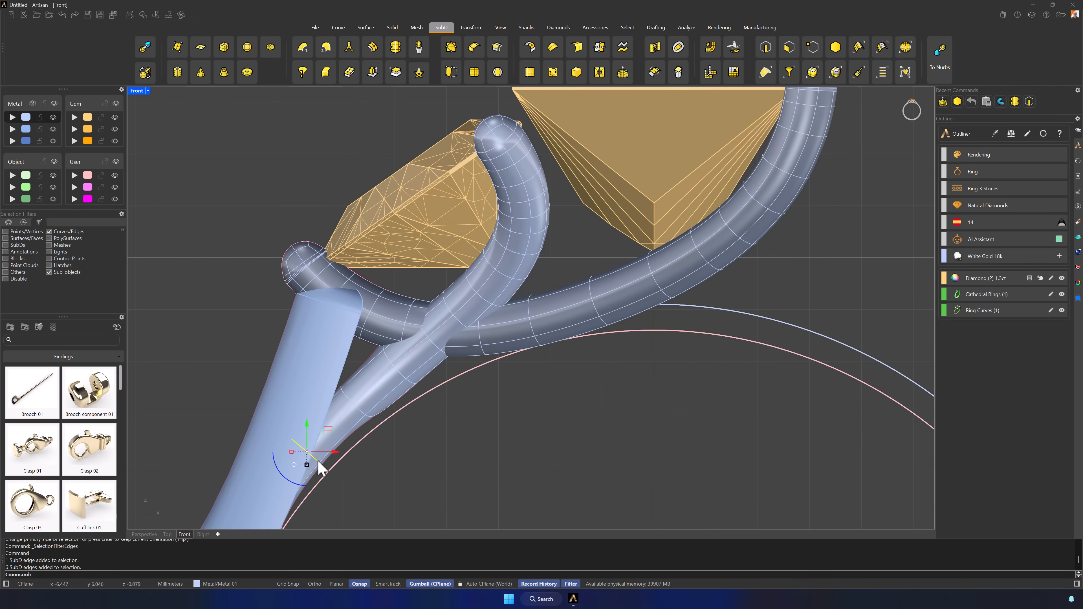
left_click_drag(328, 434, 328, 442)
double_click(399, 371)
left_click_drag(425, 347, 430, 350)
- Fine-tune the position of the edge loop at the trillion prong's lower end beside the cathedral shank
left_click(362, 417)
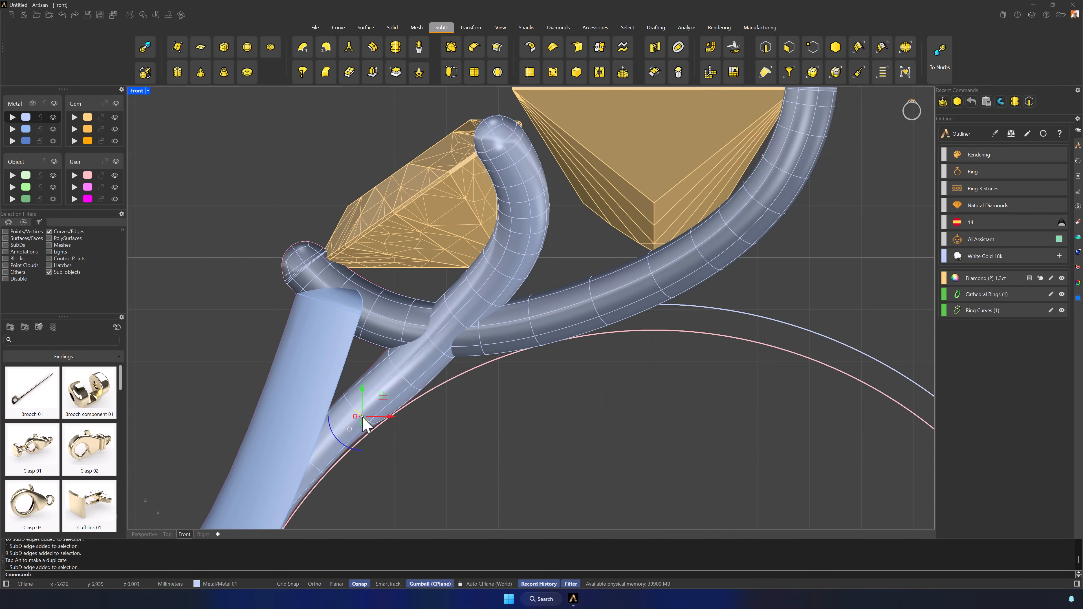
left_click(377, 457)
double_click(317, 467)
left_click_drag(332, 450, 326, 446)
left_click(382, 431)
- Delete the two surplus edge loops just below the rounded tip of the centre-stone prong
scroll(393, 433, "down", 8)
right_click_drag(536, 450, 568, 407)
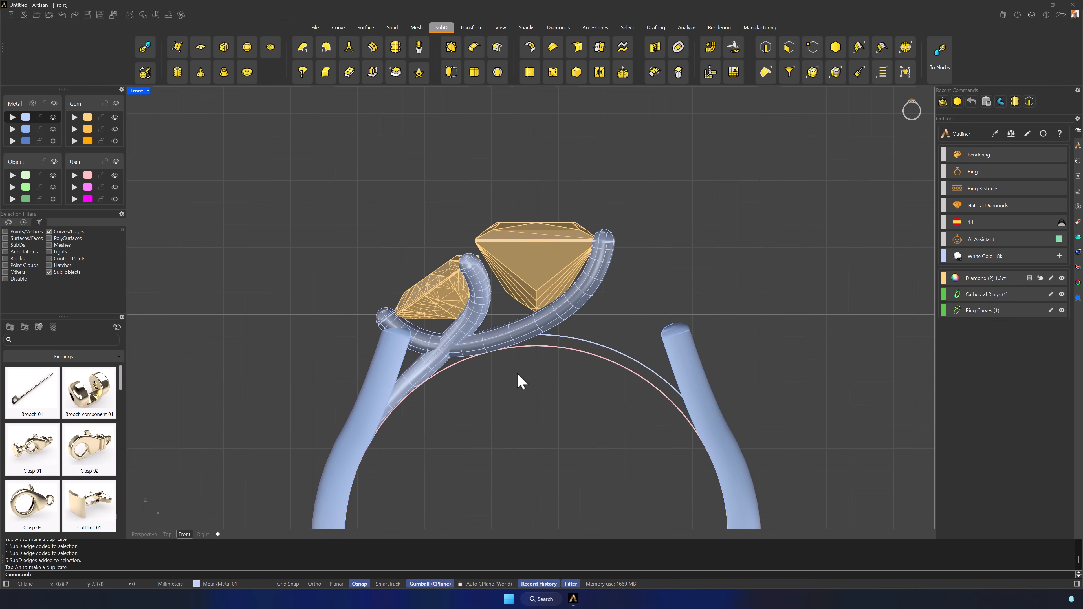
scroll(609, 222, "up", 10)
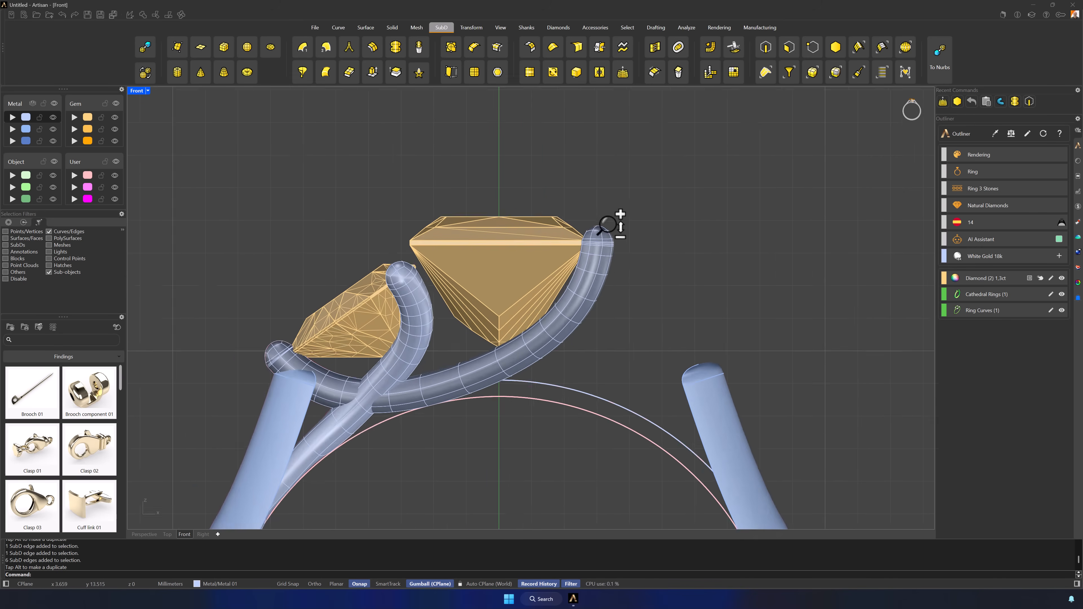
double_click(559, 286)
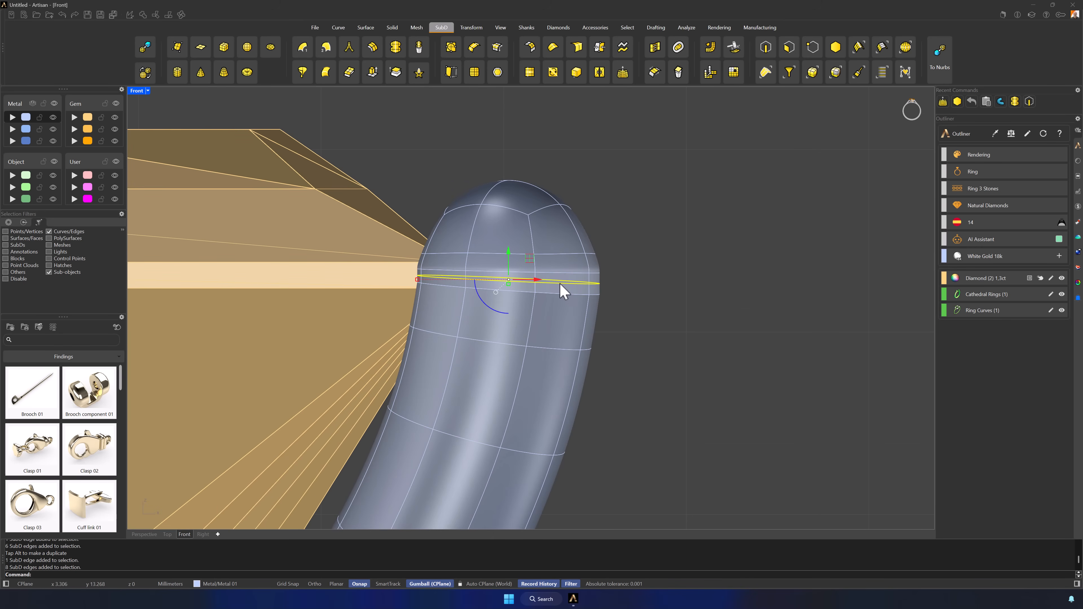
key("Delete")
double_click(566, 277)
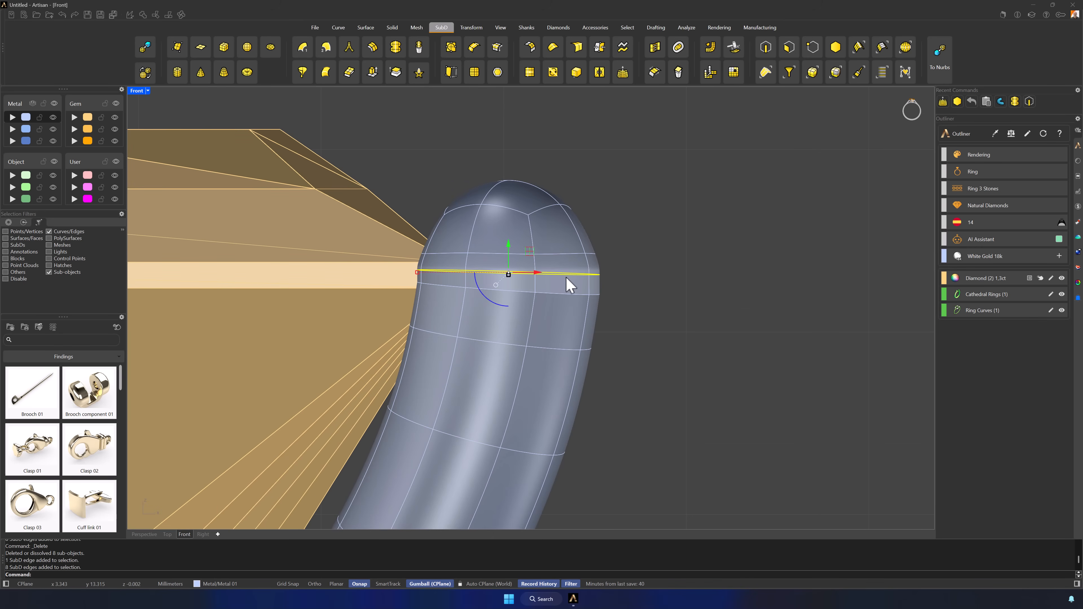
key("Delete")
double_click(590, 294)
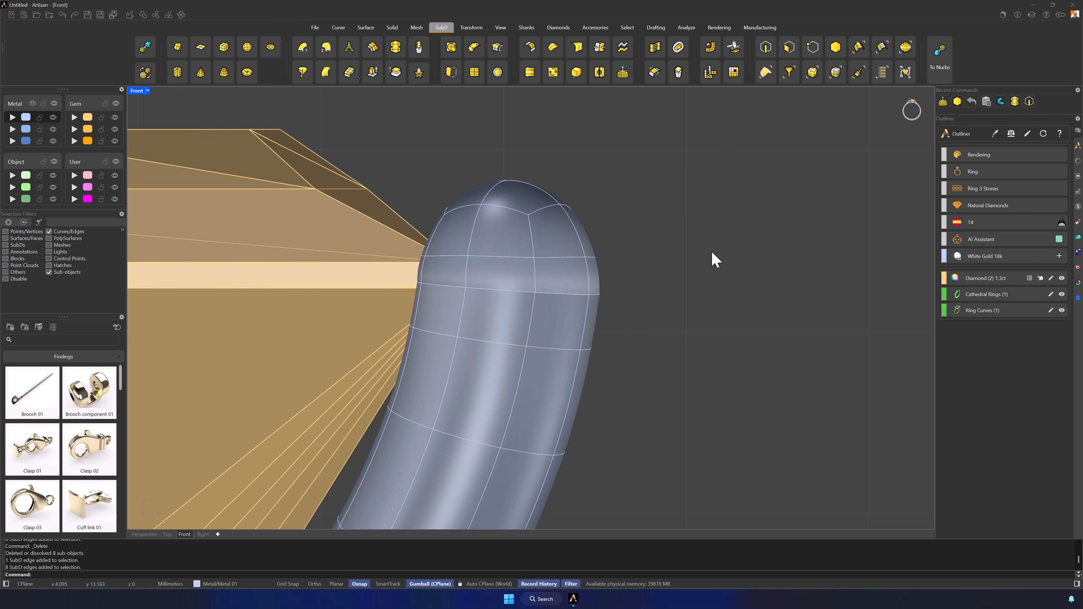
- Clear the edge selection filter and split the centre-stone prong at the edge loop beneath its tip, using the EdgeLoop option
left_click(835, 46)
left_click(476, 256)
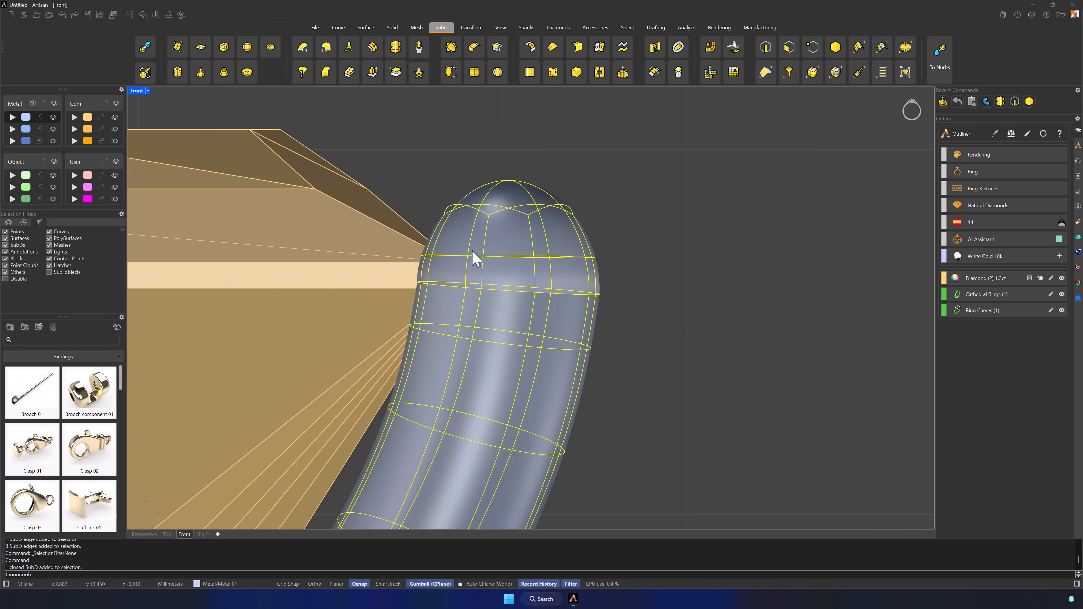
left_click(167, 16)
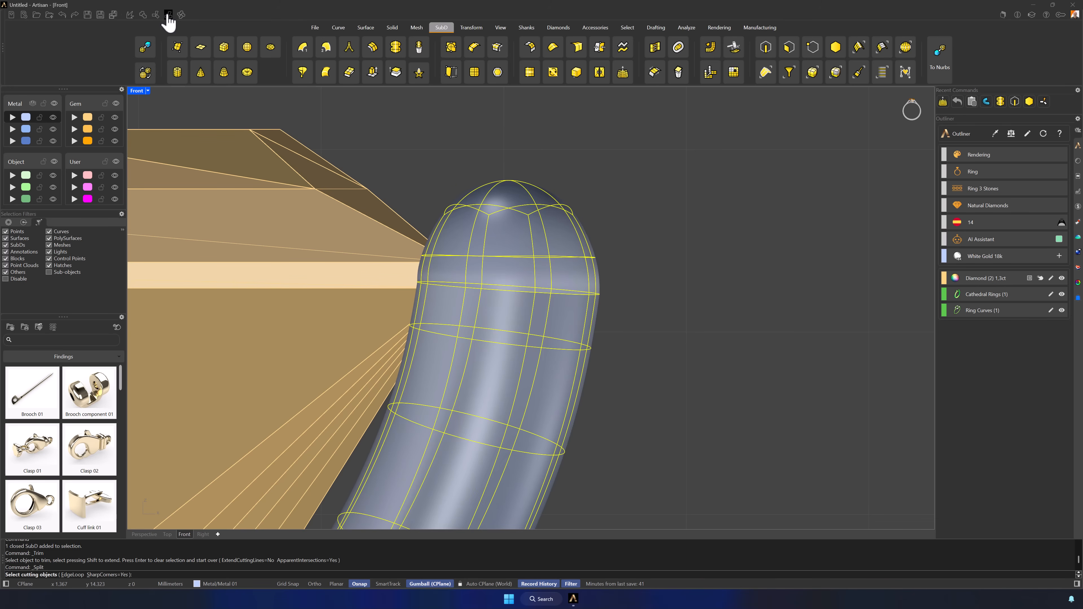
left_click(81, 575)
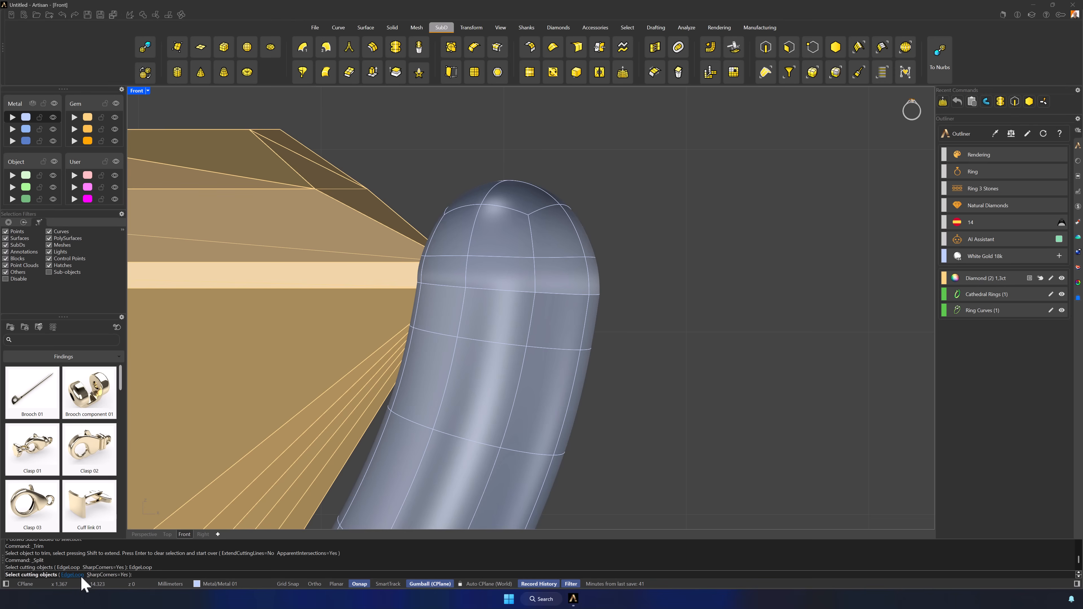
left_click(523, 292)
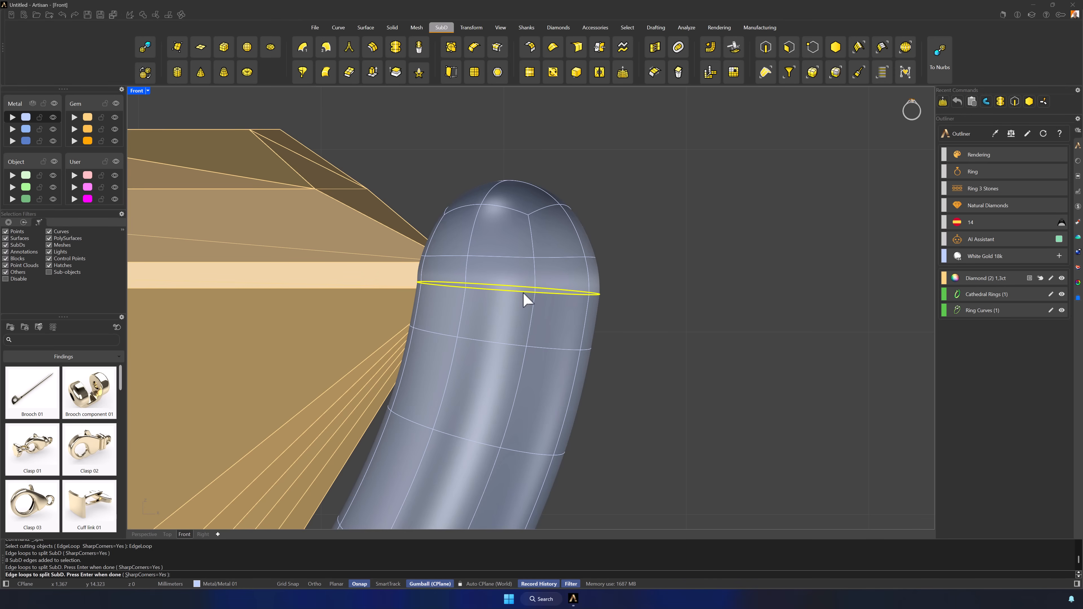
key("Return")
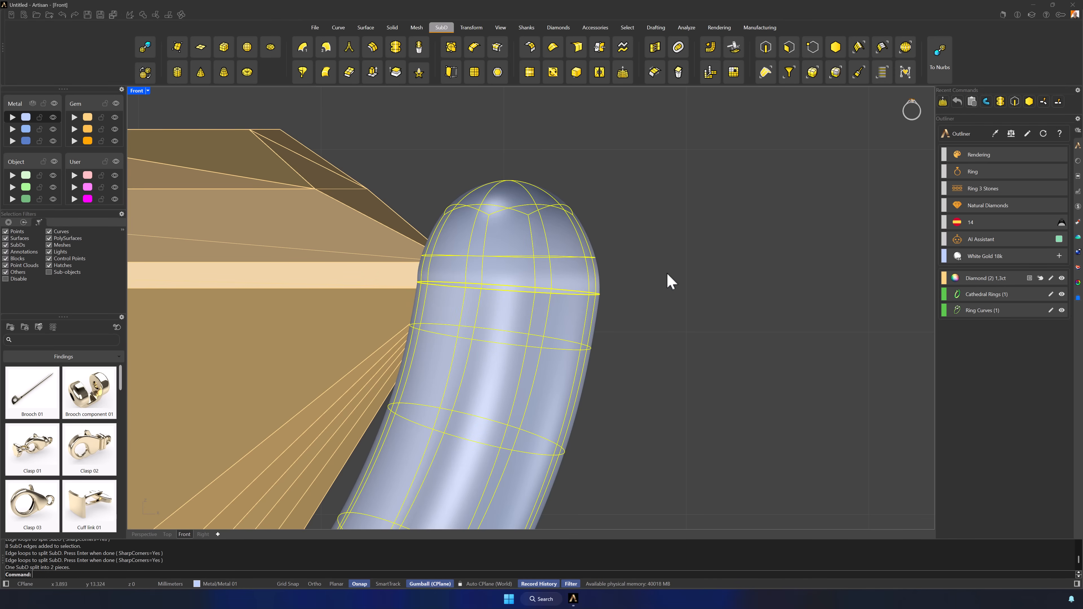
- Raise the split-off prong tip vertically to open a gap above the diamond's girdle
left_click(516, 212)
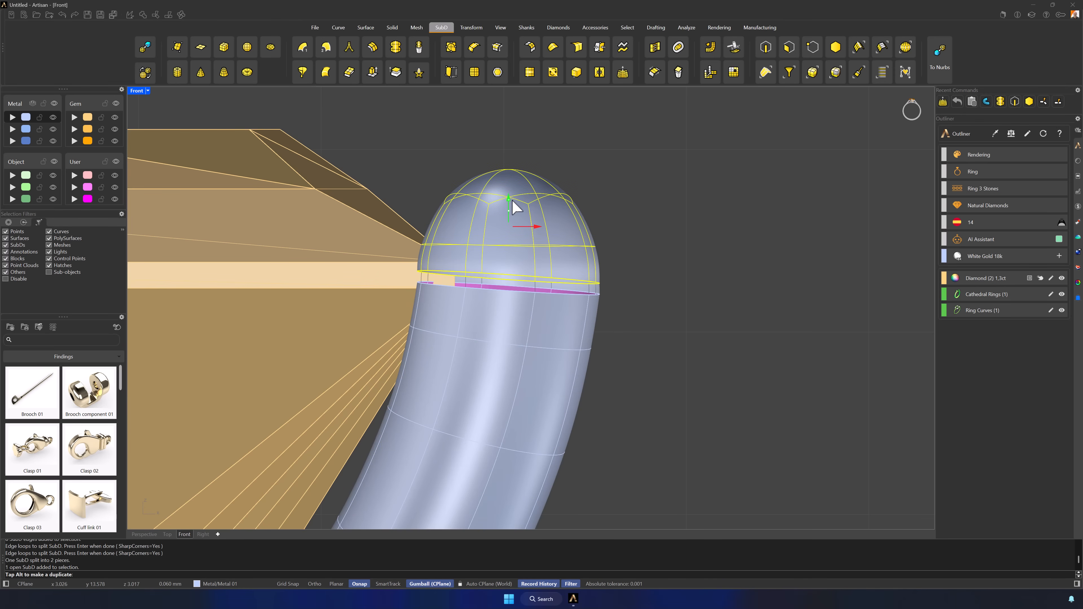
left_click_drag(516, 208, 517, 174)
left_click(690, 293)
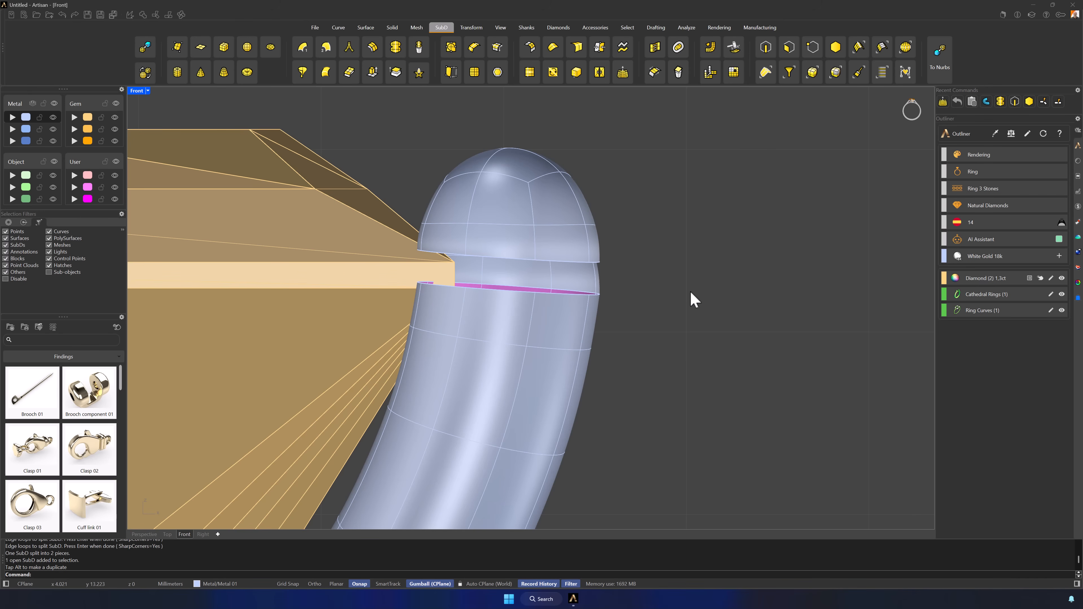
- Relocate the gumball origin of the split-off prong tip to the corner of the princess-cut diamond
left_click(491, 209)
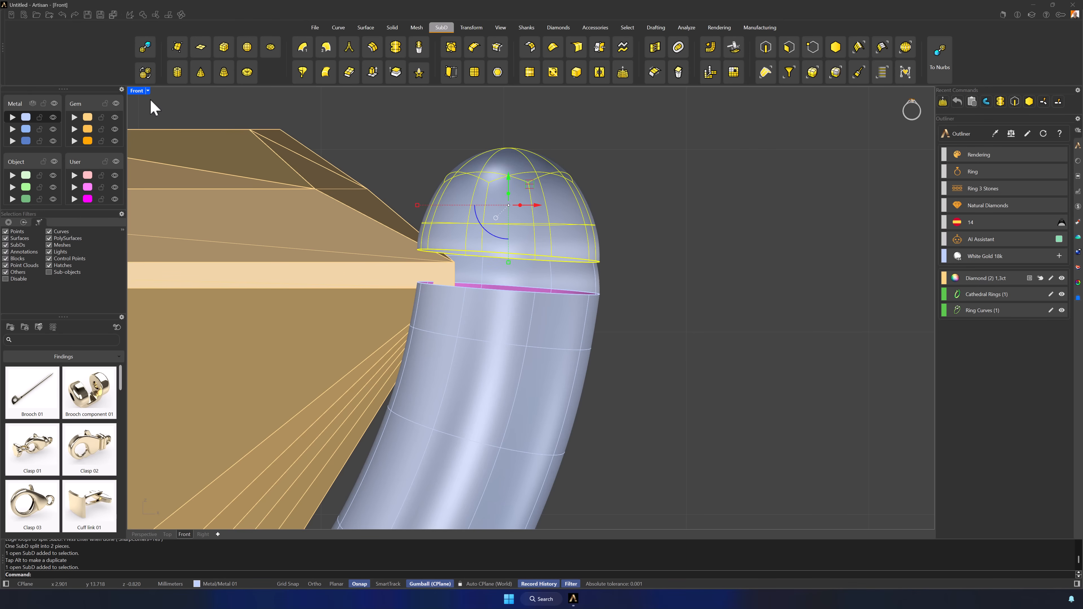
left_click(496, 218)
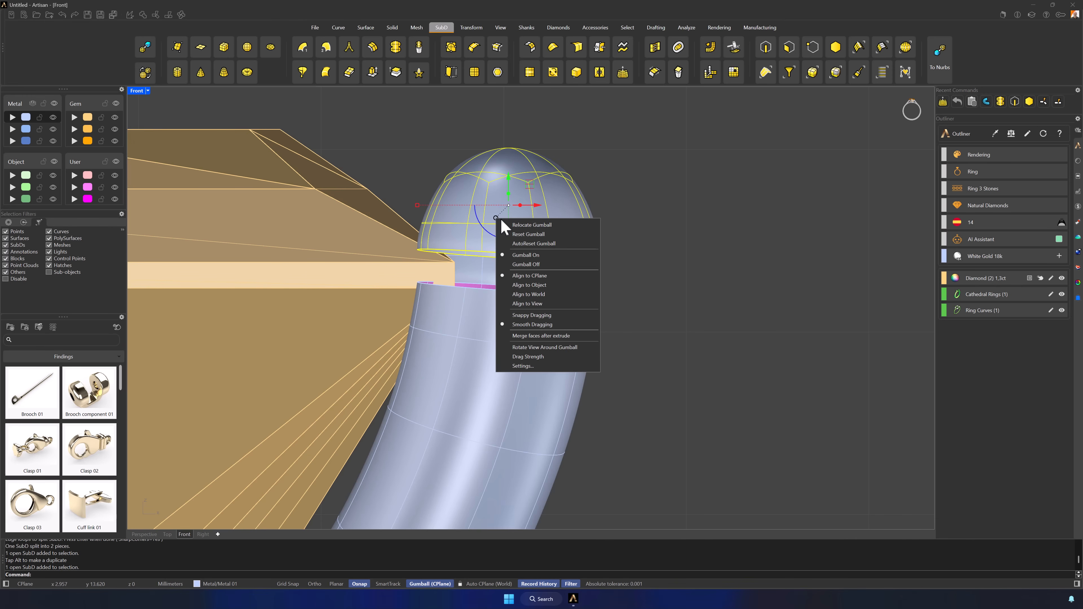
left_click(512, 224)
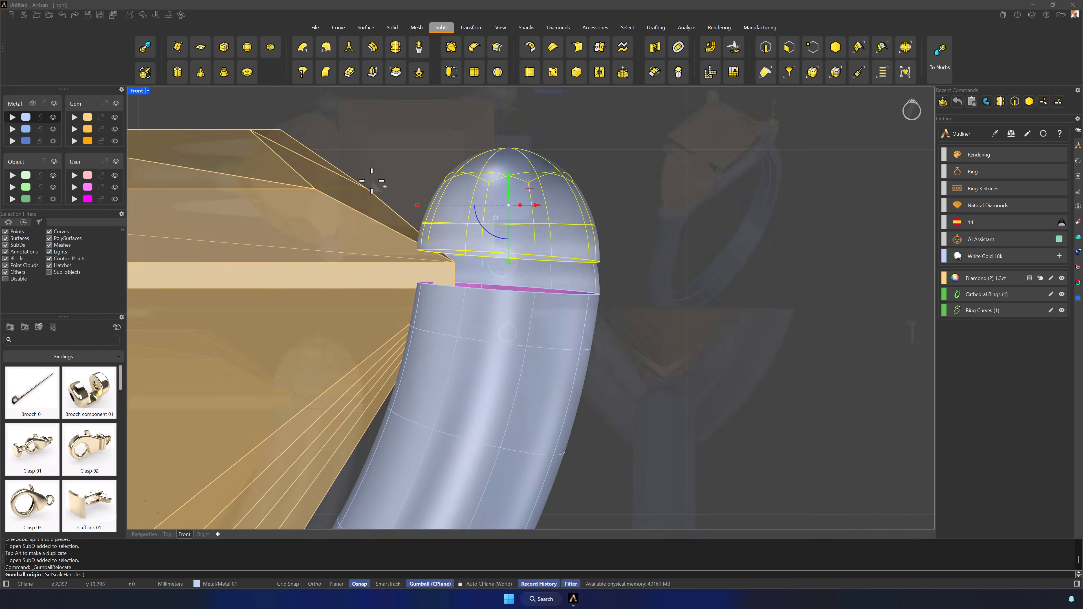
right_click_drag(596, 131, 620, 99, "ctrl")
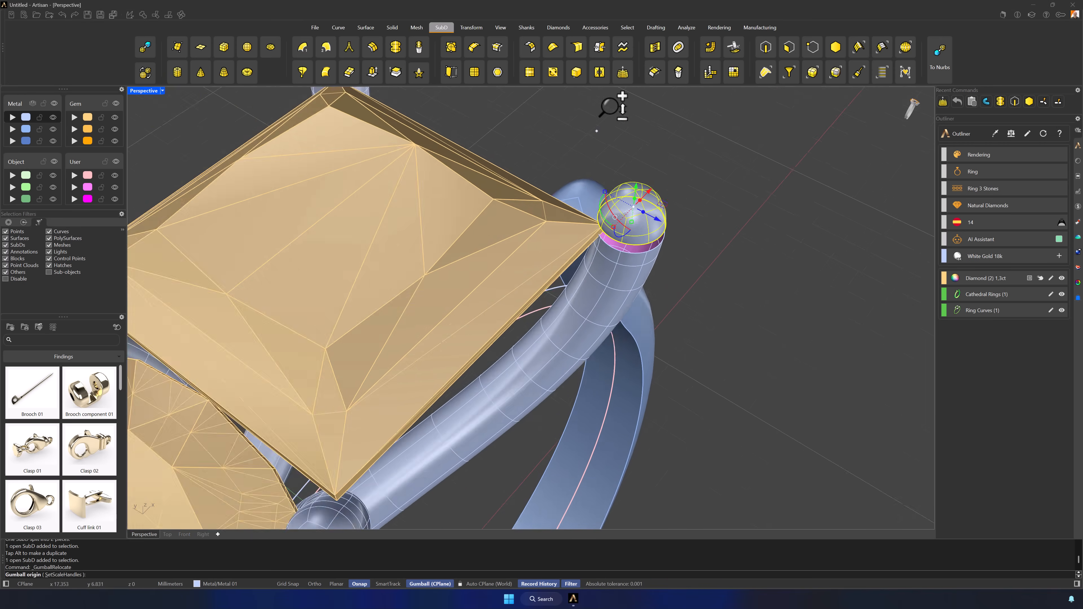
right_click_drag(600, 197, 607, 178, "ctrl")
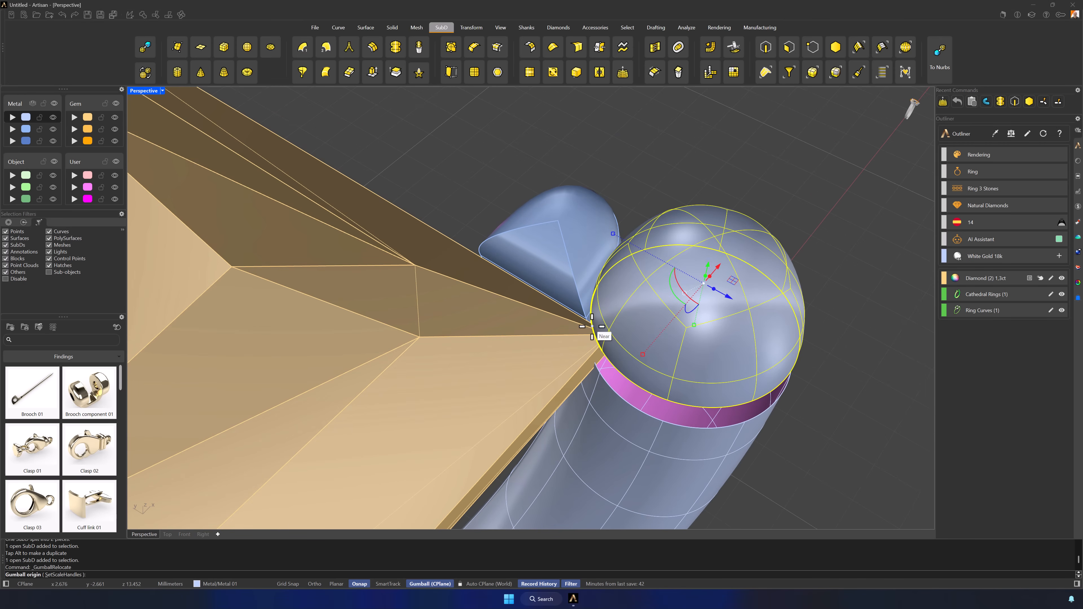
right_click_drag(592, 326, 664, 302)
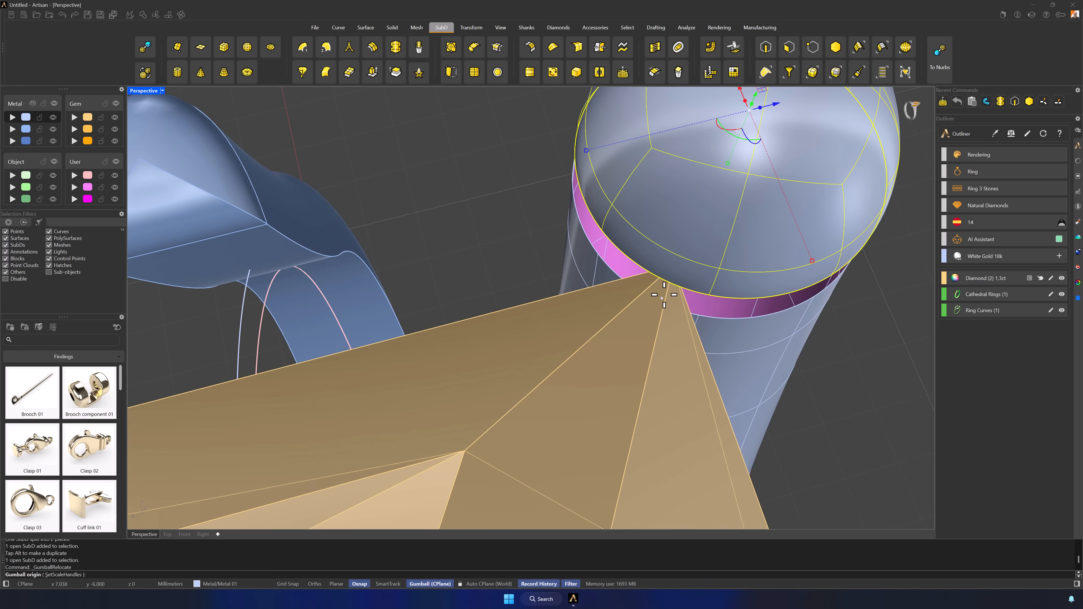
left_click(660, 278)
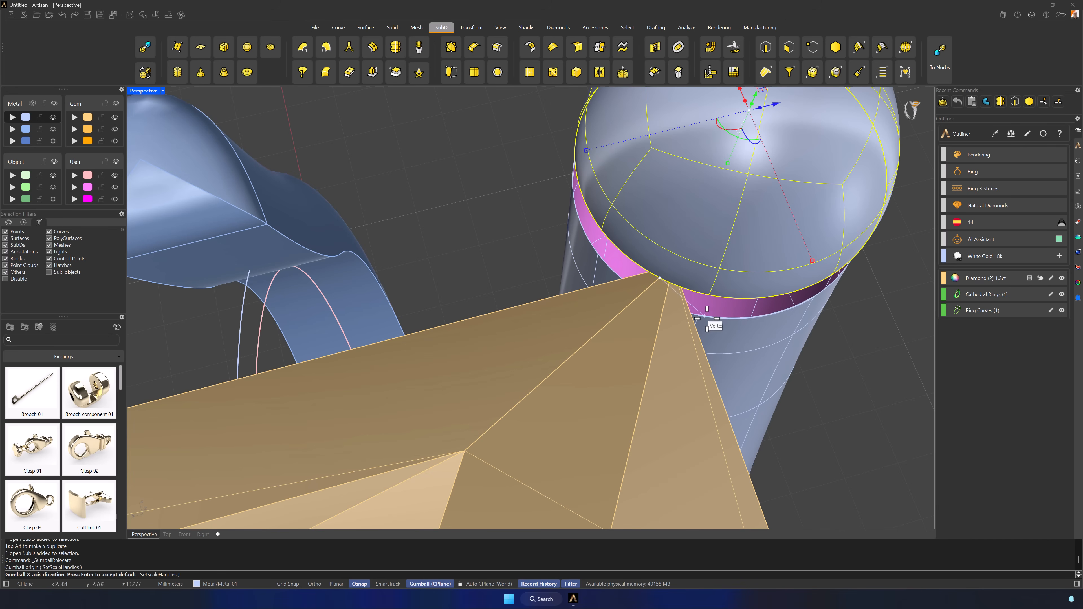
- Orient the relocated gumball's X and Y axes by picking points on the rim edges of the prong tip and prong body
right_click_drag(834, 358, 794, 351)
scroll(794, 351, "down", 5)
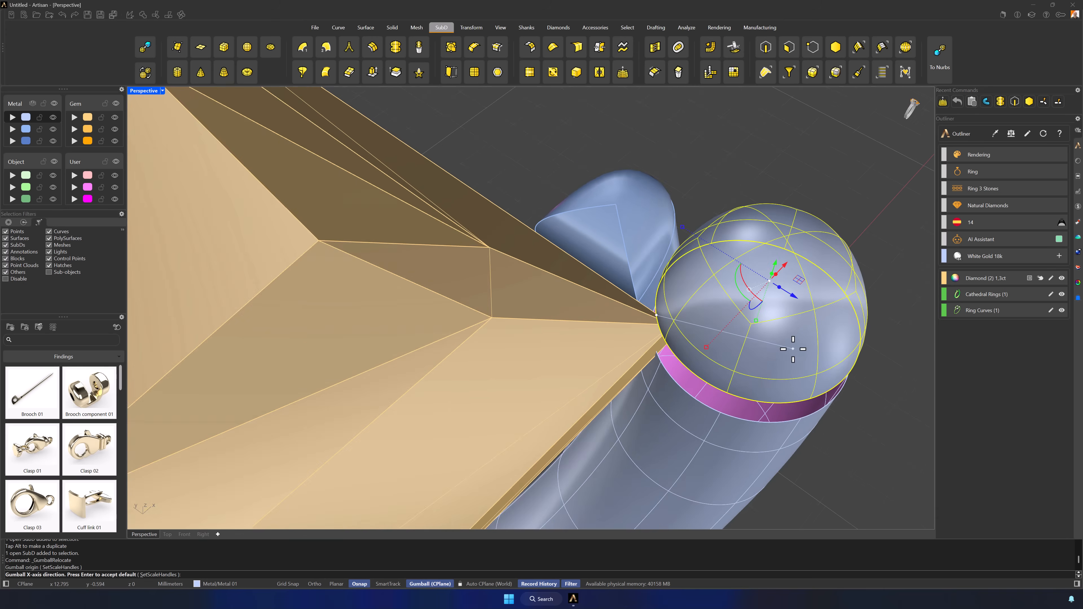
right_click_drag(856, 374, 654, 343, "shift")
scroll(654, 343, "down", 1)
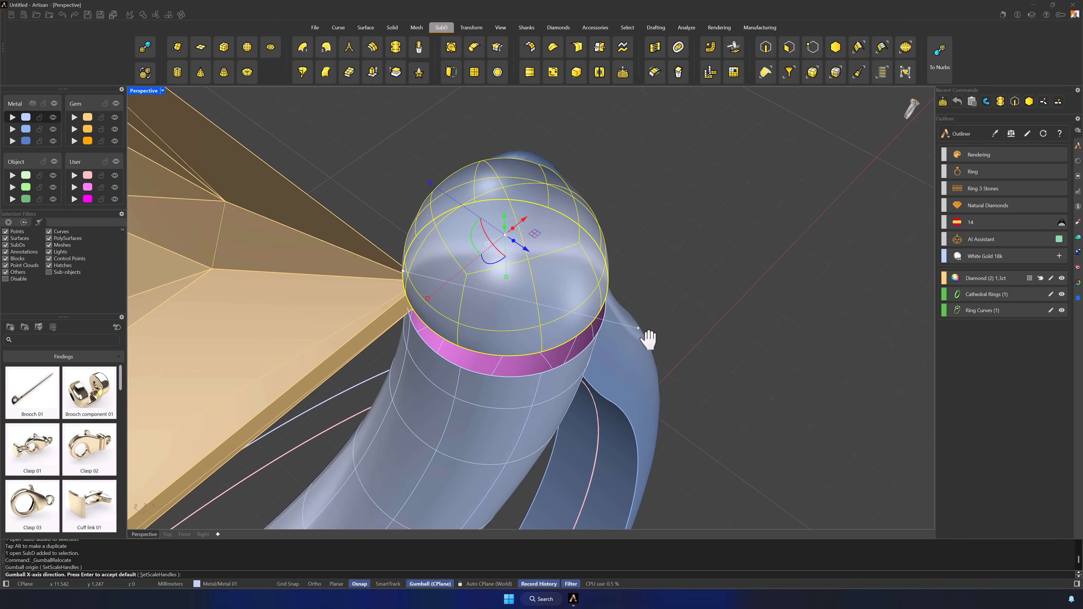
right_click_drag(737, 317, 701, 297)
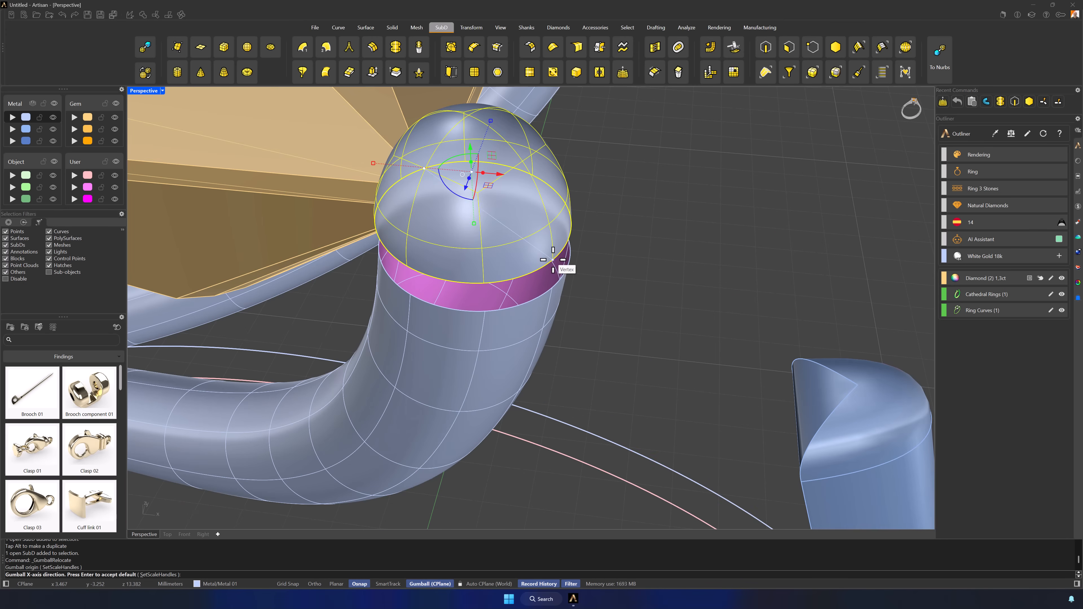
left_click(563, 265)
right_click_drag(563, 264, 529, 194)
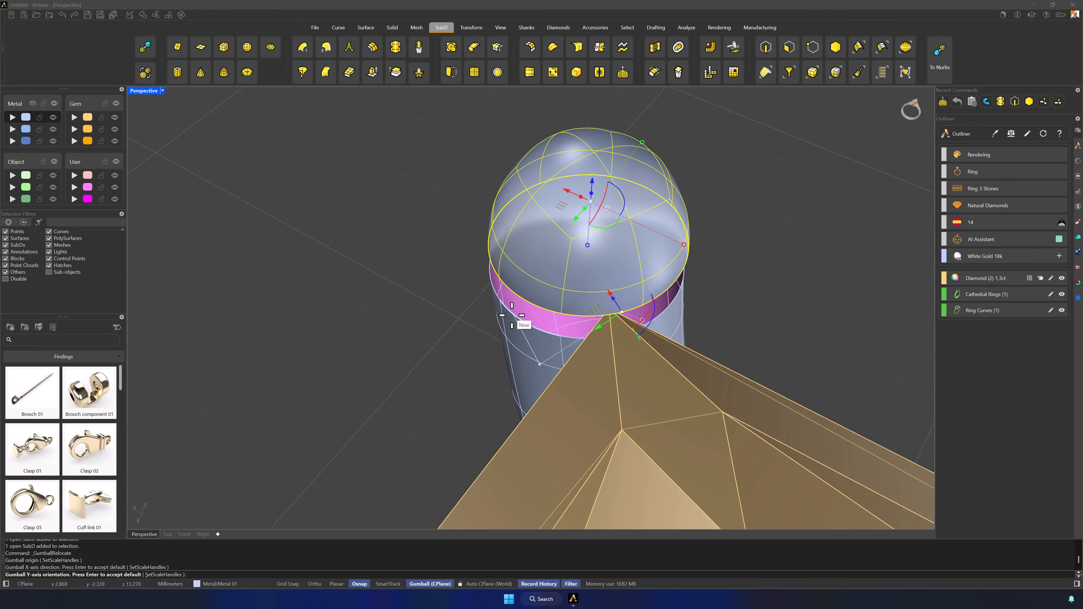
left_click(511, 316)
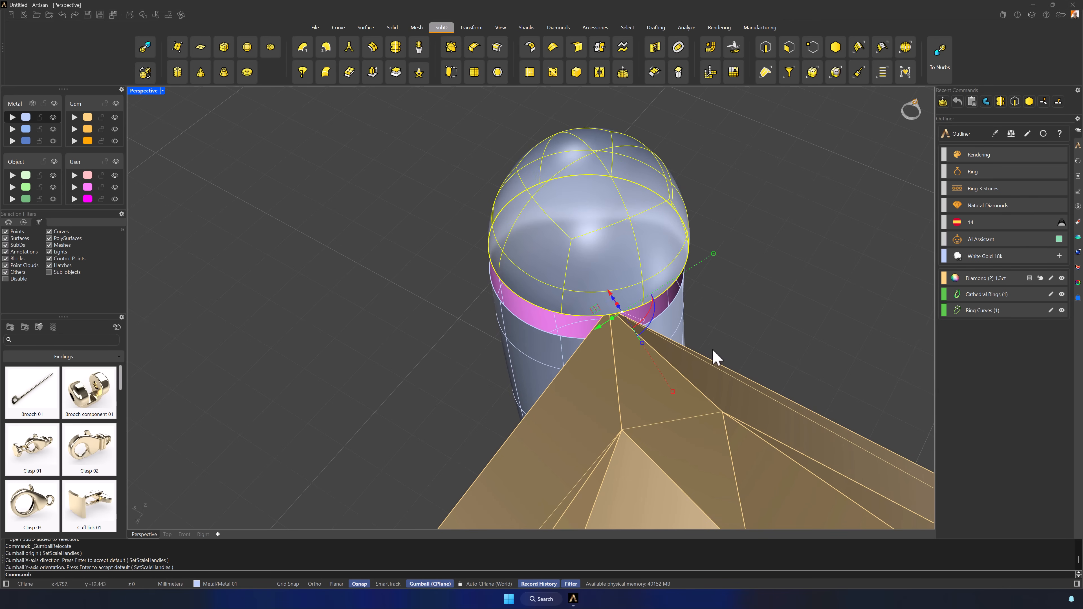
- Rotate the prong tip about the diamond's corner so its dome tilts over the crown, and deselect it
right_click_drag(712, 349, 646, 342)
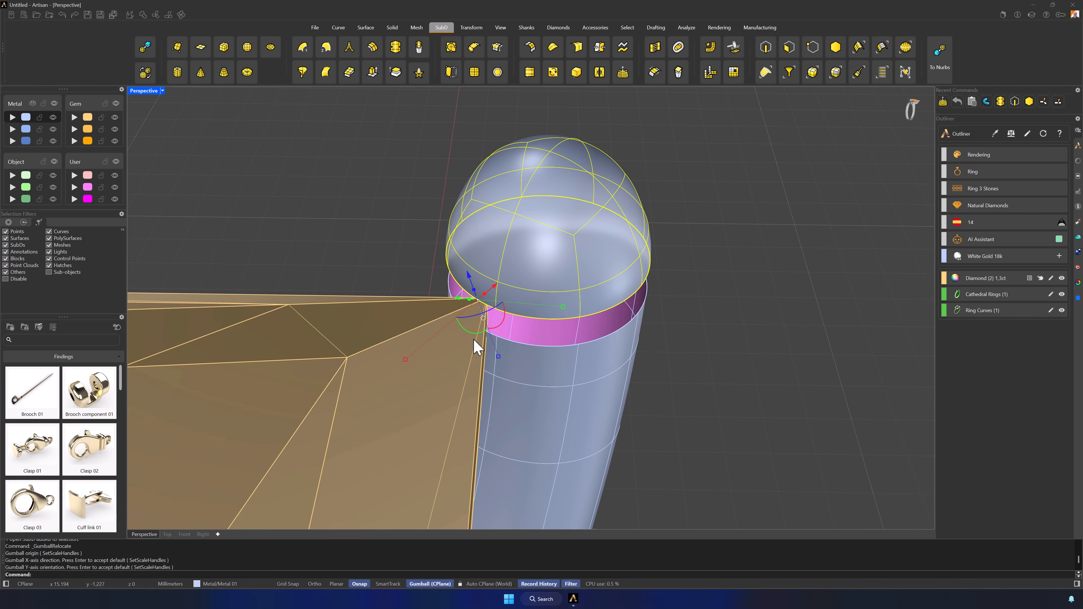
left_click_drag(476, 331, 493, 329)
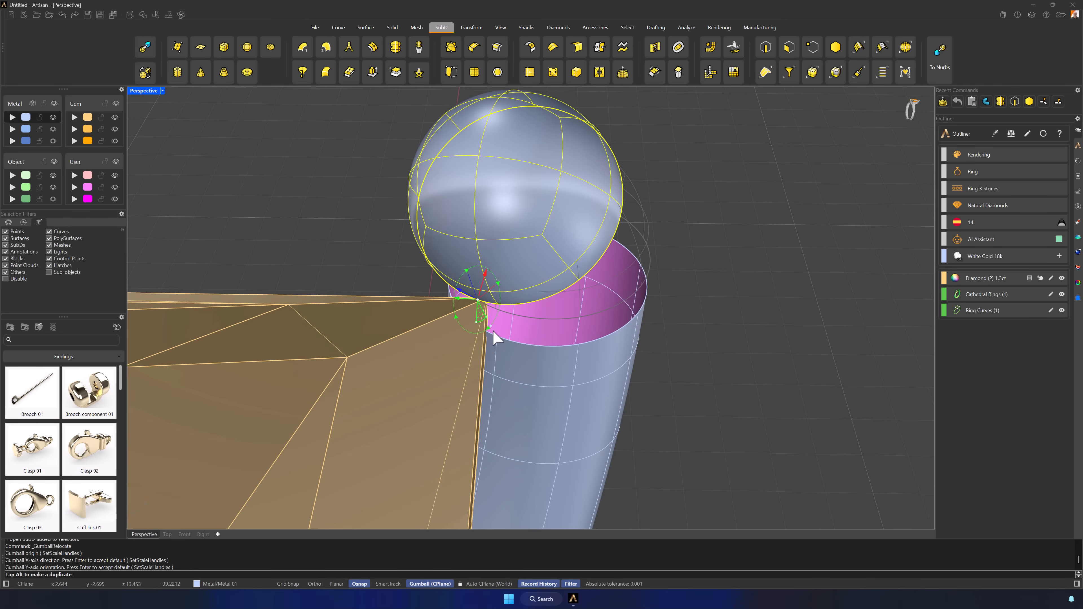
right_click_drag(687, 368, 406, 260)
left_click_drag(396, 247, 401, 242)
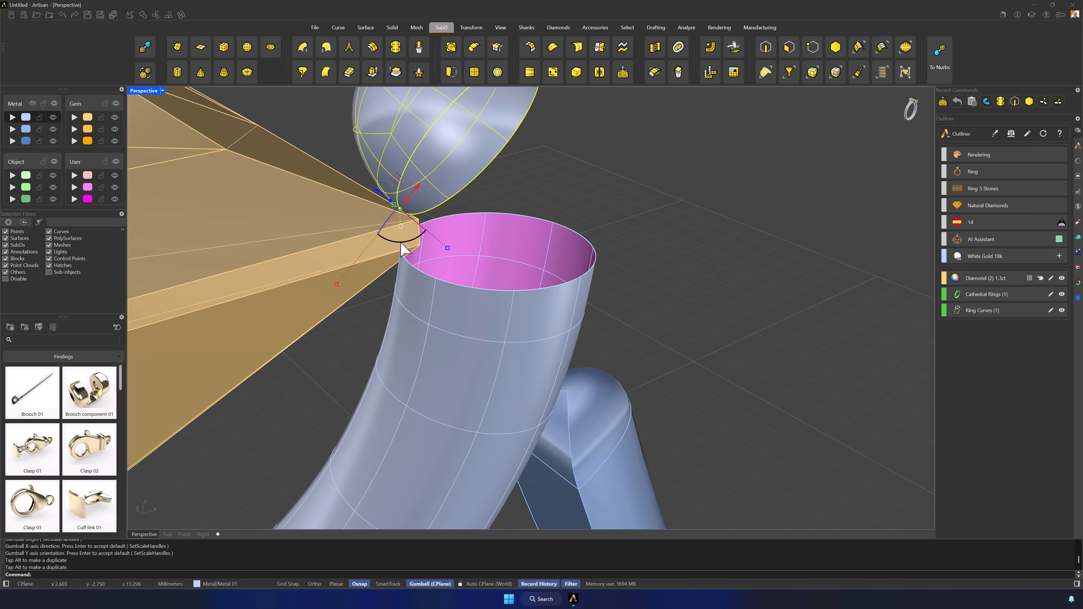
scroll(646, 256, "down", 6)
right_click_drag(646, 263, 647, 246)
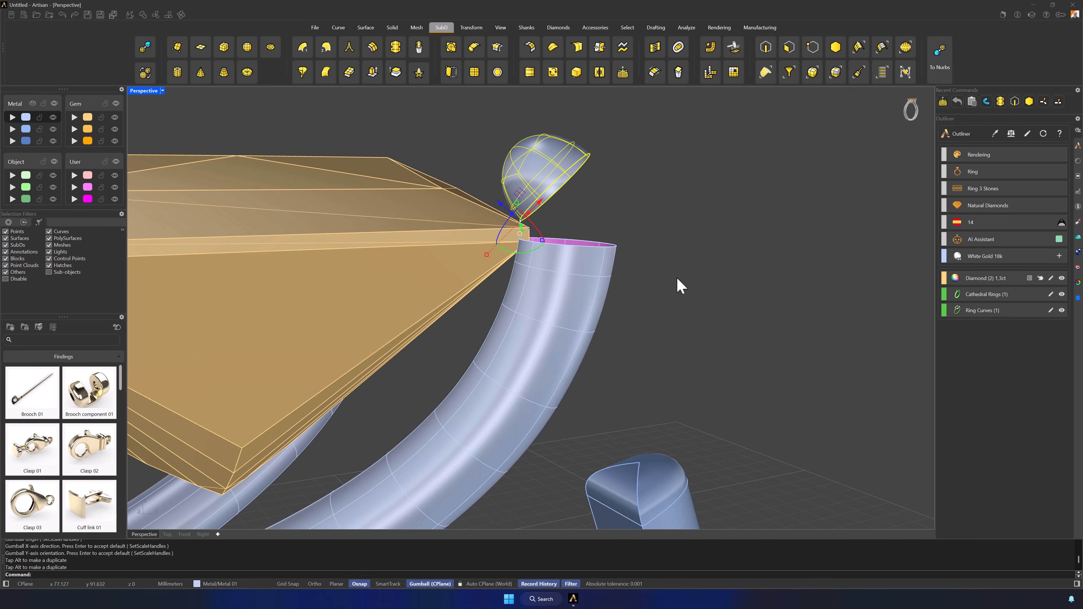
left_click(677, 278)
- Try to scale the four adjoining faces on the stone-facing side of the prong tip
right_click_drag(586, 226, 644, 258)
left_click(784, 53)
left_click(519, 180)
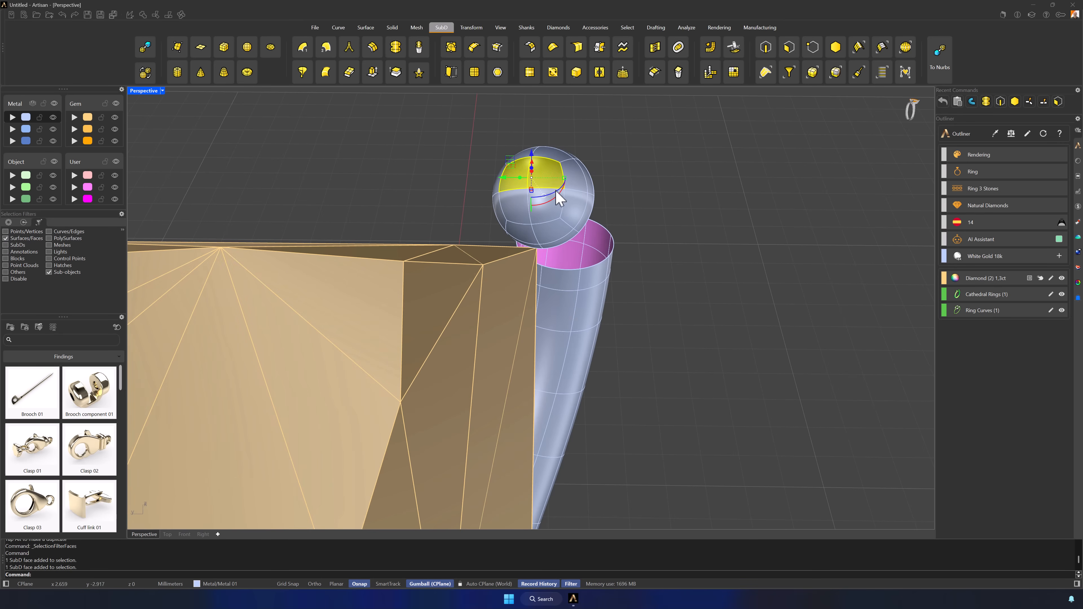
left_click(549, 175, "shift")
left_click(548, 211, "shift")
left_click(509, 205, "shift")
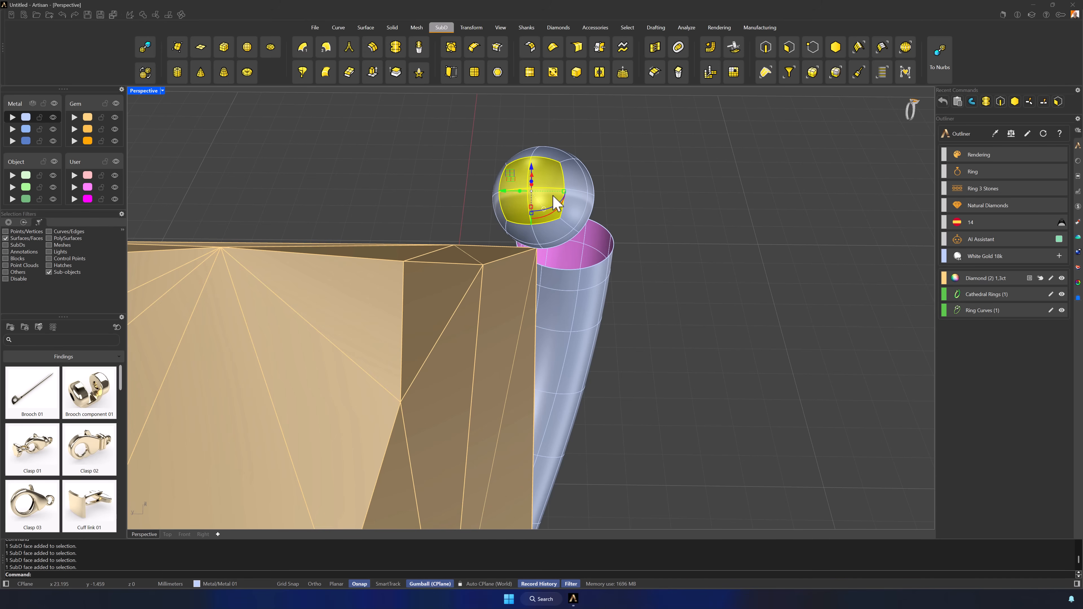
left_click_drag(564, 192, 548, 193)
key("ctrl+z")
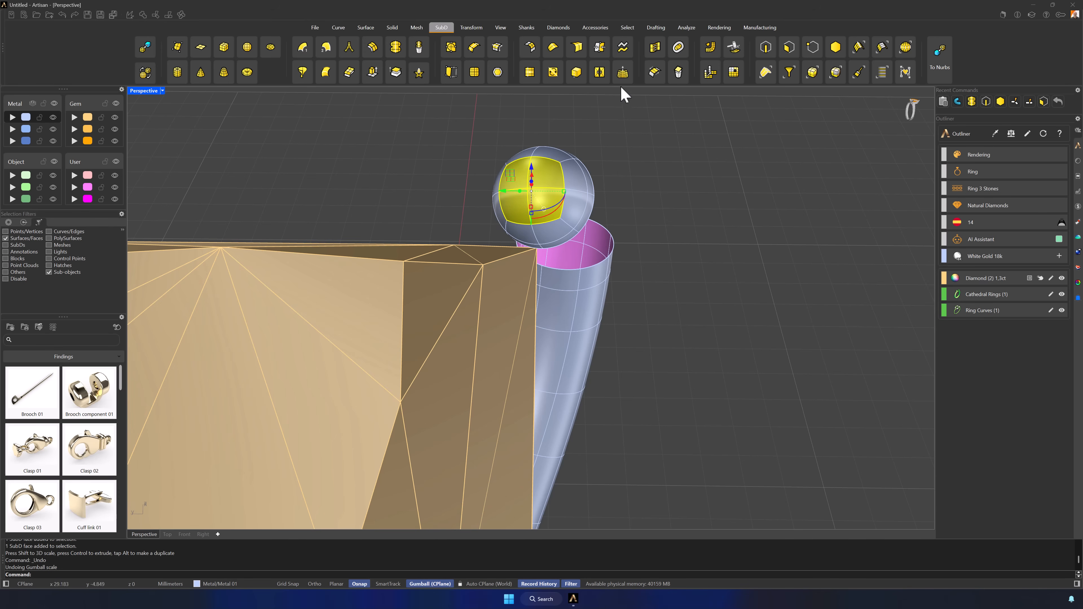
- Disable Soft Transform for mesh and SubD objects
left_click(622, 73)
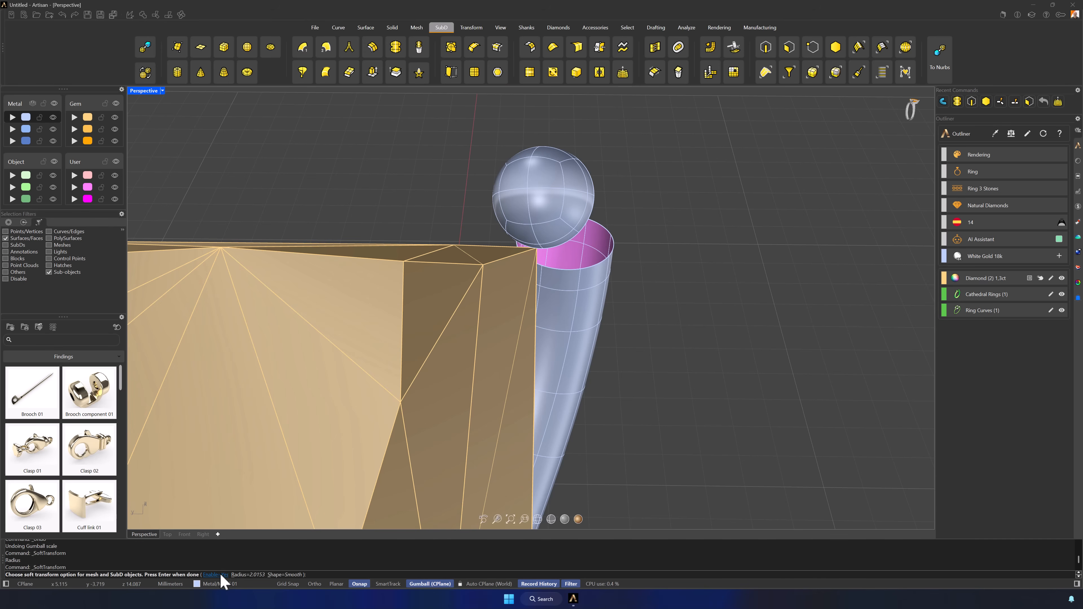
left_click(222, 575)
right_click(703, 292)
- Select the four stone-facing faces of the prong tip using the face filter, and align the gumball to the object
left_click(785, 46)
left_click(516, 176)
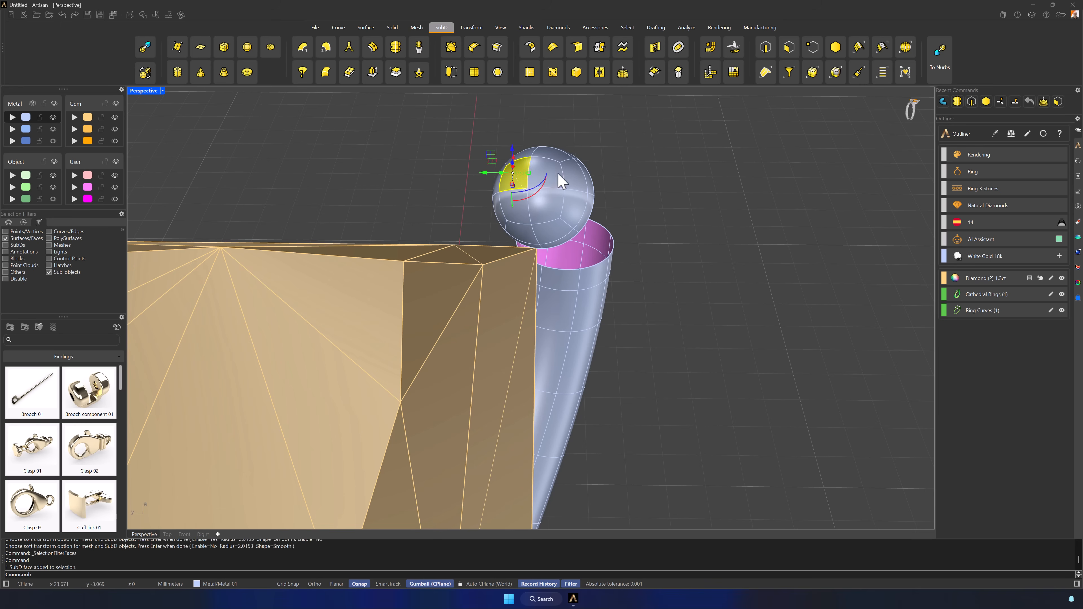
left_click(554, 174, "shift")
left_click(548, 214, "shift")
left_click(513, 211, "shift")
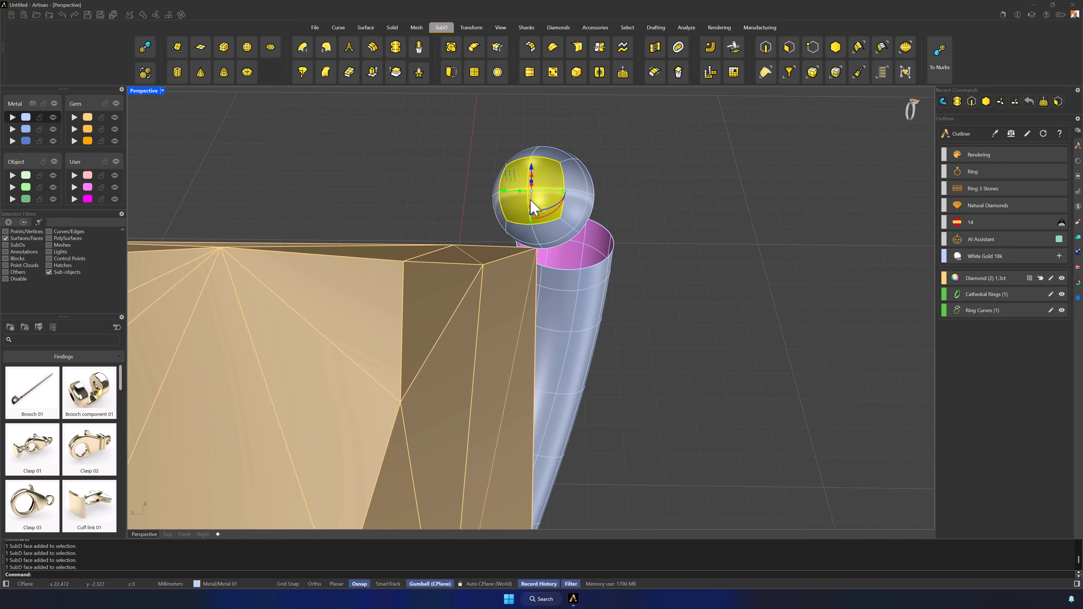
right_click_drag(585, 210, 625, 228)
scroll(597, 225, "down", 3)
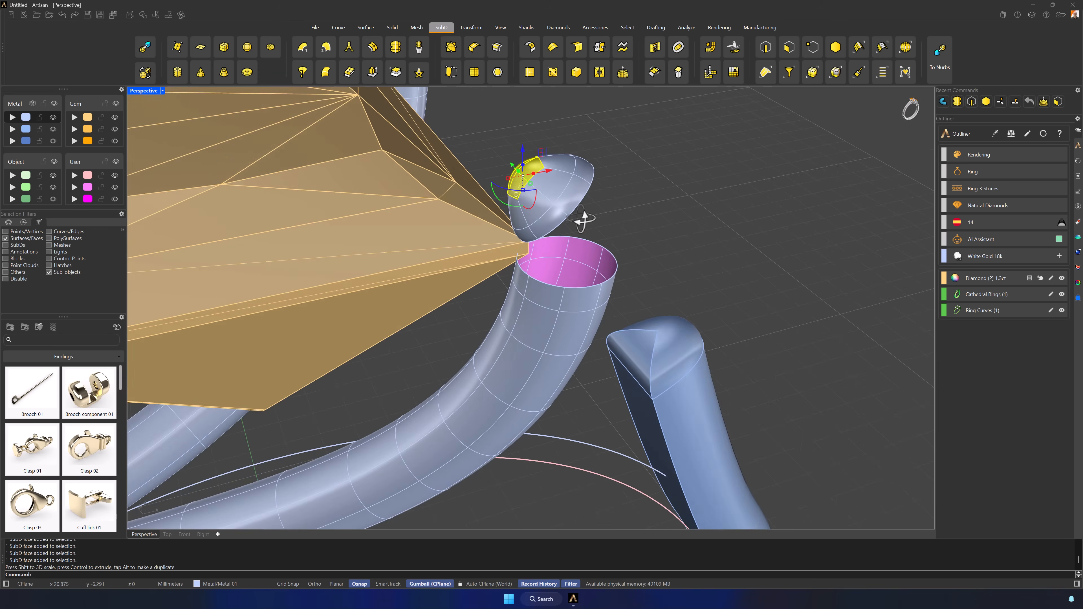
left_click(428, 584)
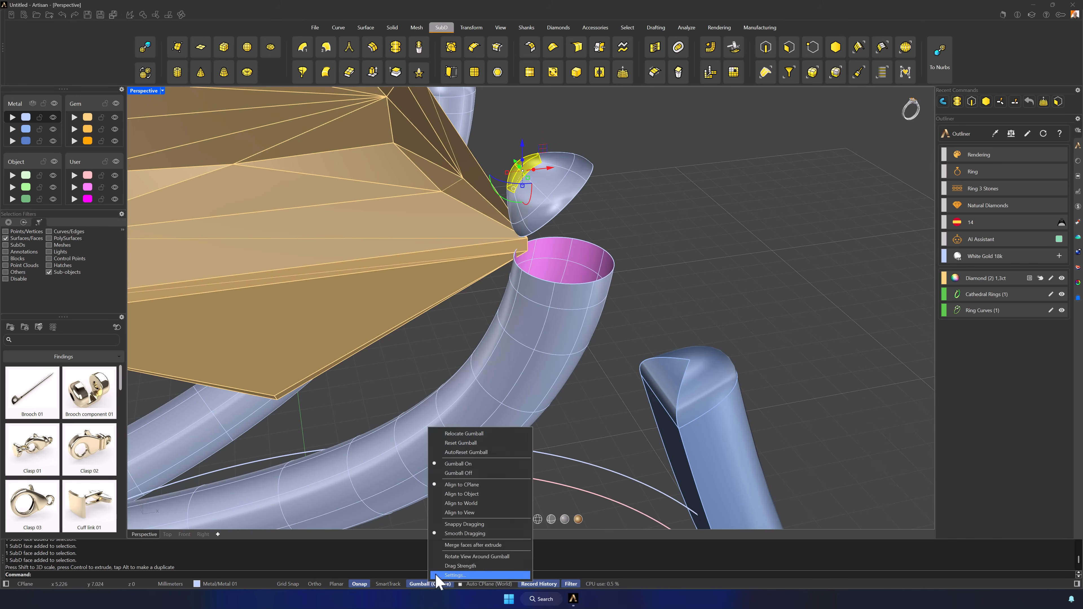
left_click(459, 494)
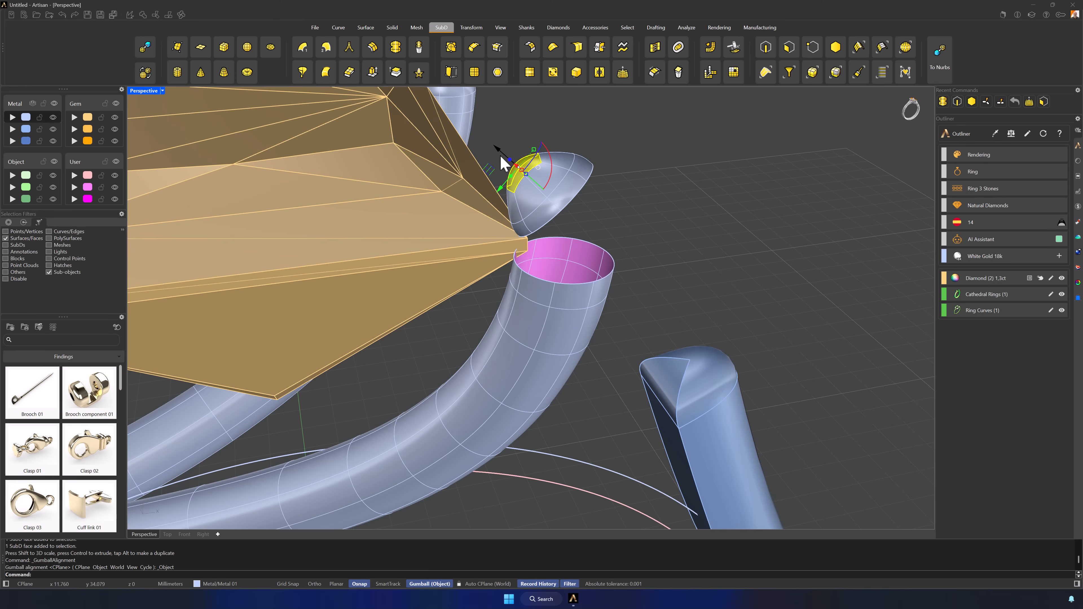
- Shape the selected faces into a narrower claw end by moving, scaling and pulling them down toward the diamond's crown
left_click_drag(501, 156, 514, 144)
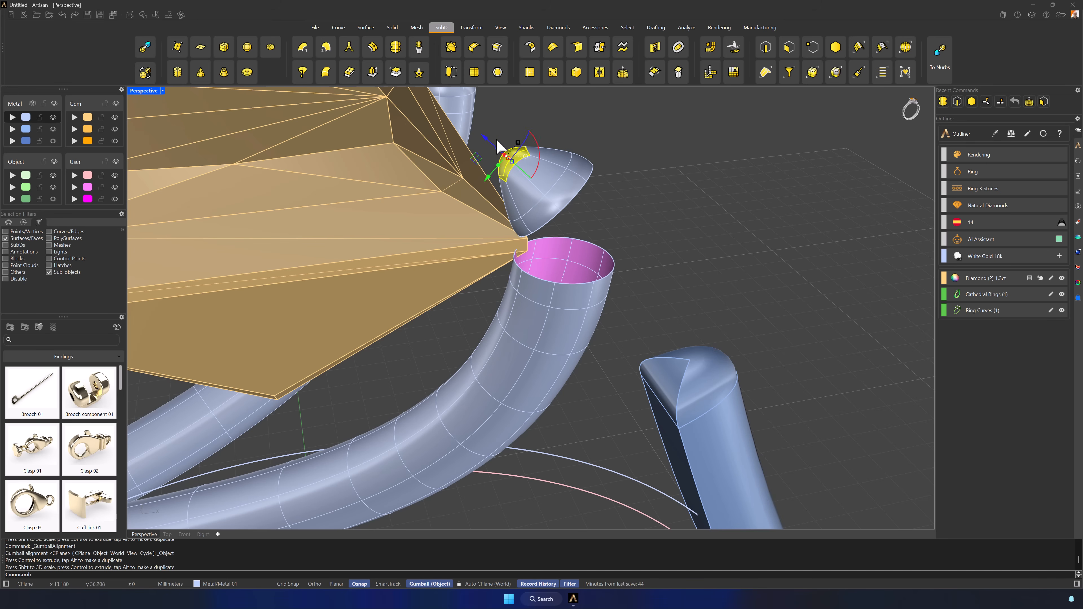
left_click_drag(485, 179, 457, 203)
right_click_drag(485, 262, 506, 237)
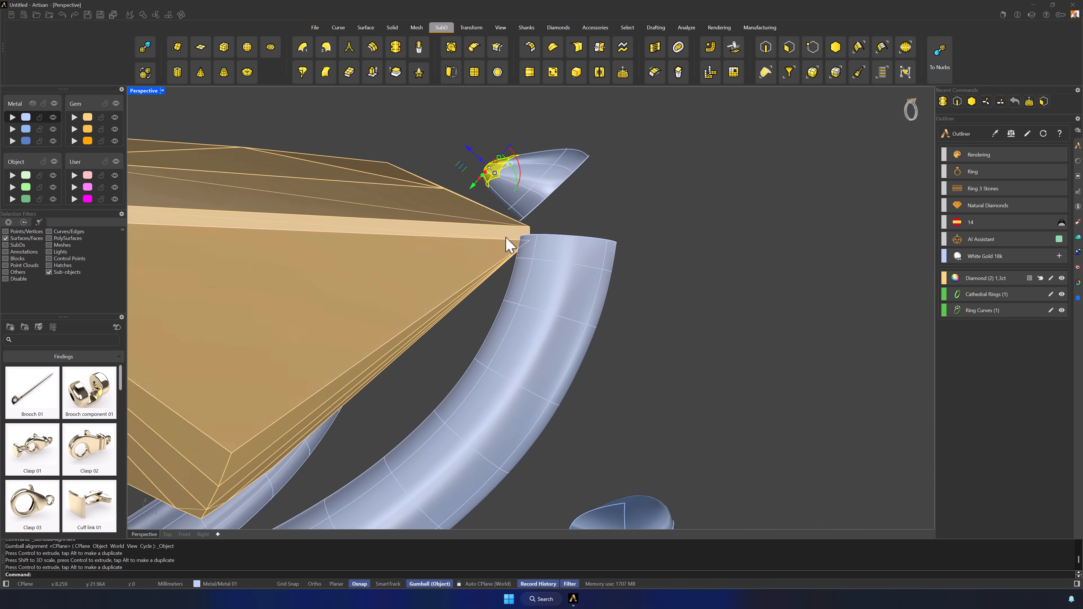
left_click_drag(468, 187, 465, 194)
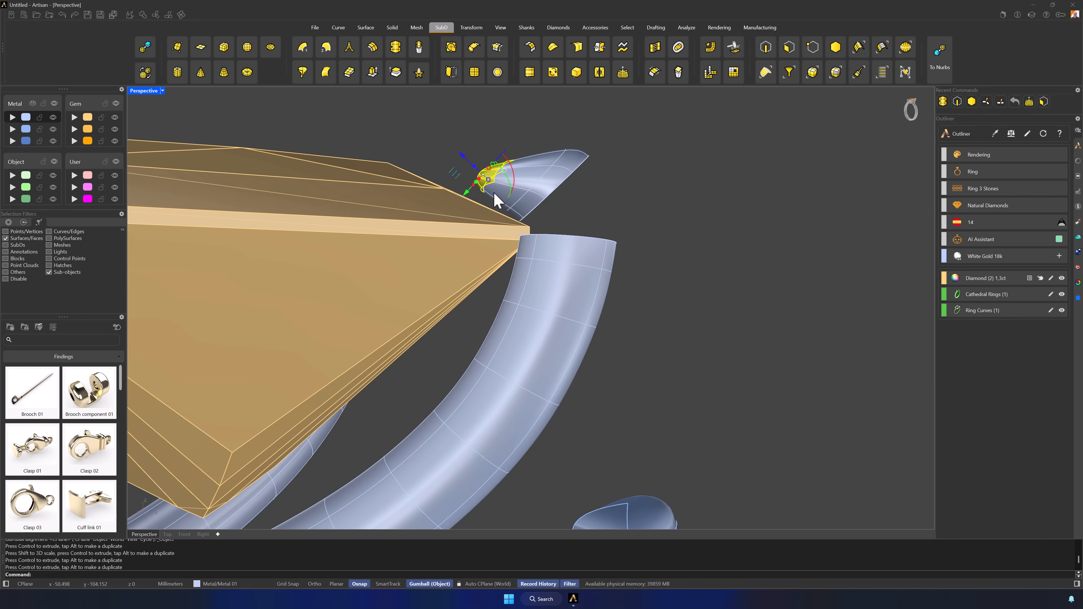
left_click_drag(519, 161, 520, 162)
left_click(612, 205)
- Bridge the open edge loops of the prong tip and prong body with 2 segments, joined at 100% straightness
right_click_drag(619, 210, 595, 223)
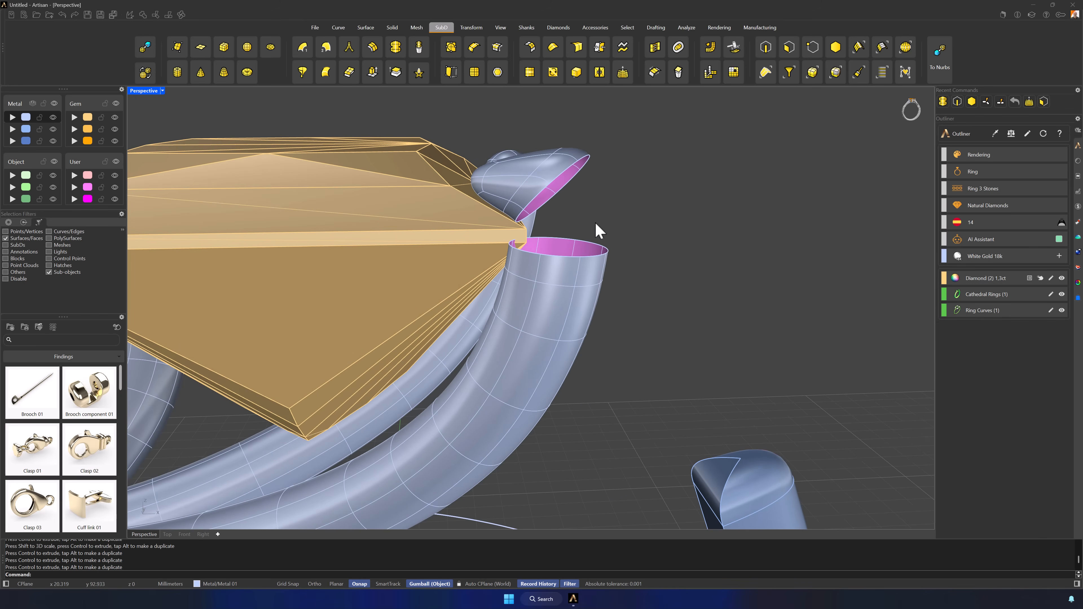
left_click(766, 71)
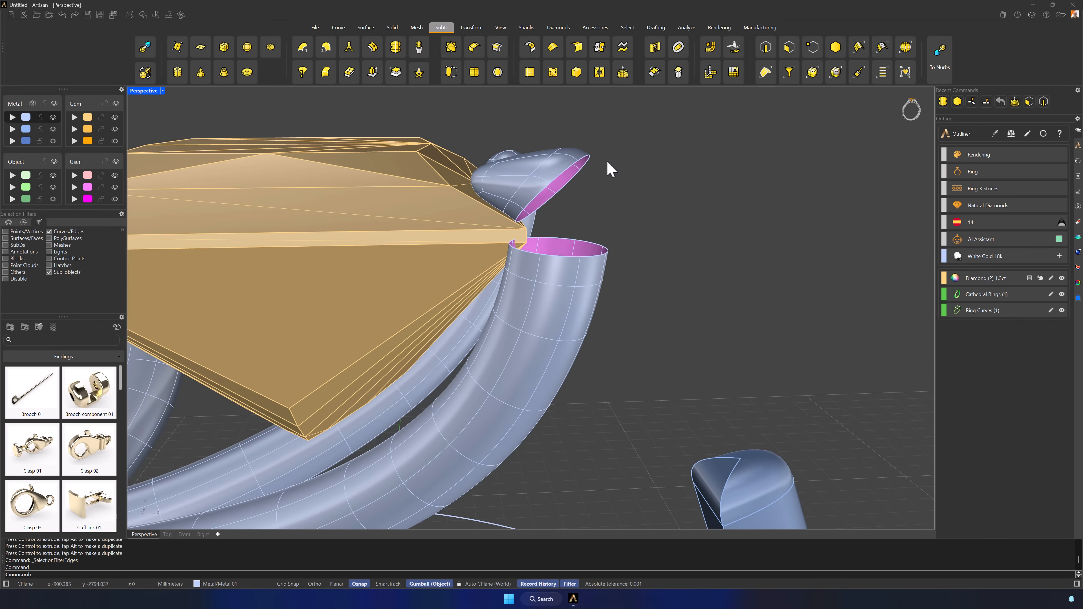
double_click(573, 171)
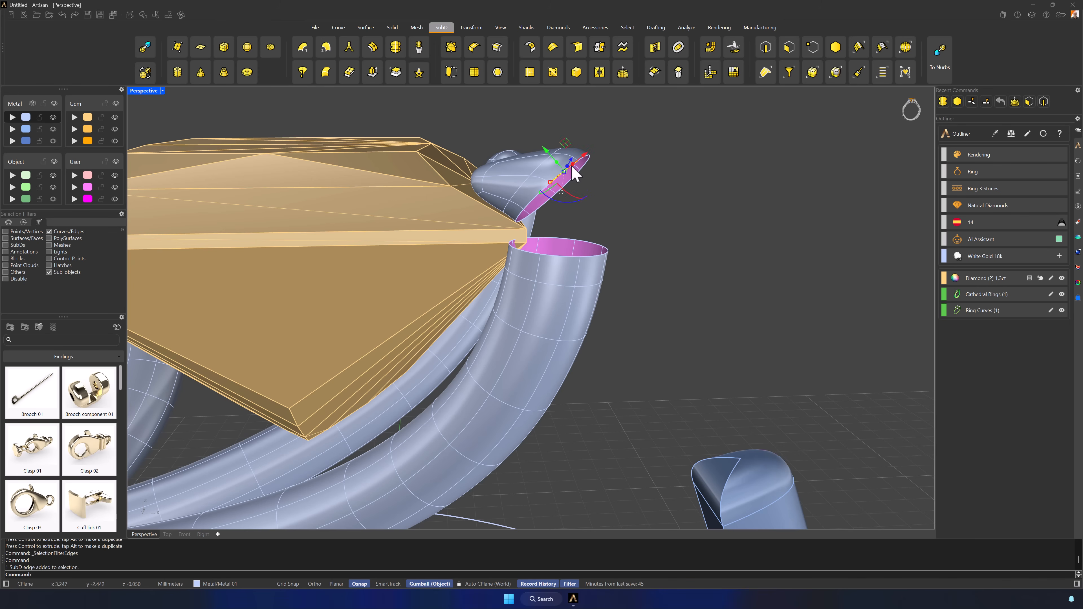
left_click(653, 74)
double_click(590, 257)
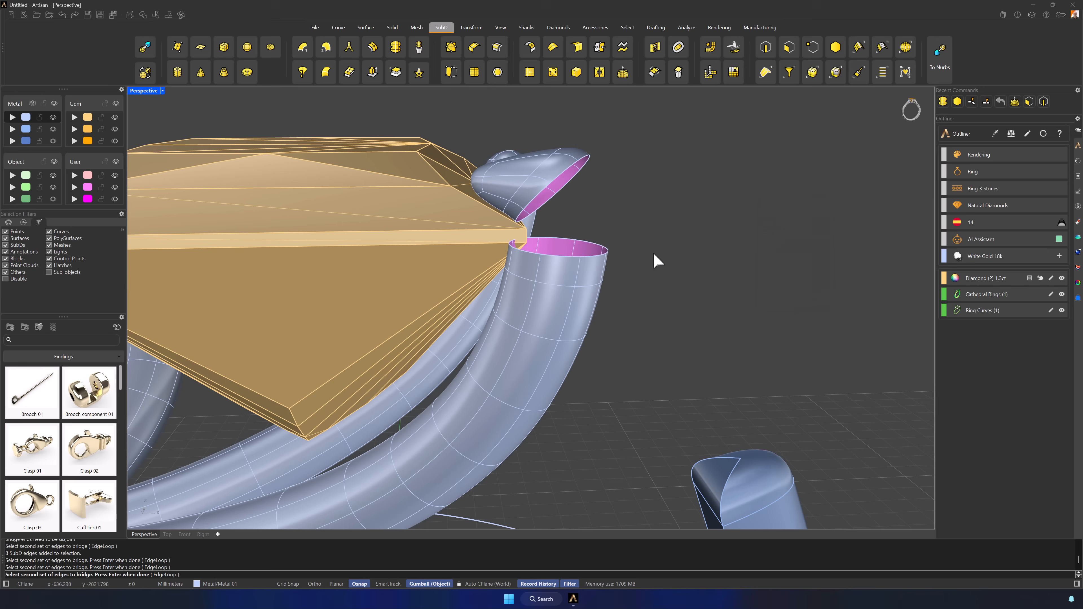
key("Return")
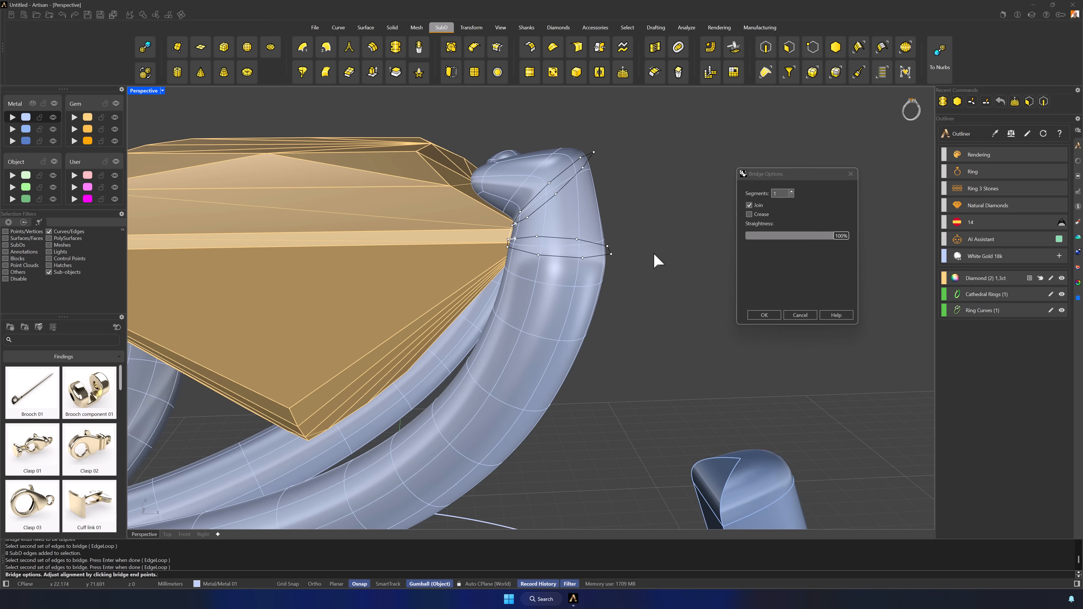
left_click(791, 191)
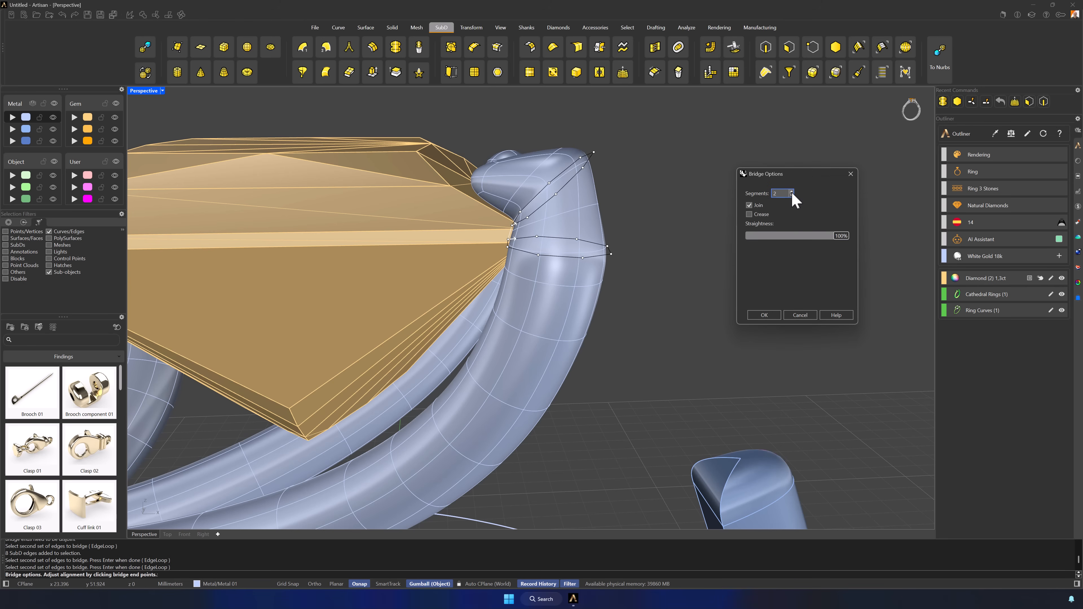
left_click(764, 315)
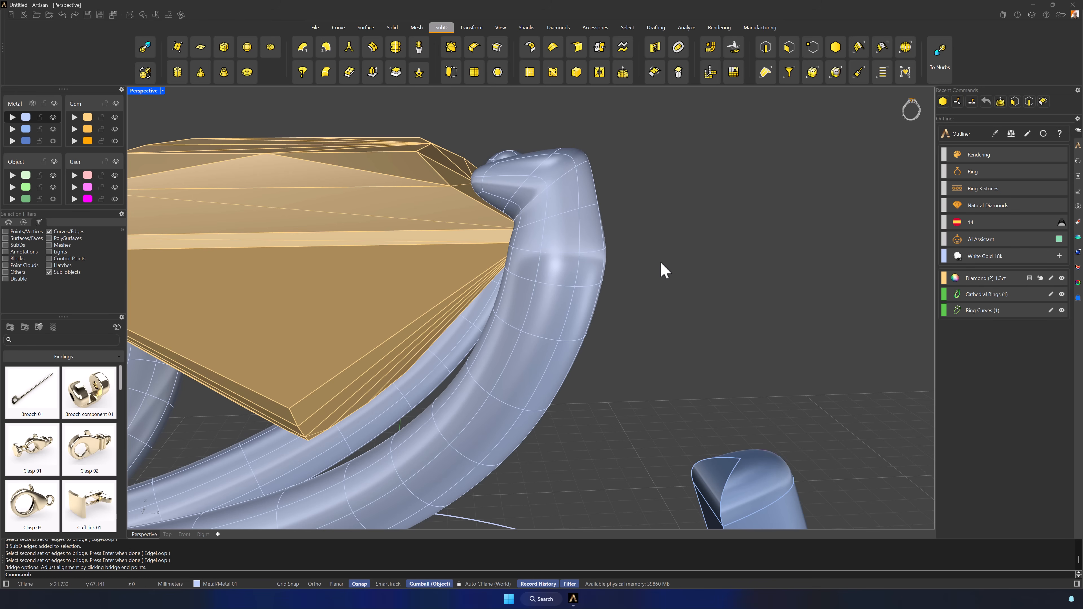
- Delete the extra edge loop at the sharp bend between the center-stone prong's claw and its body
right_click_drag(665, 271, 597, 188)
double_click(584, 186)
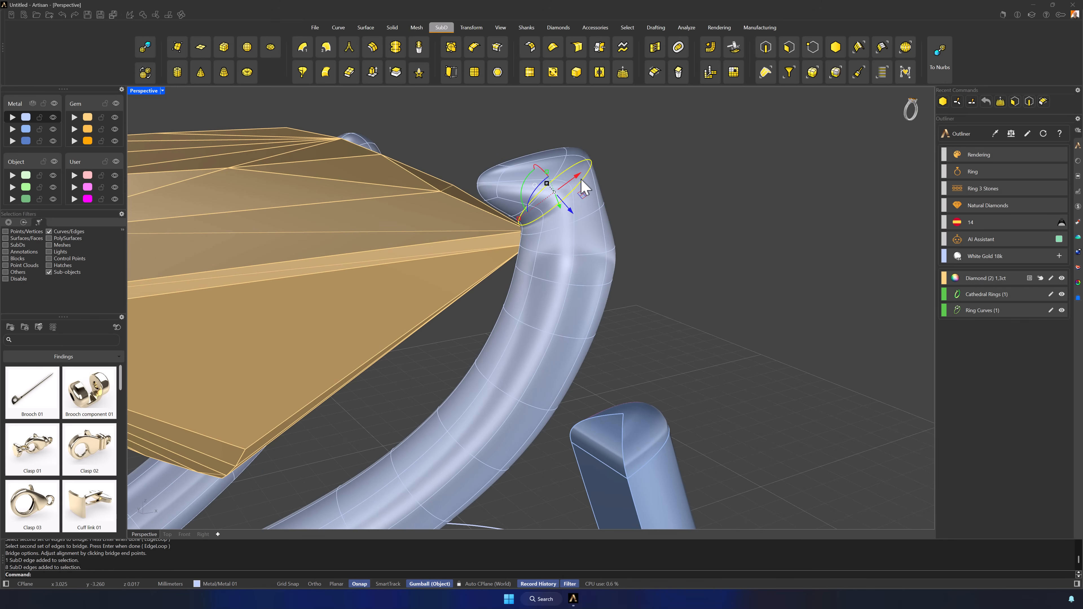
key("Delete")
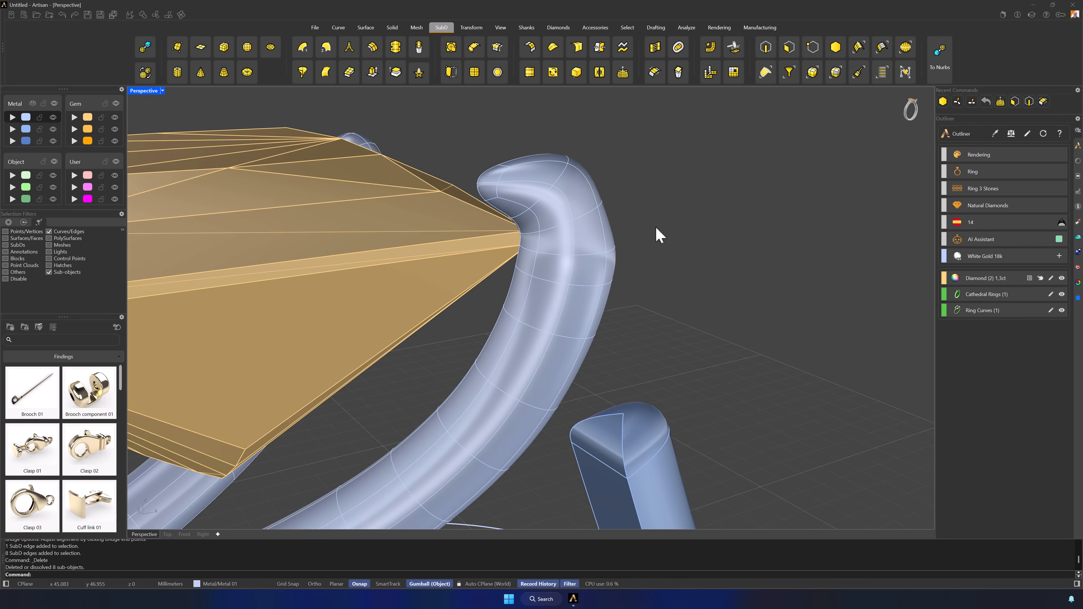
- Scale the edge loop just below the claw bend of the center-stone prong slightly to smooth the transition
mouse_move(659, 234)
right_mouse_down()
mouse_move(623, 223)
mouse_move(655, 230)
mouse_move(665, 213)
mouse_move(650, 216)
right_mouse_up()
double_click(580, 201)
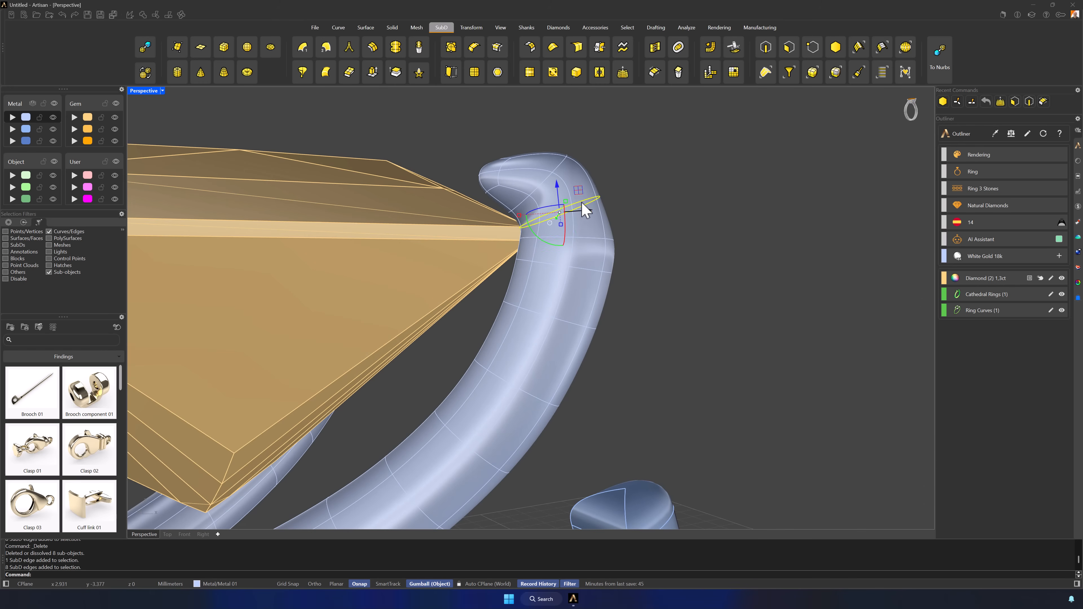
right_click_drag(581, 201, 530, 249)
left_click_drag(530, 240, 529, 241)
left_click(714, 275)
- Select the four end faces of the center-stone prong's claw with the face filter and shift them sideways over the diamond's corner
right_click_drag(715, 274, 657, 213)
scroll(645, 253, "down", 6)
right_click_drag(646, 254, 753, 334)
left_click(788, 47)
scroll(543, 288, "up", 4)
right_click_drag(543, 288, 543, 110)
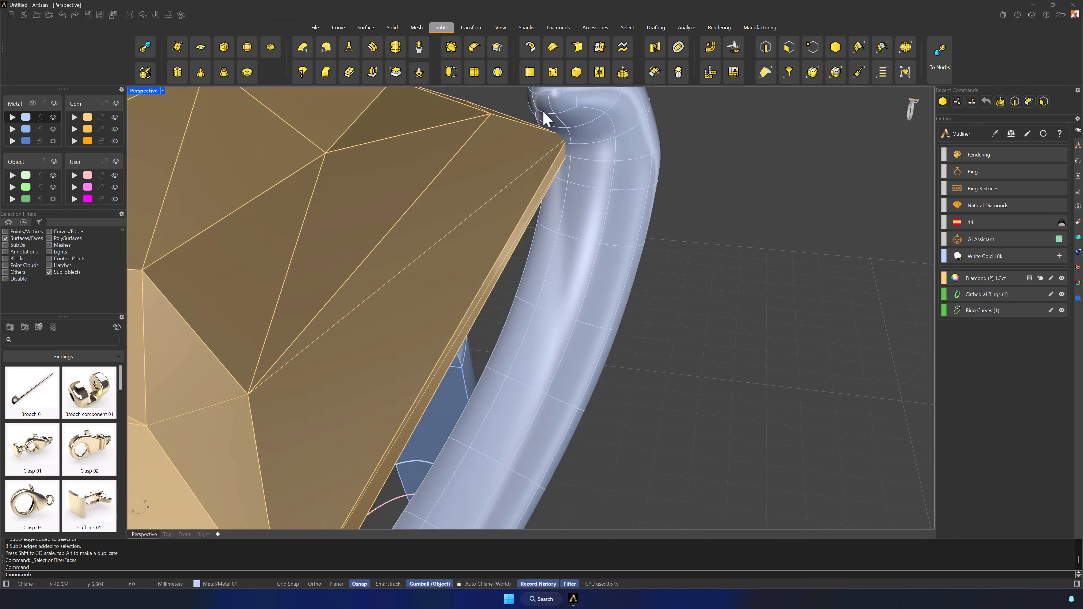
left_click(543, 111)
right_click_drag(599, 143, 610, 265, "shift")
left_click(599, 192, "shift")
left_click(585, 183, "shift")
left_click(592, 171, "shift")
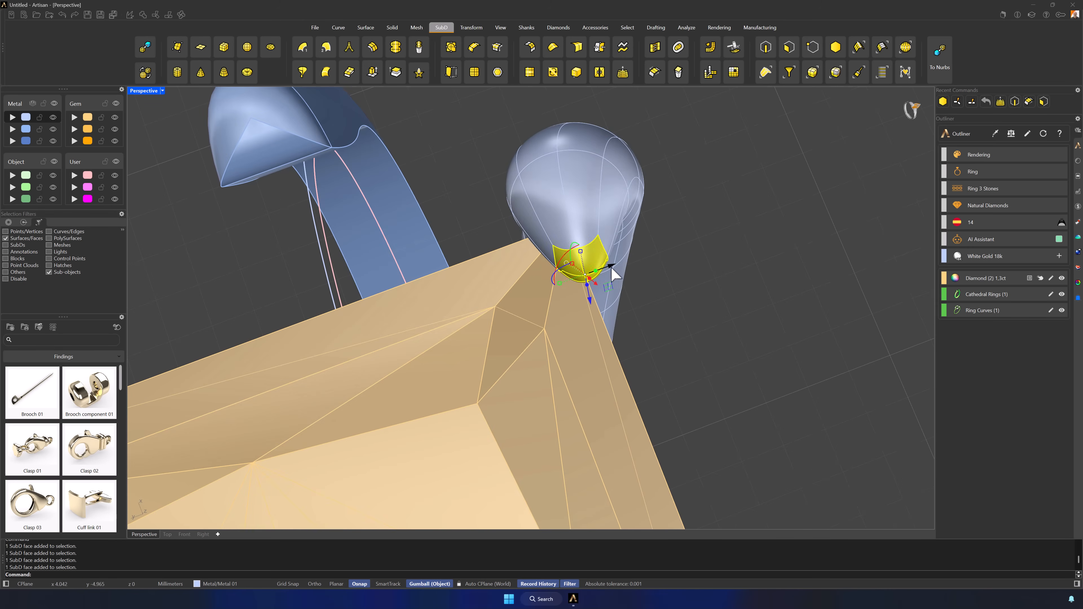
left_click_drag(611, 265, 589, 266)
left_click(732, 322)
- Reposition the claw's stone-facing faces against the diamond's corner, and align the gumball to the CPlane
right_click_drag(732, 322, 573, 200)
left_click(573, 201, "shift")
left_click(571, 198, "shift")
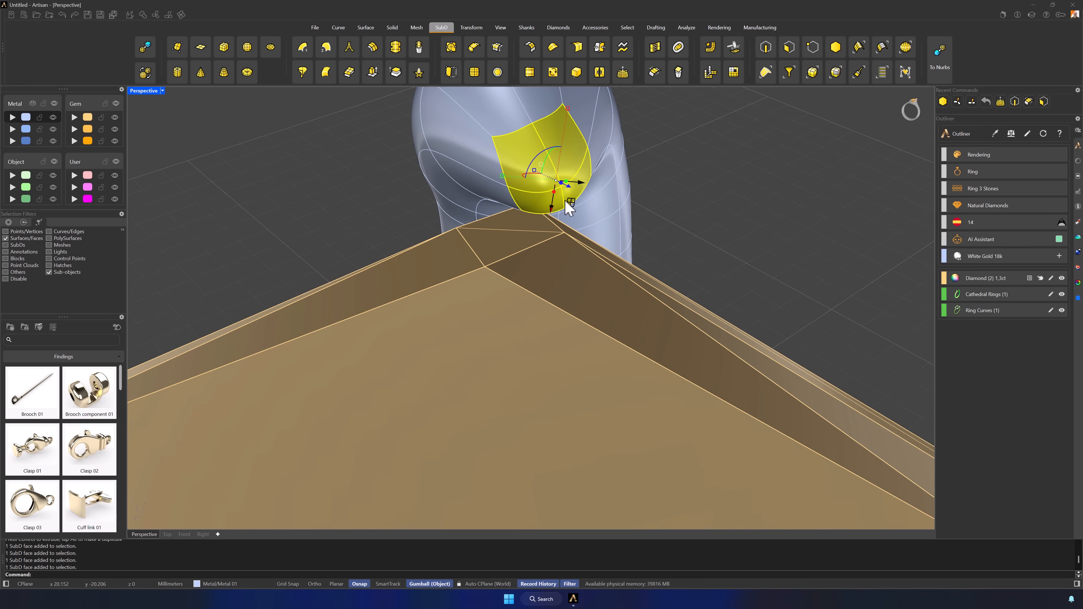
left_click(564, 190, "shift")
left_click_drag(555, 166, 492, 188)
right_click(429, 585)
left_click(468, 486)
left_click(679, 176)
- Move two edge loops of the center-stone claw with the edge filter to refine its curved profile
scroll(678, 176, "down", 3)
right_click_drag(679, 175, 645, 255)
left_click(765, 47)
double_click(578, 219)
left_click_drag(593, 256, 592, 272)
double_click(604, 147)
left_click_drag(603, 209, 610, 216)
left_click(744, 307)
scroll(745, 307, "down", 3)
right_click_drag(744, 307, 699, 298)
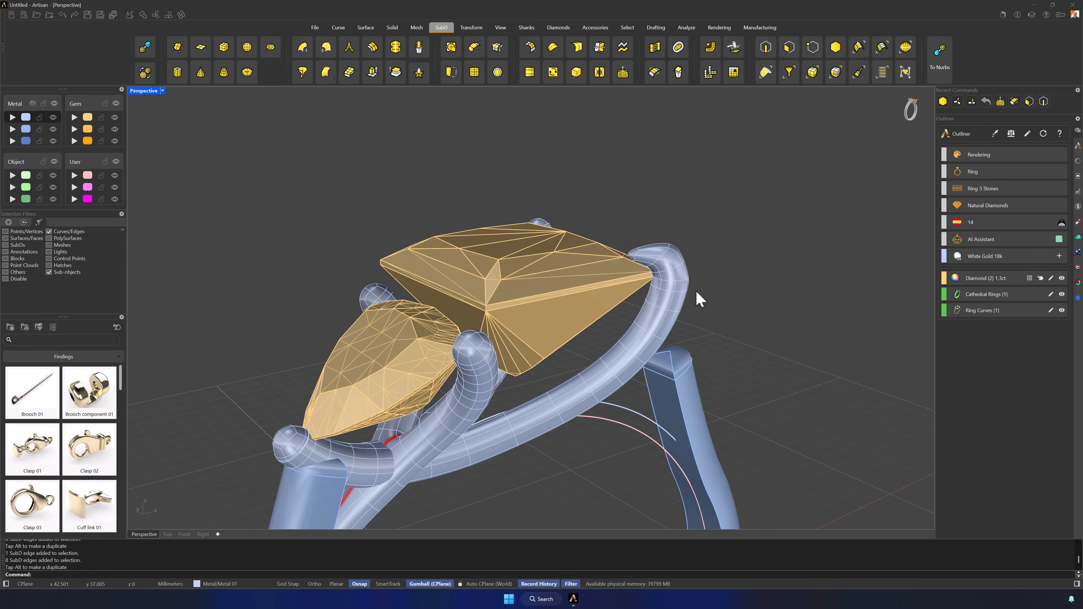
- Nudge the adjacent edges on the outer back of the center-stone prong outward with the gumball aligned to the object
scroll(695, 292, "up", 6)
left_click(665, 246)
right_click_drag(731, 261, 592, 248)
left_click(392, 236, "shift")
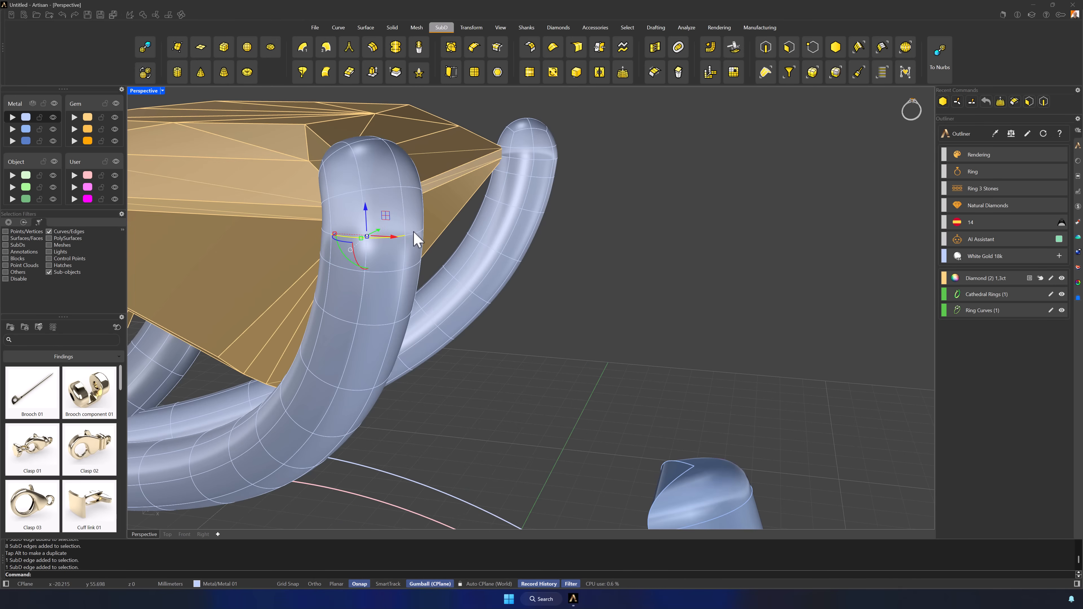
right_click_drag(520, 304, 550, 371)
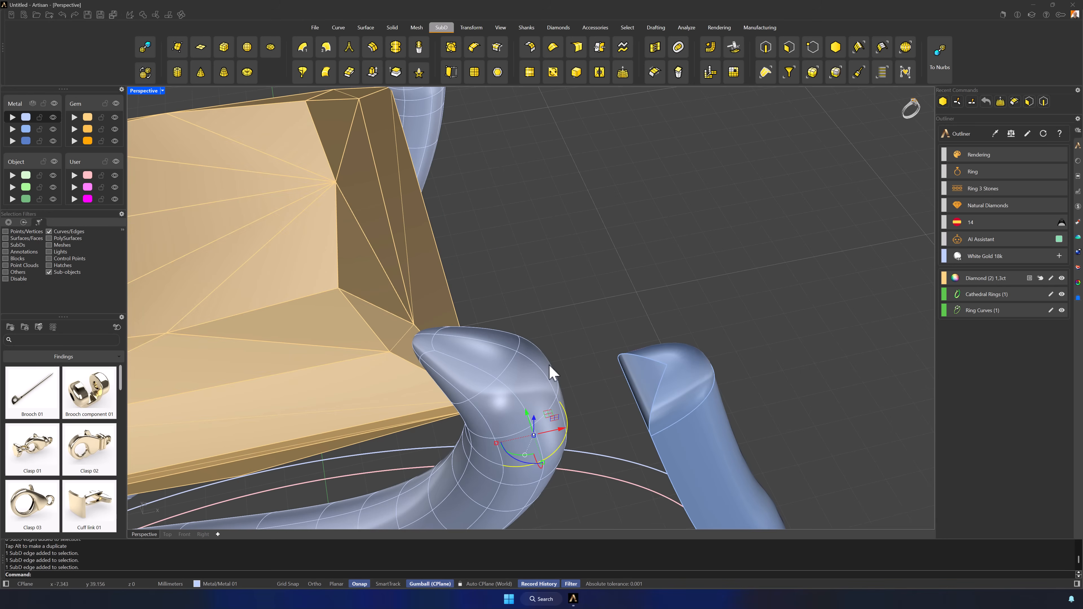
left_click(443, 583)
left_click(484, 503)
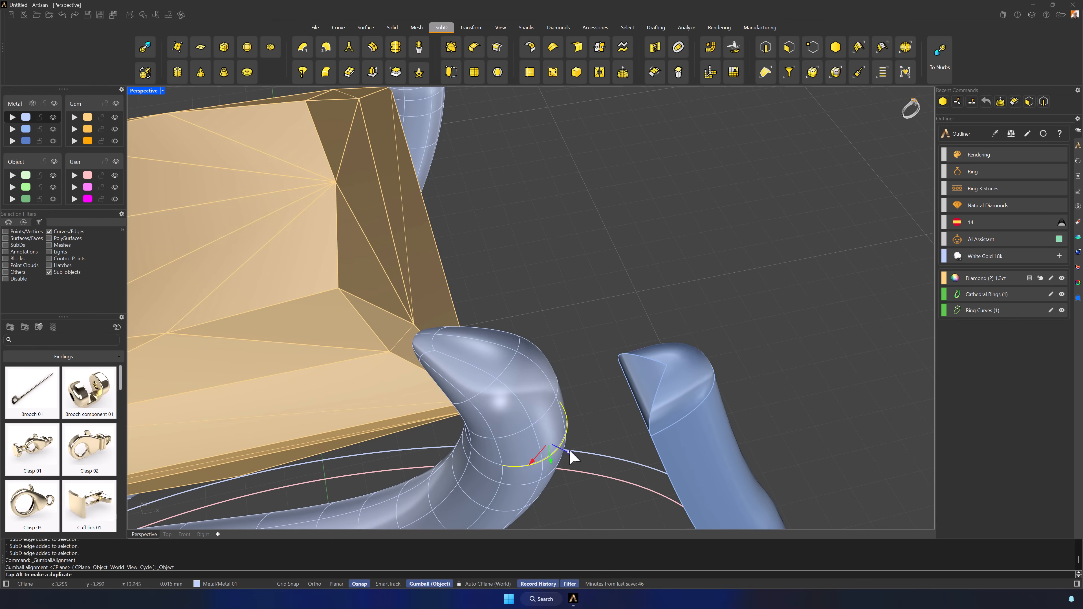
left_click_drag(569, 450, 571, 450)
right_click_drag(576, 456, 730, 317)
left_click(682, 357)
- Clear the selection filter and reflect the prong SubD across the X axis, keeping the current primary side
scroll(761, 297, "down", 5)
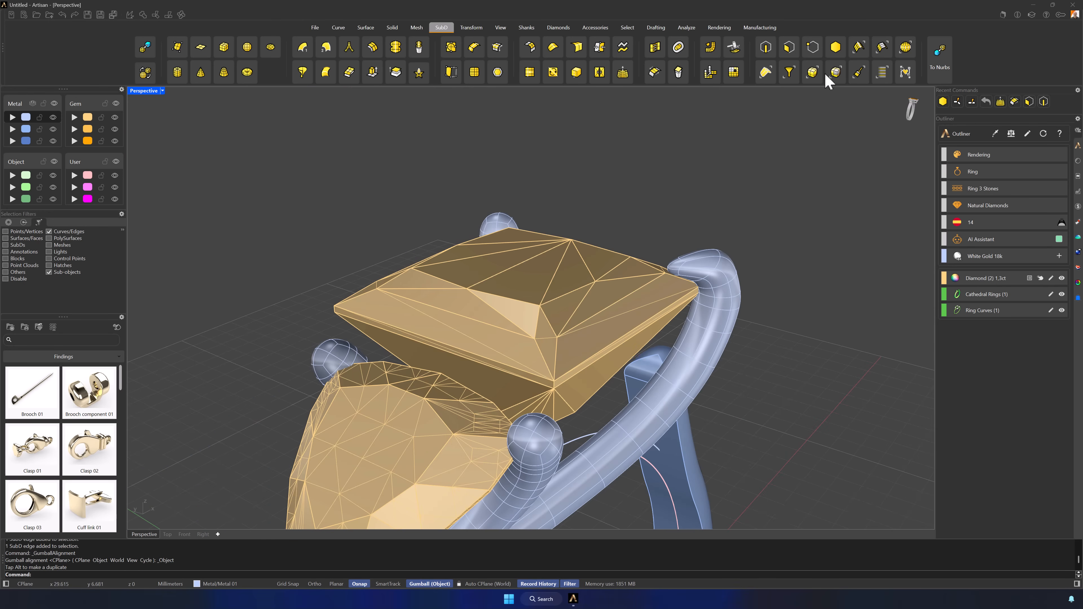
left_click(832, 74)
right_click_drag(812, 184, 681, 186)
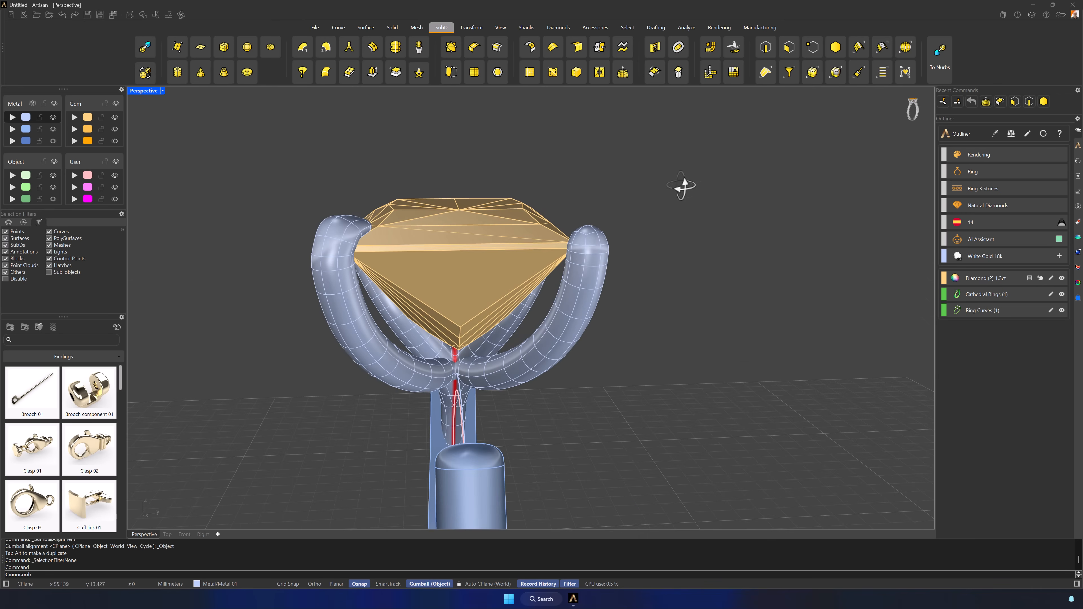
left_click(564, 354)
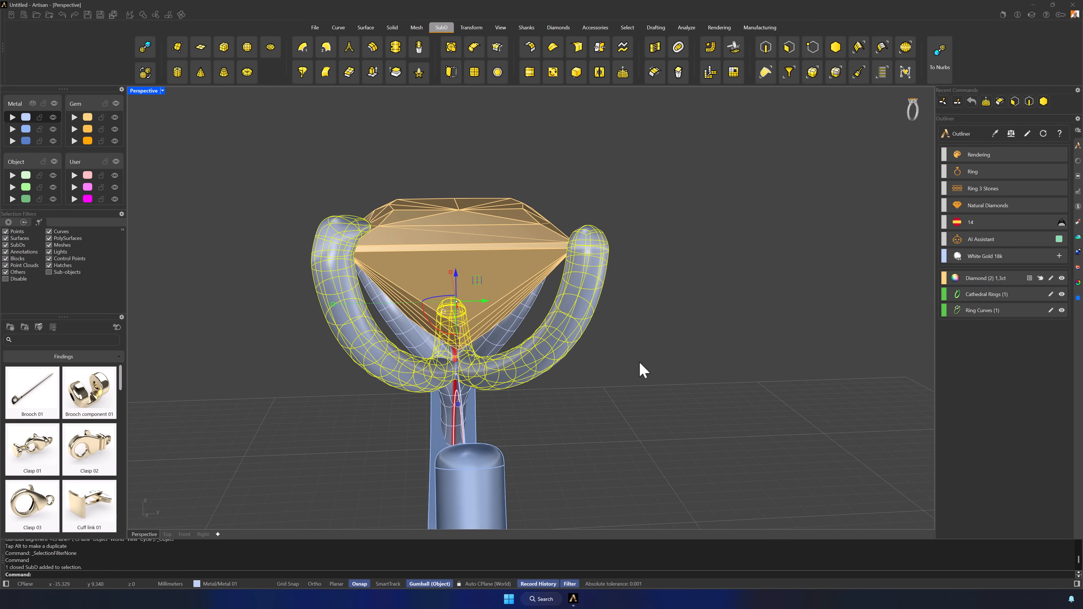
right_click_drag(643, 370, 722, 309)
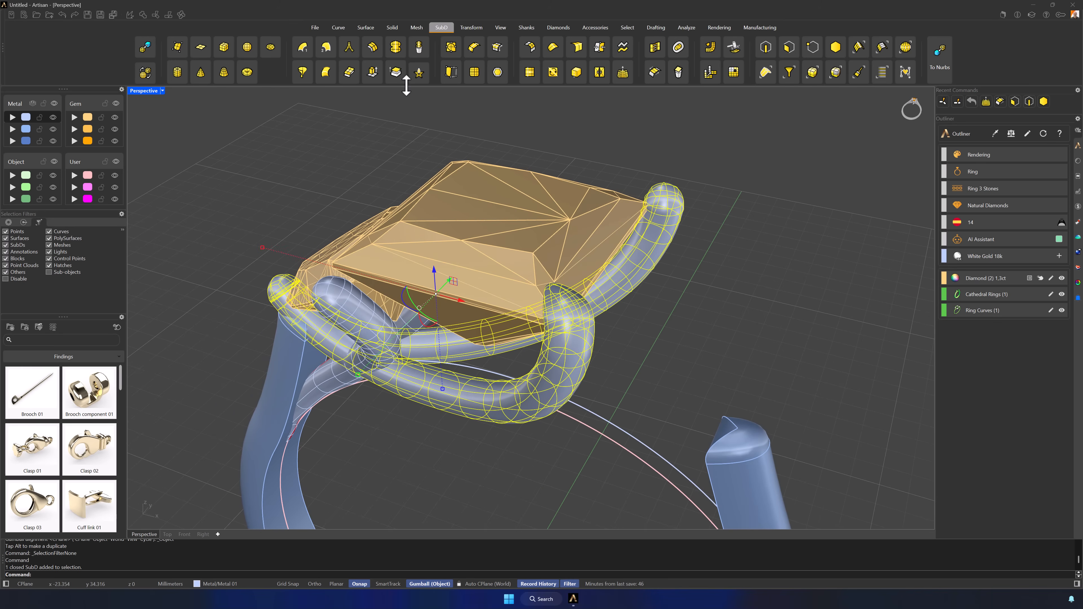
left_click(393, 50)
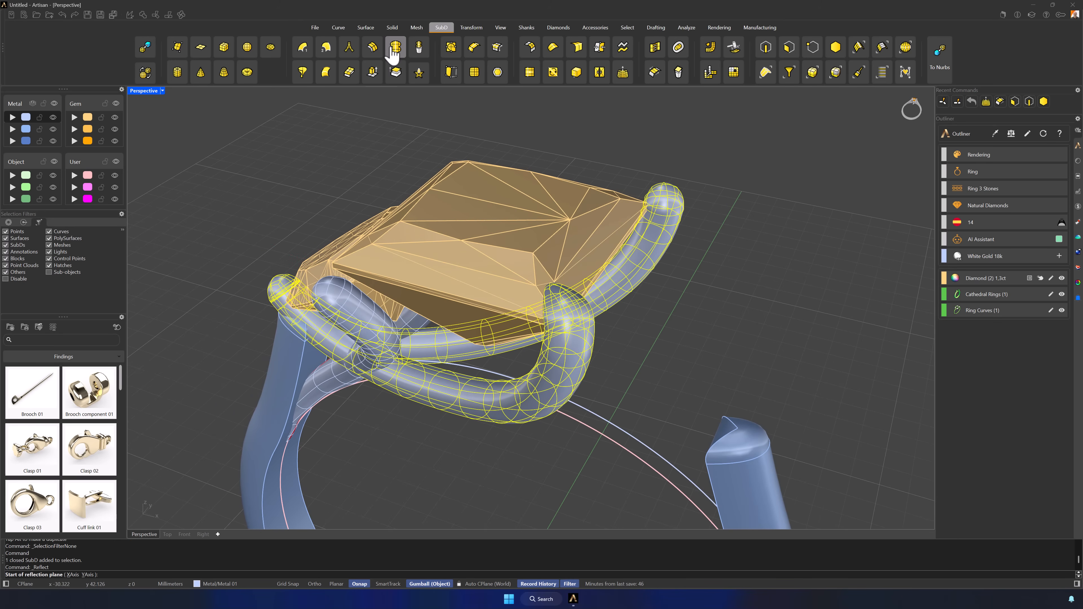
left_click(73, 574)
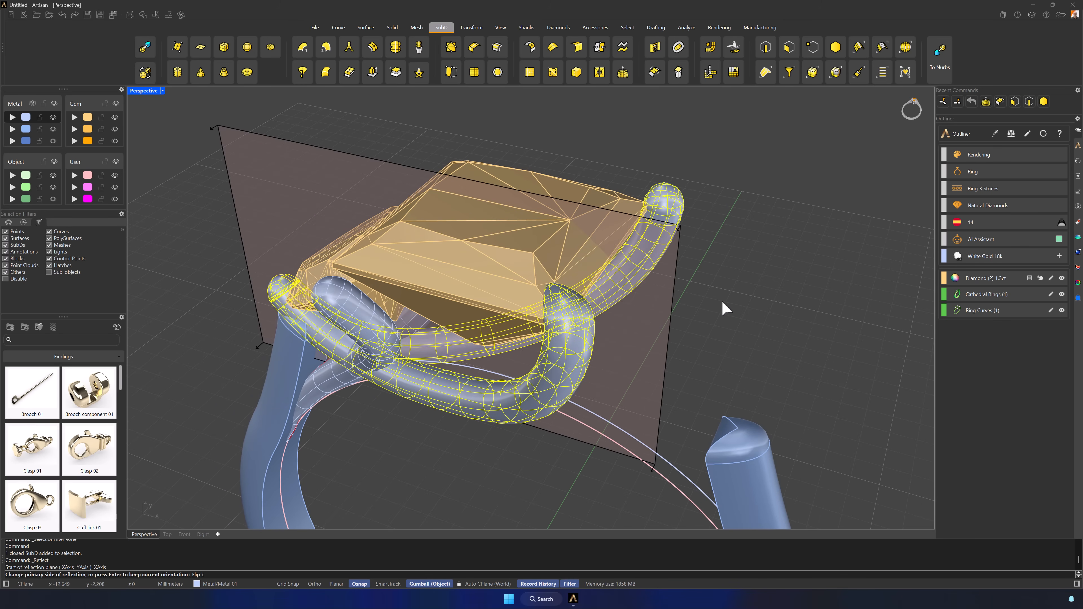
key("Return")
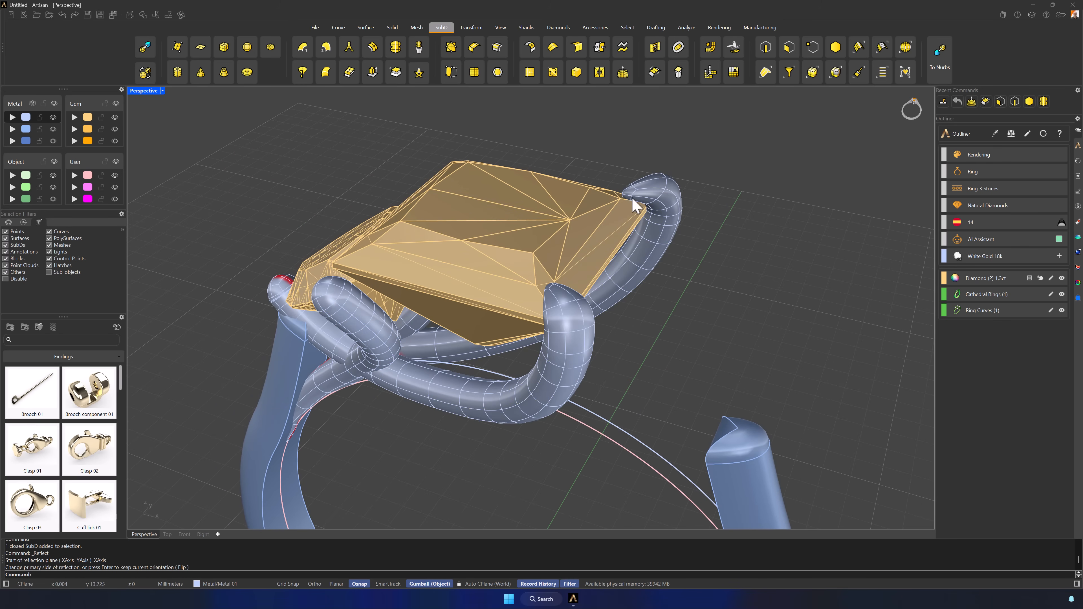
- Delete the two closely spaced edge loops near the tip of the trillion stone's end prong
right_click_drag(635, 205, 719, 283)
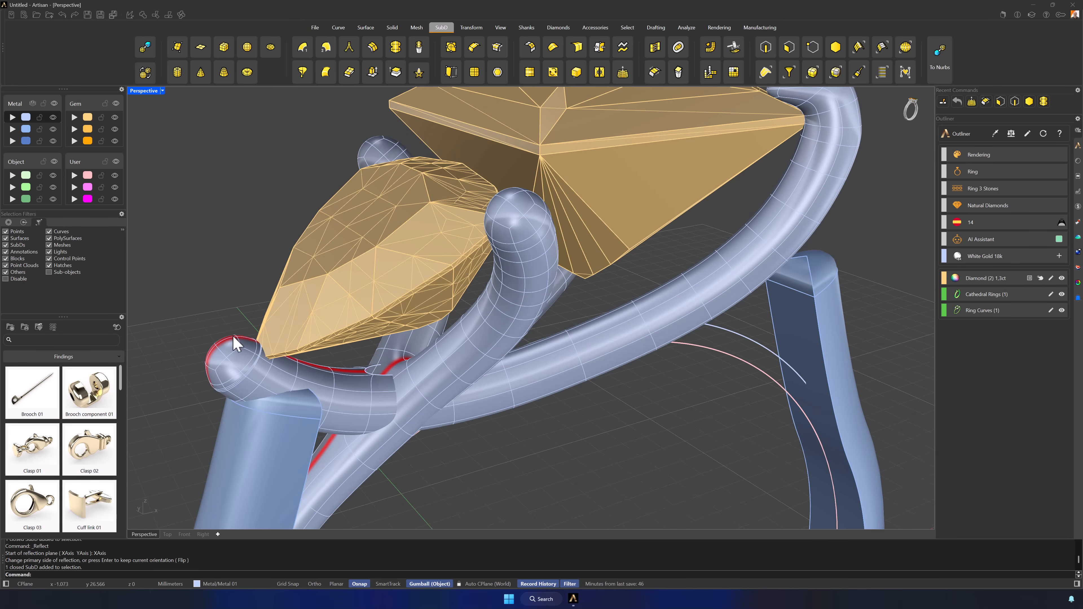
scroll(379, 258, "up", 6)
left_click(765, 46)
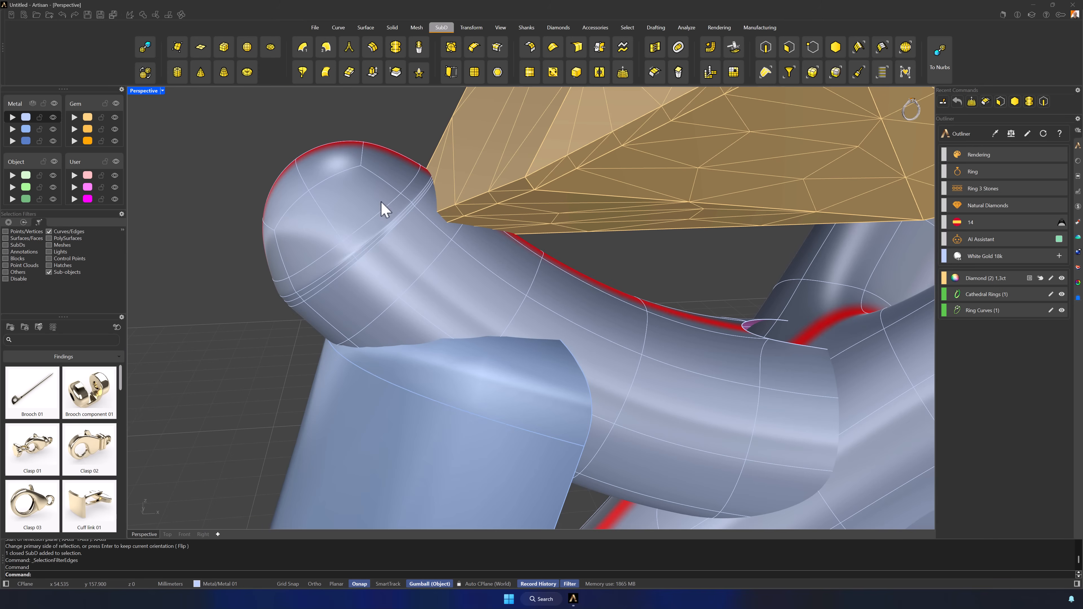
double_click(353, 263)
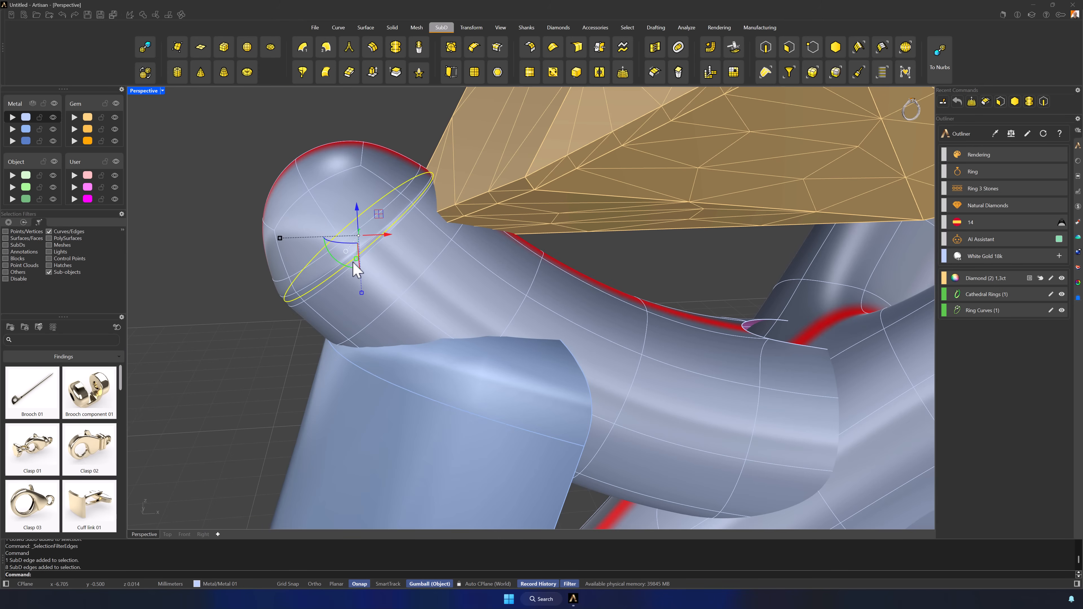
double_click(353, 260)
key("Delete")
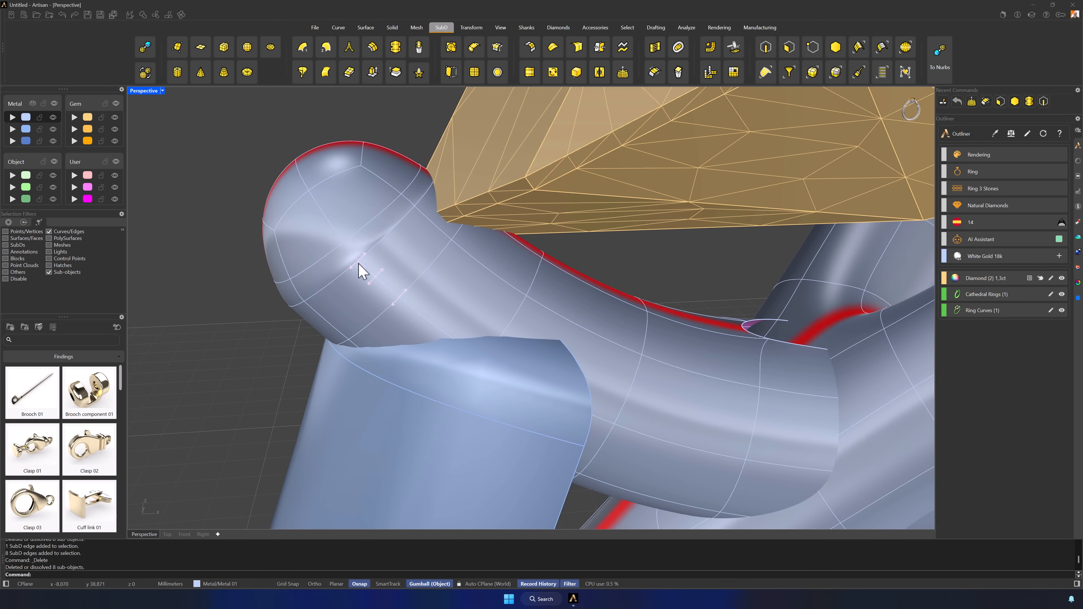
double_click(367, 236)
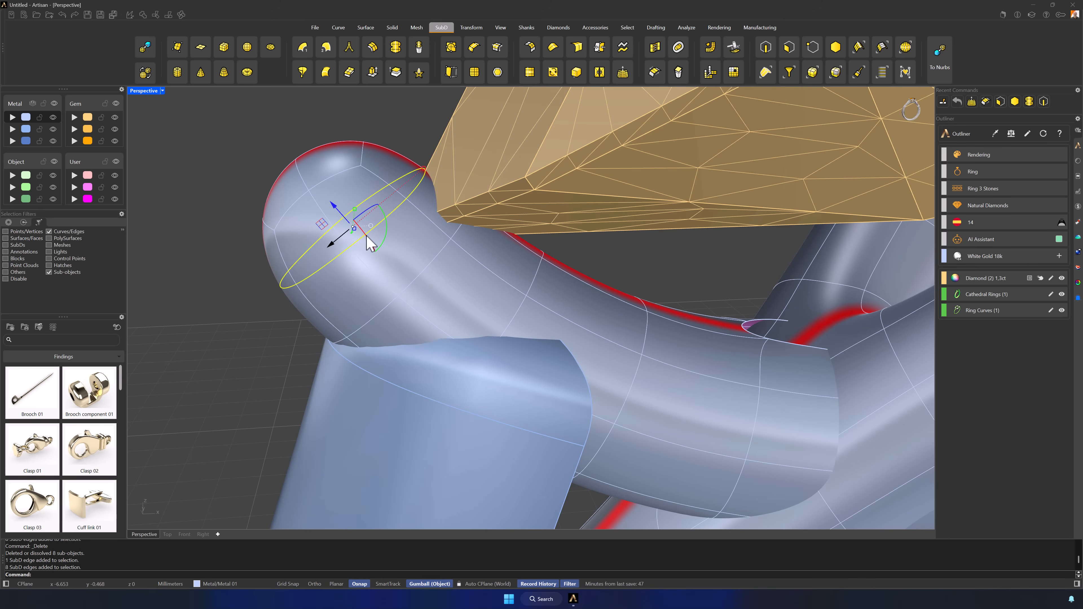
left_click(474, 48)
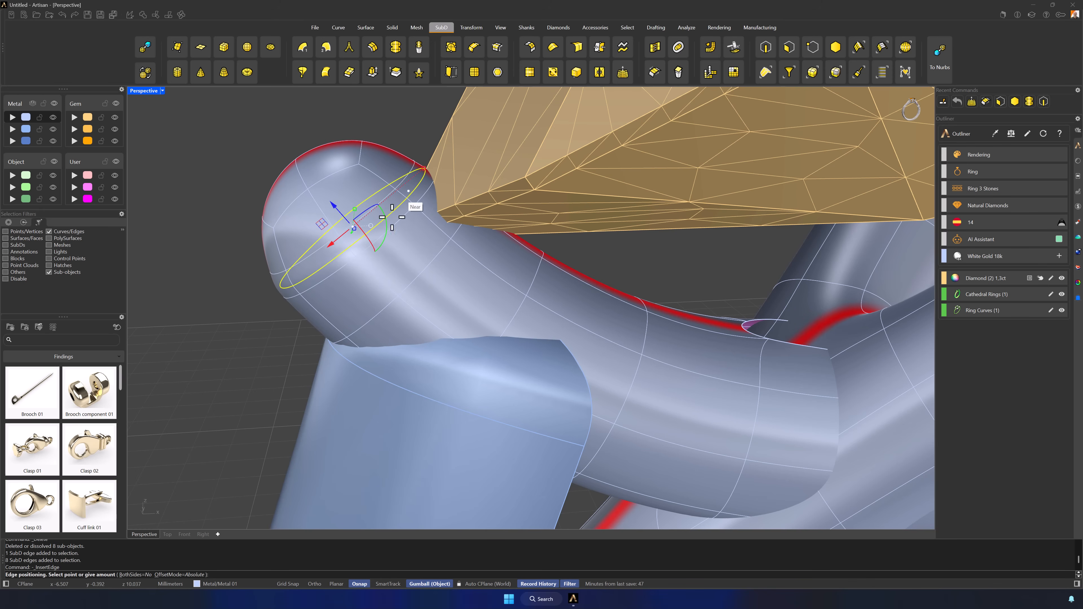
key("Escape")
key("Escape")
- Split the tip off the trillion stone's end prong along an edge loop of the SubD
left_click(434, 263)
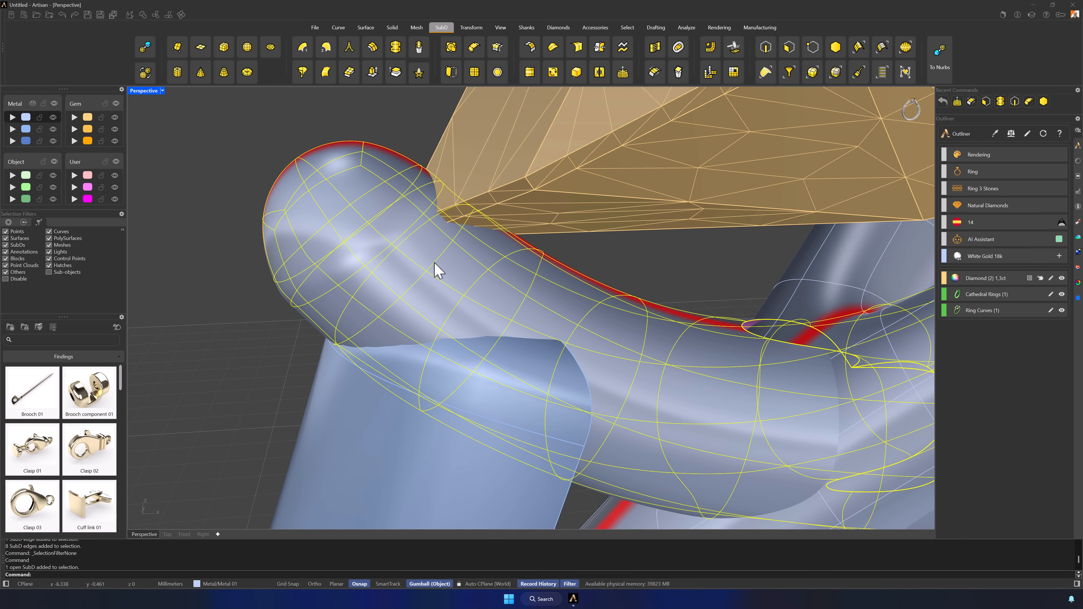
left_click(168, 15)
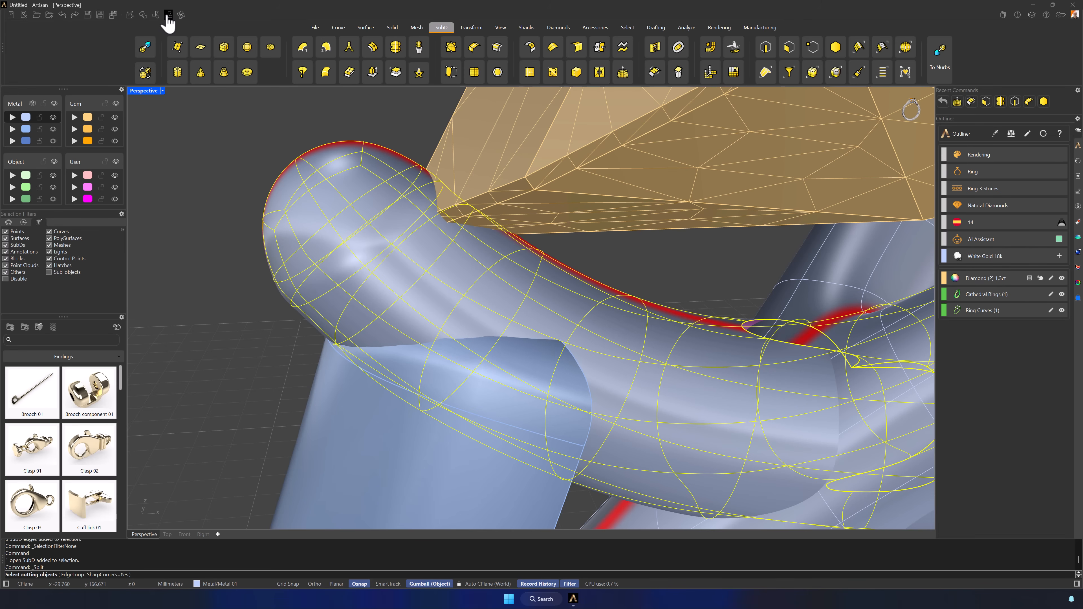
left_click(72, 574)
left_click(377, 261)
key("Return")
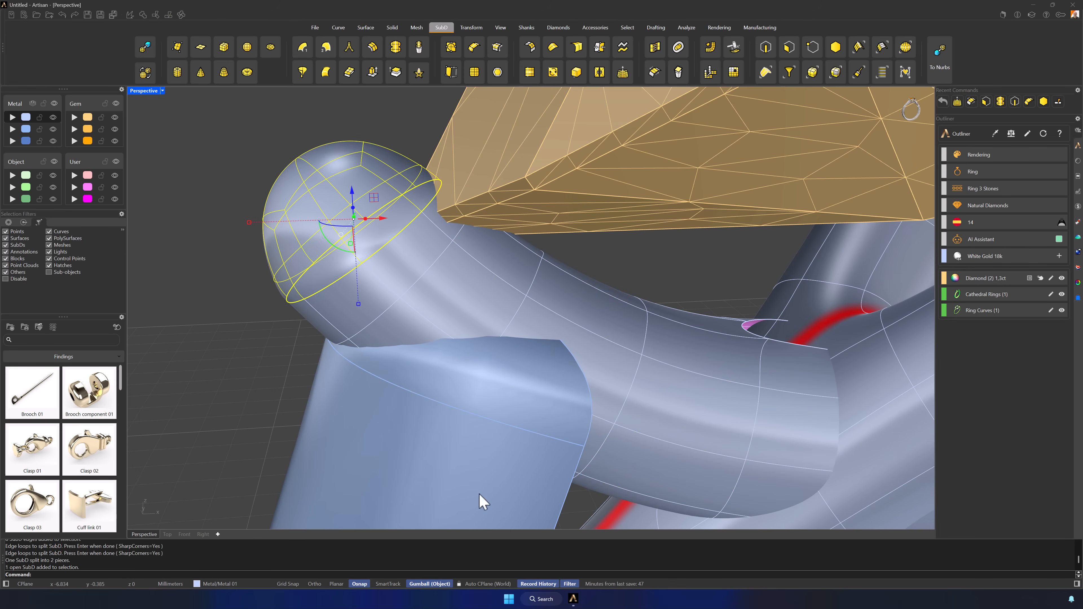
- Align the gumball to the CPlane, then raise and rotate the detached prong tip above its body in the Front view
right_click(430, 584)
left_click(460, 526)
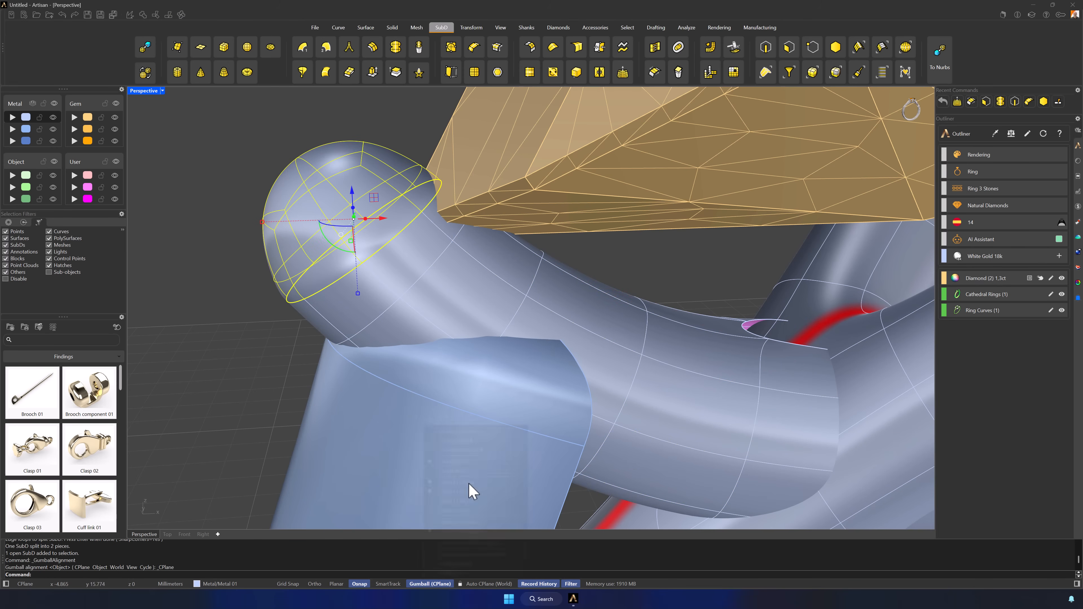
double_click(143, 91)
scroll(362, 404, "up", 8)
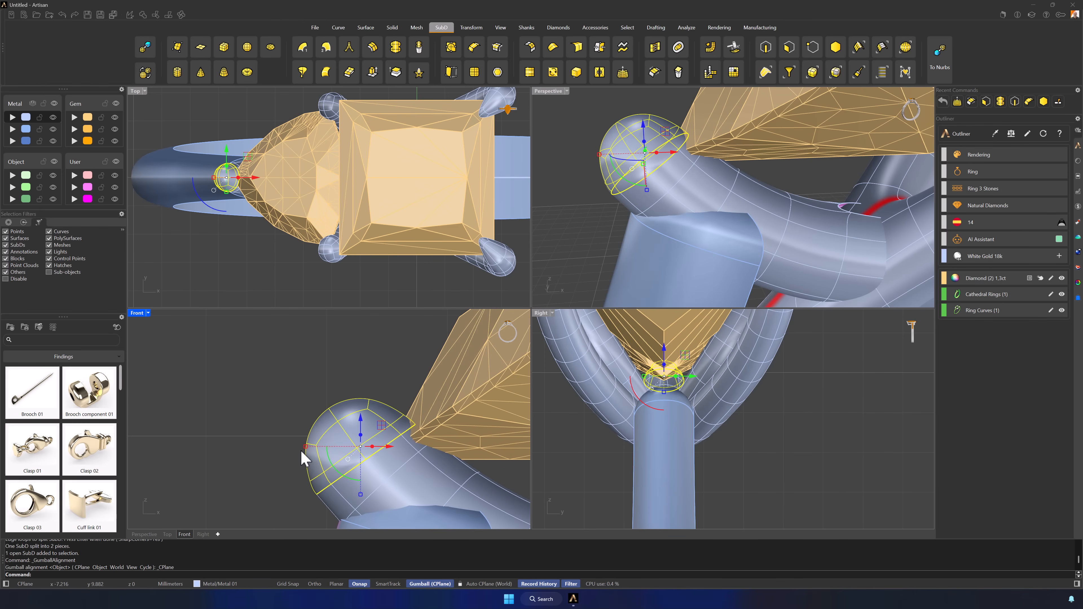
left_click_drag(383, 425, 379, 392)
left_click(285, 460)
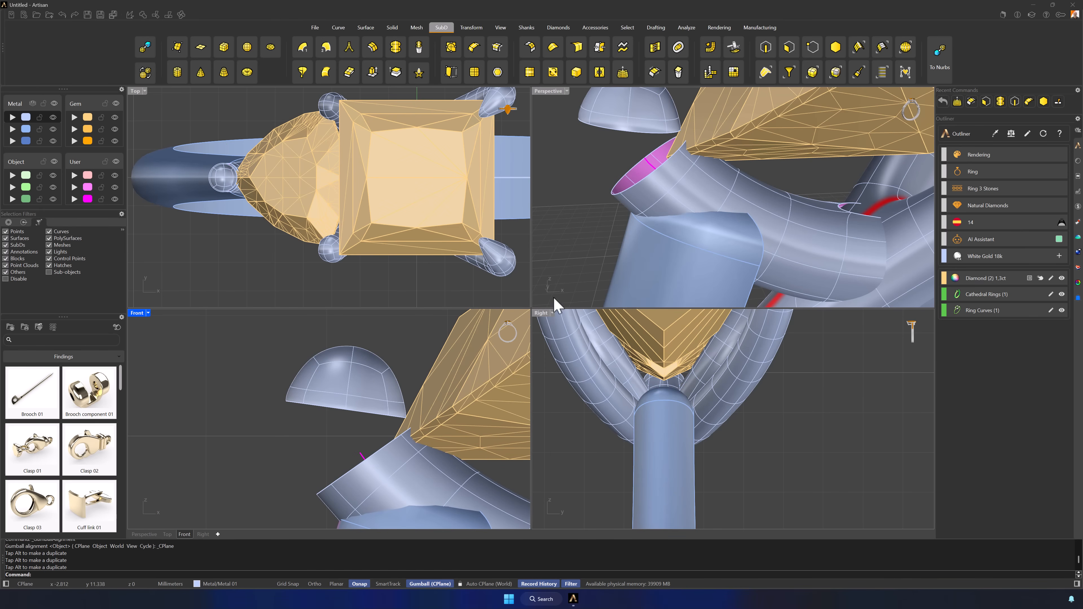
- Select four faces on the detached tip, scale them, and pull them toward the trillion diamond
left_click(789, 48)
scroll(226, 191, "up", 8)
left_click(212, 152)
left_click(231, 154, "shift")
left_click(231, 169, "shift")
left_click(206, 166, "shift")
left_click_drag(211, 161, 215, 161, "shift")
right_click_drag(383, 324, 375, 380)
mouse_move(343, 389)
left_mouse_down()
mouse_move(344, 368)
mouse_move(420, 401)
mouse_move(355, 399)
left_mouse_up()
- Rotate, scale and move the middle edge loop of the detached tip to follow the claw's slant toward the stone
left_click(766, 46)
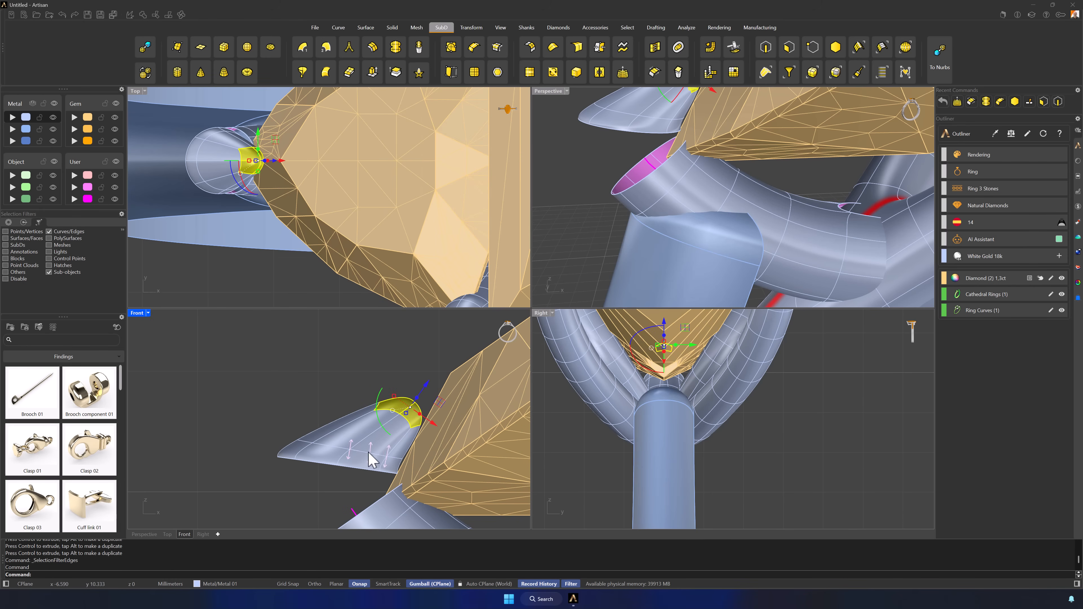
double_click(375, 451)
left_click_drag(326, 462, 345, 444)
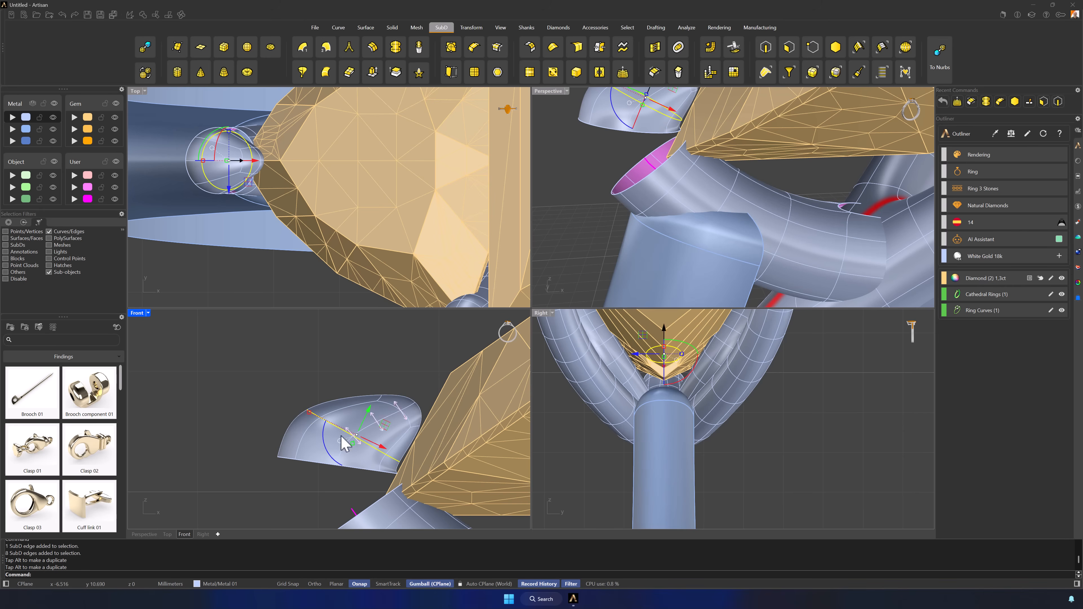
left_click_drag(309, 412, 315, 415)
left_click_drag(385, 425, 390, 420)
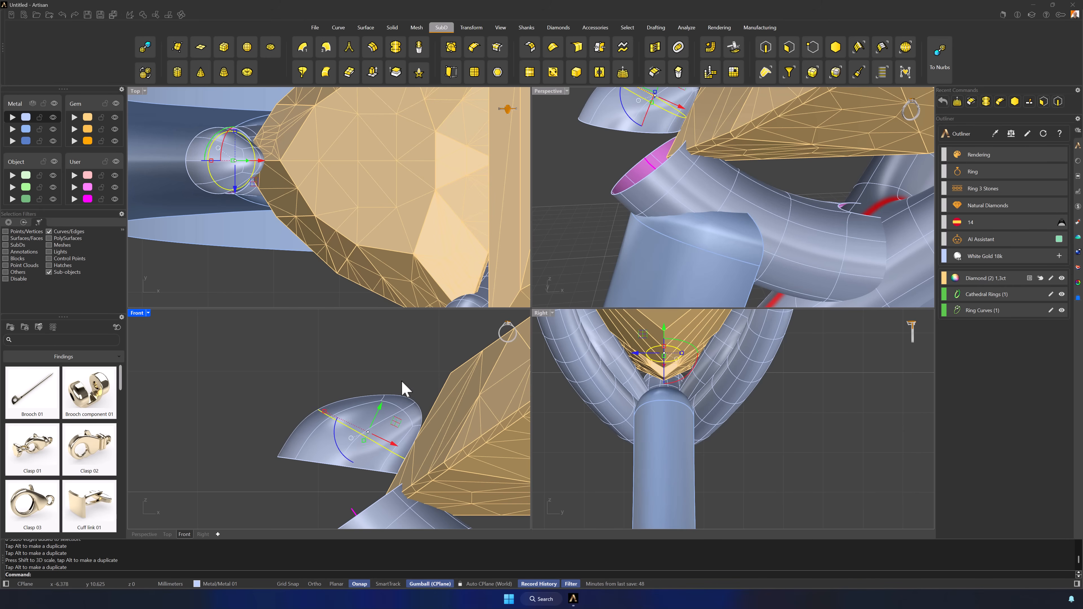
left_click(402, 381)
- Narrow the four end faces of the detached claw by scaling them, and move them onto the trillion diamond's edge
left_click(787, 48)
scroll(618, 171, "down", 8)
scroll(617, 170, "up", 8)
left_click(607, 157)
right_click_drag(640, 183, 620, 322)
scroll(629, 185, "up", 6)
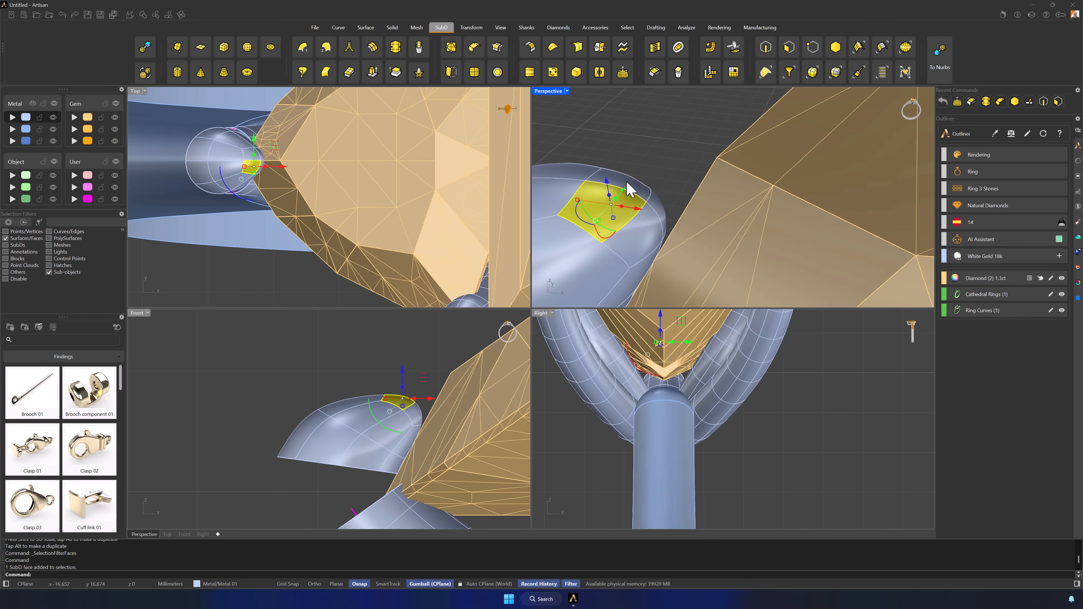
left_click(629, 185, "shift")
left_click(656, 209, "shift")
left_click(645, 243, "shift")
left_click_drag(585, 206, 594, 208, "shift")
left_click_drag(422, 389, 441, 381)
left_click(375, 371)
- Bridge the bottom edge loop of the detached claw tip to the open edge loop of the prong body below it
scroll(376, 370, "down", 6)
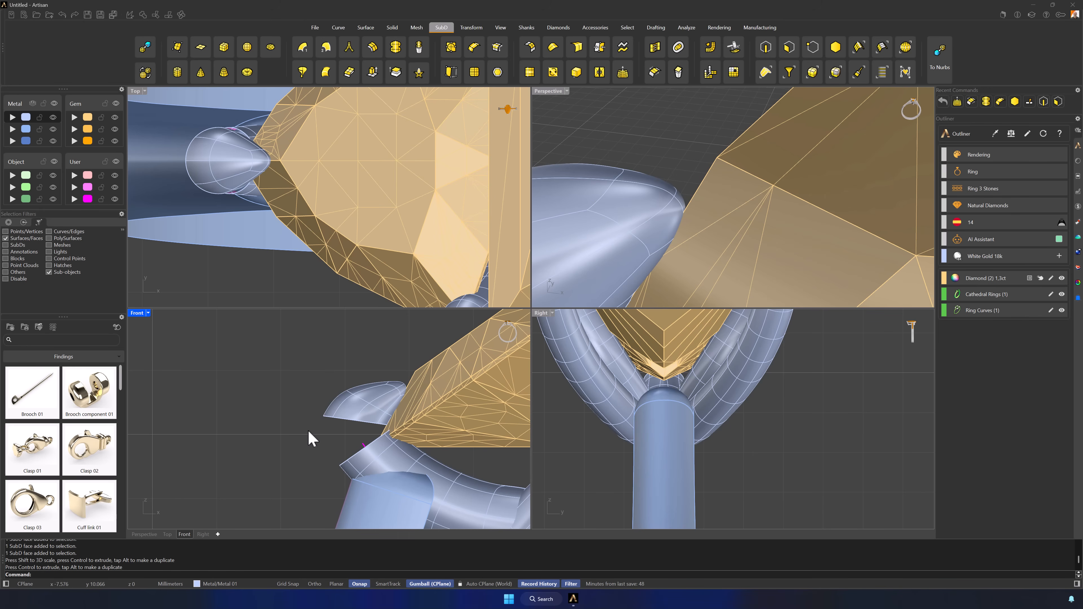
left_click(765, 50)
double_click(352, 419)
left_click(655, 48)
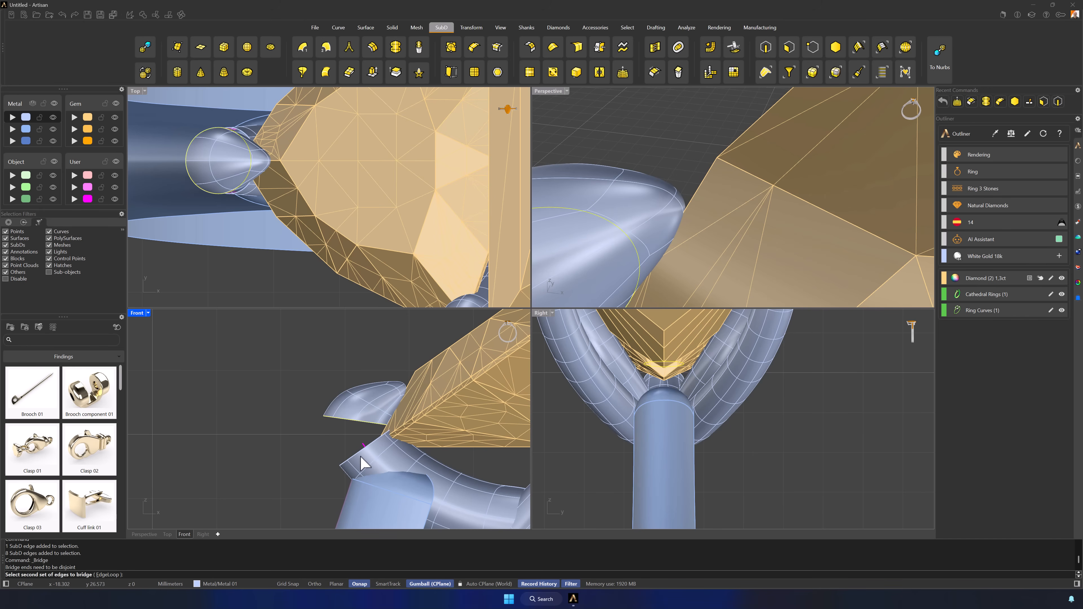
double_click(358, 452)
key("Return")
key("Return")
- Reposition the edge loop in the middle of the new bridge in the Front view to smooth the claw's bend
scroll(292, 416, "up", 4)
double_click(421, 379)
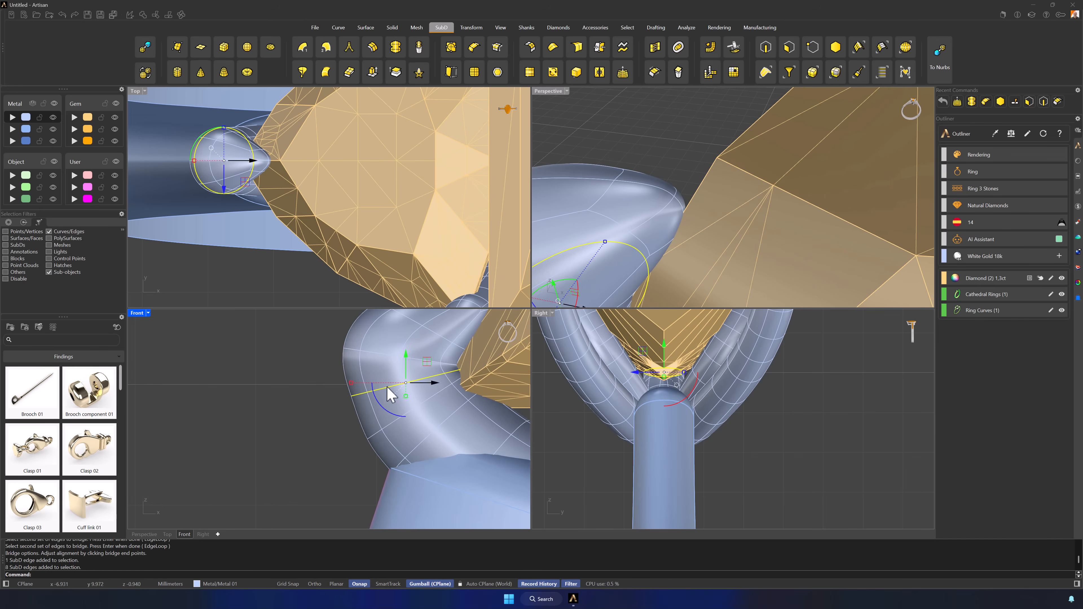
left_click_drag(422, 383, 439, 389)
double_click(429, 395)
left_click(294, 456)
- Adjust and scale the neighbouring edge loops around the bridged claw in the Perspective view to even out its thickness
scroll(293, 458, "down", 7)
scroll(640, 213, "down", 8)
right_click_drag(640, 213, 754, 222)
double_click(832, 252)
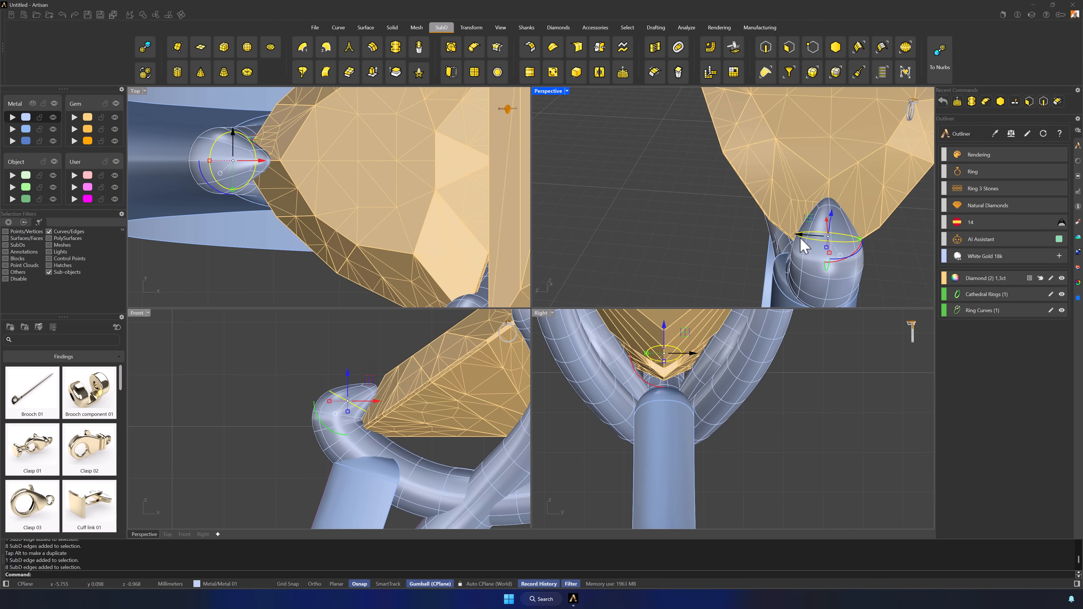
left_click_drag(856, 240, 863, 268)
double_click(822, 272)
left_click(879, 268)
- Select the end faces of the bridged claw and nudge them forward and upward along the trillion diamond's edge
right_click_drag(876, 266, 846, 227)
scroll(788, 226, "down", 6)
scroll(847, 227, "up", 6)
left_click(788, 47)
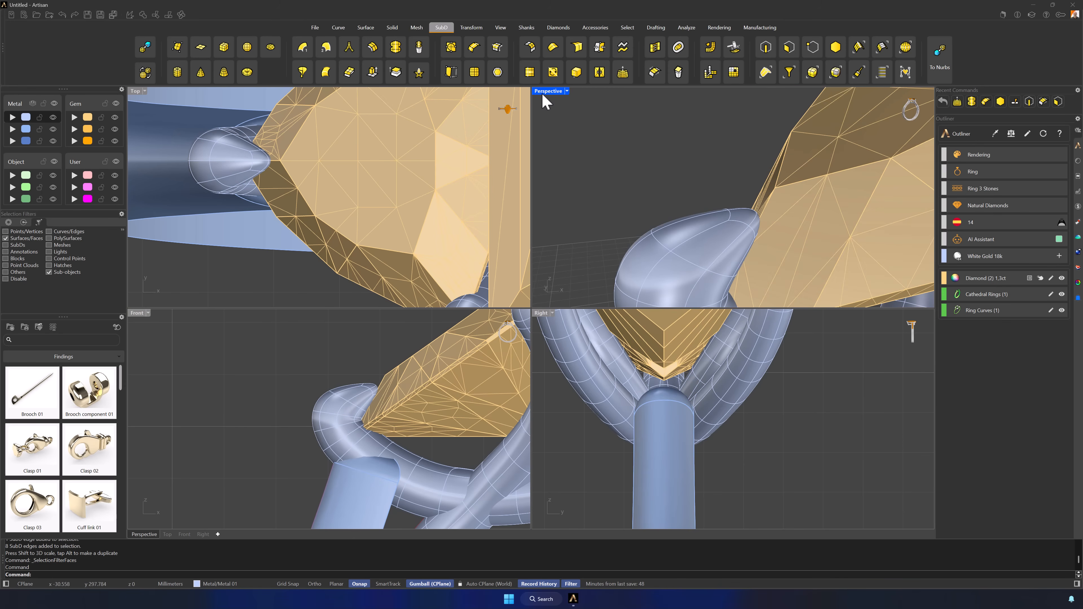
double_click(546, 91)
left_click(538, 346)
right_click_drag(536, 344, 474, 368)
left_click(410, 361)
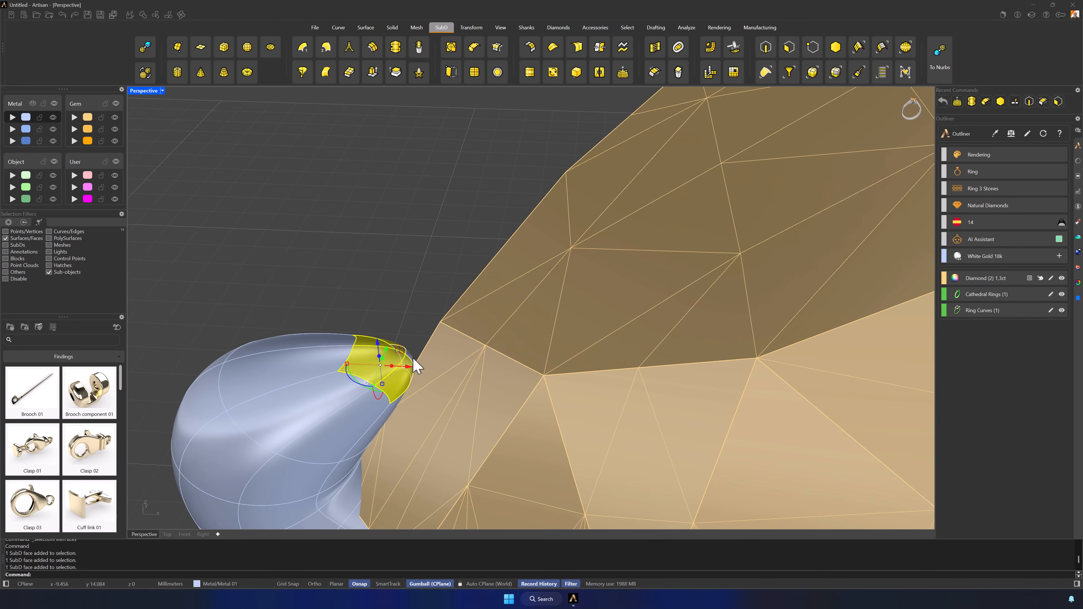
left_click_drag(408, 366, 413, 366)
left_click_drag(381, 343, 378, 337)
scroll(387, 320, "down", 8)
right_click_drag(496, 337, 464, 265)
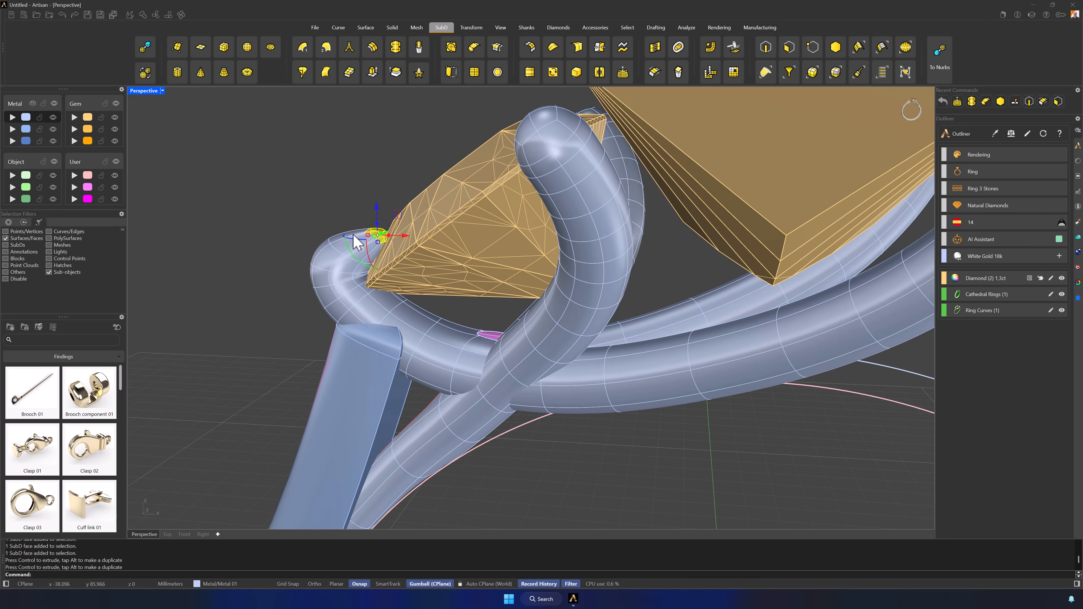
left_click(345, 239)
- Split the prong between the two stones along the edge loop just below its rounded tip, using the EdgeLoop option
scroll(341, 260, "down", 7)
right_click_drag(393, 335, 539, 363)
scroll(490, 307, "up", 4)
right_click_drag(479, 294, 487, 129)
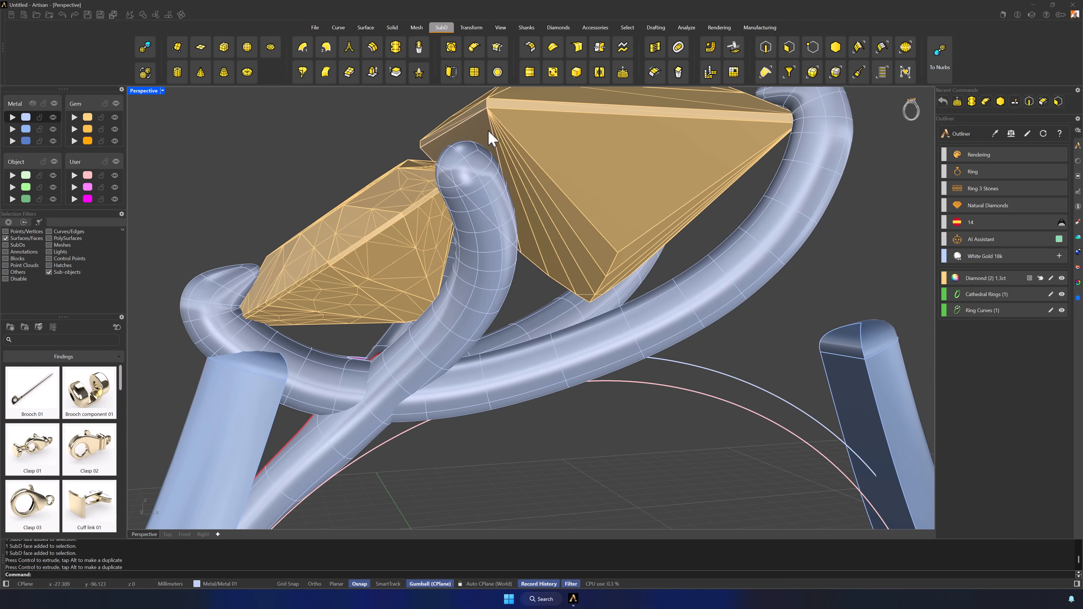
left_click(474, 199)
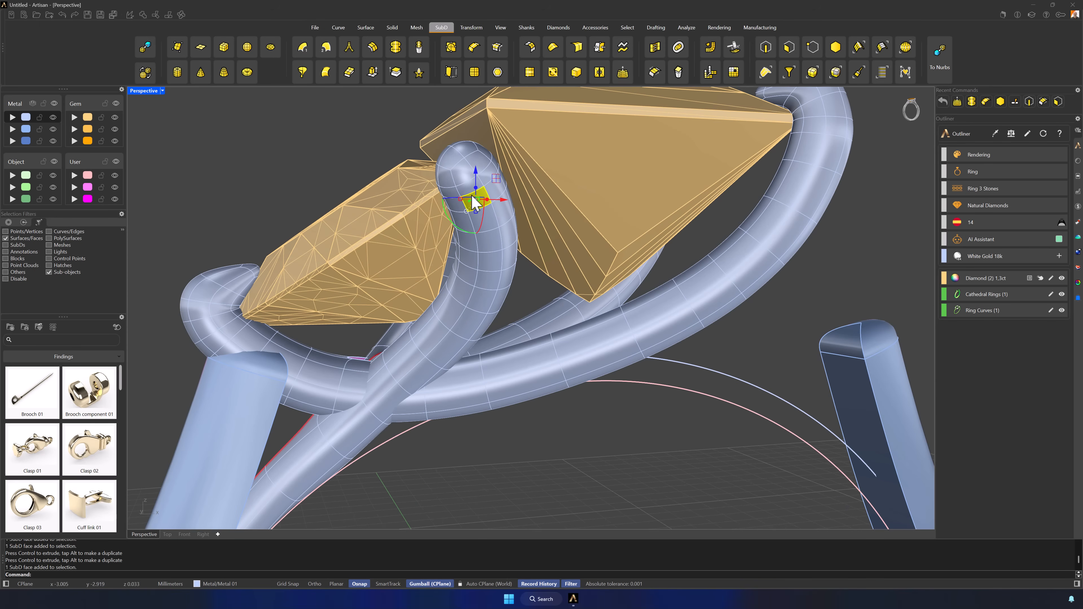
left_click(828, 48)
left_click(470, 198)
left_click(168, 15)
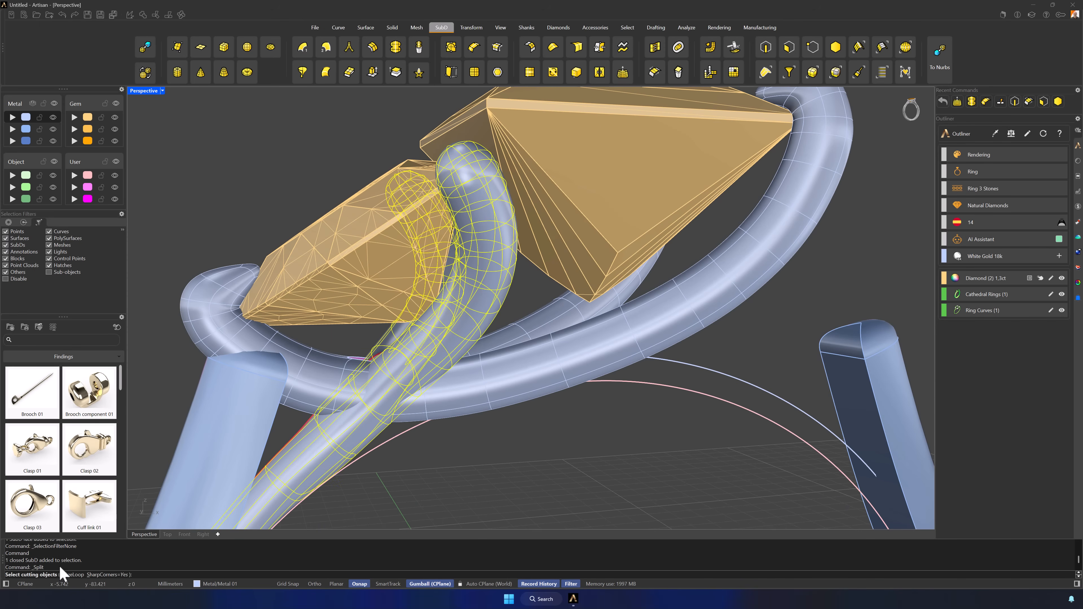
left_click(67, 575)
scroll(469, 195, "up", 5)
left_click(474, 187)
right_click(474, 187)
left_click(229, 112)
- Select the split-off prong tip beside the centre stone and align the gumball to Object
left_click(467, 146)
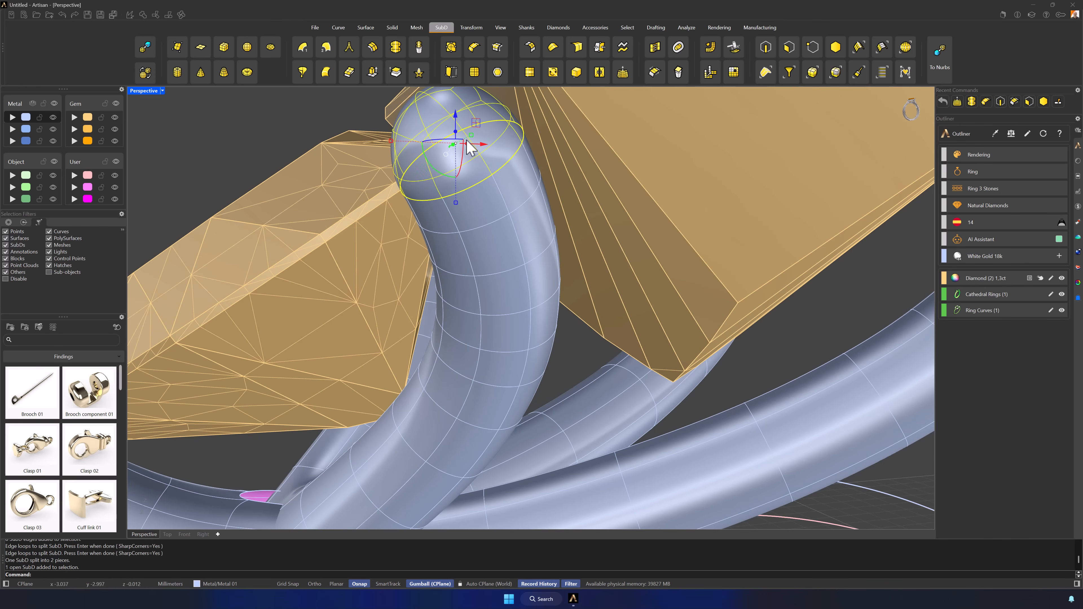
double_click(143, 90)
right_click_drag(716, 183, 634, 267)
left_click(431, 584)
left_click(512, 496)
- Relocate the gumball on the detached tip by picking a new origin, X-axis direction and Y-axis orientation
right_click_drag(628, 203, 876, 231, "shift")
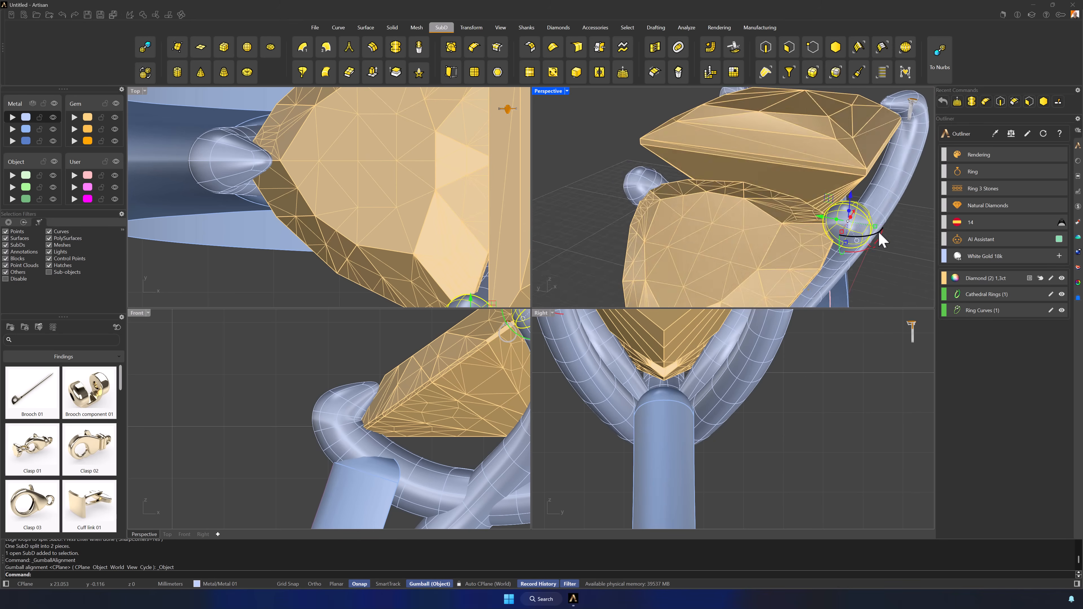
scroll(877, 230, "up", 7)
left_click(780, 217)
left_click(804, 226)
right_click_drag(801, 224, 763, 209)
right_click_drag(763, 209, 679, 194, "shift")
left_click(750, 194)
scroll(810, 210, "down", 8)
left_click(653, 183)
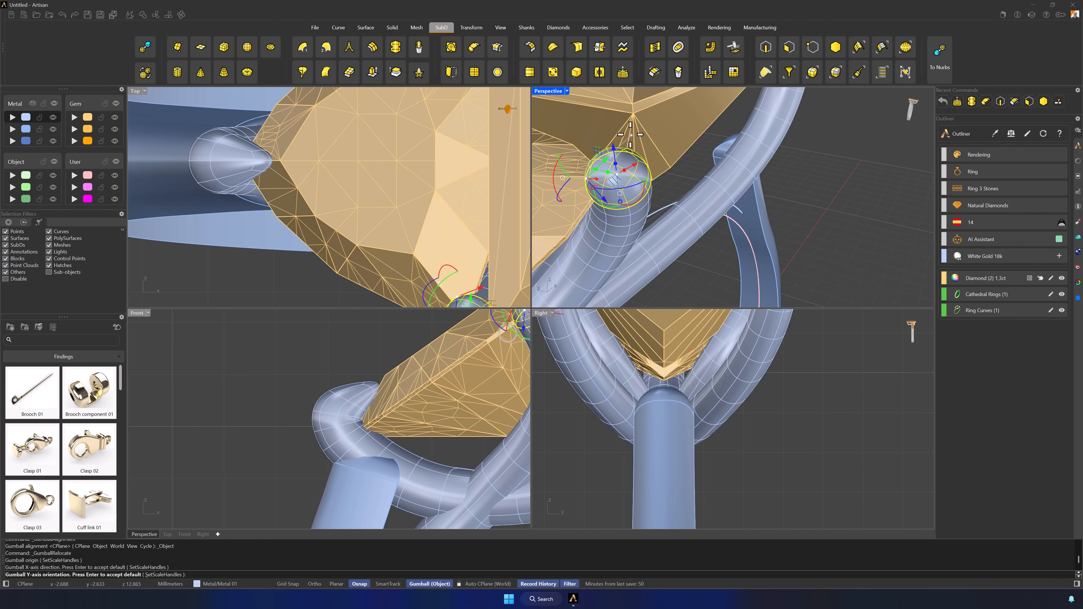
left_click(595, 122, "shift")
right_click_drag(595, 202, 664, 212)
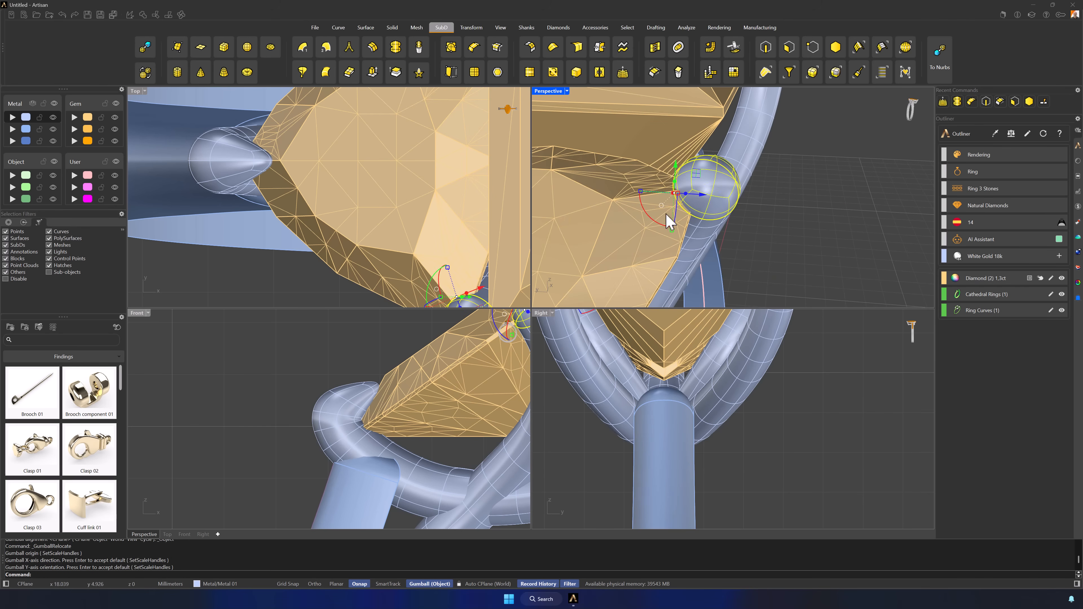
- Rotate and move the detached tip off its prong body so that it points over the trillion diamond's corner
left_click_drag(662, 198, 645, 190)
scroll(386, 223, "down", 3)
left_click_drag(387, 239, 386, 269)
right_click_drag(761, 252, 742, 235)
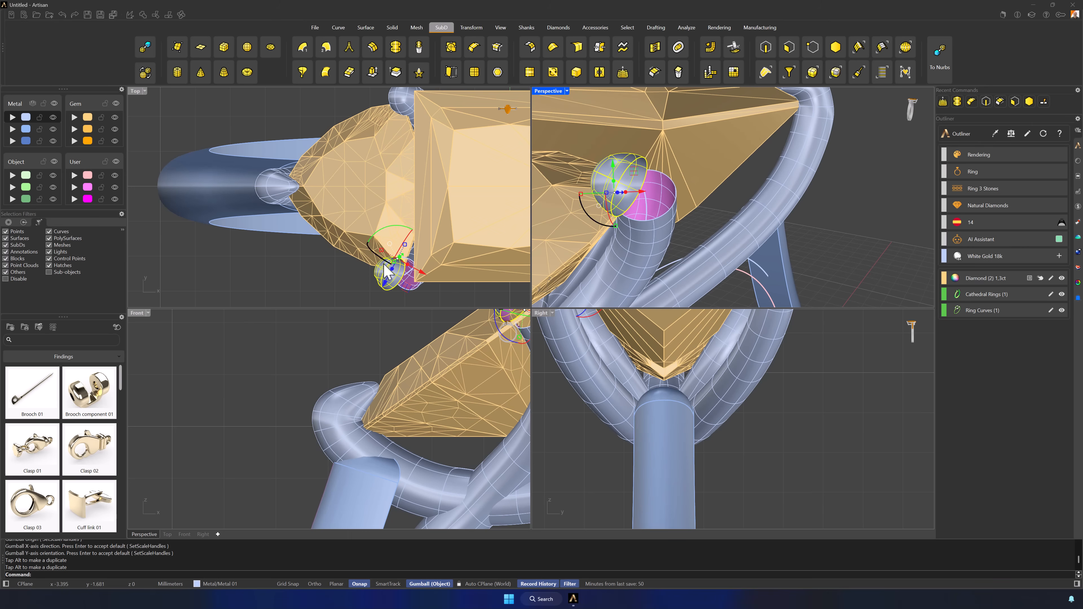
left_click_drag(395, 235, 383, 270)
right_click_drag(808, 242, 769, 234)
left_click(676, 171)
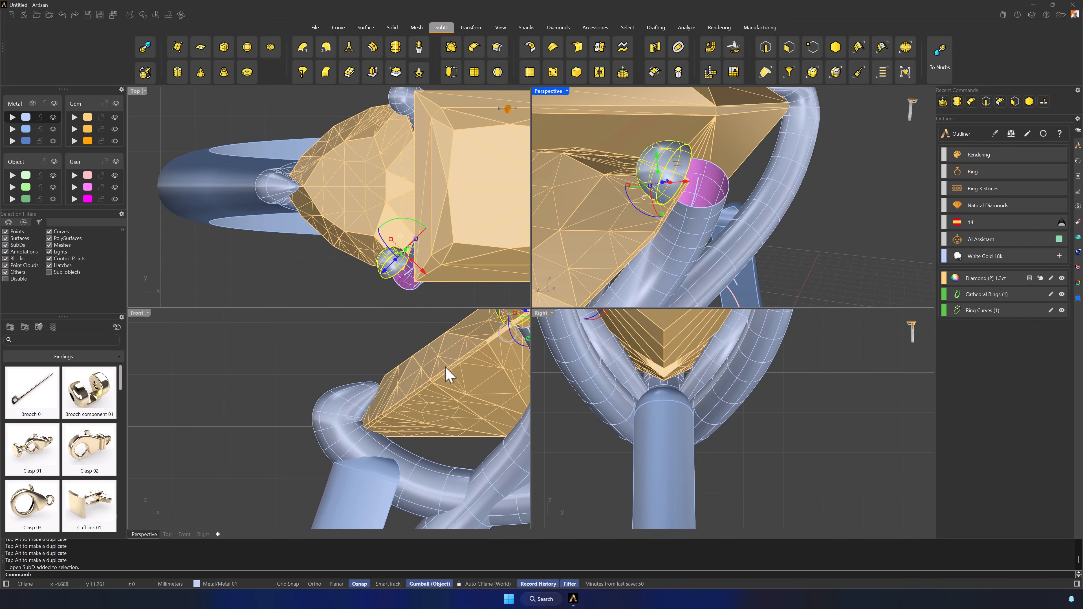
scroll(449, 363, "up", 3)
key("Escape")
- Select the four end faces of the detached tip, scale them narrower, and pull them toward the trillion diamond
right_click_drag(687, 183, 780, 188)
left_click(786, 54)
scroll(784, 188, "up", 3)
left_click(786, 182)
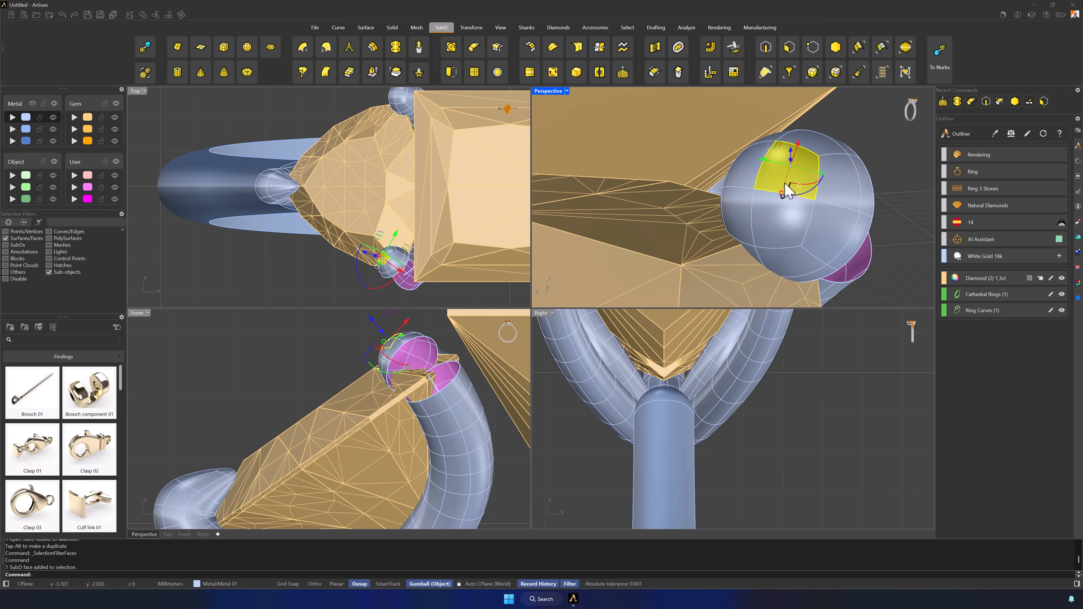
left_click(744, 173, "shift")
left_click(742, 215, "shift")
left_click(777, 228, "shift")
left_click_drag(720, 181, 738, 185, "shift")
scroll(357, 229, "up", 6)
left_click_drag(392, 256, 375, 236)
scroll(628, 404, "down", 5)
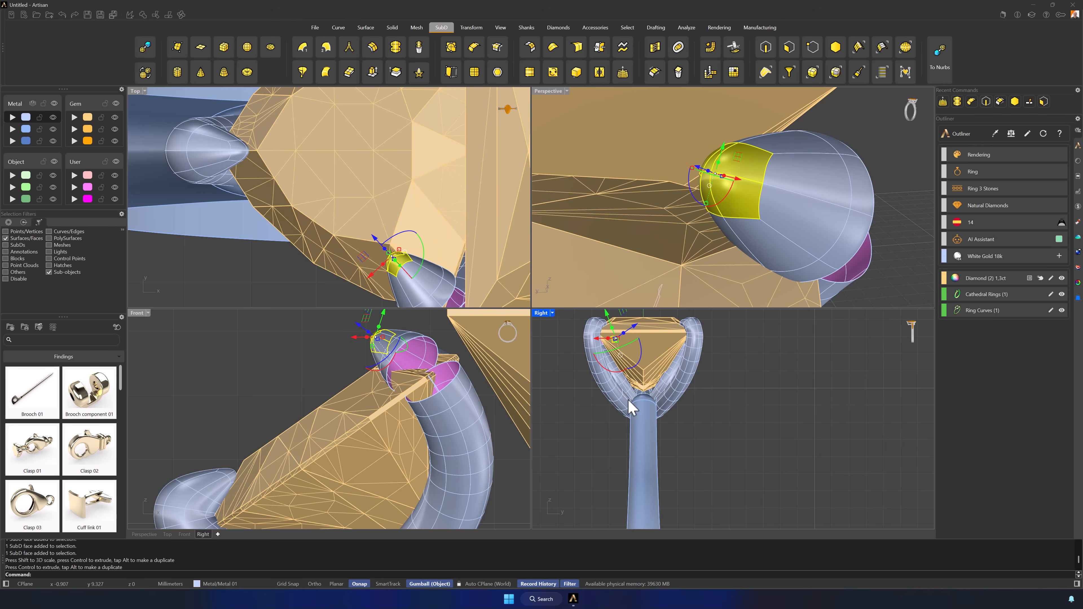
- Lower the four end faces onto the trillion diamond, undo the last rotation, and fine-tune their placement in the Front view
scroll(384, 236, "down", 5)
left_click_drag(371, 342, 375, 339)
scroll(367, 248, "up", 5)
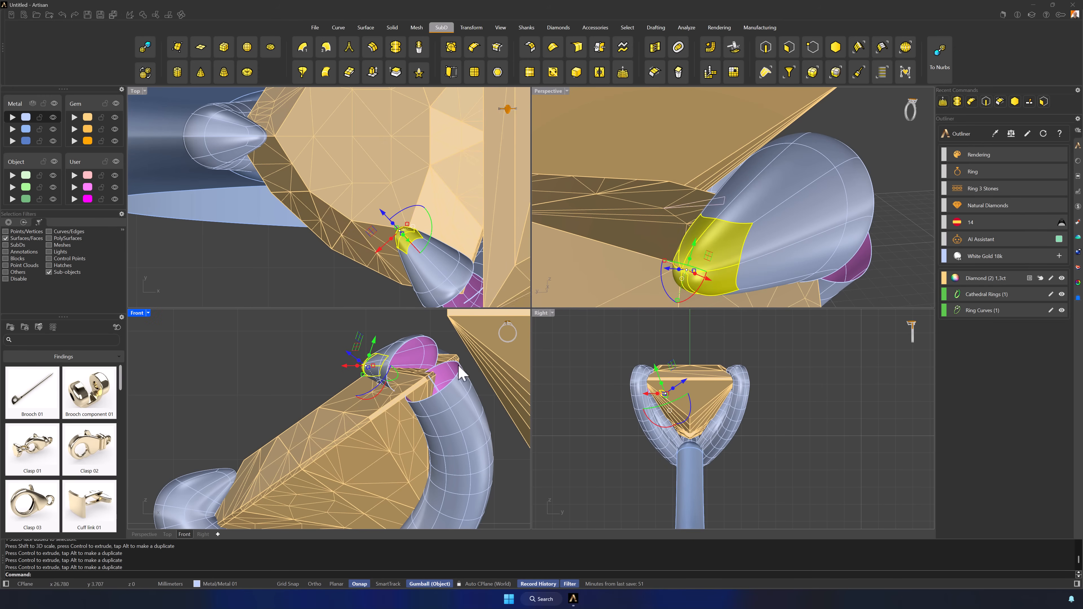
key("ctrl+z")
left_click_drag(382, 392, 384, 395)
left_click(302, 377)
- Bridge the open edge loop of the second claw tip to the open edge loop of its prong body
scroll(818, 239, "down", 7)
right_click_drag(819, 239, 776, 219)
scroll(749, 158, "up", 2)
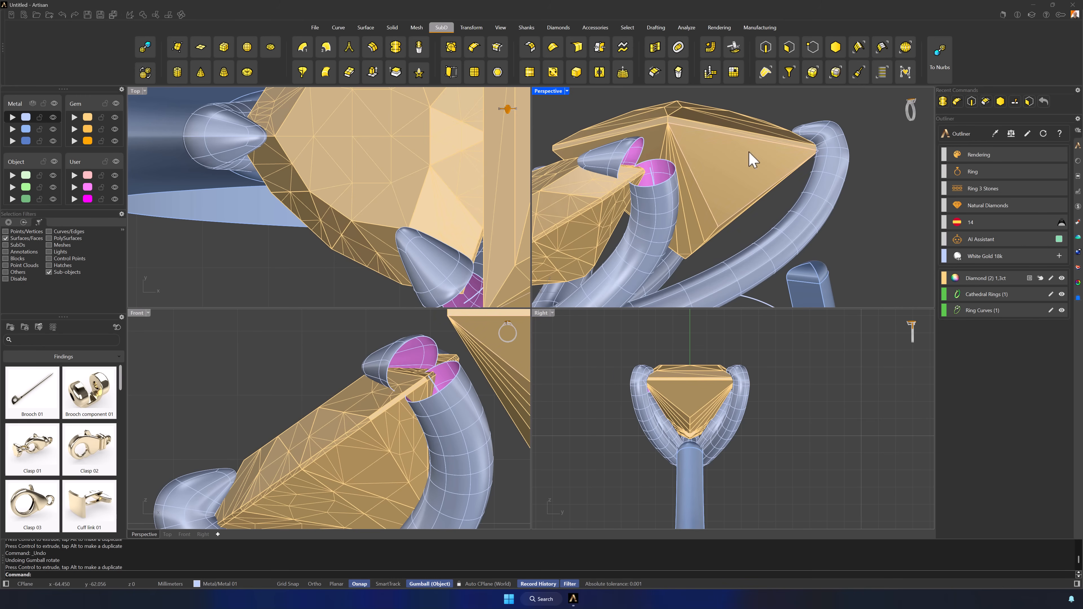
left_click(766, 47)
double_click(633, 145)
left_click(656, 73)
double_click(666, 179)
right_click(666, 179)
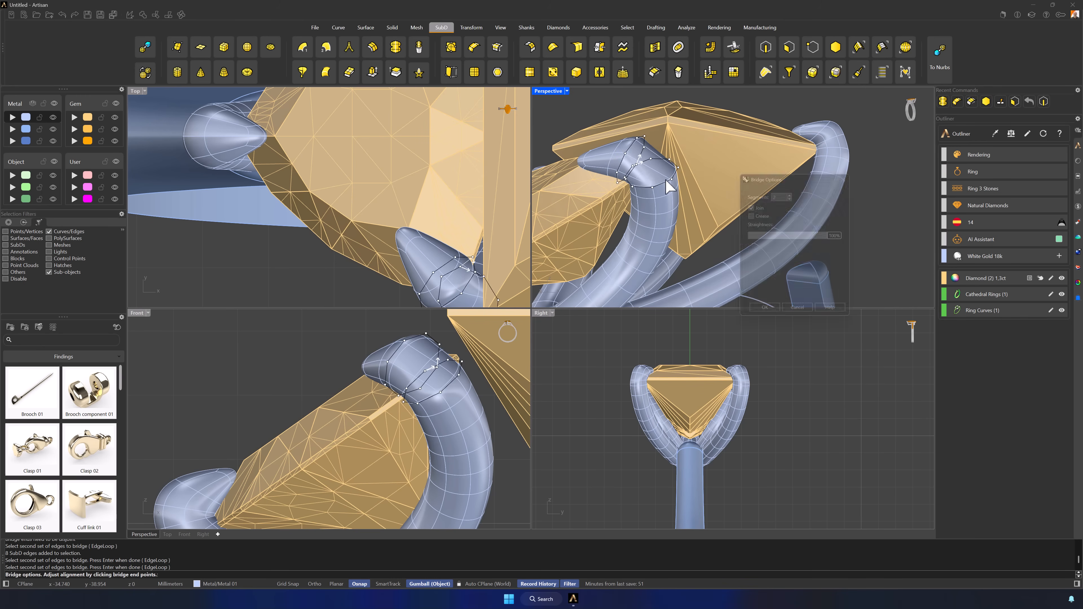
left_click(757, 314)
- Align the gumball to the CPlane and nudge the second claw's middle bridge edge loop in the Top view
double_click(425, 366)
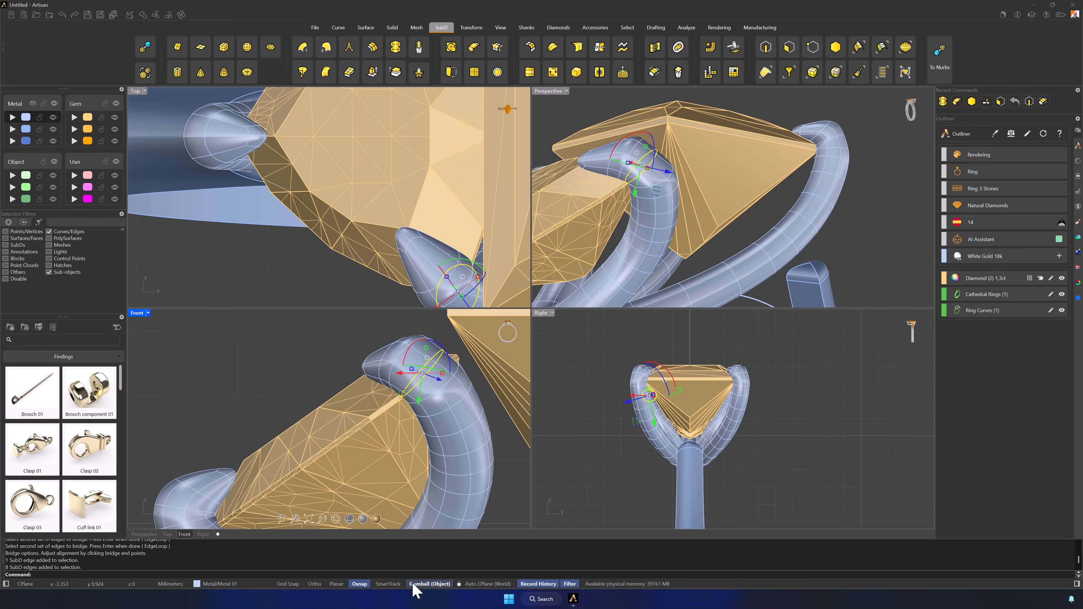
right_click(420, 585)
left_click(458, 464)
right_click_drag(441, 253, 434, 163)
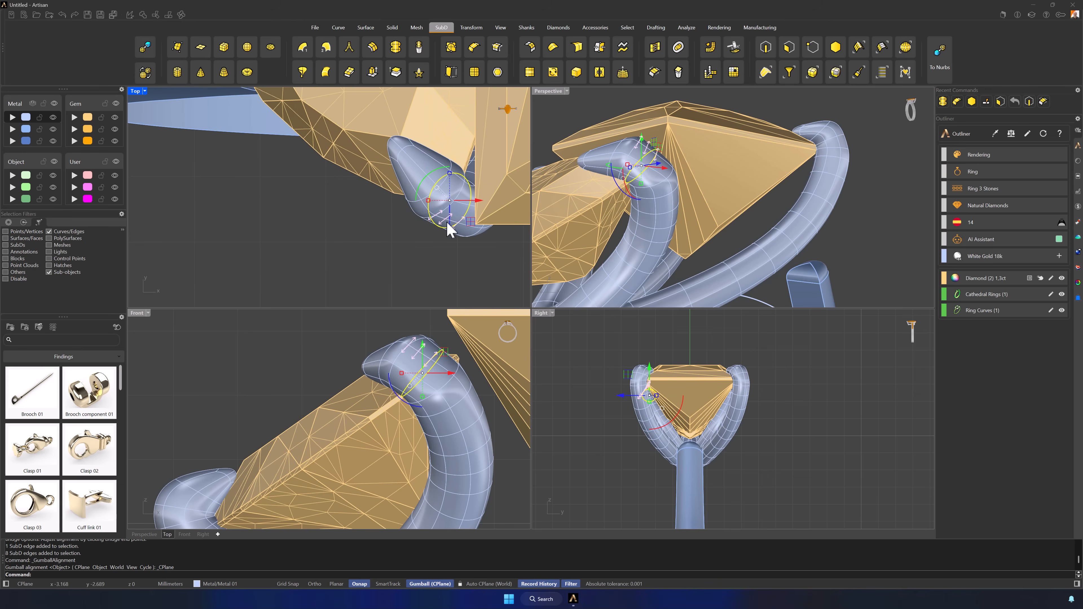
scroll(448, 229, "up", 2)
left_click_drag(474, 212, 477, 214)
key("Escape")
- Reshape the edge loops around the second claw's bend so that they follow its curve toward the trillion diamond
right_click_drag(716, 215, 767, 215)
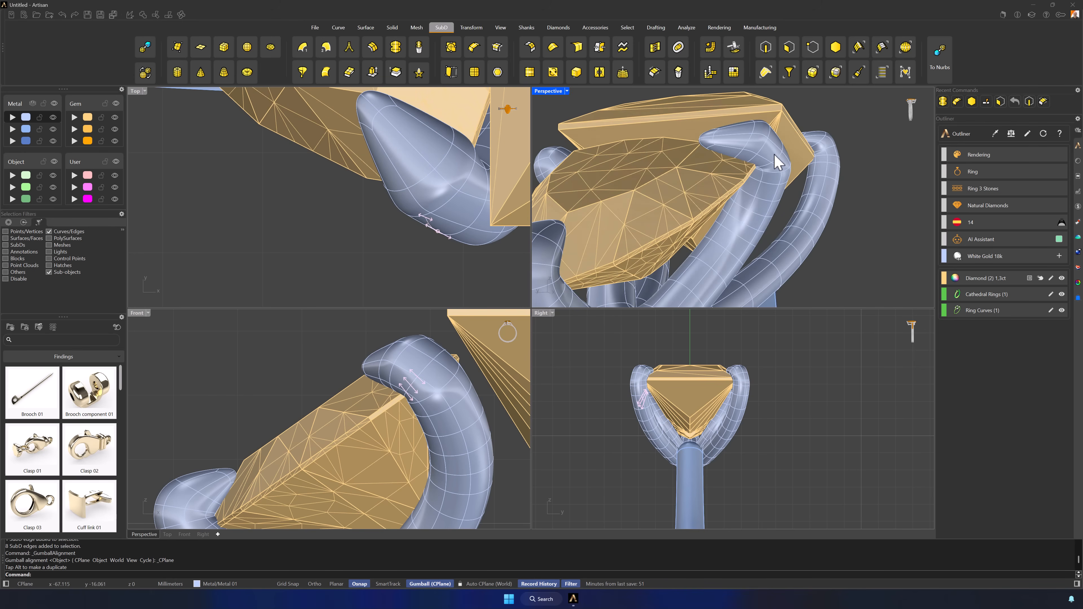
scroll(777, 164, "up", 6)
double_click(777, 175)
left_click_drag(707, 145, 754, 105)
left_click(434, 285)
scroll(470, 274, "down", 6)
double_click(461, 240)
scroll(443, 239, "up", 3)
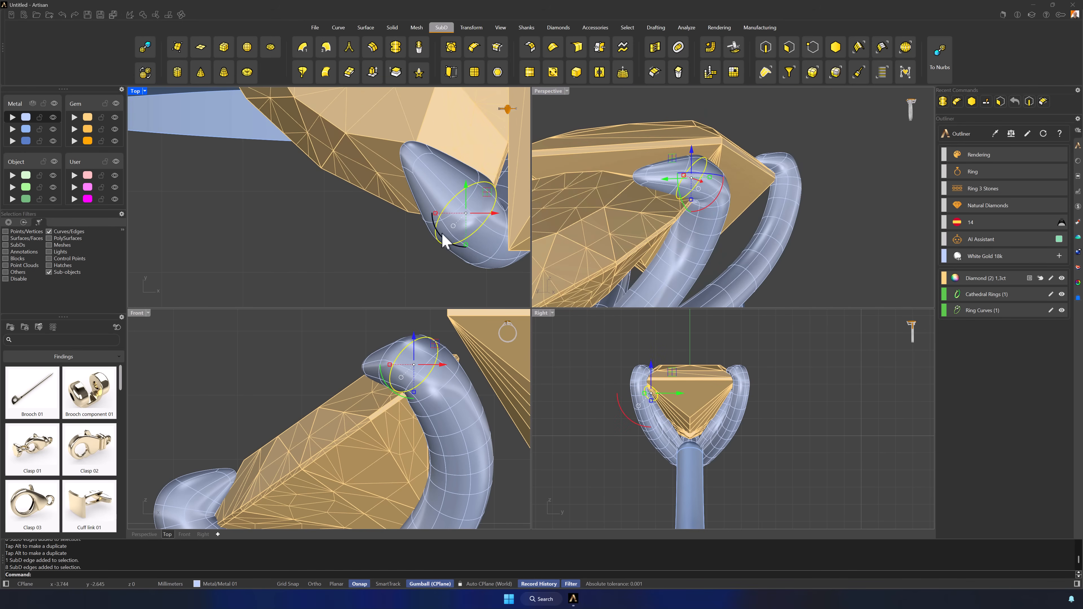
left_click_drag(466, 245, 448, 217)
- Select the second claw's four end faces, align the gumball to Object, and pull the faces back to shorten the claw
left_click(842, 73)
scroll(805, 225, "up", 8)
scroll(793, 154, "down", 3)
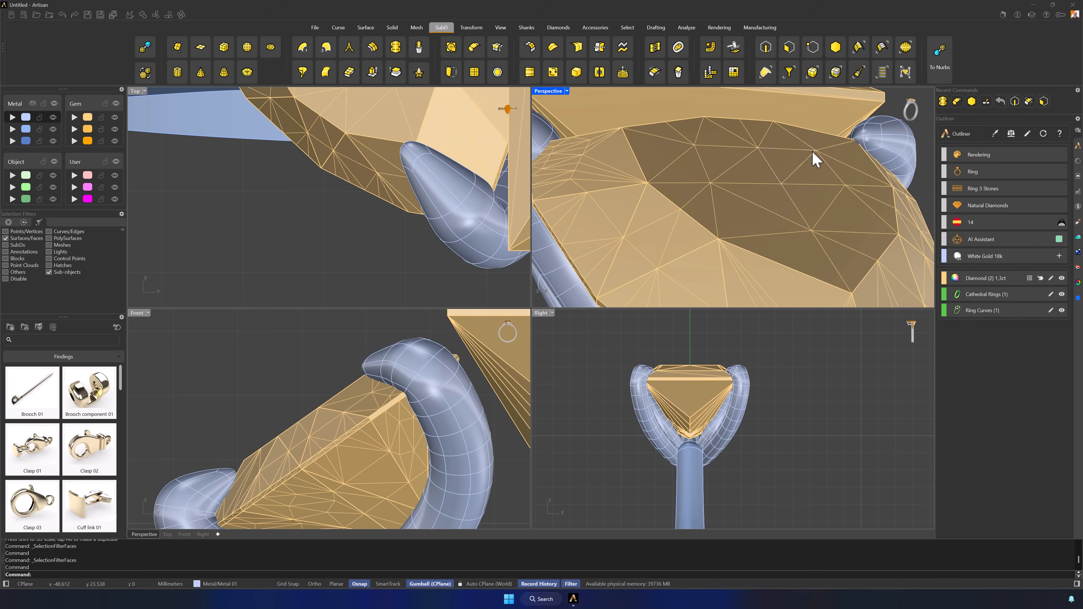
left_click(872, 139)
left_click(870, 133, "shift")
left_click(867, 147, "shift")
right_click_drag(869, 145, 713, 235)
left_click(712, 236, "shift")
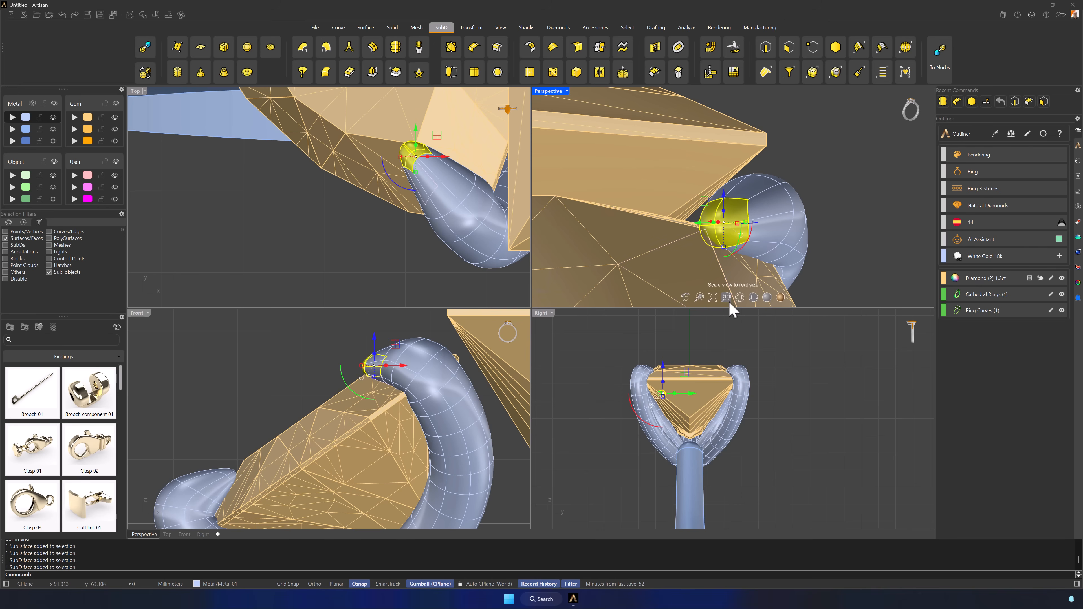
right_click(430, 584)
left_click(451, 496)
left_click_drag(395, 135, 404, 148)
mouse_move(706, 228)
left_mouse_down()
mouse_move(693, 230)
mouse_move(717, 207)
mouse_move(725, 231)
left_mouse_up()
key("Escape")
- Select the edge loop just behind the second claw's tip and reposition it along the claw
right_click_drag(728, 236, 616, 176)
key("alt+e")
double_click(580, 178)
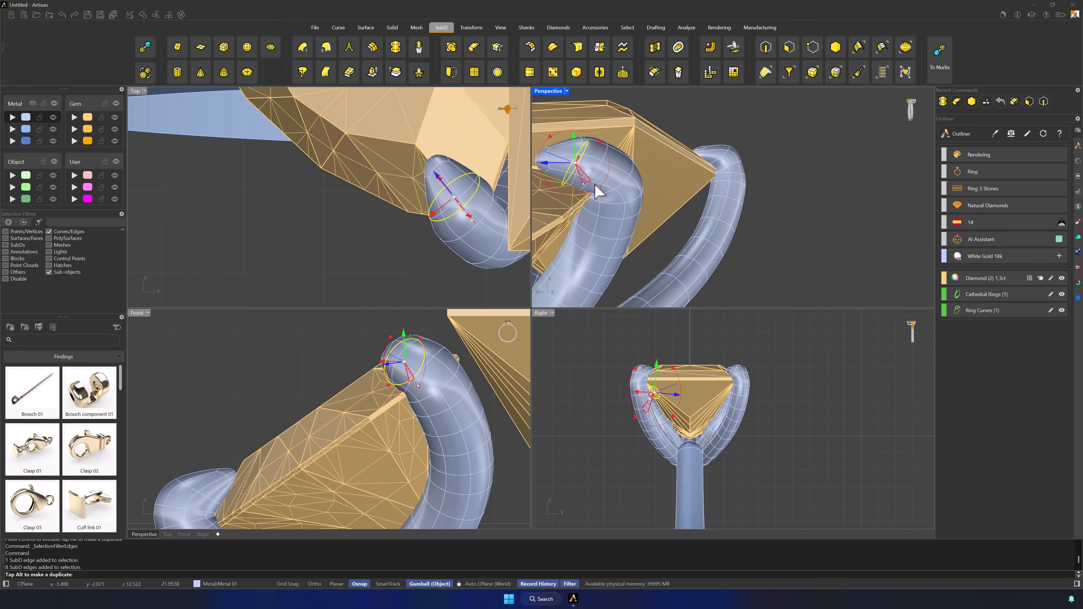
double_click(572, 183)
left_click_drag(572, 183, 622, 173)
left_click(794, 209)
- Adjust the edge loop at the second claw's bend to smooth the transition into the prong
scroll(794, 209, "down", 5)
scroll(794, 209, "down", 3)
right_click_drag(820, 221, 731, 179)
scroll(691, 195, "up", 5)
left_click(691, 195)
double_click(736, 176)
left_click_drag(716, 168, 727, 188)
key("Escape")
- Select the four end faces of the second claw and nudge them against the trillion diamond's edge in the Top view
right_click_drag(682, 192, 779, 218)
scroll(731, 217, "up", 4)
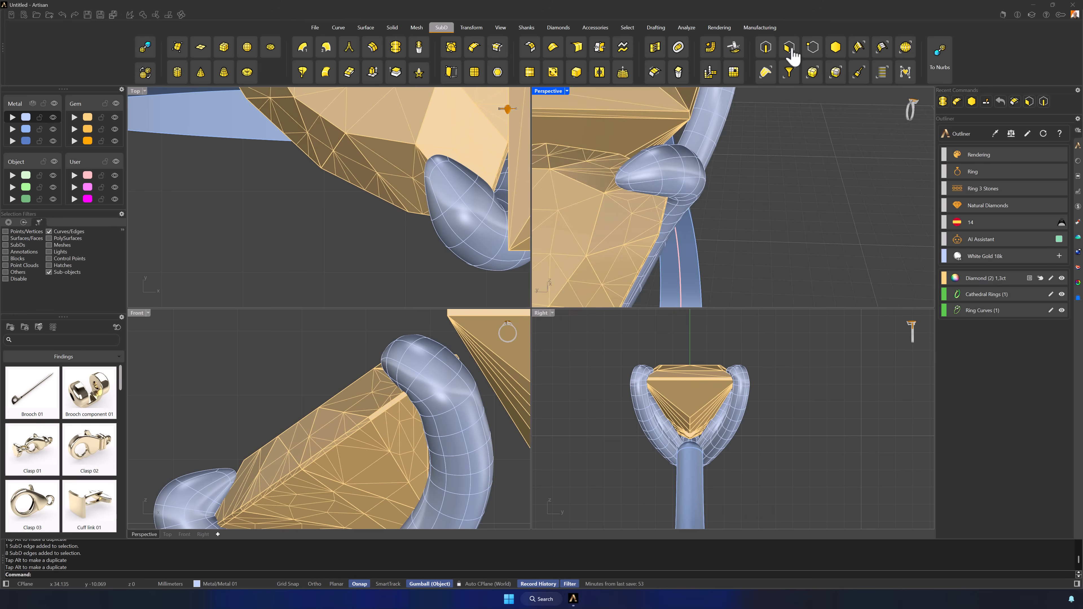
left_click(787, 49)
scroll(675, 188, "up", 5)
right_click_drag(675, 187, 763, 192)
left_click(780, 211)
left_click(781, 181, "shift")
left_click(841, 204, "shift")
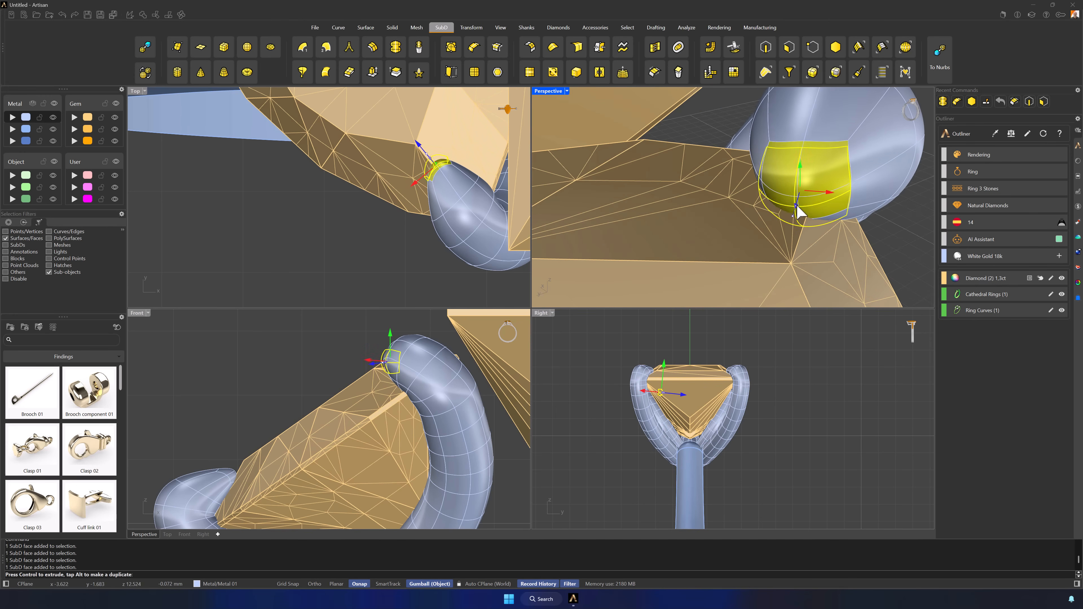
left_click(801, 198, "shift")
left_click_drag(418, 184, 416, 187)
left_click(469, 196)
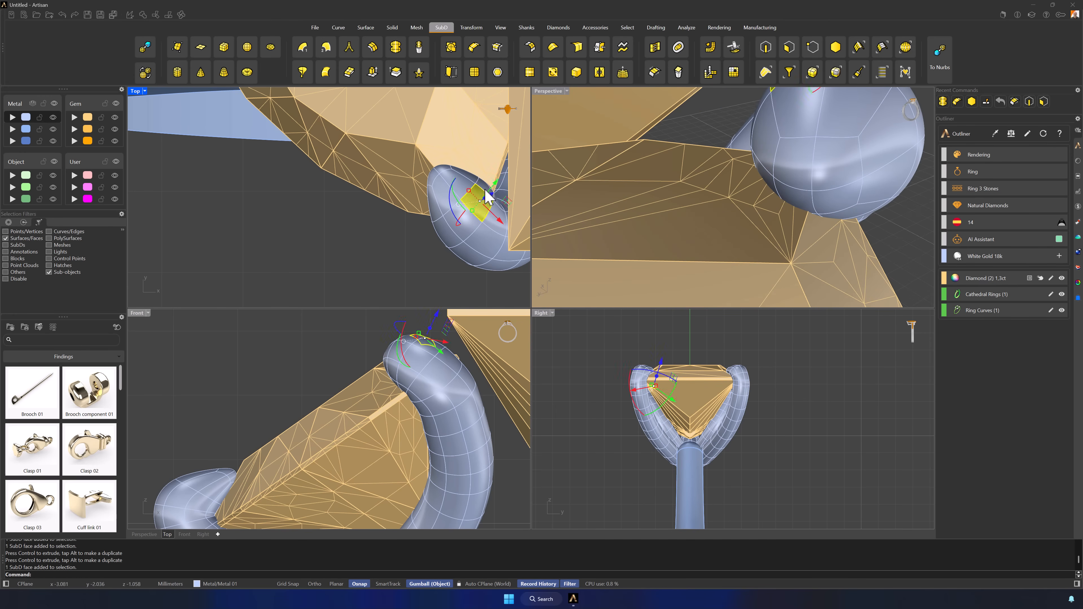
- Add another tip face of the second claw to the selection and pull the faces slightly along the trillion diamond's edge
left_click(481, 189, "shift")
left_click_drag(503, 168, 495, 176)
left_click(395, 263)
- Restrict selection to edges and delete the edge loop near the tip of the trillion diamond's second claw
scroll(750, 198, "down", 4)
right_click_drag(754, 197, 652, 203)
scroll(652, 203, "down", 4)
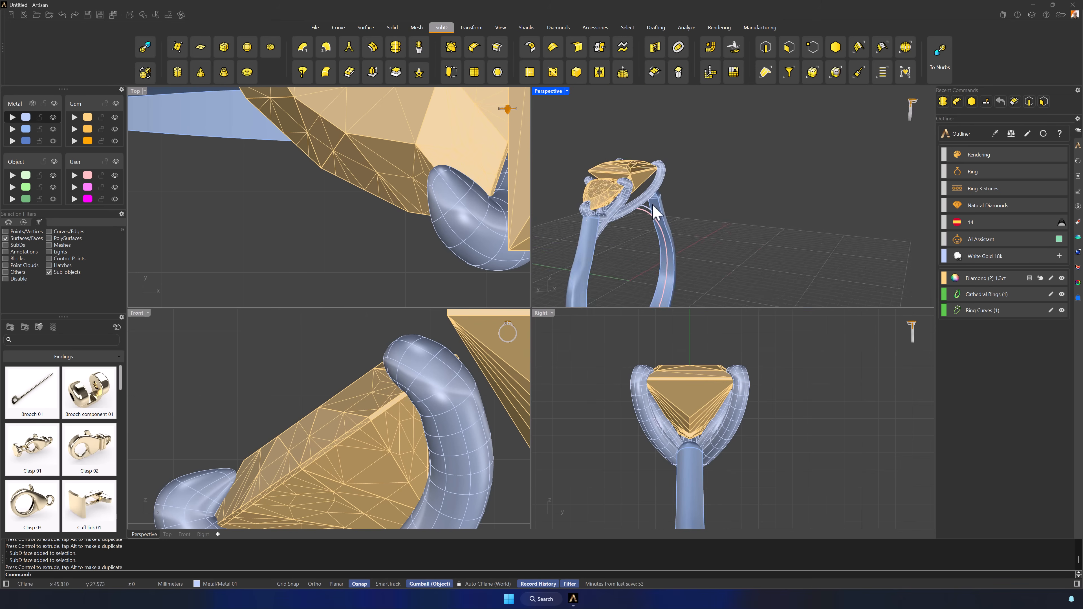
right_click_drag(654, 162, 689, 174)
scroll(703, 158, "up", 3)
scroll(728, 150, "up", 4)
left_click(765, 50)
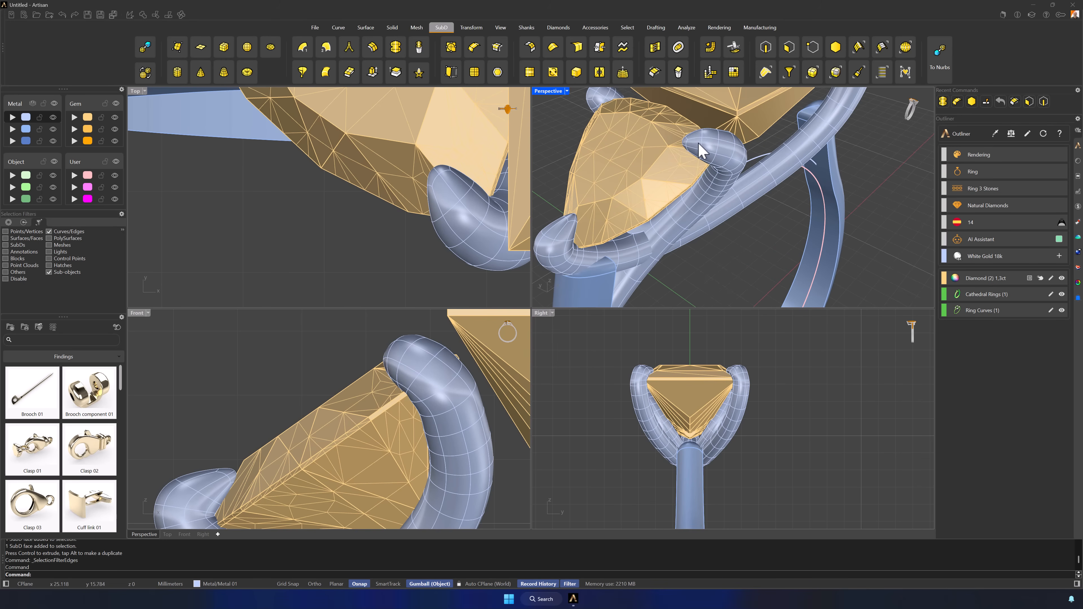
double_click(702, 147)
key("Delete")
- Clear the sub-object filter, select the trillion prong SubD and reflect it about the X axis
scroll(750, 188, "down", 5)
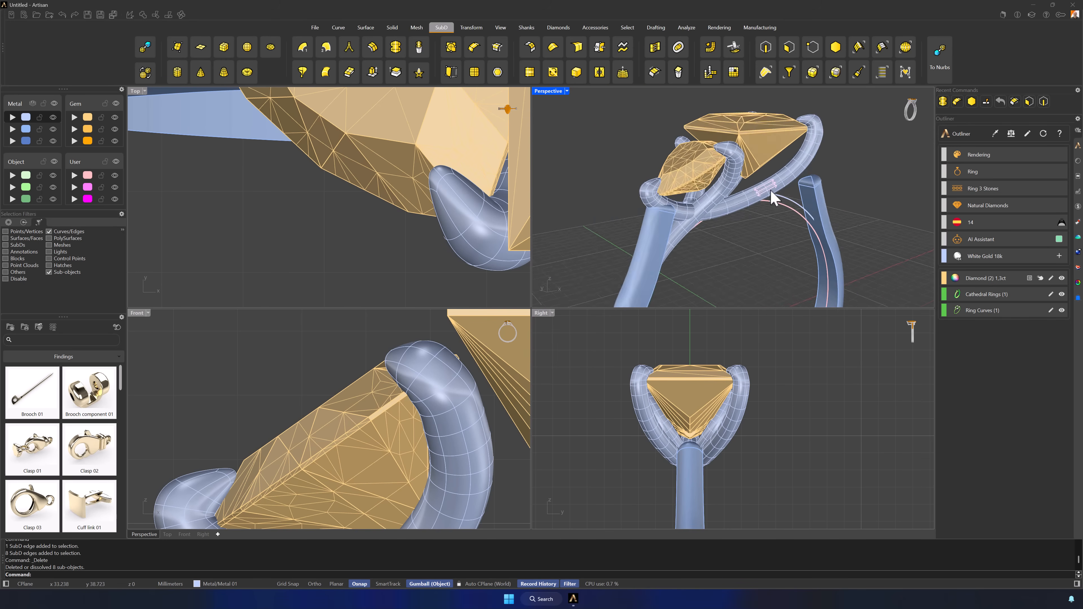
left_click(881, 46)
left_click(744, 161)
right_click_drag(835, 186, 803, 220)
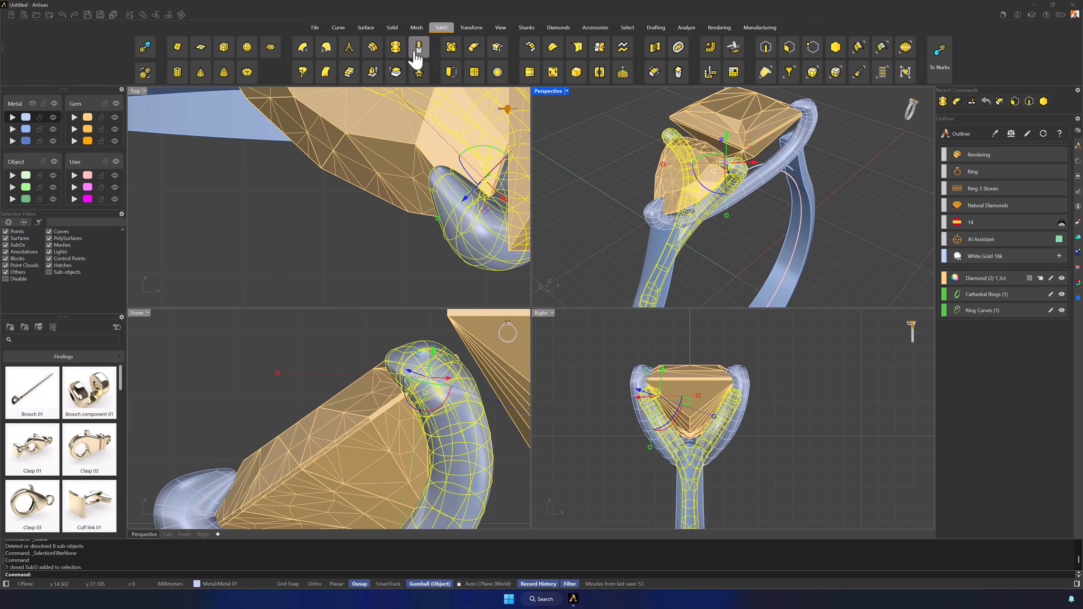
left_click(396, 49)
left_click(72, 574)
key("Return")
- Mirror the trillion prong SubD to the opposite side of the ring, starting the mirror plane at 0
scroll(750, 234, "down", 5)
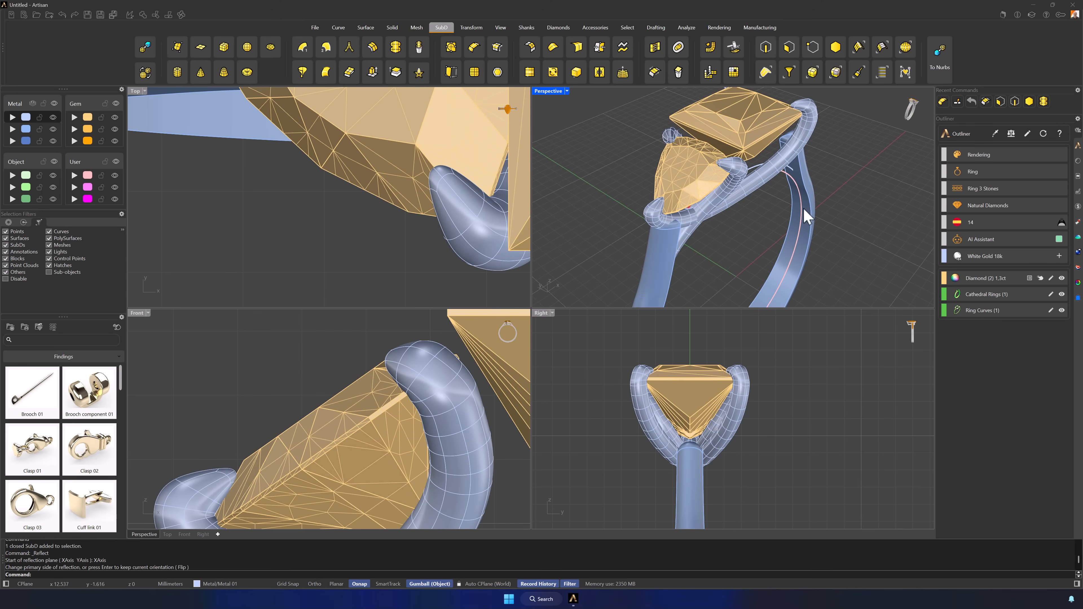
right_click_drag(764, 237, 745, 234)
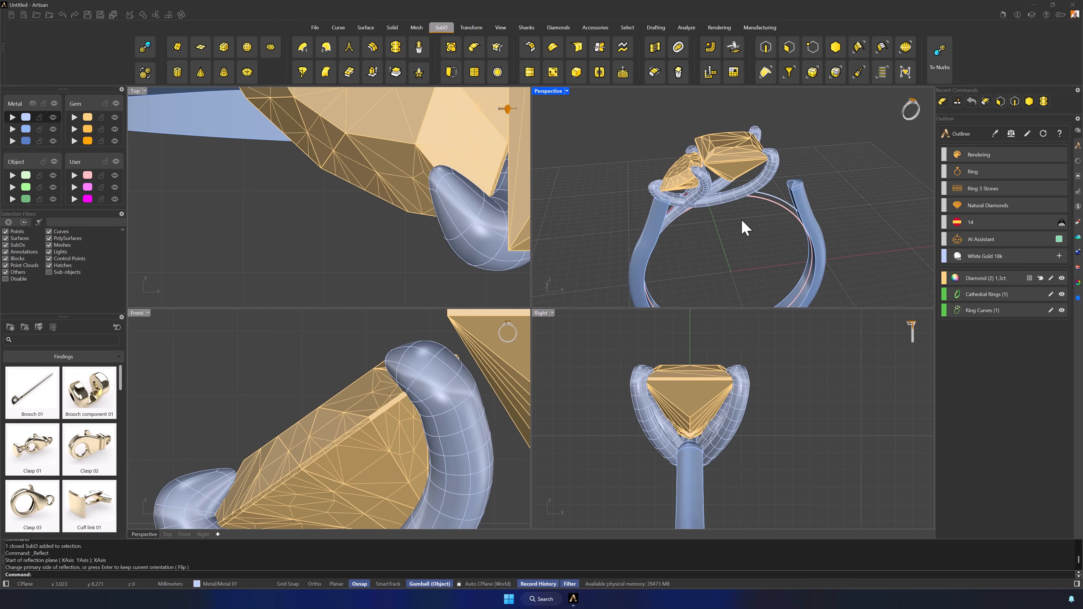
left_click(704, 192)
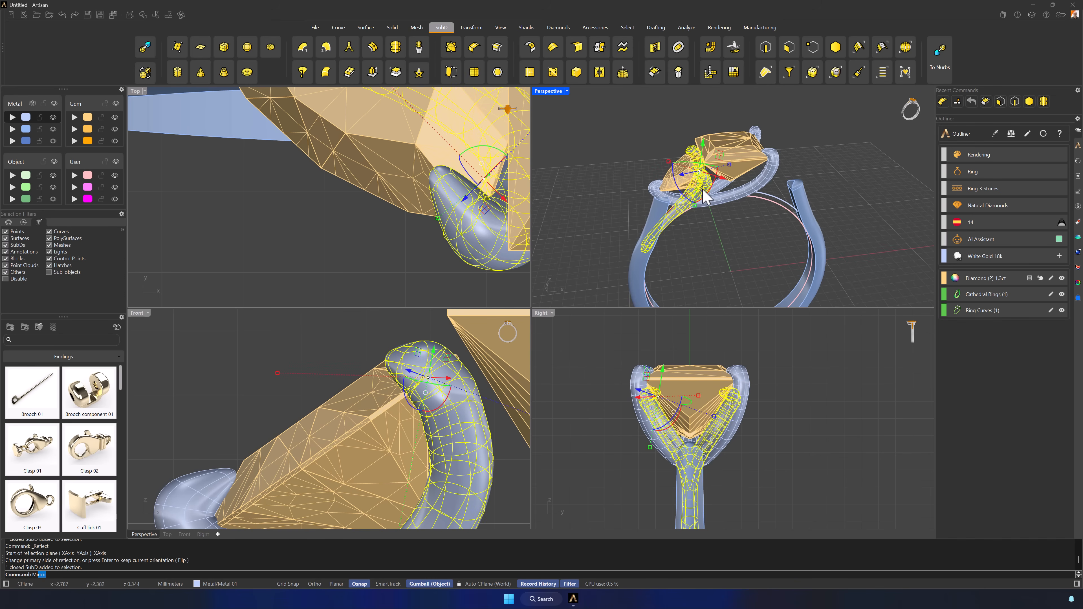
key("Return")
type("0")
key("Return")
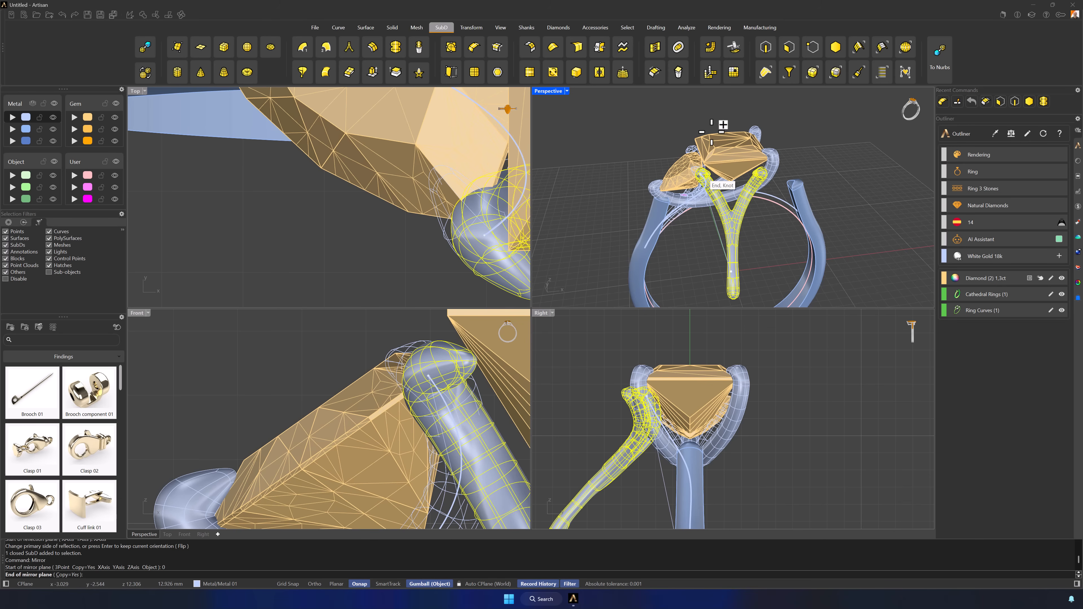
left_click(718, 98)
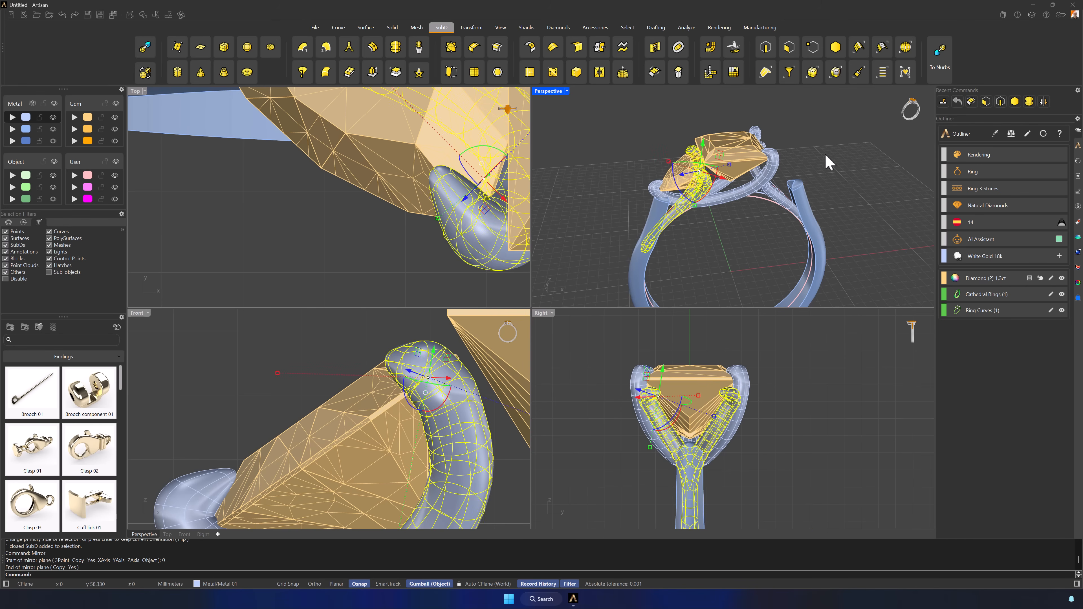
- Mirror the central diamond's prong SubD to the opposite side, starting the mirror plane at 0
left_click(755, 193)
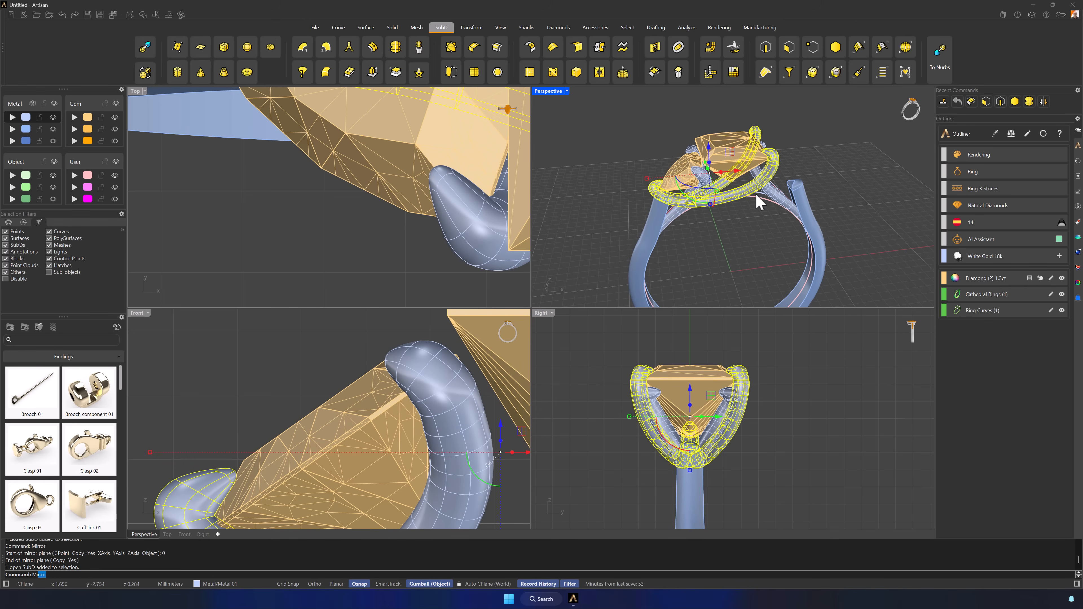
key("Return")
type("0")
key("Return")
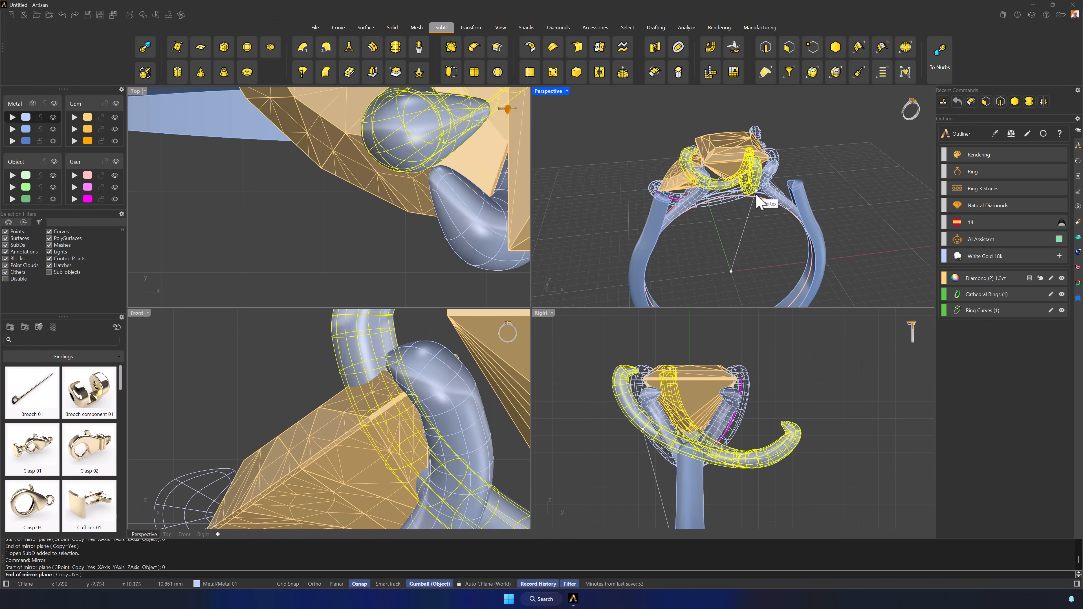
left_click(709, 126, "shift")
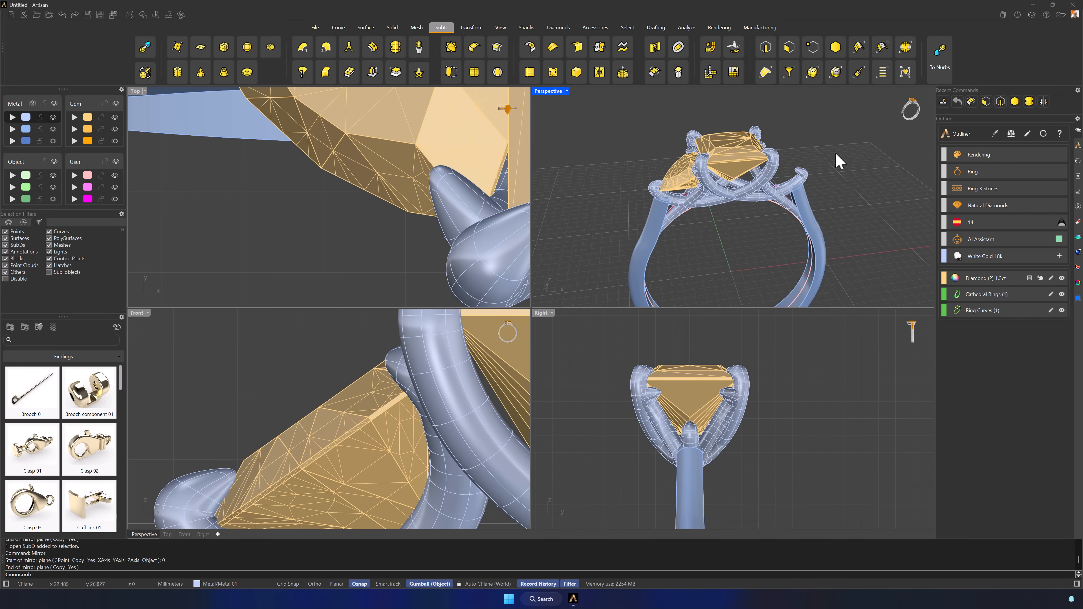
- Mirror the trillion side diamond to the opposite side of the ring, starting the mirror plane at 0
right_click_drag(864, 189, 841, 192)
left_click(678, 170)
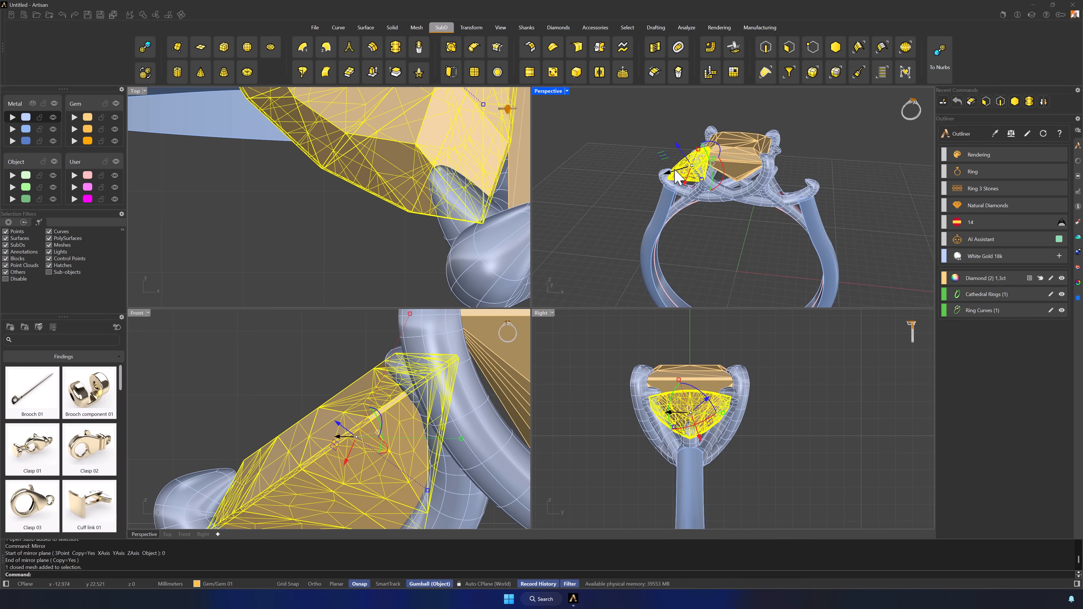
key("Return")
type("0")
key("Return")
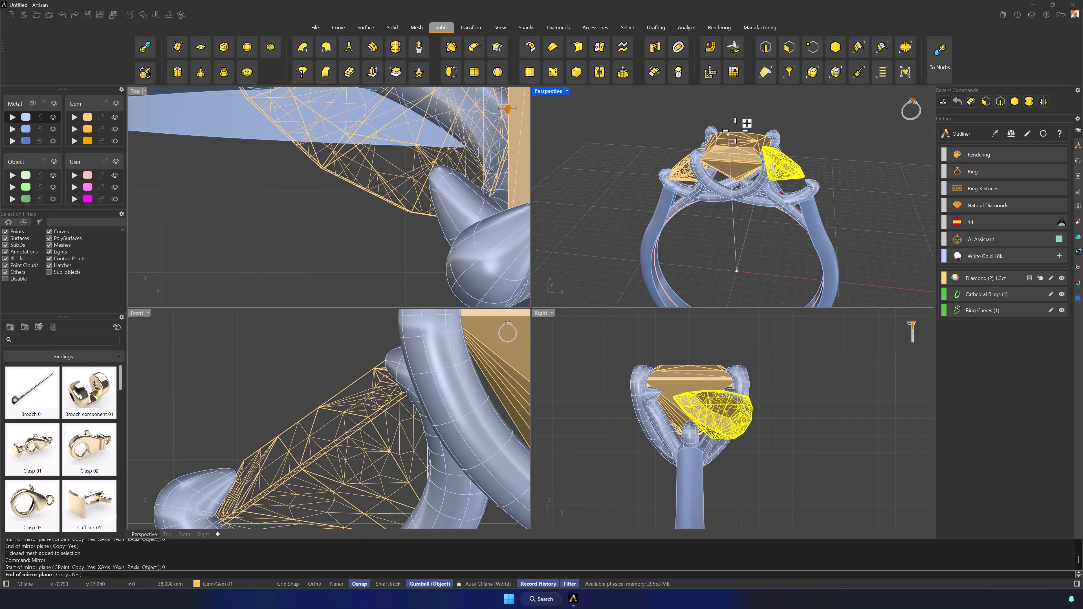
left_click(757, 104, "shift")
left_click(861, 179)
right_click_drag(861, 179, 798, 235)
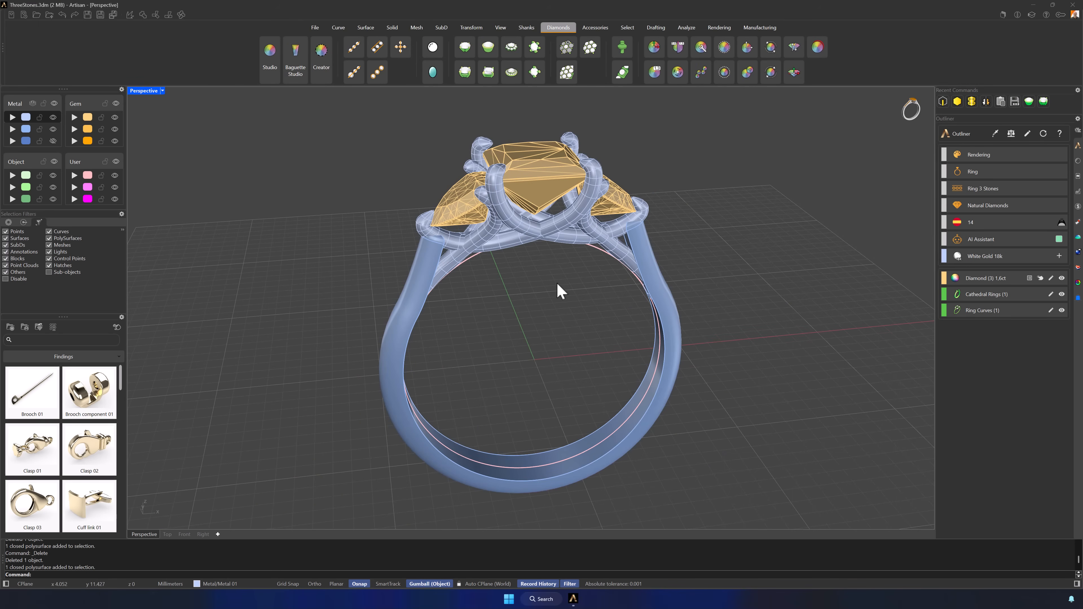
- Create a basket for the central princess-cut diamond and turn off its automatic prongs in the basket parameters
left_click(529, 159)
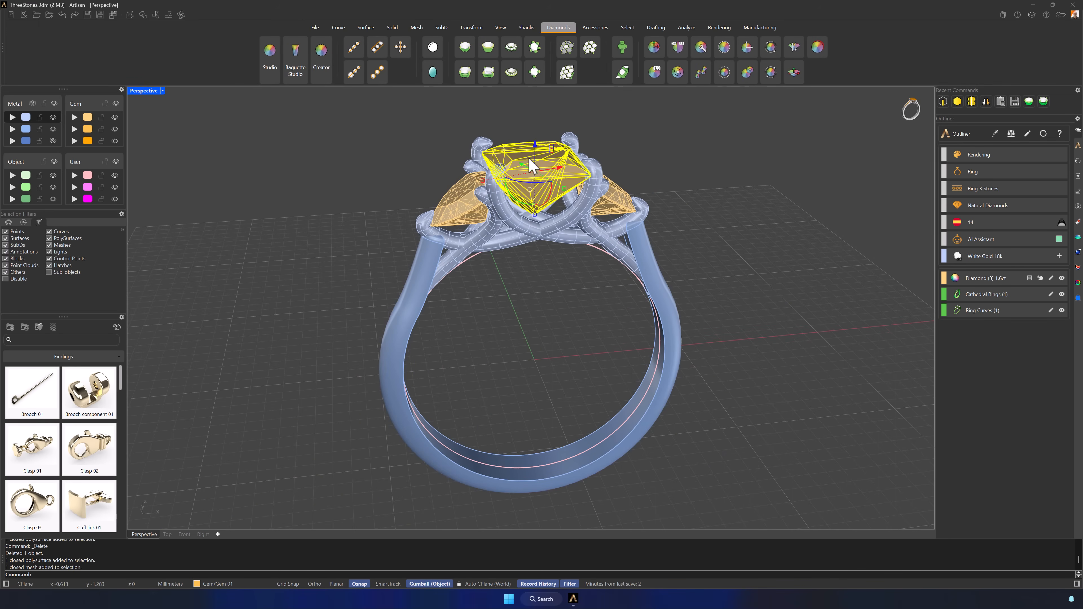
left_click(464, 72)
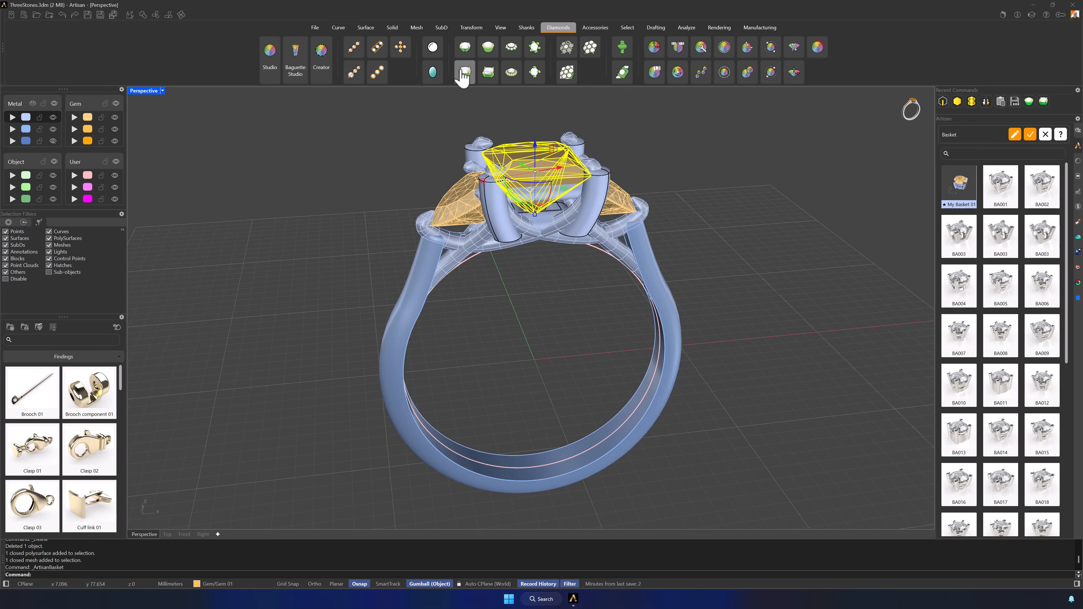
left_click(1015, 135)
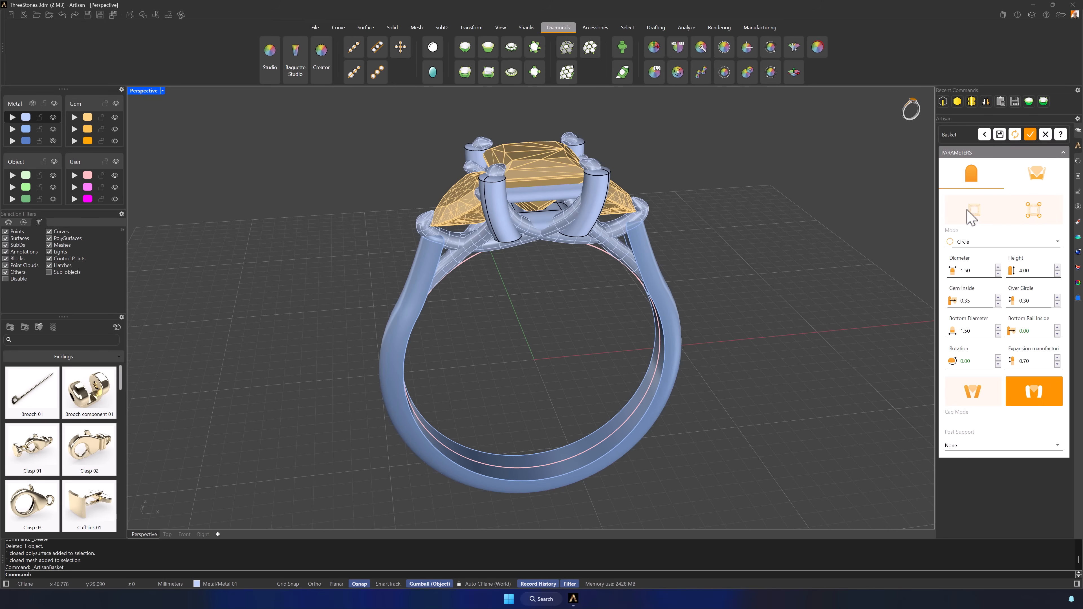
left_click(971, 217)
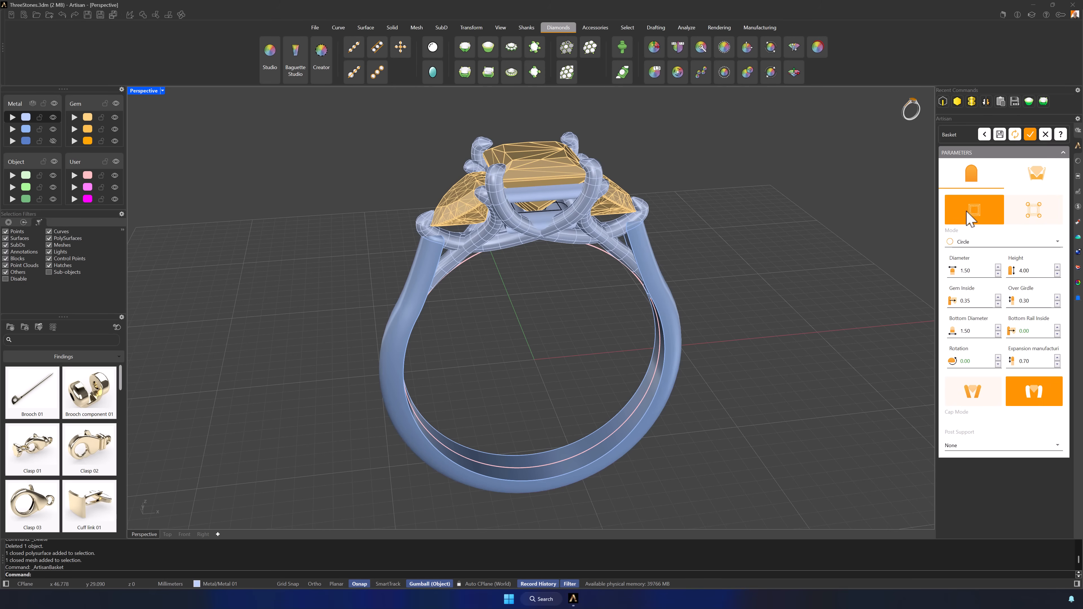
- Disable the basket's lower rail and set the upper rail's height to 1.70 mm
left_click(1036, 173)
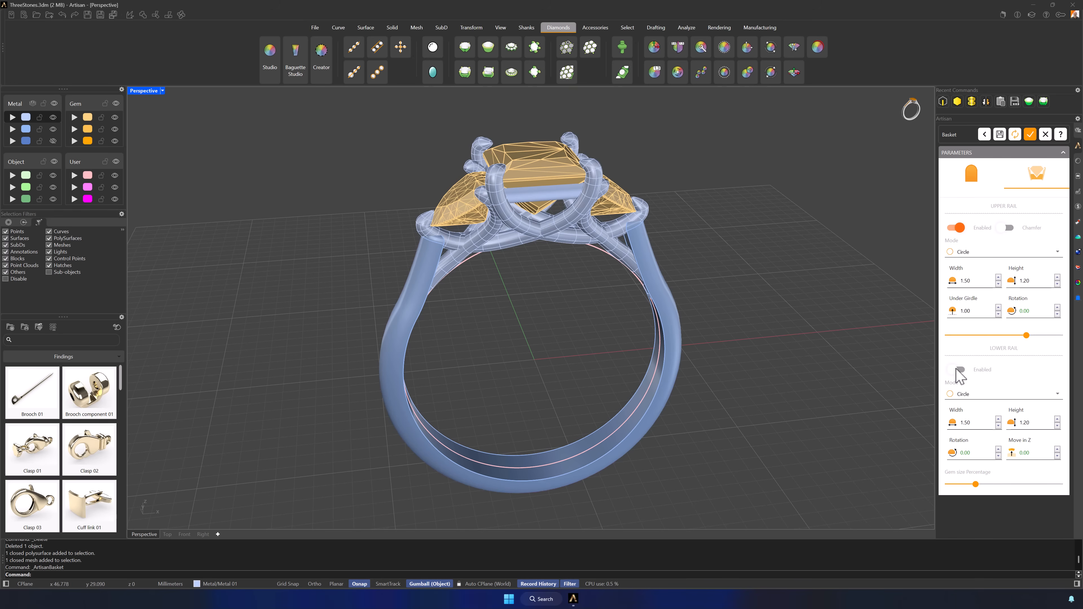
scroll(543, 175, "up", 6)
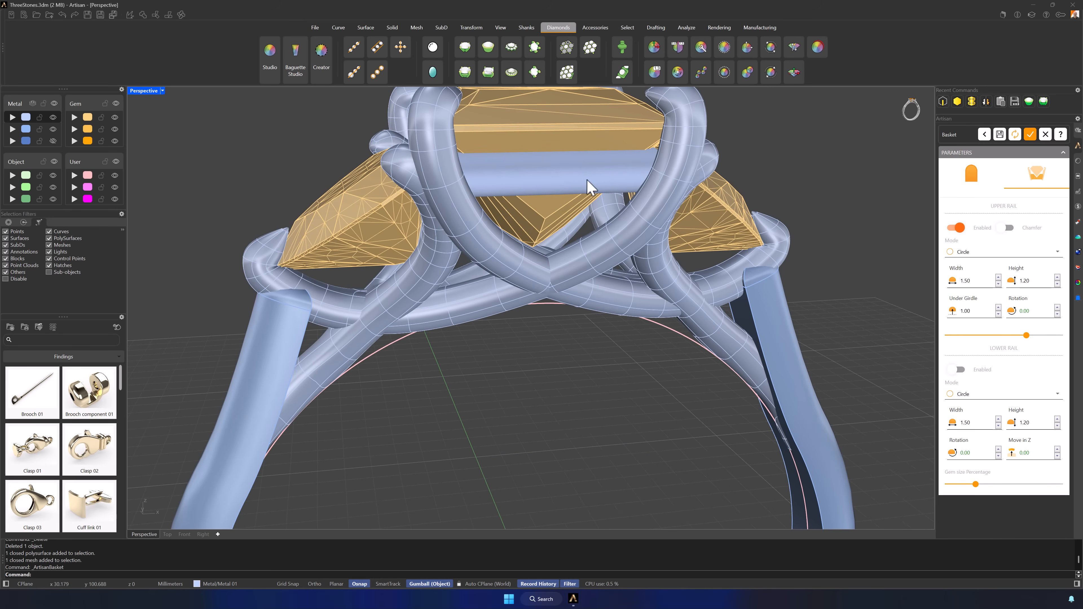
left_click(1056, 277)
left_click(1057, 277)
left_click(1057, 277)
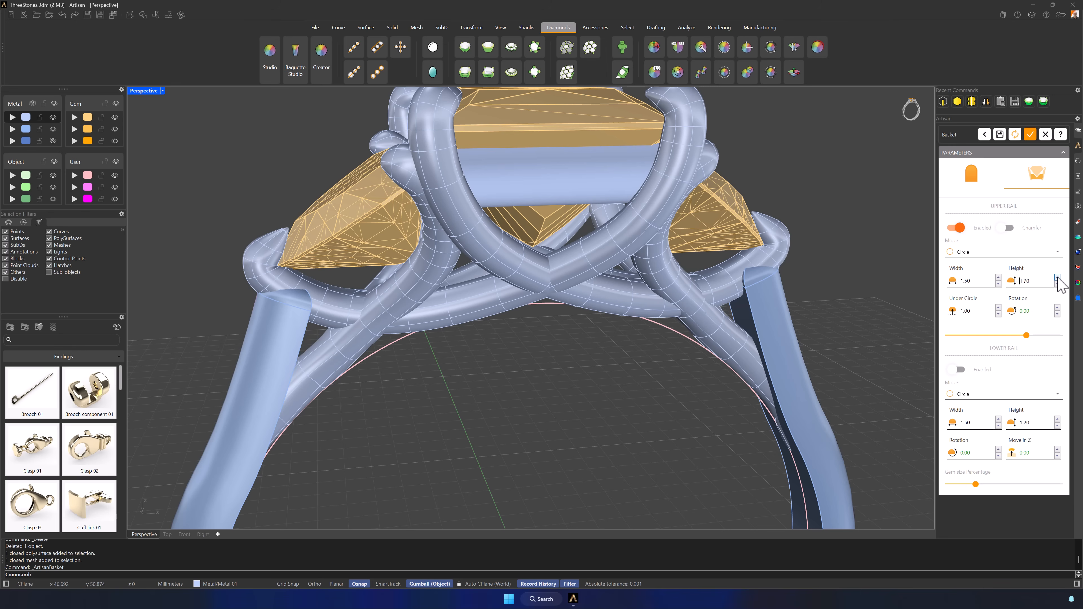
- Change the upper rail's mode to Custom Shape and choose the square profile 003
left_click(964, 252)
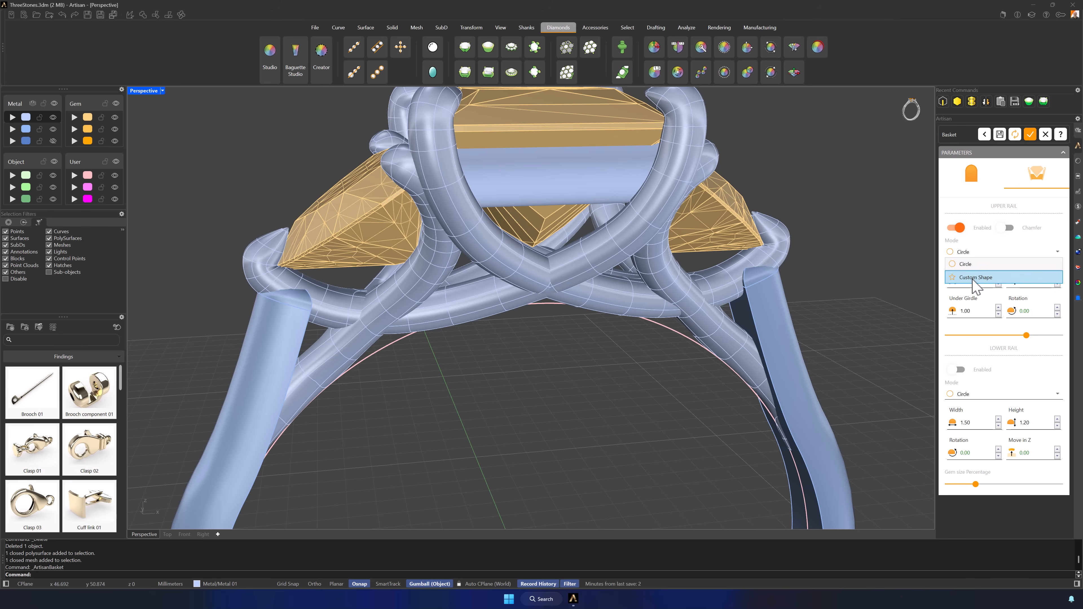
left_click(974, 279)
right_click_drag(811, 247, 807, 268, "shift")
left_click(973, 322)
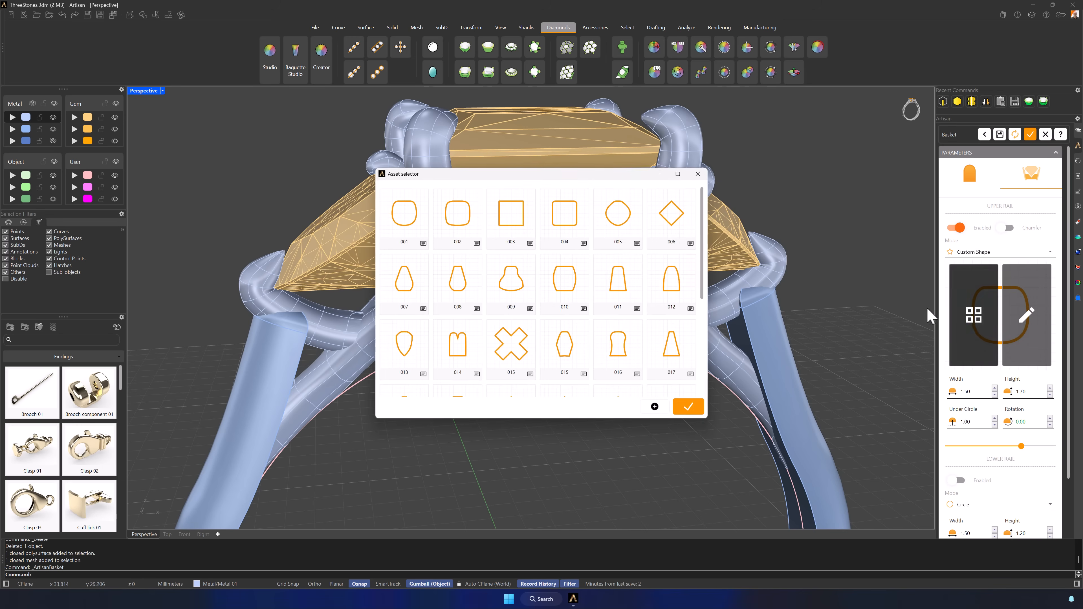
left_click(519, 218)
left_click(696, 407)
right_click_drag(700, 409, 772, 411)
- Set the upper rail's width to 1.30, under-girdle distance to 1.00 and rotation to 20, reduce its size slider, and confirm the basket
left_click(995, 425)
left_click(995, 418)
left_click(994, 417)
left_click(994, 418)
double_click(1018, 425)
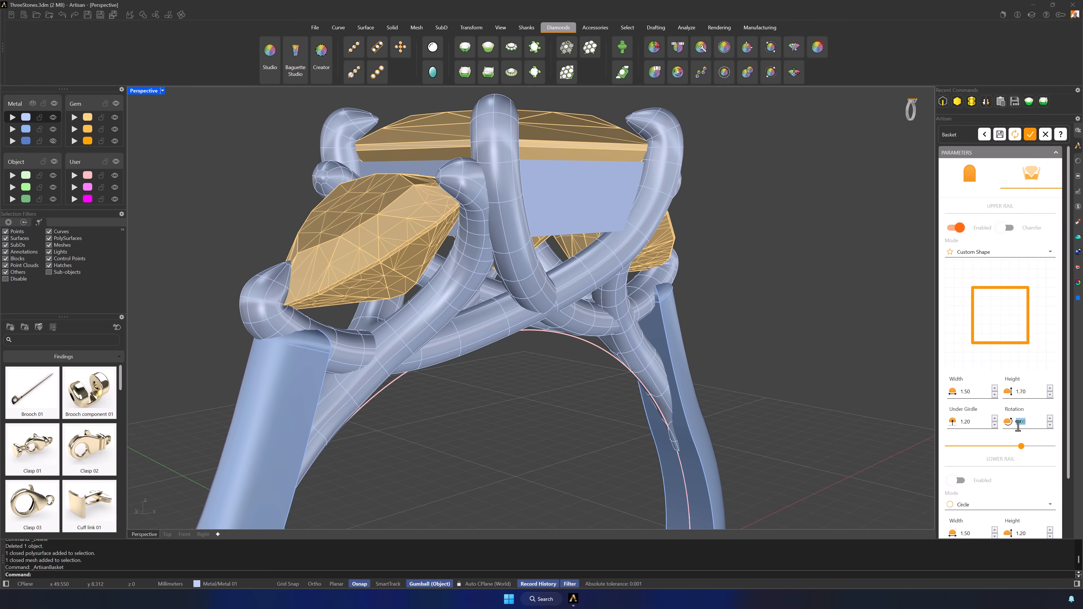
left_click_drag(1021, 447, 1010, 446)
left_click(995, 395)
left_click(995, 395)
left_click(995, 395)
left_click(995, 395)
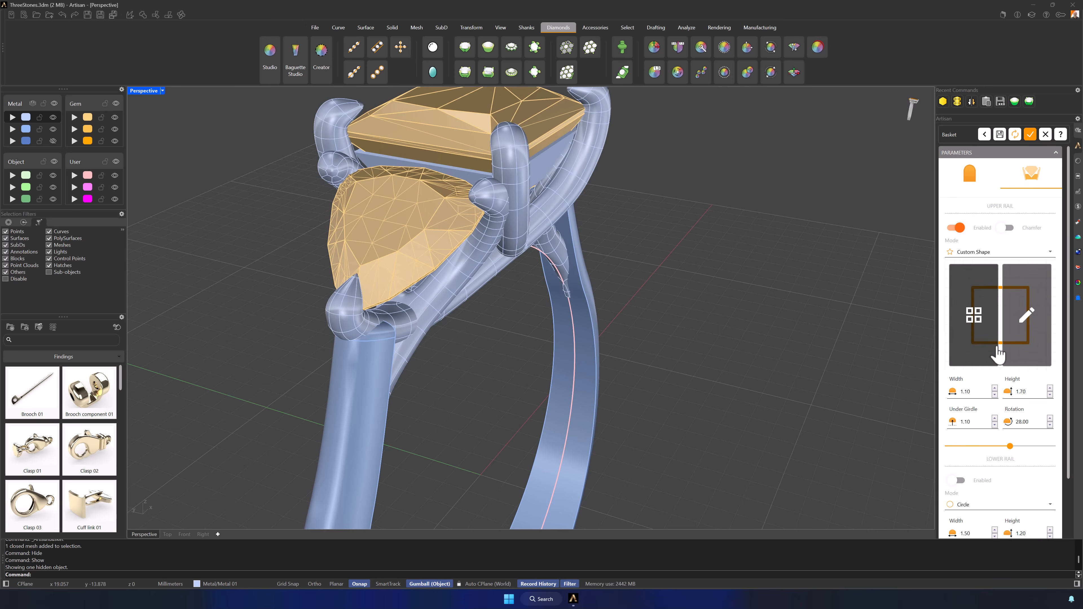
left_click(995, 388)
left_click(994, 388)
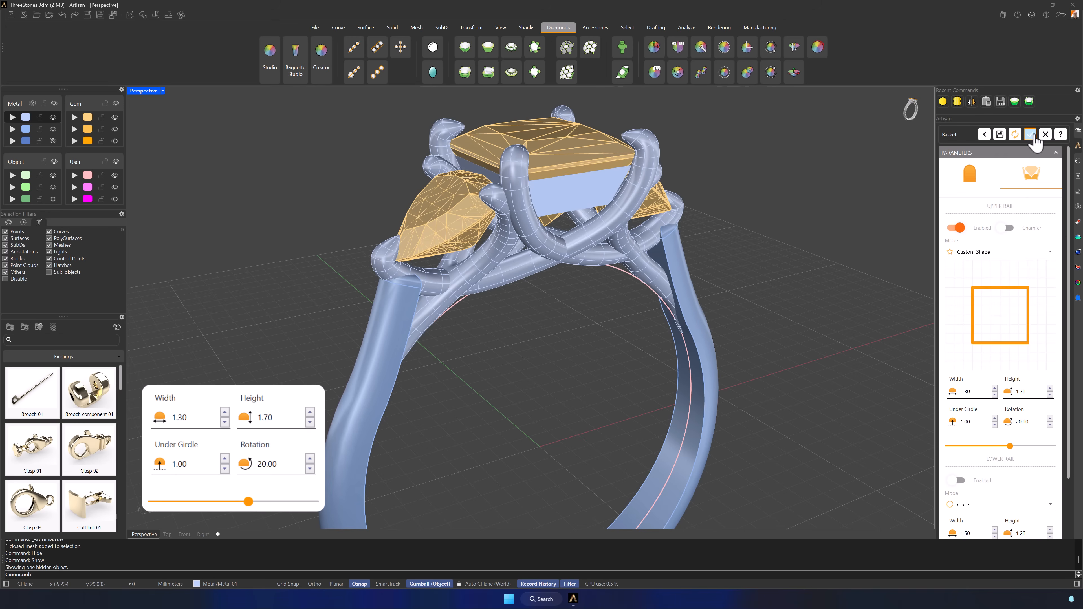
left_click(1030, 135)
- Apply the central diamond's basket to both trillion side diamonds
right_click_drag(802, 254, 786, 249)
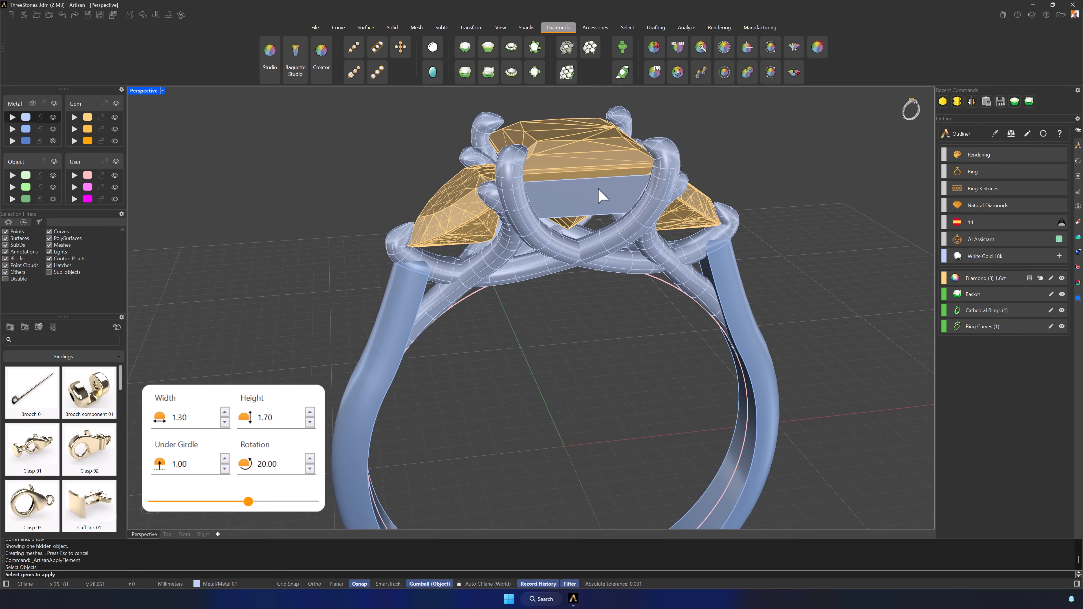
left_click(705, 205)
left_click(473, 209)
right_click(317, 160)
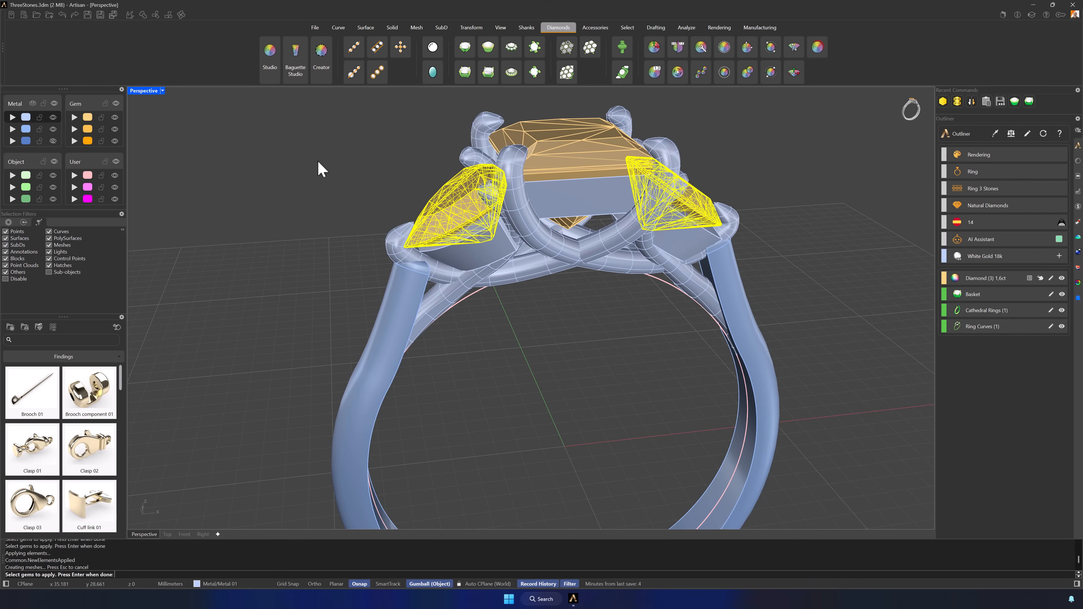
- Edit the trillion diamond's basket, setting the upper rail's width to 0.60, height to 1.20, under-girdle distance to 0.60 and rotation to 20
right_click_drag(614, 374, 638, 351)
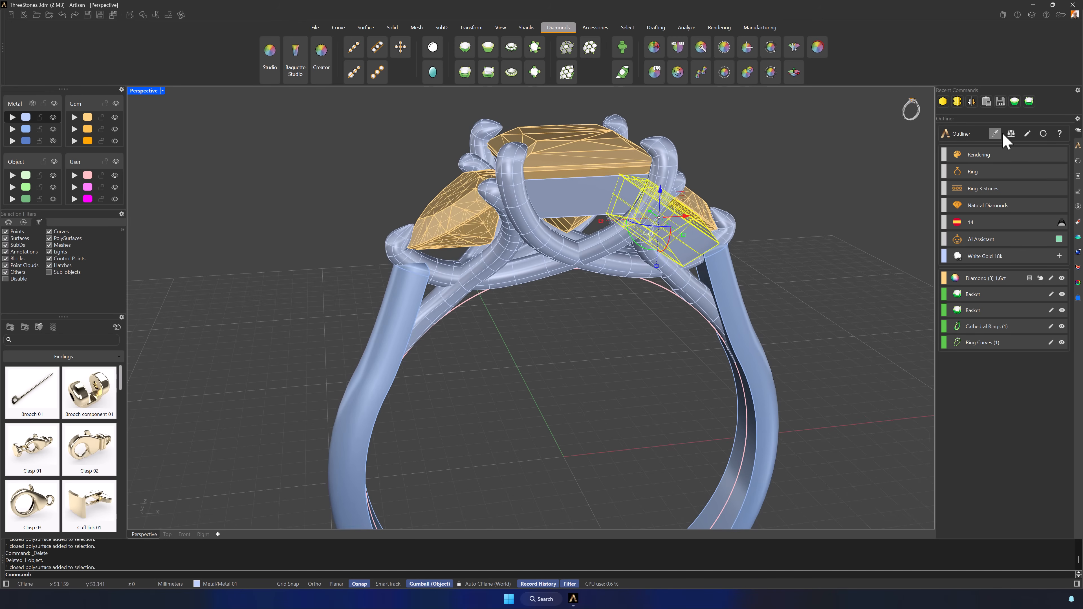
left_click(1001, 134)
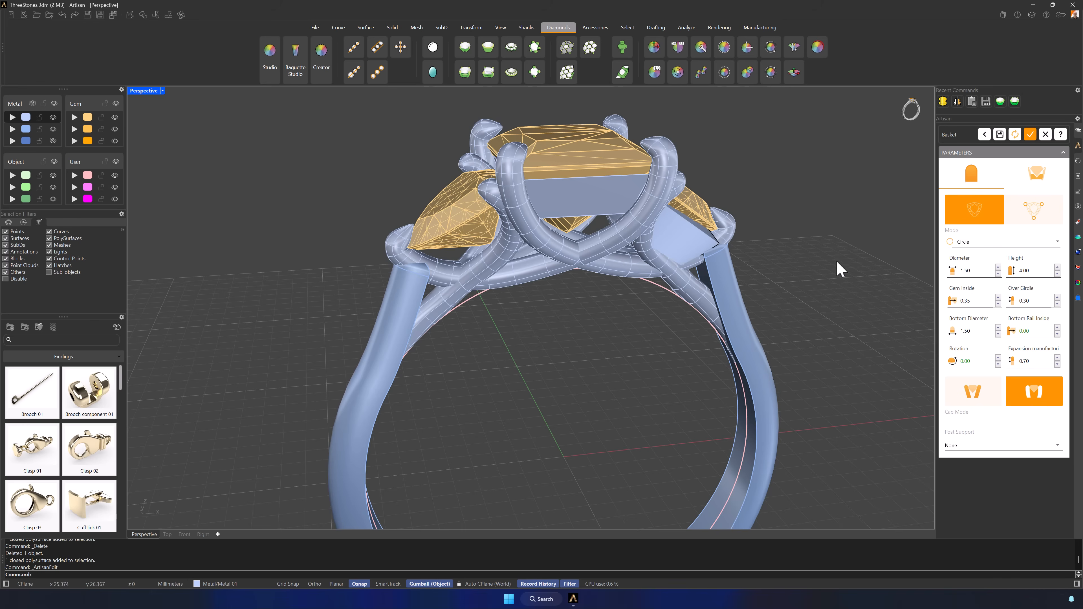
right_click_drag(838, 261, 723, 241)
left_click(1037, 177)
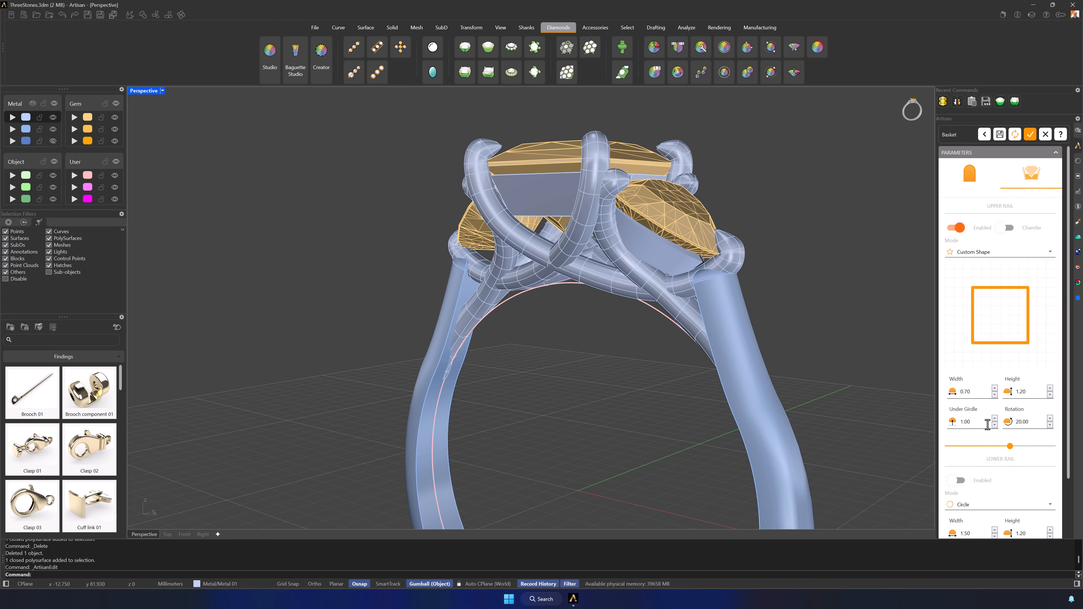
left_click(1049, 388)
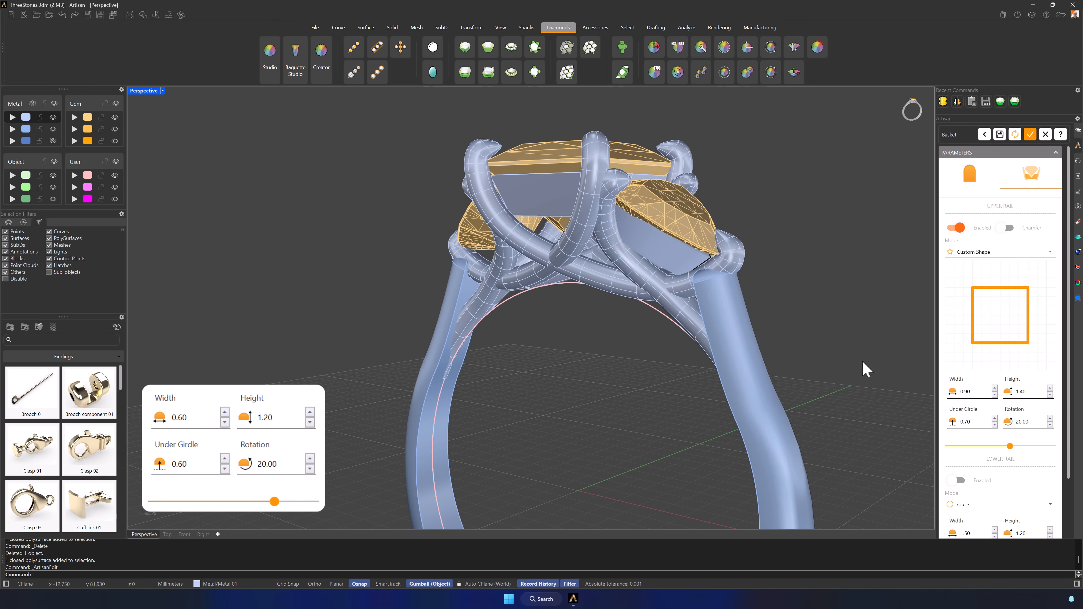
right_click_drag(863, 363, 916, 359)
left_click(1005, 445)
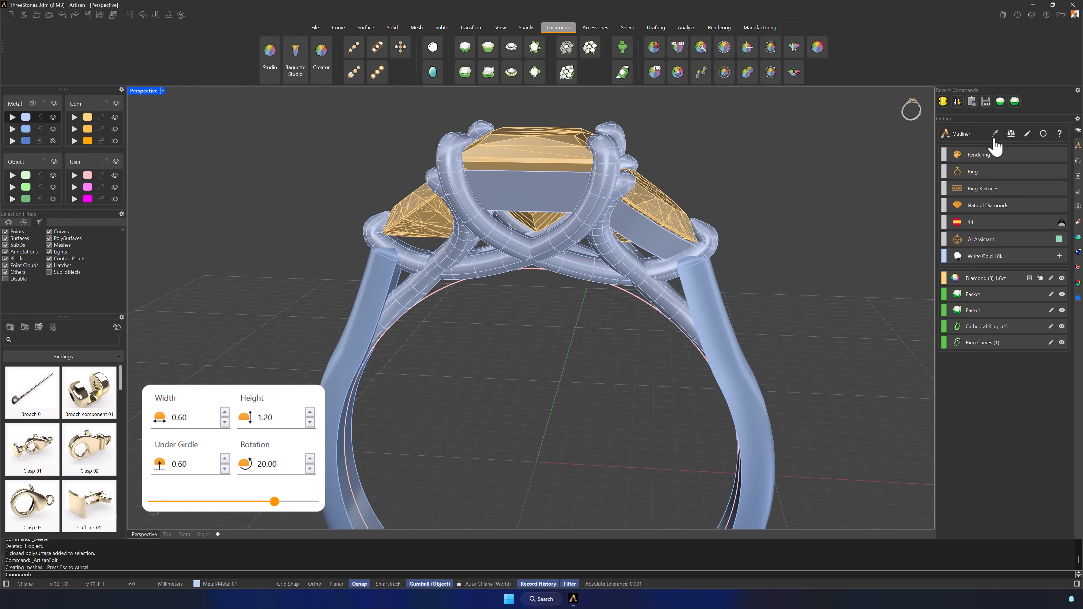
- Apply the edited trillion diamond's basket to the opposite trillion side diamond
left_click(994, 137)
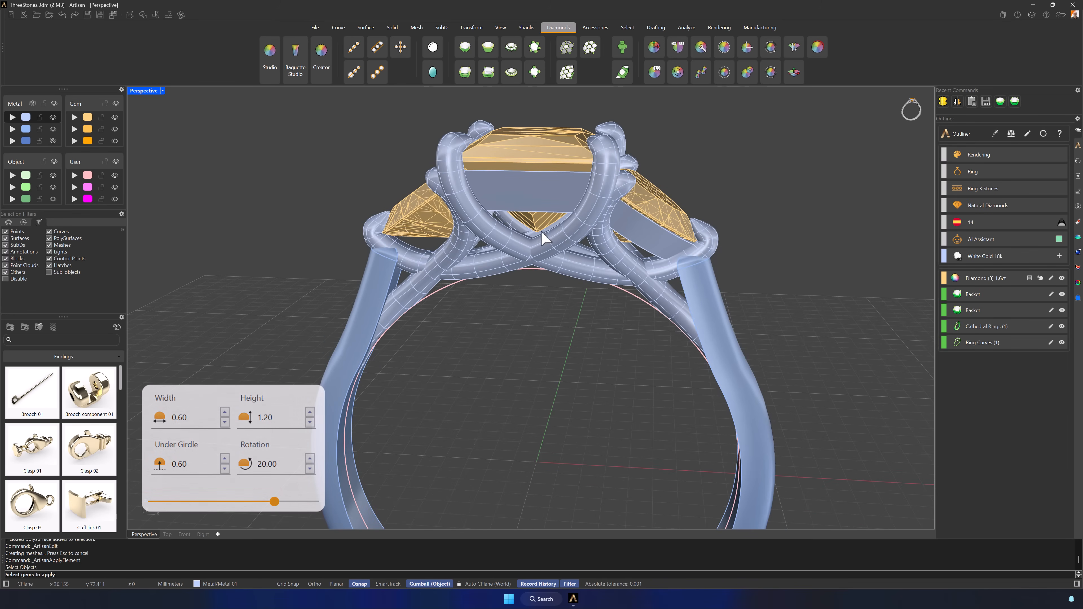
left_click(412, 213)
key("Return")
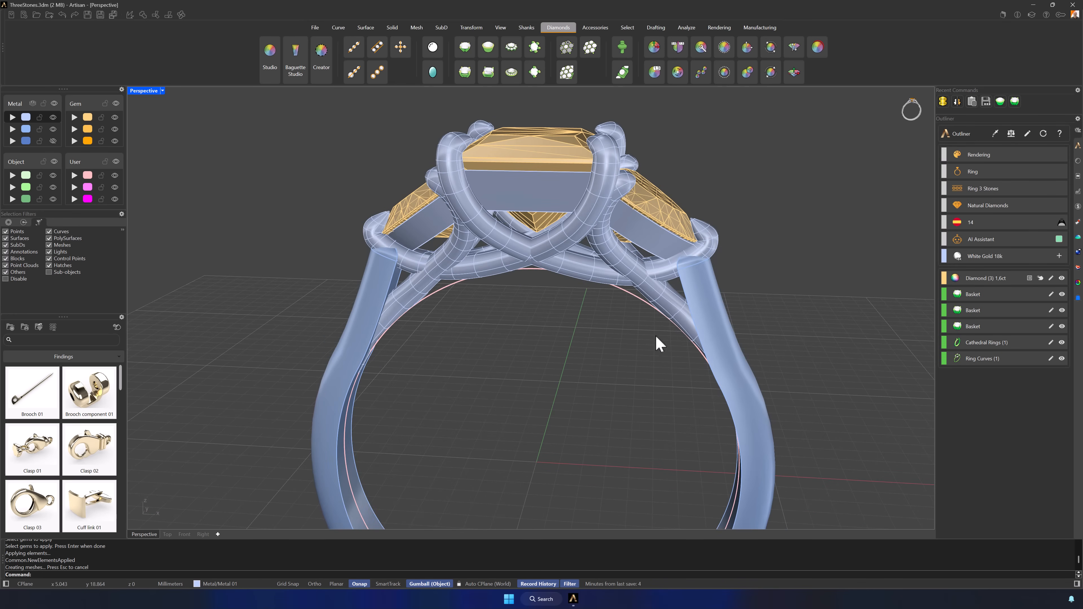
- Create gem-shape cutters with the default parameters for the princess-cut centre diamond and both trillion side diamonds
mouse_move(656, 343)
right_mouse_down()
mouse_move(633, 319)
mouse_move(644, 344)
right_mouse_up()
left_click(623, 49)
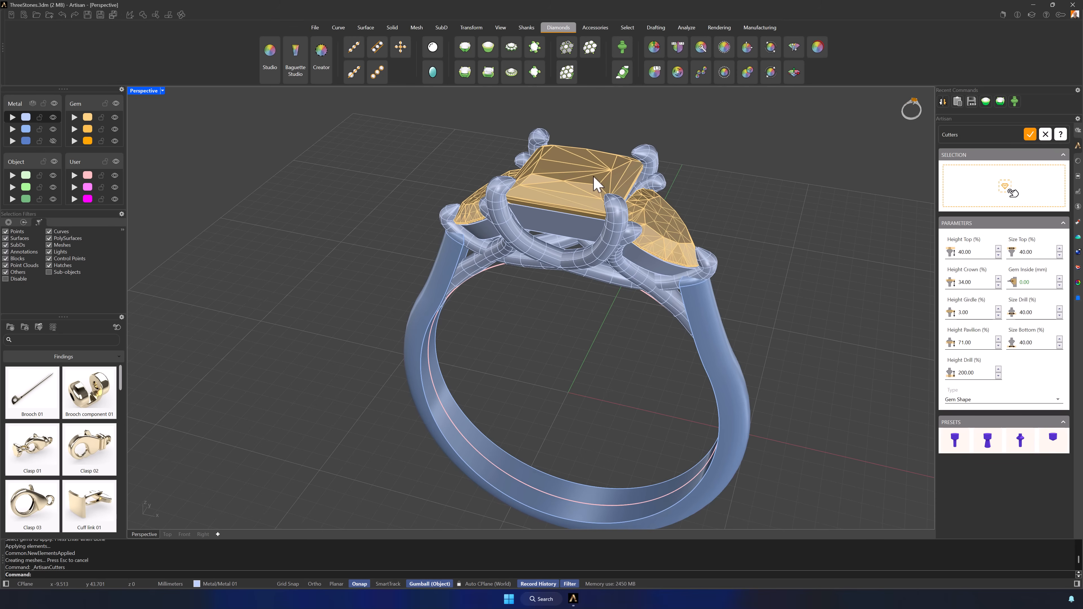
left_click(596, 184)
left_click(483, 205)
left_click(660, 237)
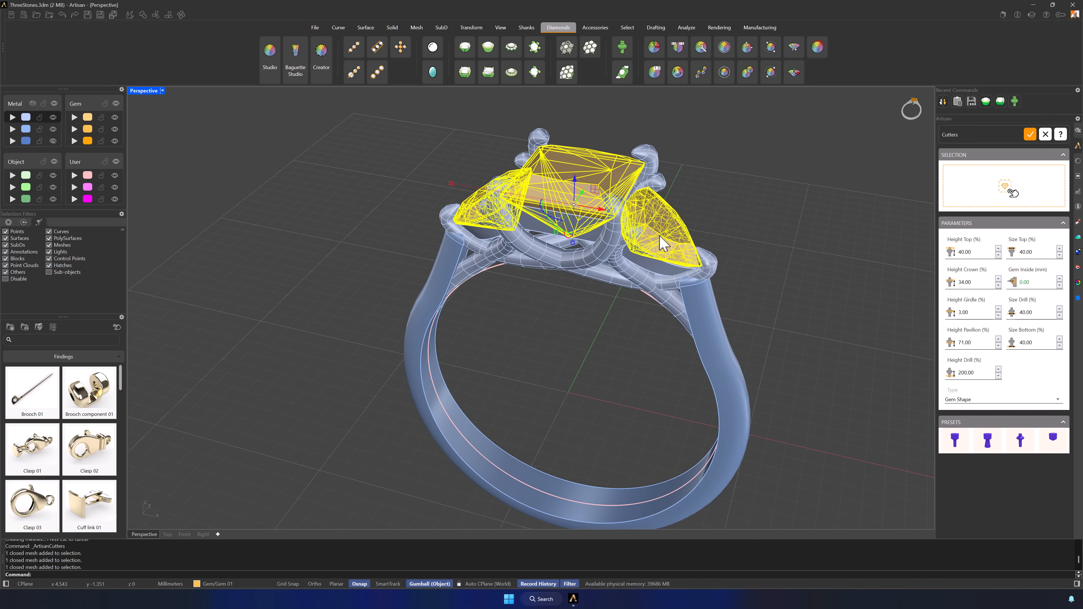
left_click(1012, 193)
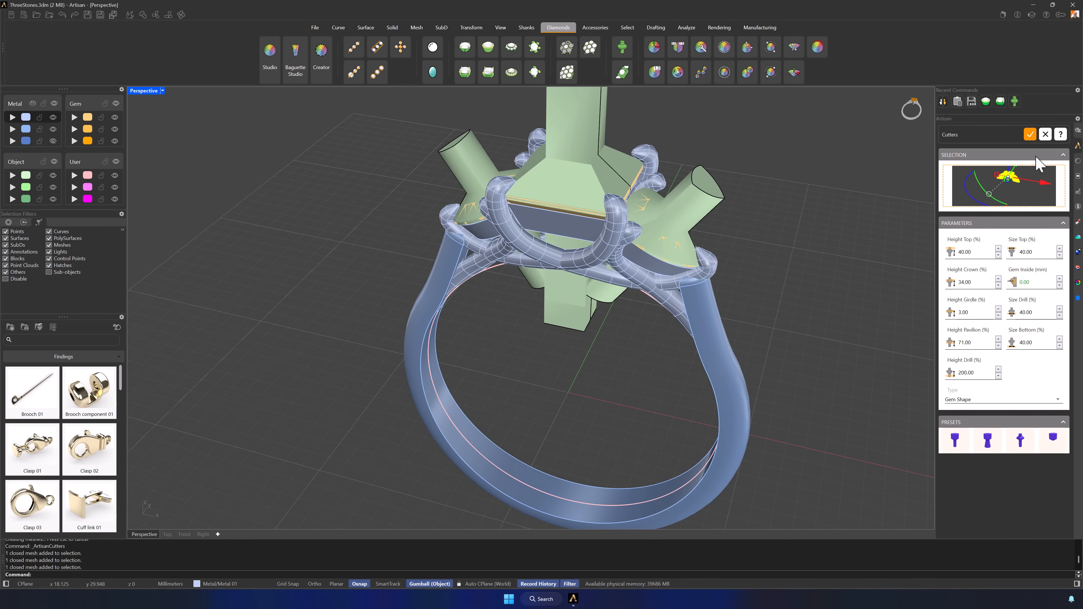
left_click(1029, 135)
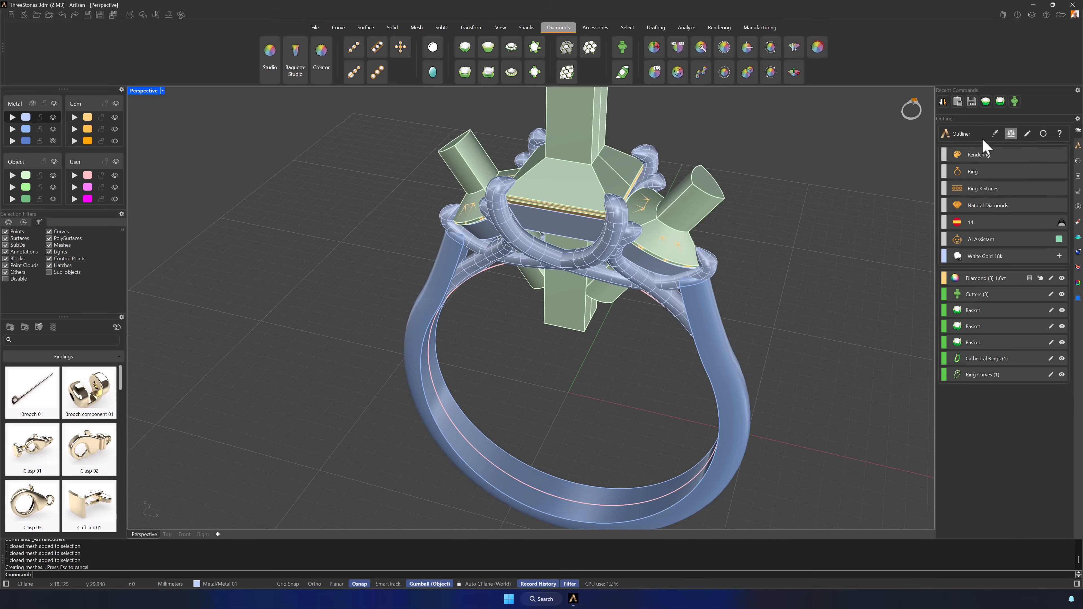
- Subtract the three diamond cutters from the three baskets with Boolean Difference, keeping DeleteCutters=No, and delete the cutters
left_click(393, 28)
left_click(676, 71)
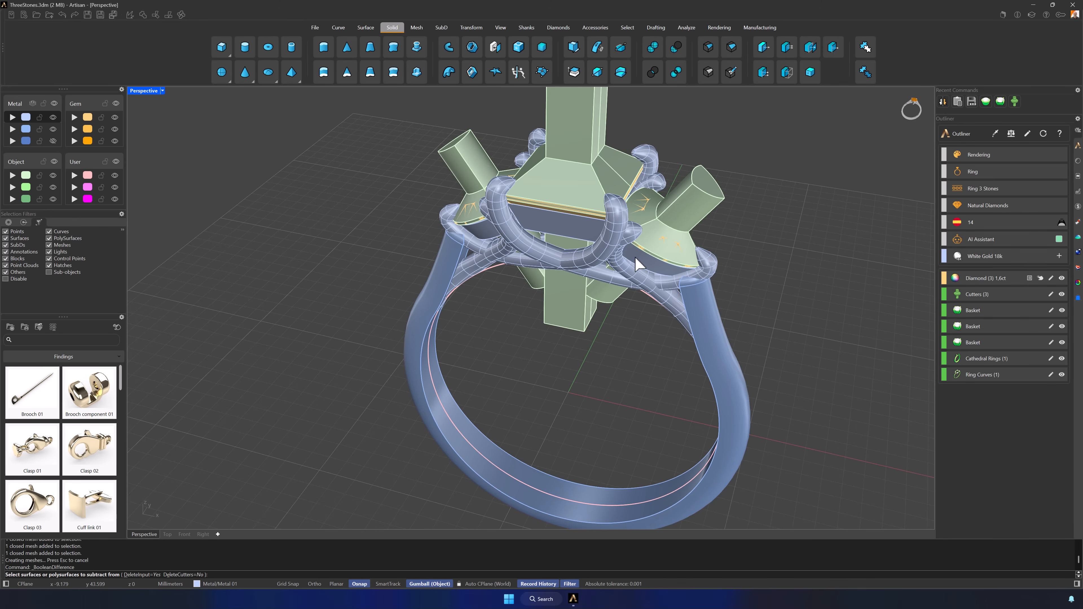
left_click(633, 264)
left_click(559, 231)
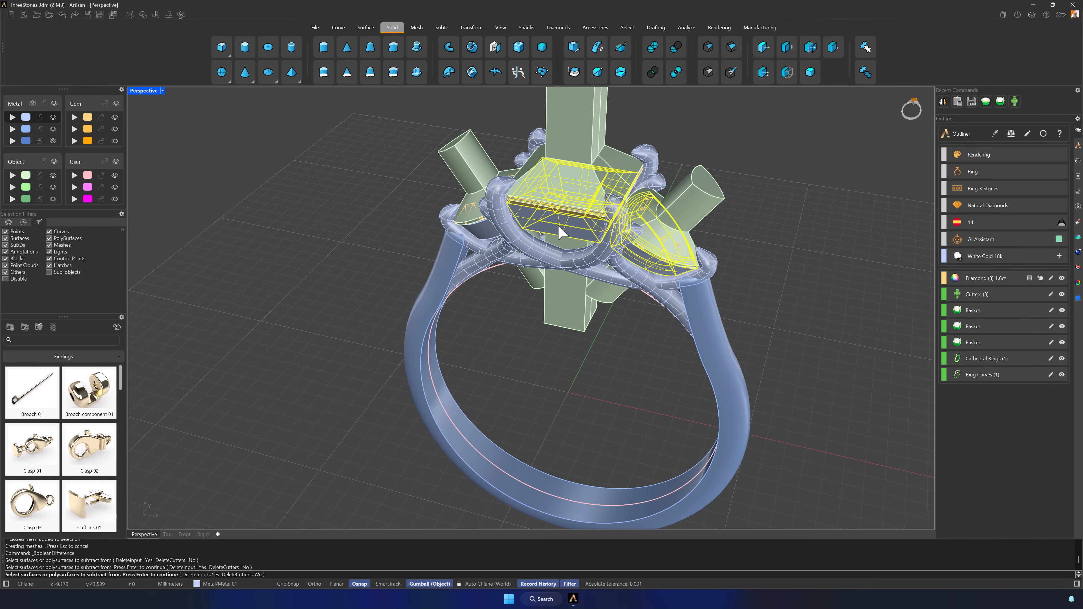
left_click(483, 229)
left_click(440, 158)
key("Return")
key("Delete")
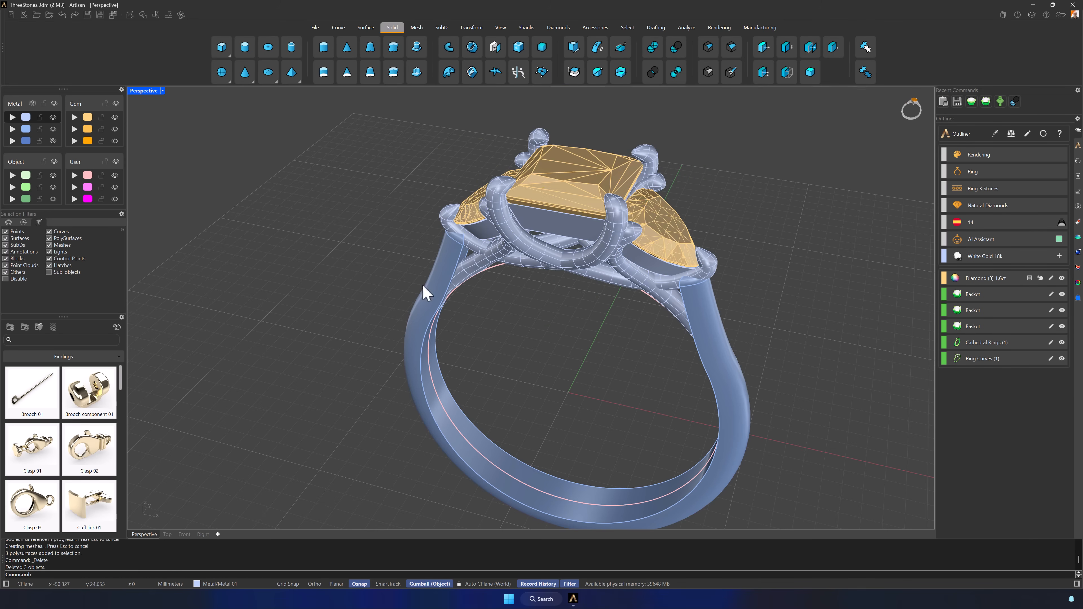
right_click_drag(422, 284, 564, 380)
scroll(609, 370, "down", 2)
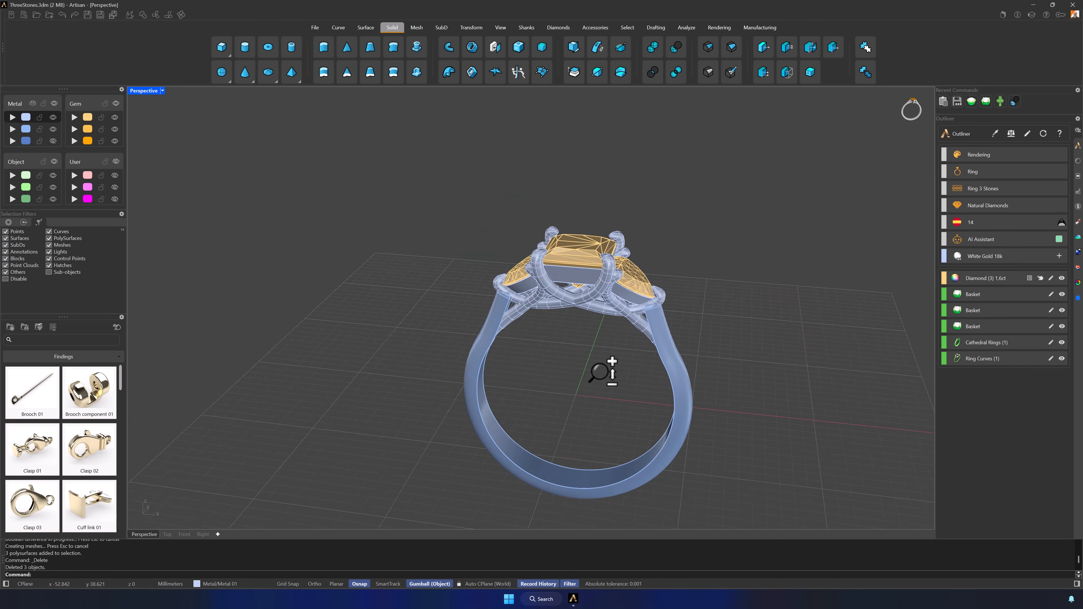